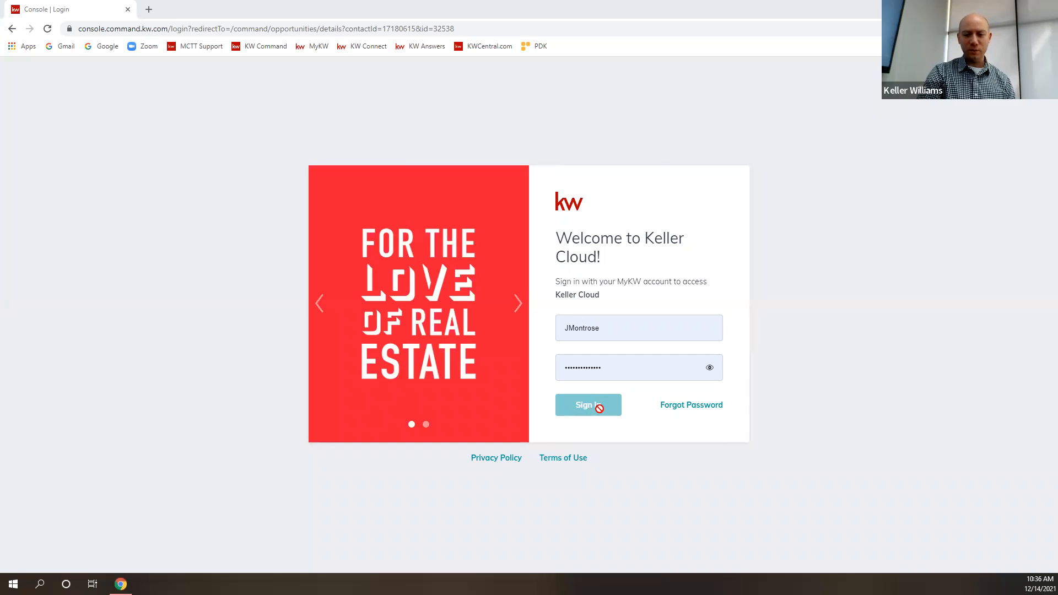
- Sign in to Keller Cloud with the prefilled credentials and go to the Command home dashboard with the navigation labels expanded
{"action": "left_click", "coordinate": [597, 408]}
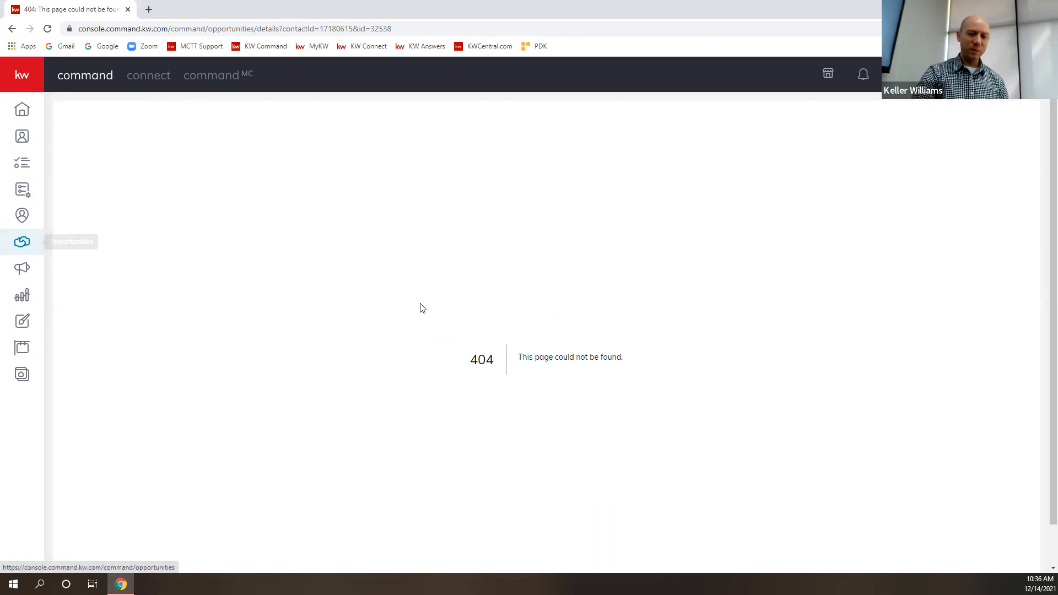
{"action": "left_click", "coordinate": [46, 29]}
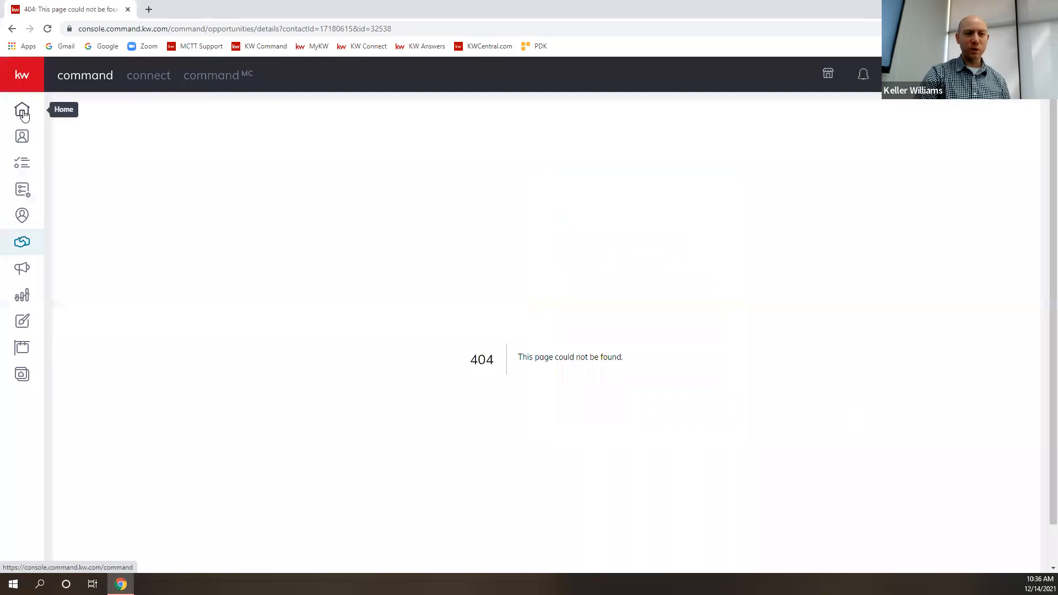
{"action": "left_click", "coordinate": [23, 112]}
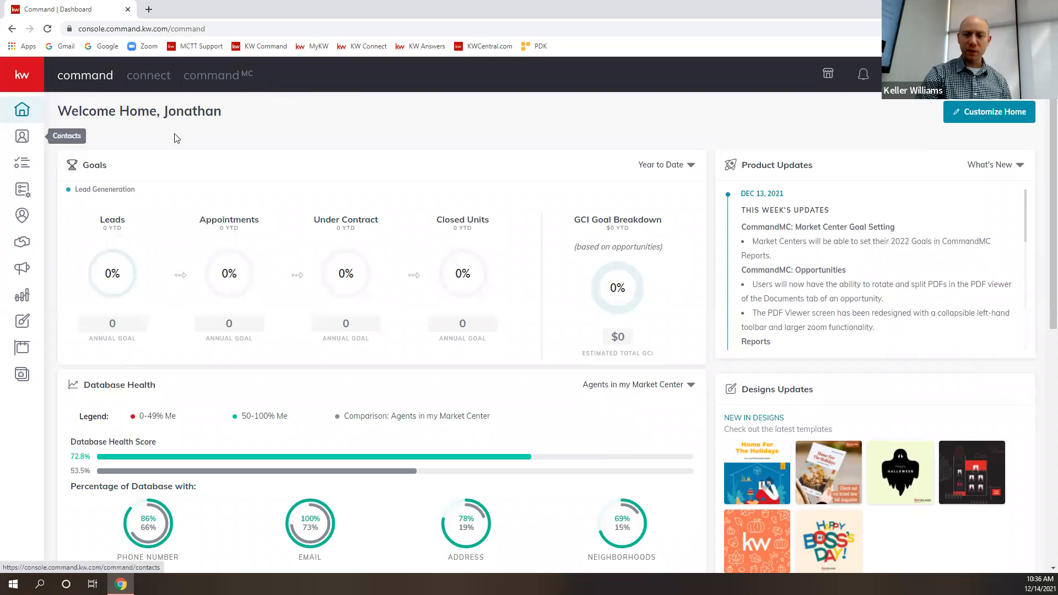
{"action": "left_click", "coordinate": [17, 81]}
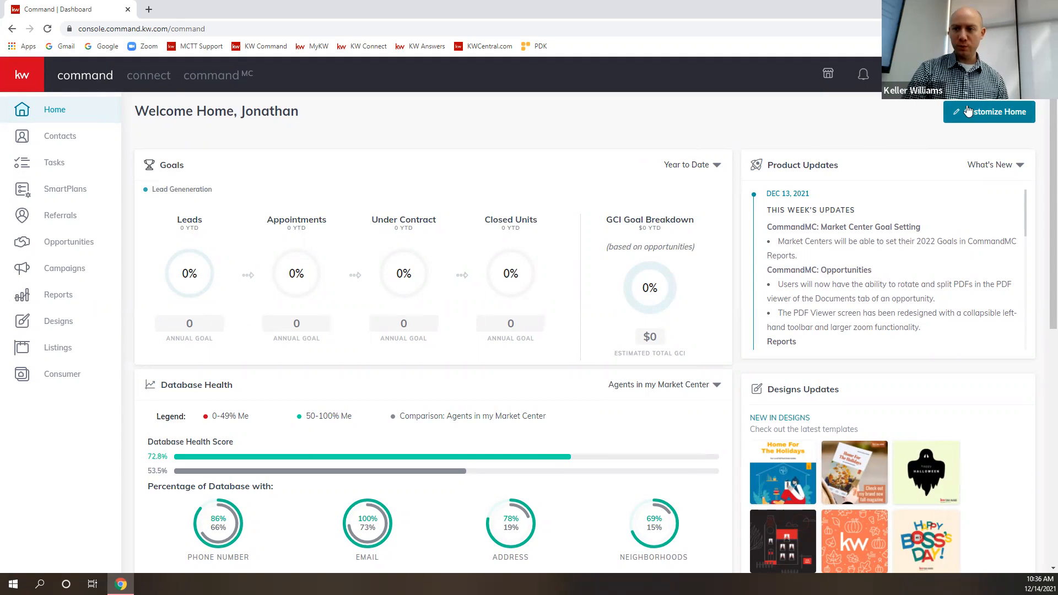
- Open the signed-in agent's own profile page from the account options
{"action": "left_click", "coordinate": [979, 75]}
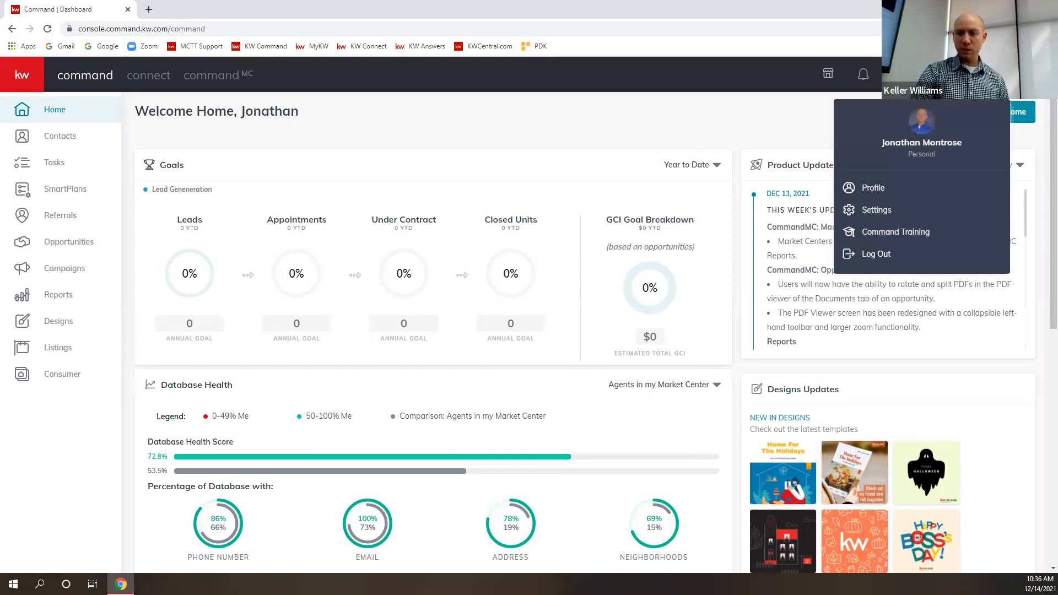
{"action": "left_click", "coordinate": [861, 188]}
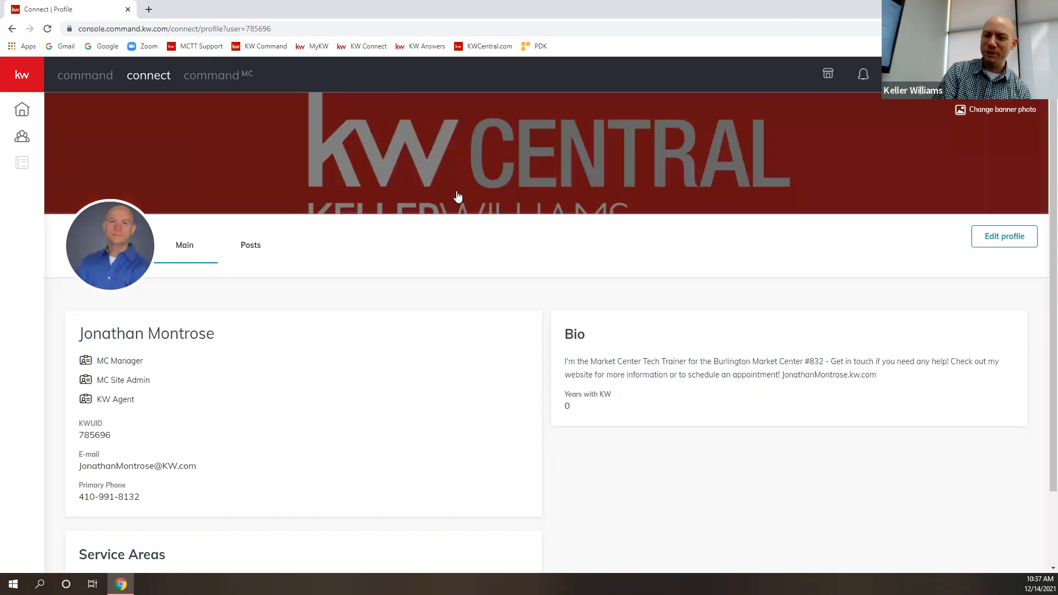
- Bring up the file choosers for the banner photo and the profile picture, dismissing each without choosing a file
{"action": "left_click", "coordinate": [989, 113]}
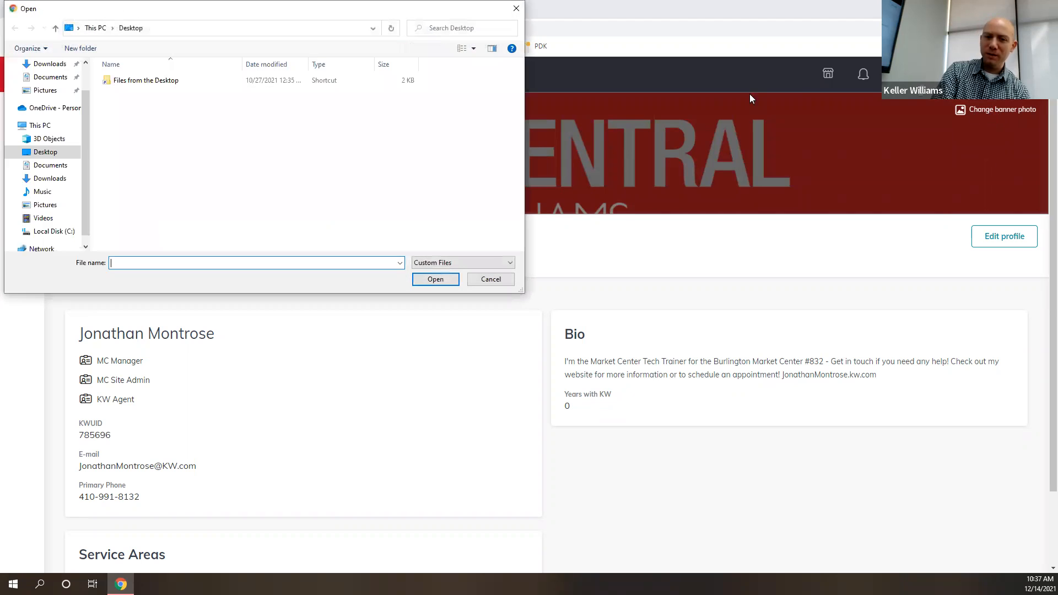
{"action": "left_click", "coordinate": [516, 10]}
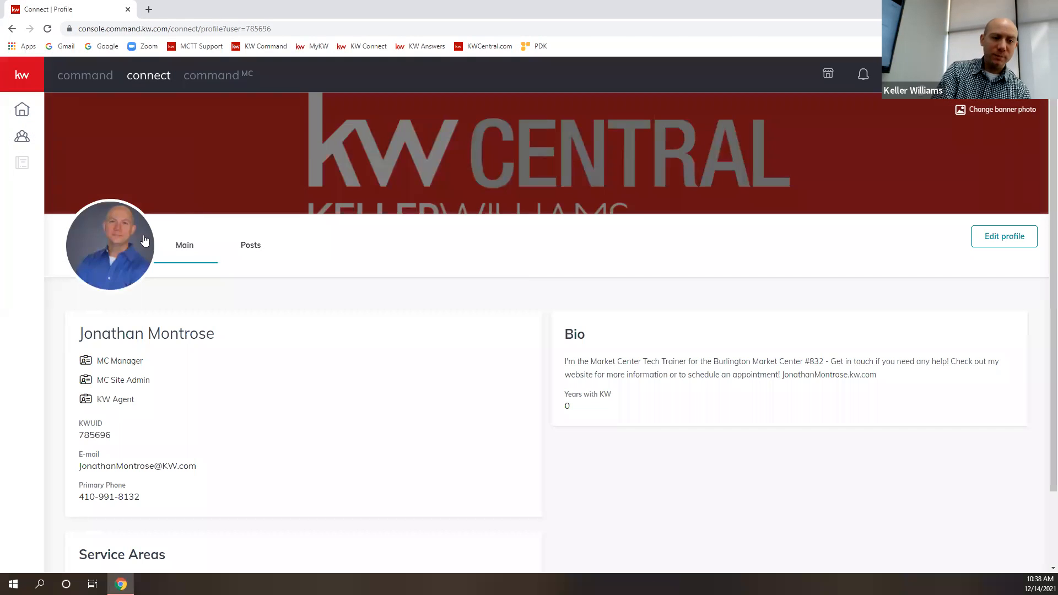
{"action": "left_click", "coordinate": [114, 247]}
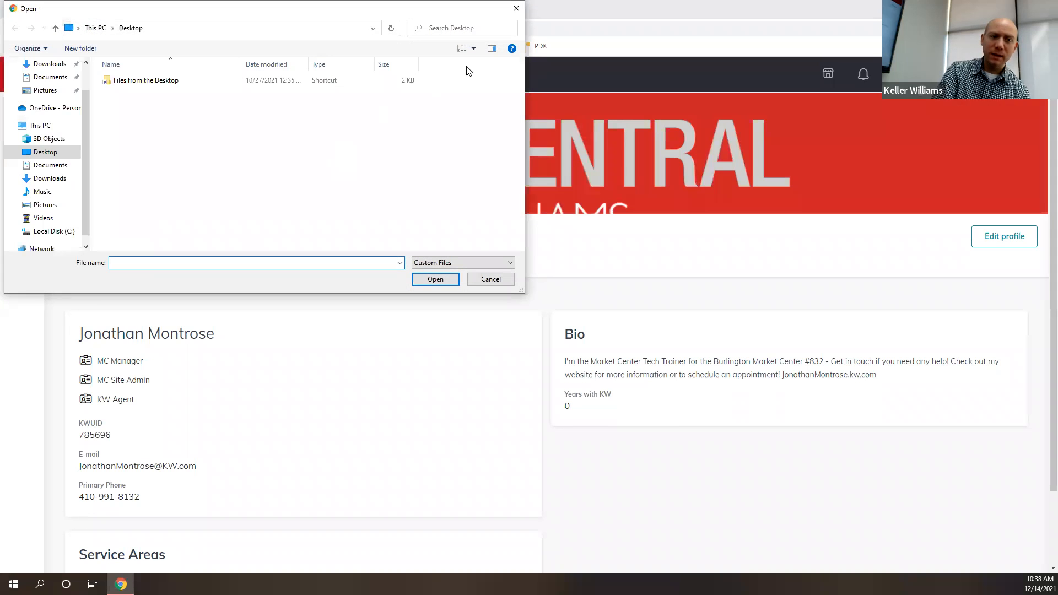
{"action": "left_click", "coordinate": [516, 10]}
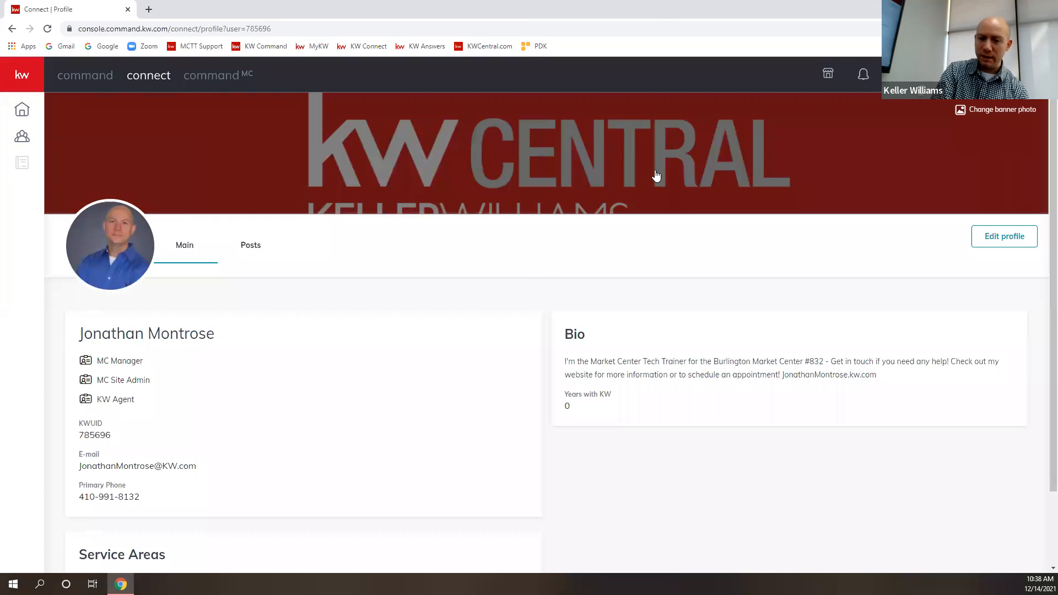
- Open the profile for editing and review the phone number fields and service areas
{"action": "scroll", "coordinate": [756, 428], "scroll_direction": "down", "scroll_amount": 2}
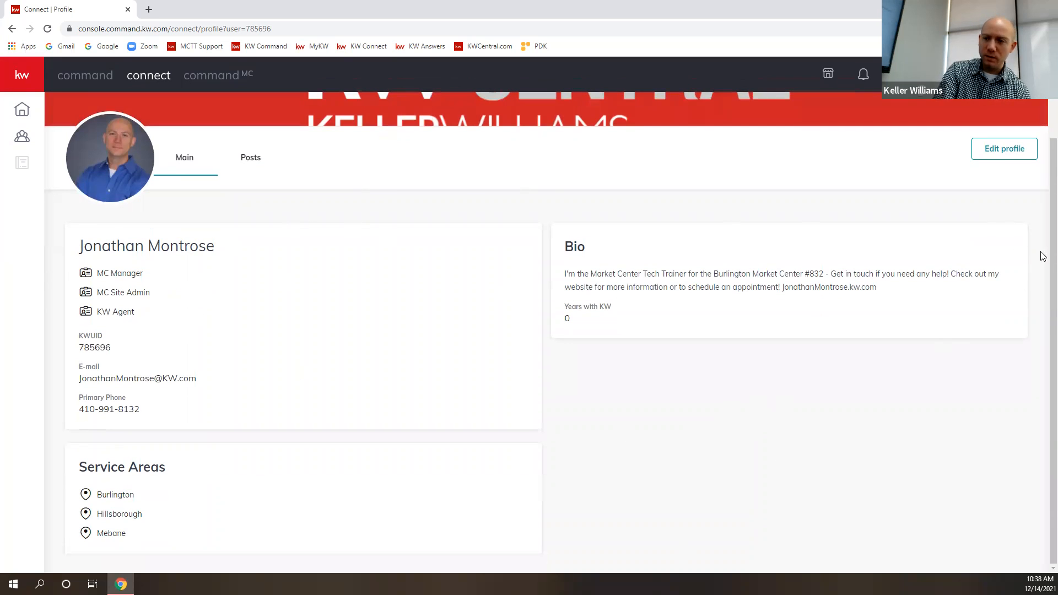
{"action": "left_click", "coordinate": [999, 156]}
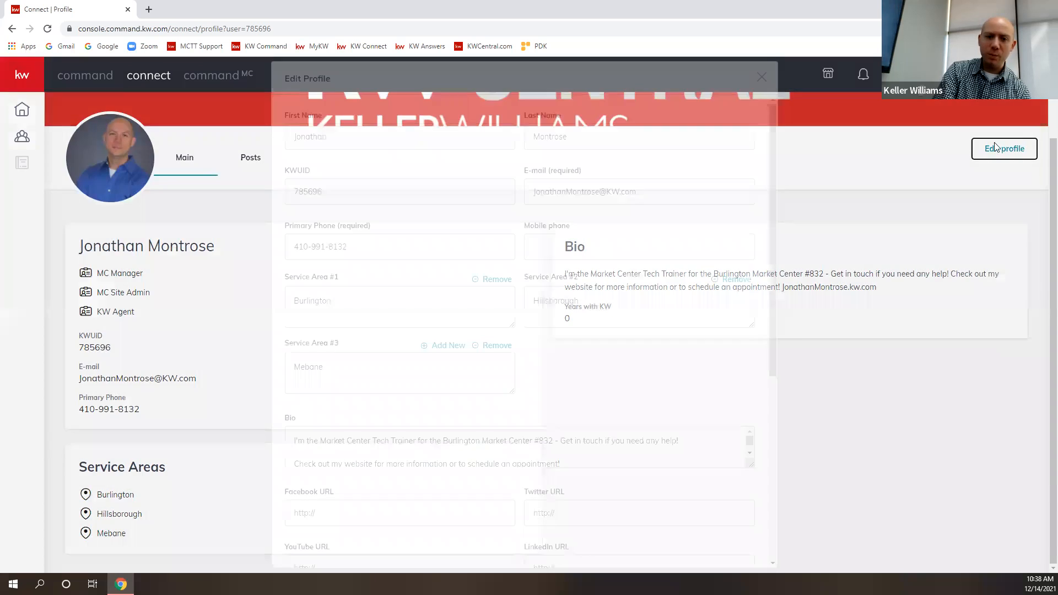
{"action": "scroll", "coordinate": [524, 273], "scroll_direction": "down", "scroll_amount": 1}
{"action": "scroll", "coordinate": [524, 272], "scroll_direction": "up", "scroll_amount": 1}
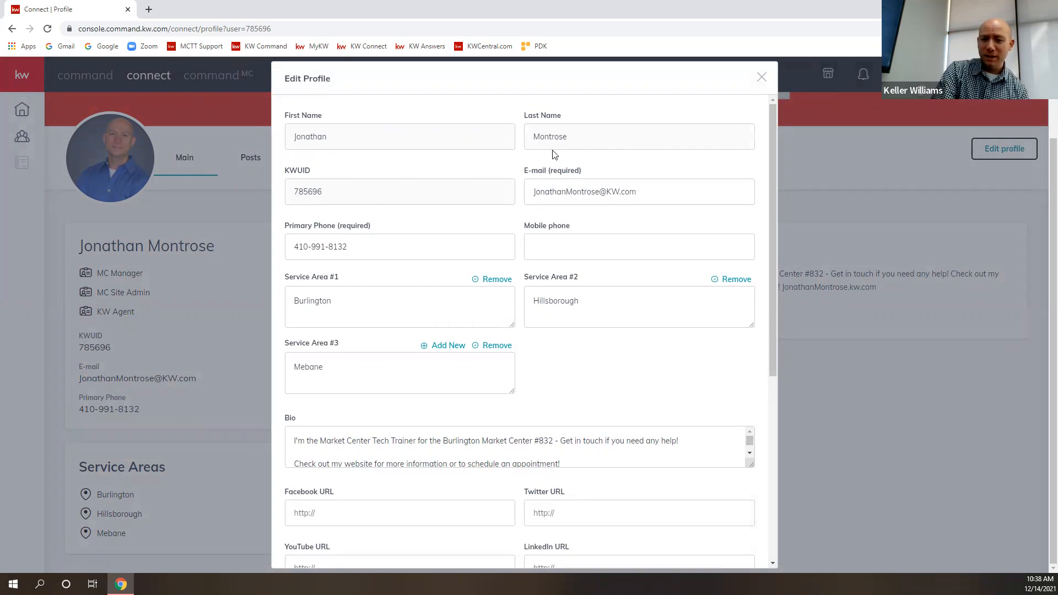
{"action": "left_click", "coordinate": [387, 243]}
{"action": "left_click", "coordinate": [590, 252]}
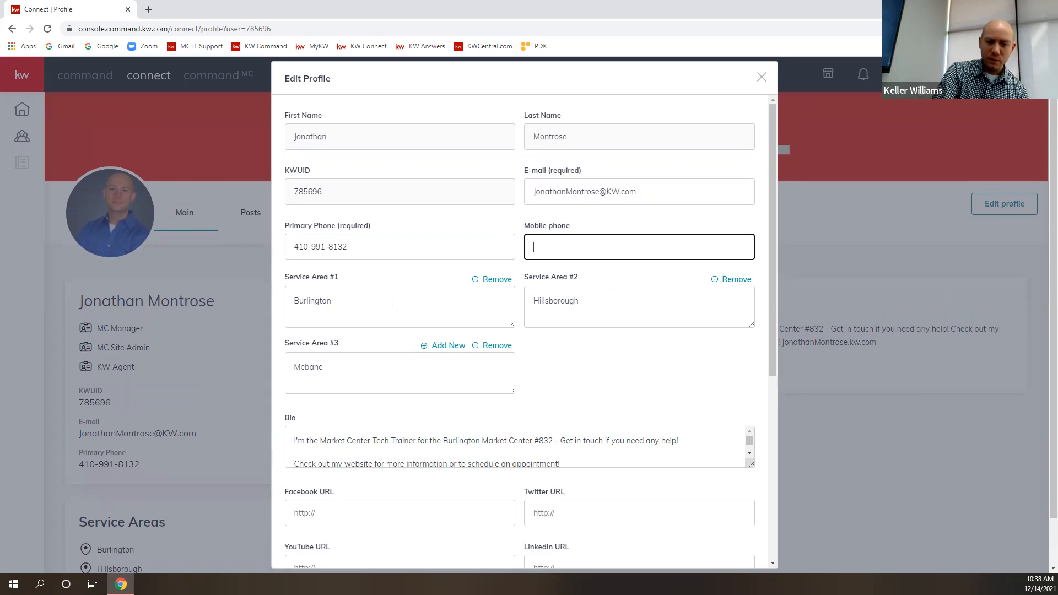
{"action": "scroll", "coordinate": [417, 298], "scroll_direction": "down", "scroll_amount": 5}
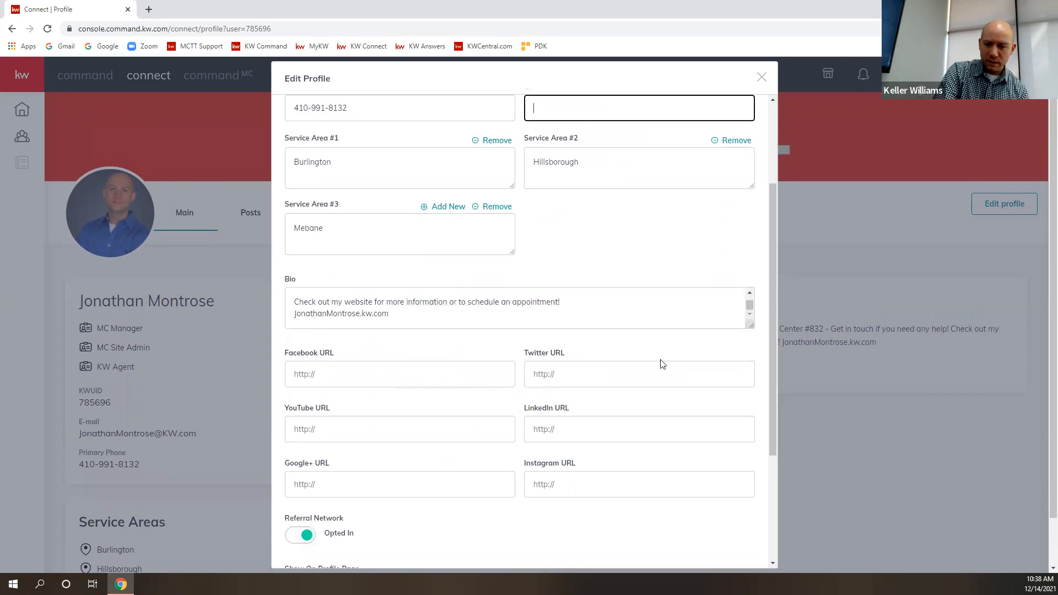
- Enlarge the Bio box to read its full text, and review the social URLs, Referral Network and Show On Profile Page options
{"action": "left_click_drag", "start_coordinate": [749, 300], "coordinate": [694, 385]}
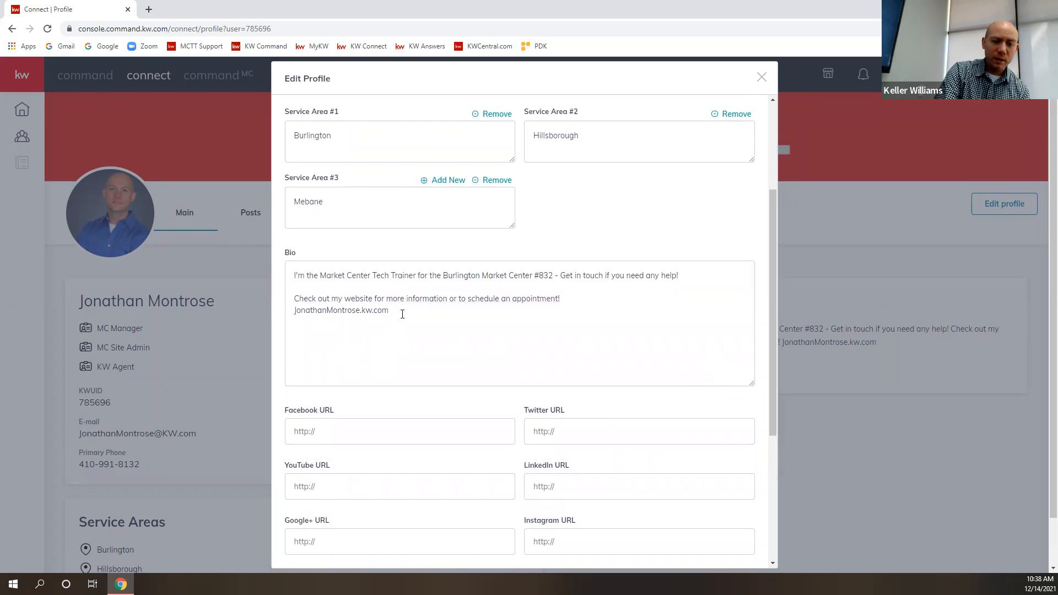
{"action": "left_click_drag", "start_coordinate": [397, 310], "coordinate": [293, 270]}
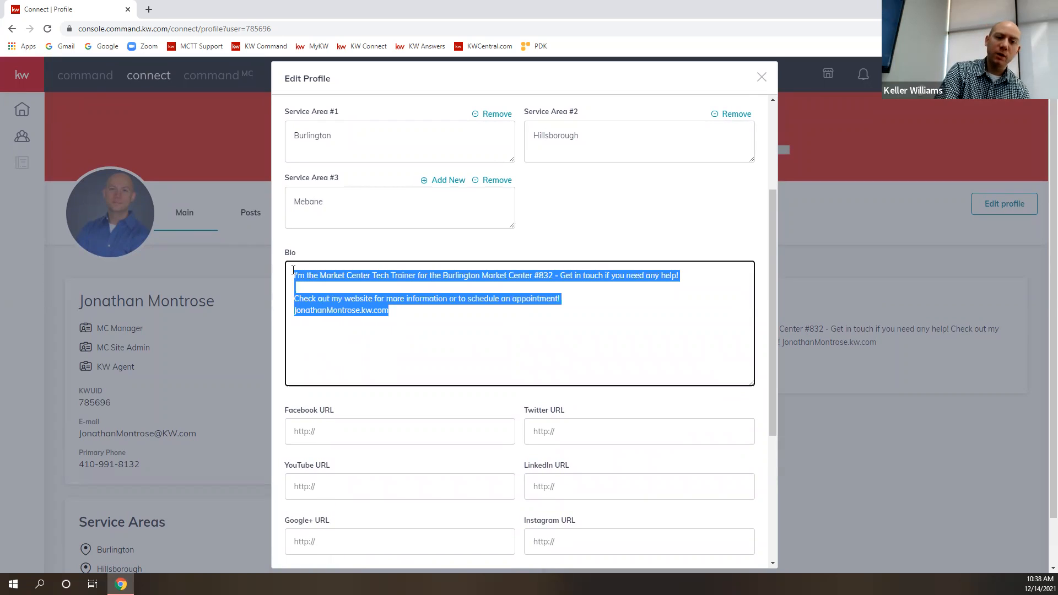
{"action": "left_click", "coordinate": [403, 308]}
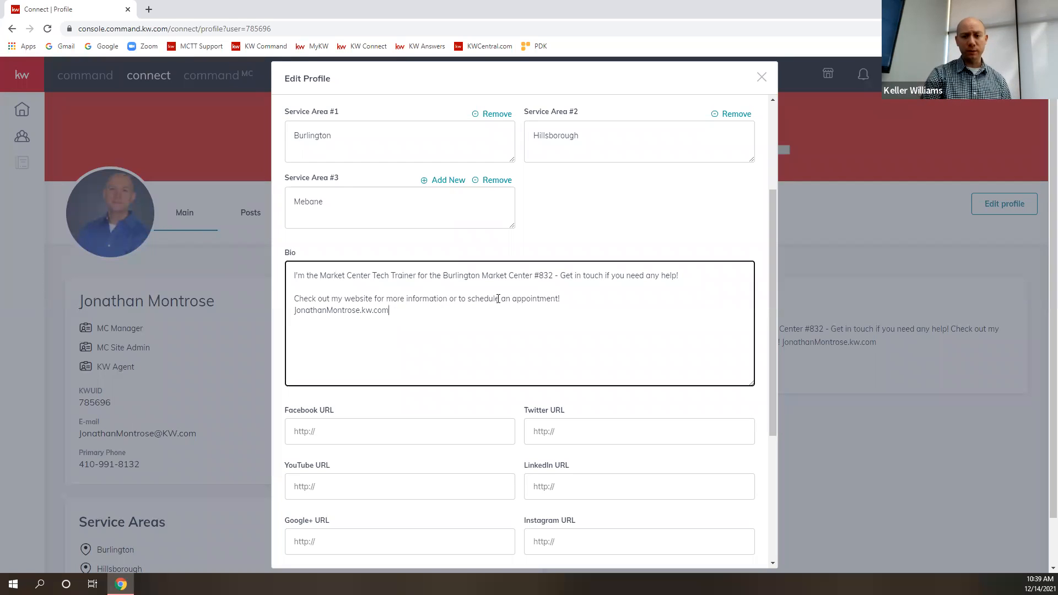
{"action": "scroll", "coordinate": [329, 289], "scroll_direction": "down", "scroll_amount": 2}
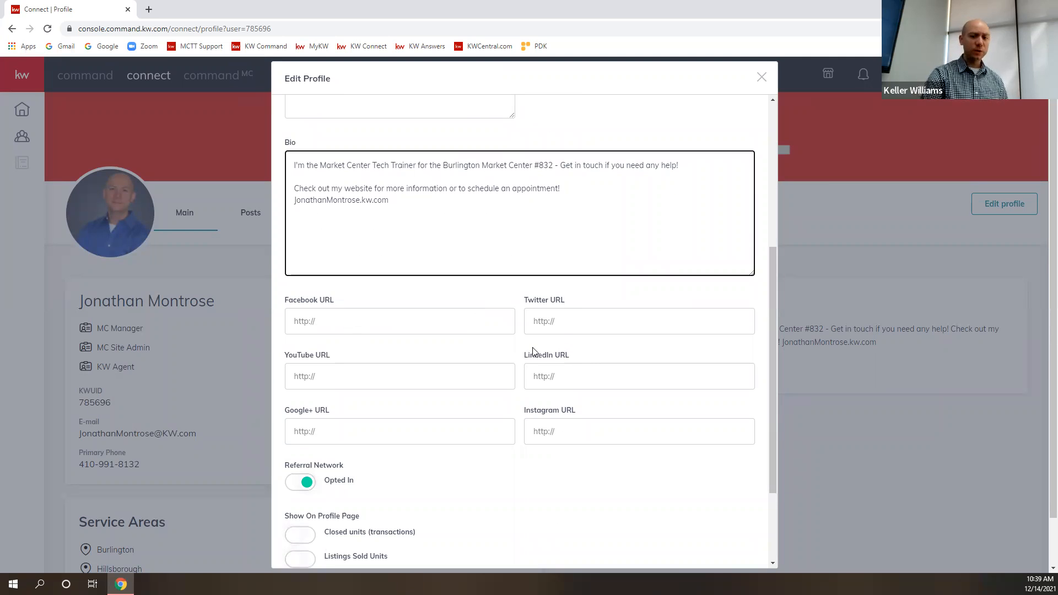
{"action": "scroll", "coordinate": [491, 351], "scroll_direction": "down", "scroll_amount": 2}
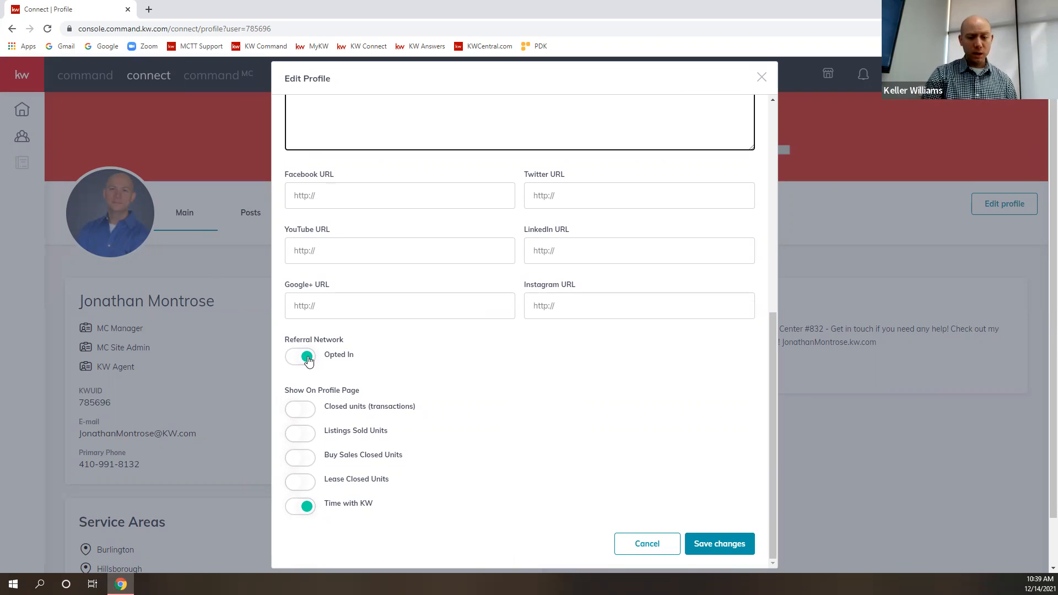
{"action": "scroll", "coordinate": [423, 404], "scroll_direction": "down", "scroll_amount": 1}
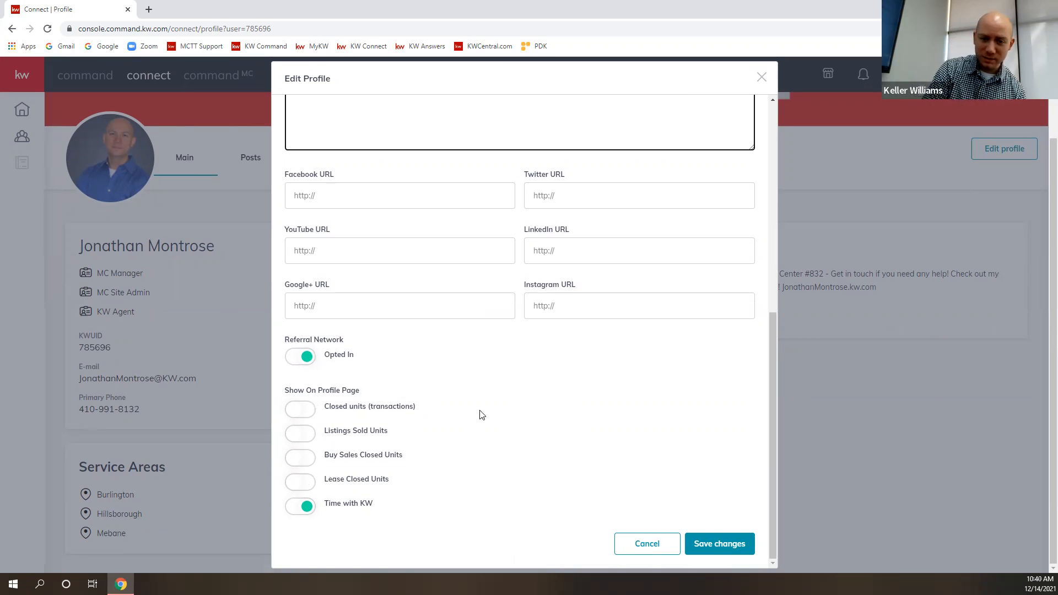
- Change Service Area #1 to "Burlington, Mebane" and save the profile changes
{"action": "scroll", "coordinate": [496, 415], "scroll_direction": "up", "scroll_amount": 2}
{"action": "scroll", "coordinate": [505, 408], "scroll_direction": "up", "scroll_amount": 5}
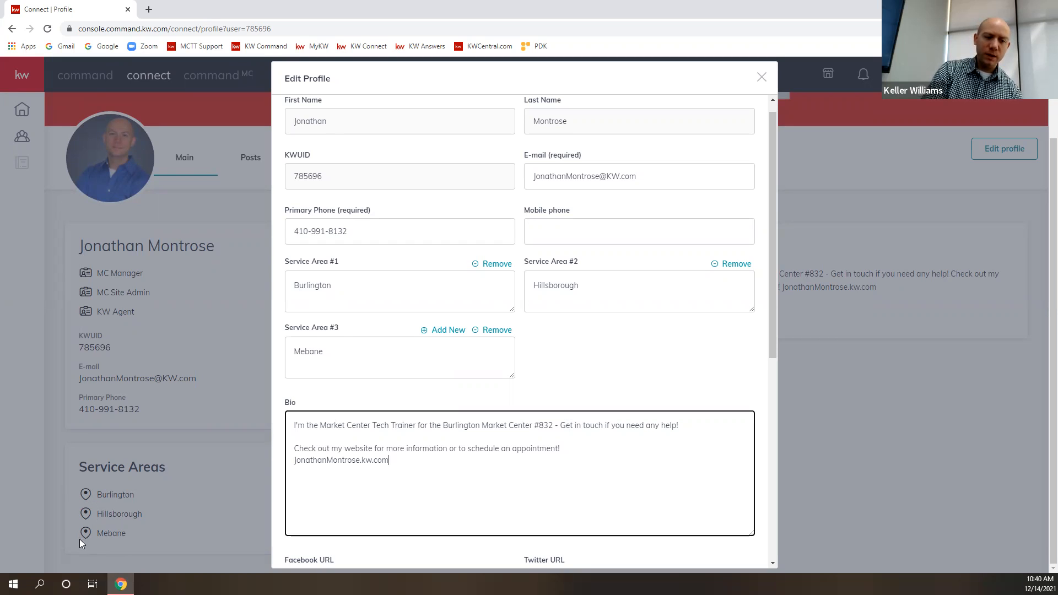
{"action": "left_click", "coordinate": [338, 286]}
{"action": "type", "text": ",Mebane"}
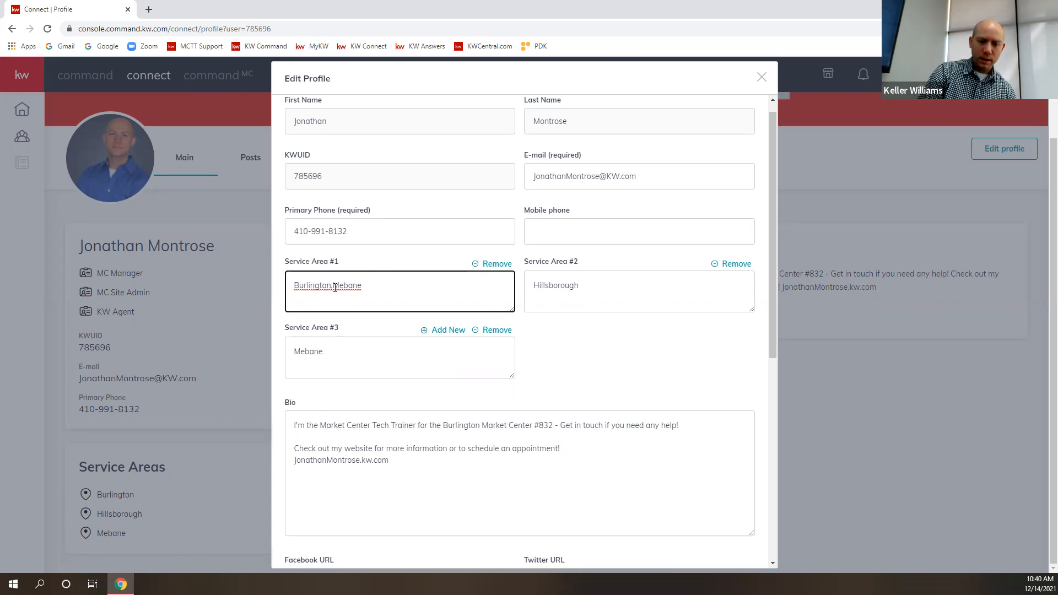
{"action": "scroll", "coordinate": [558, 392], "scroll_direction": "down", "scroll_amount": 7}
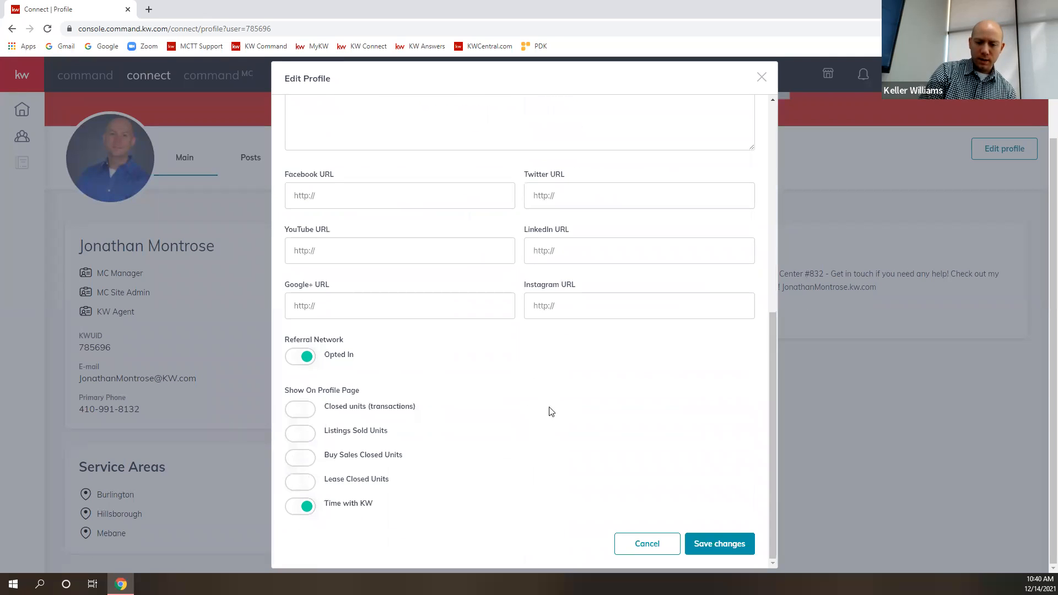
{"action": "left_click", "coordinate": [720, 545]}
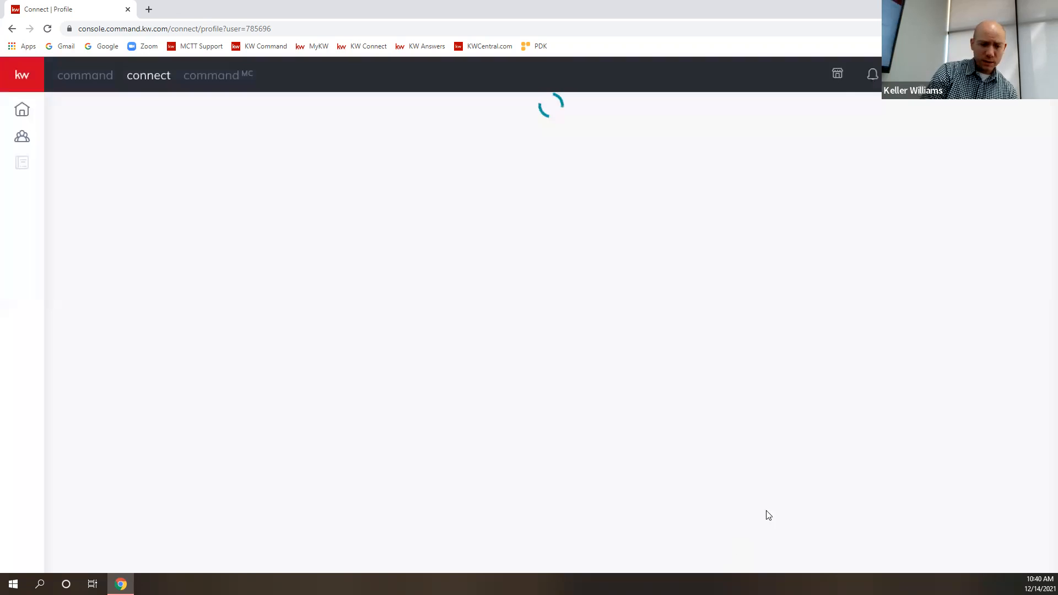
- Check how the first entry under Service Areas is displayed on the profile page
{"action": "scroll", "coordinate": [311, 473], "scroll_direction": "down", "scroll_amount": 1}
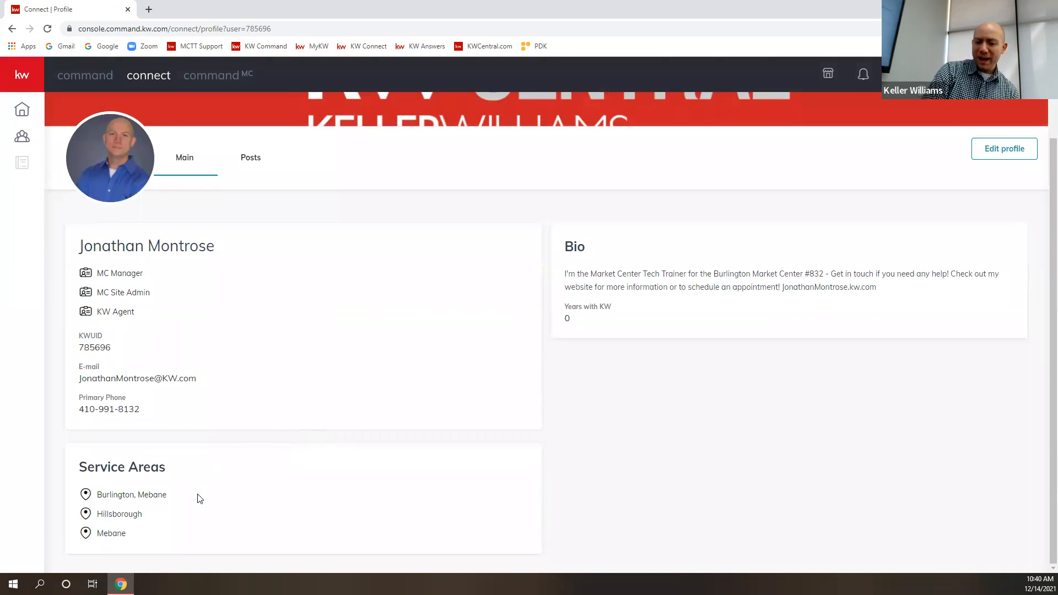
{"action": "double_click", "coordinate": [165, 495]}
{"action": "left_click_drag", "start_coordinate": [121, 505], "coordinate": [97, 499]}
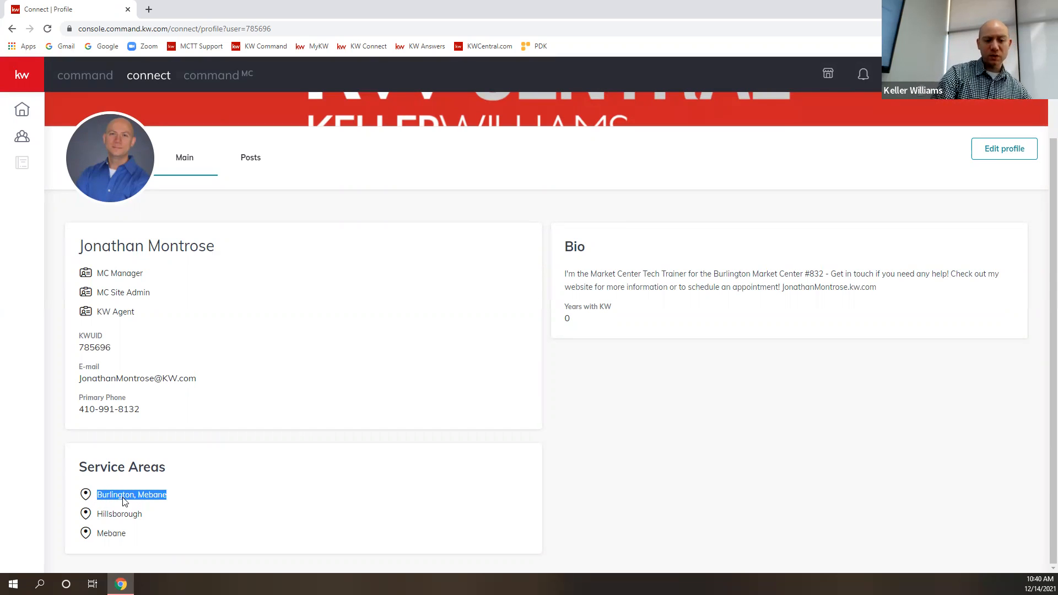
{"action": "left_click", "coordinate": [151, 517]}
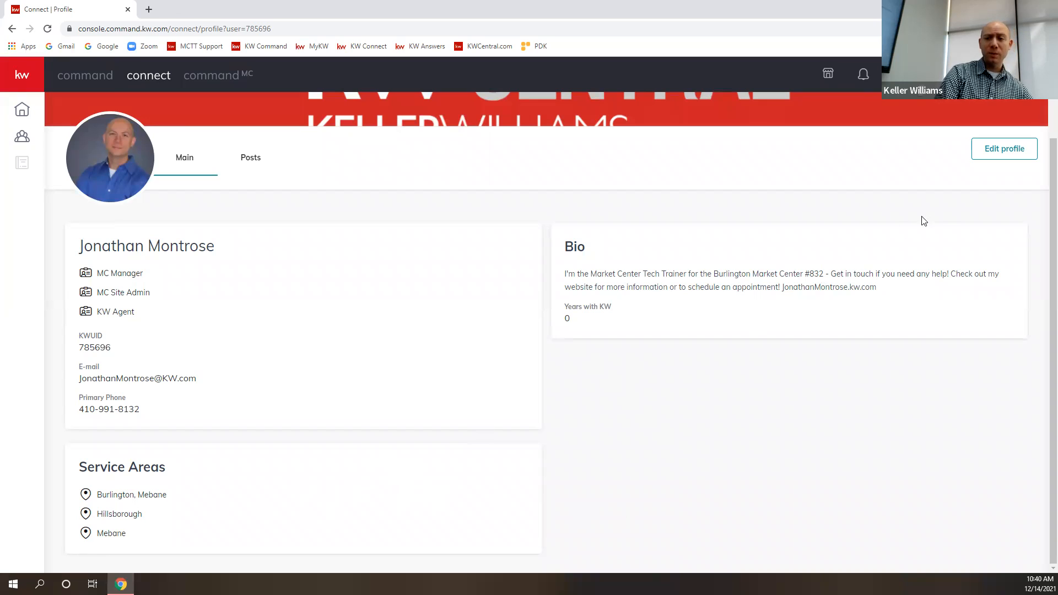
- Reopen the profile for editing and set Service Area #1 back to "Burlington" only
{"action": "left_click", "coordinate": [1002, 158]}
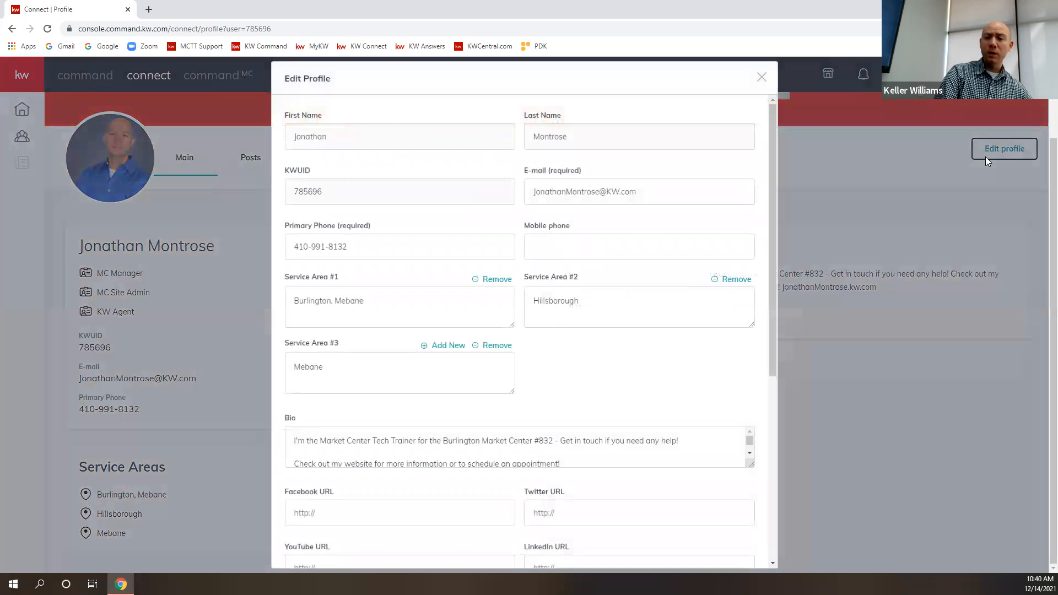
{"action": "left_click", "coordinate": [377, 302]}
{"action": "key", "text": "BackSpace"}
{"action": "key", "text": "BackSpace"}
{"action": "key", "text": "BackSpace"}
{"action": "key", "text": "BackSpace"}
{"action": "key", "text": "BackSpace"}
{"action": "key", "text": "BackSpace"}
{"action": "key", "text": "BackSpace"}
{"action": "key", "text": "BackSpace"}
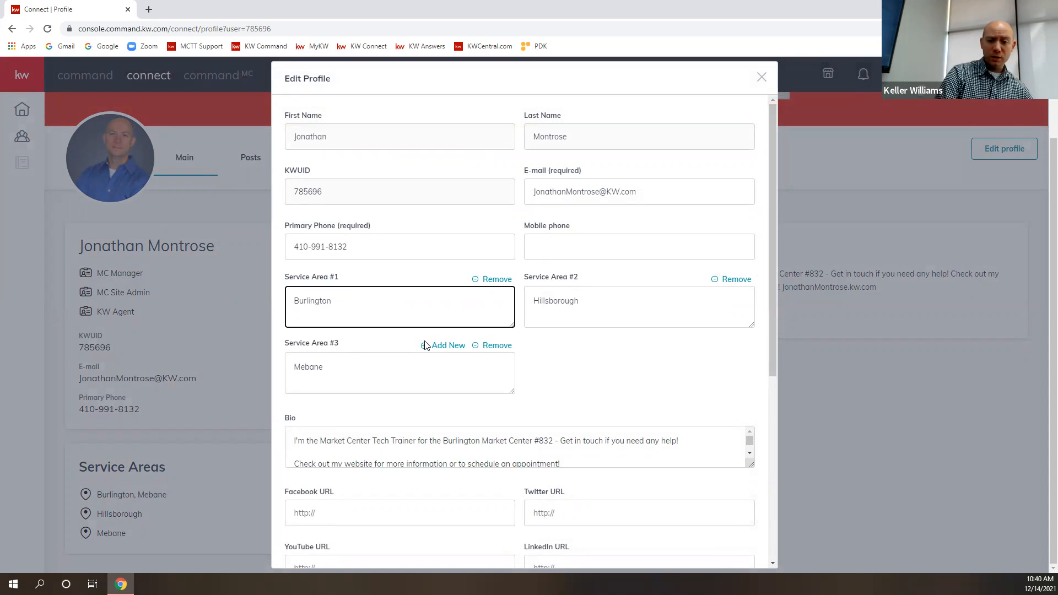
- Add a fourth service area named "New Area" and remove it again
{"action": "left_click", "coordinate": [424, 345]}
{"action": "left_click", "coordinate": [560, 362]}
{"action": "type", "text": "New Area"}
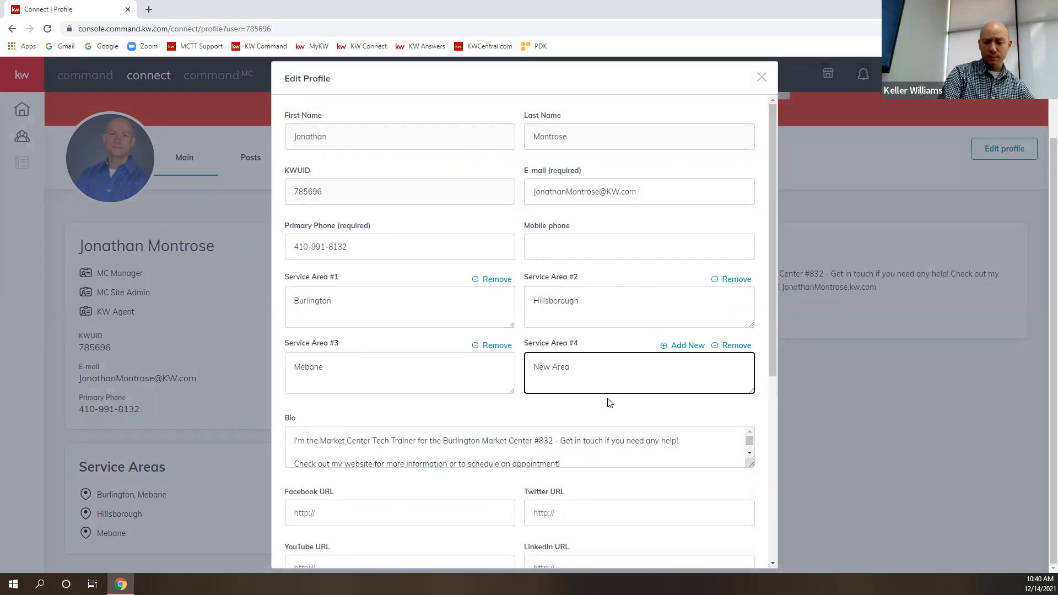
{"action": "scroll", "coordinate": [610, 403], "scroll_direction": "down", "scroll_amount": 5}
{"action": "scroll", "coordinate": [626, 373], "scroll_direction": "up", "scroll_amount": 1}
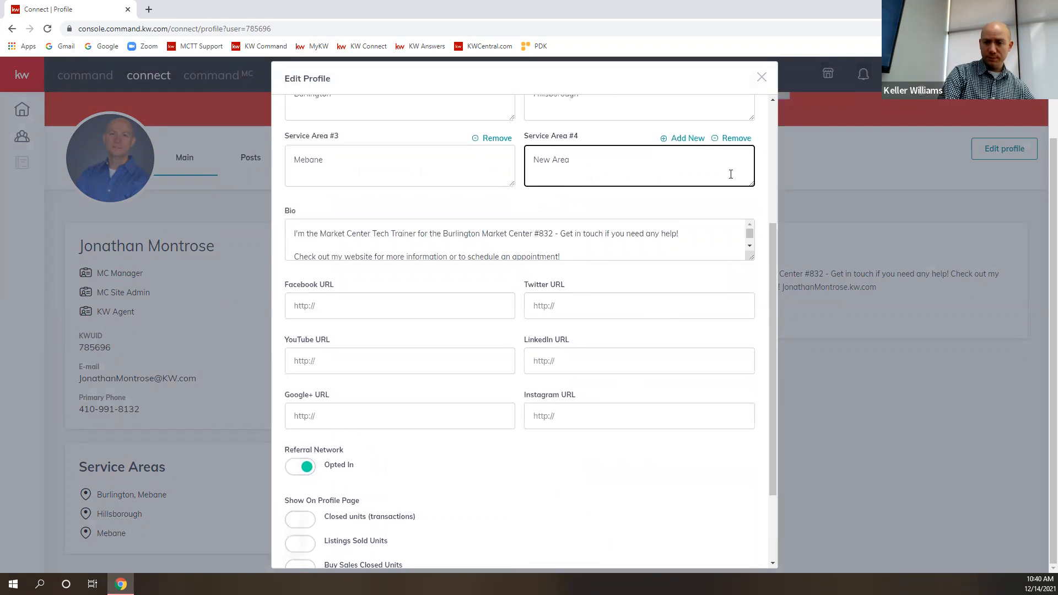
{"action": "left_click", "coordinate": [715, 140]}
- Review the profile form and save the changes
{"action": "scroll", "coordinate": [608, 222], "scroll_direction": "up", "scroll_amount": 3}
{"action": "scroll", "coordinate": [636, 336], "scroll_direction": "up", "scroll_amount": 1}
{"action": "scroll", "coordinate": [656, 436], "scroll_direction": "down", "scroll_amount": 5}
{"action": "left_click", "coordinate": [718, 543]}
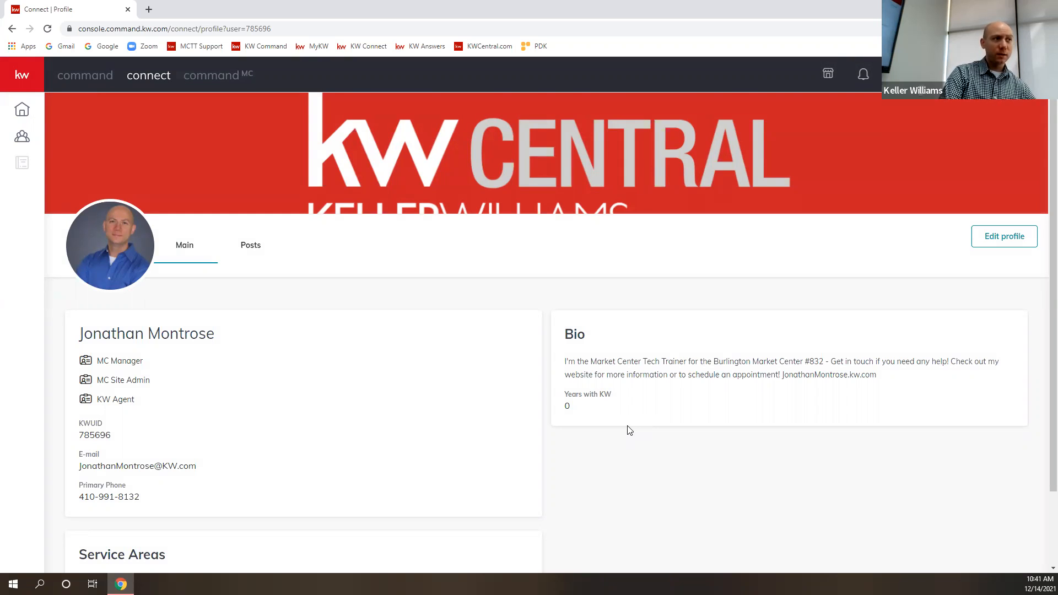
- Return to the Command dashboard and open the account settings from there
{"action": "mouse_move", "coordinate": [697, 182]}
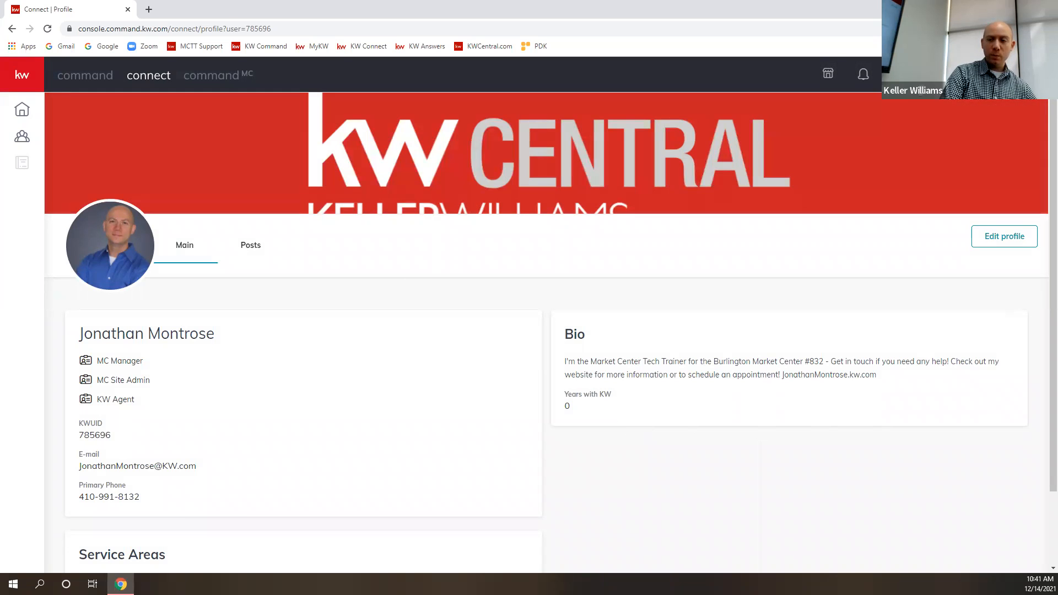
{"action": "left_click", "coordinate": [922, 74]}
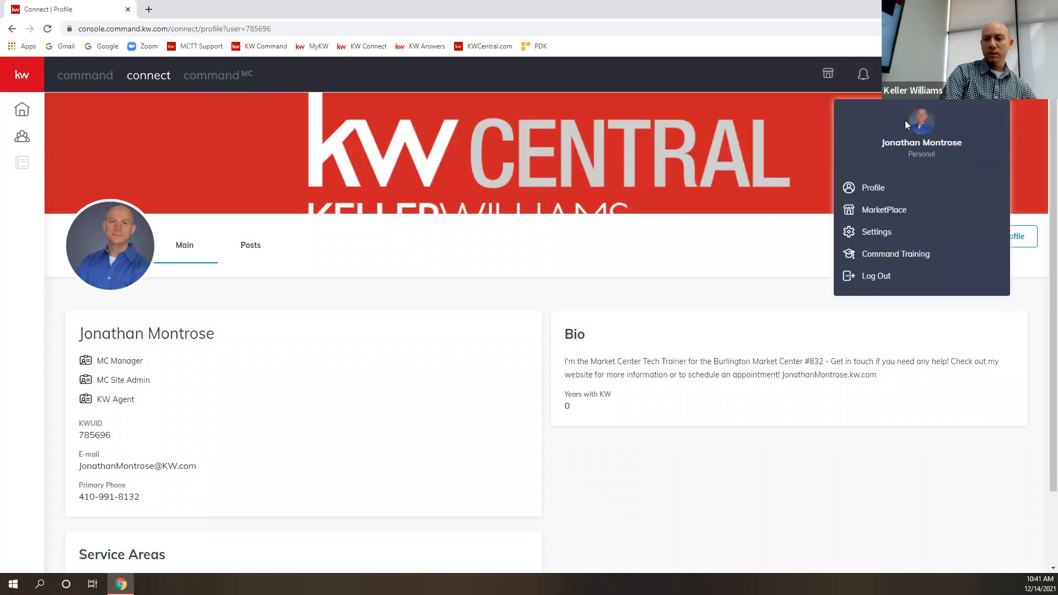
{"action": "left_click", "coordinate": [922, 75]}
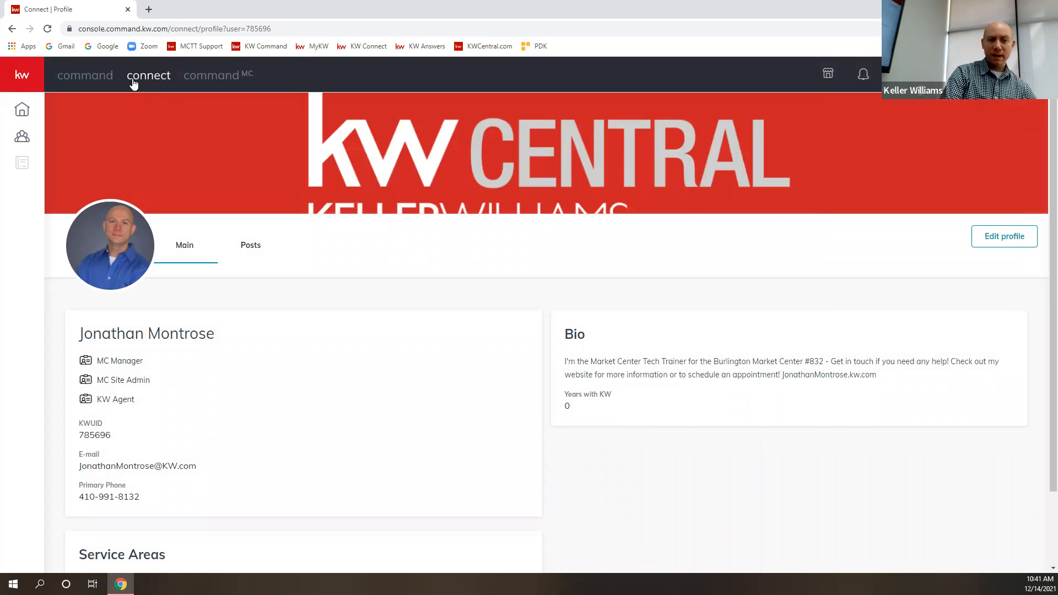
{"action": "left_click", "coordinate": [92, 74]}
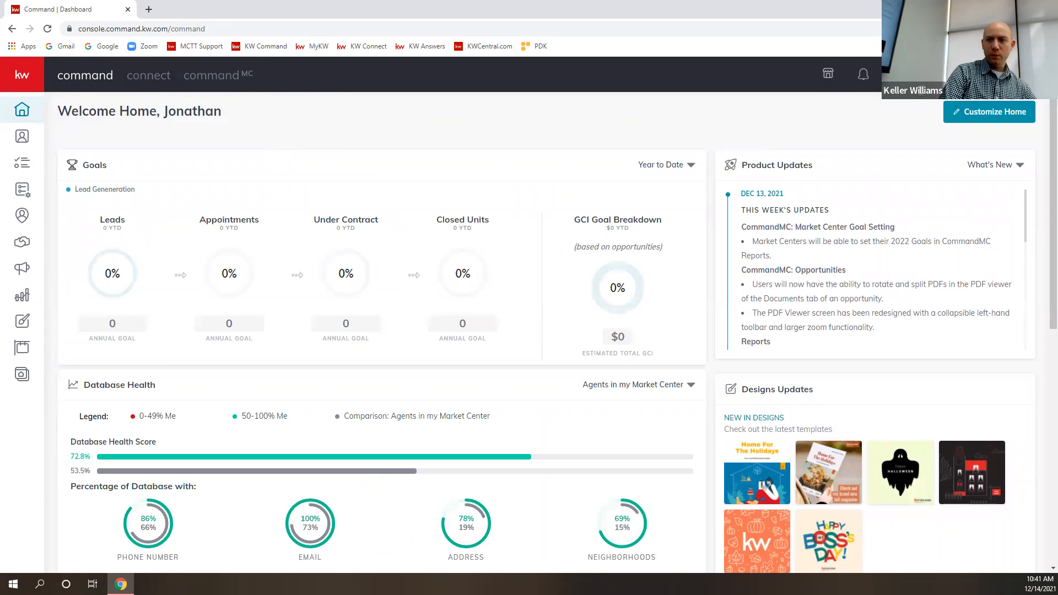
{"action": "left_click", "coordinate": [932, 74]}
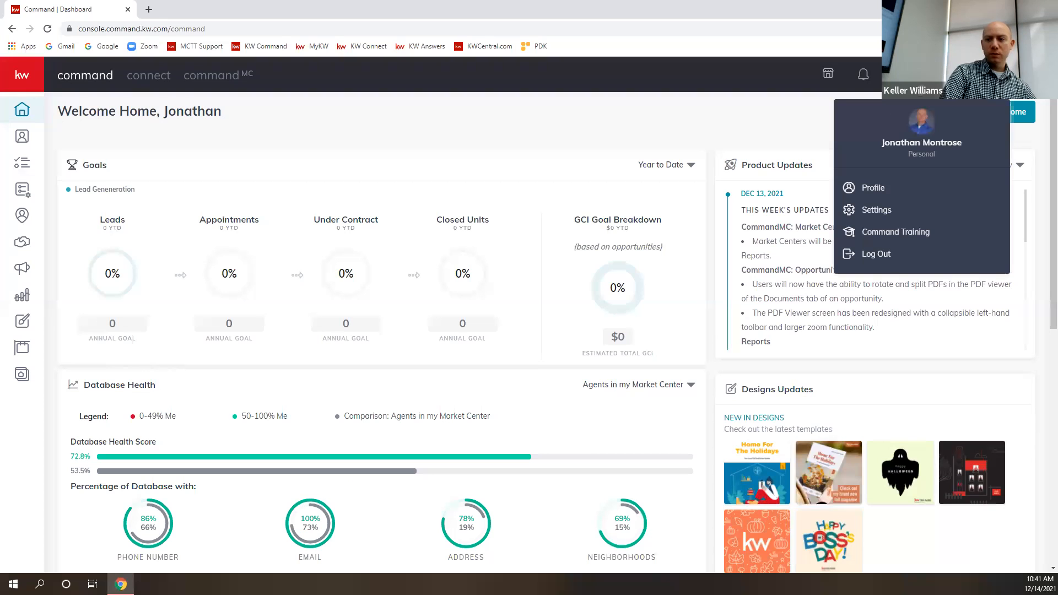
{"action": "left_click", "coordinate": [877, 210]}
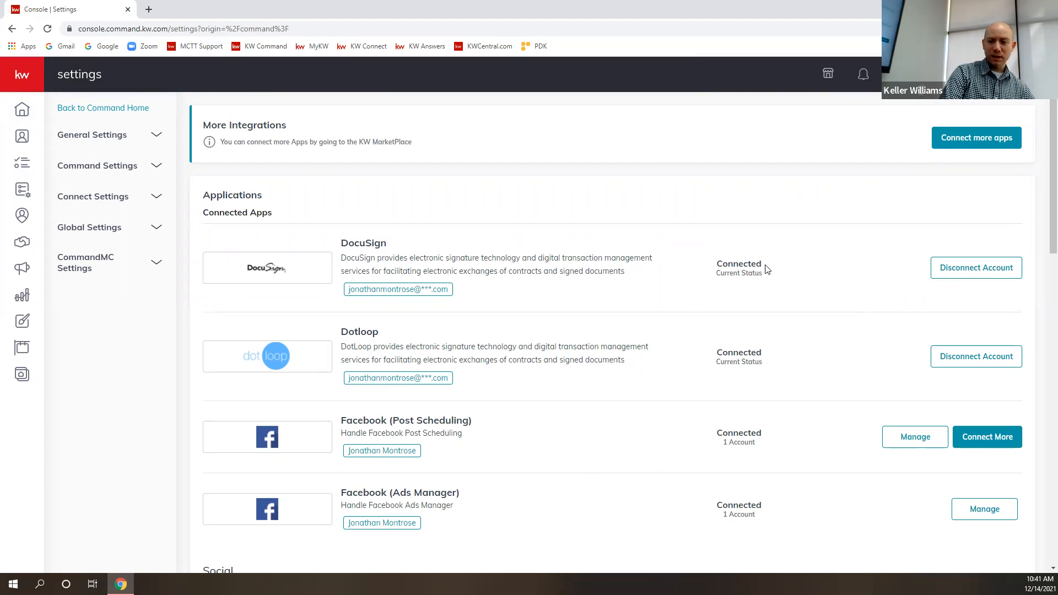
- Examine the Applications settings for the connection status of the social, productivity, marketing, email and messaging integrations
{"action": "scroll", "coordinate": [564, 326], "scroll_direction": "down", "scroll_amount": 10}
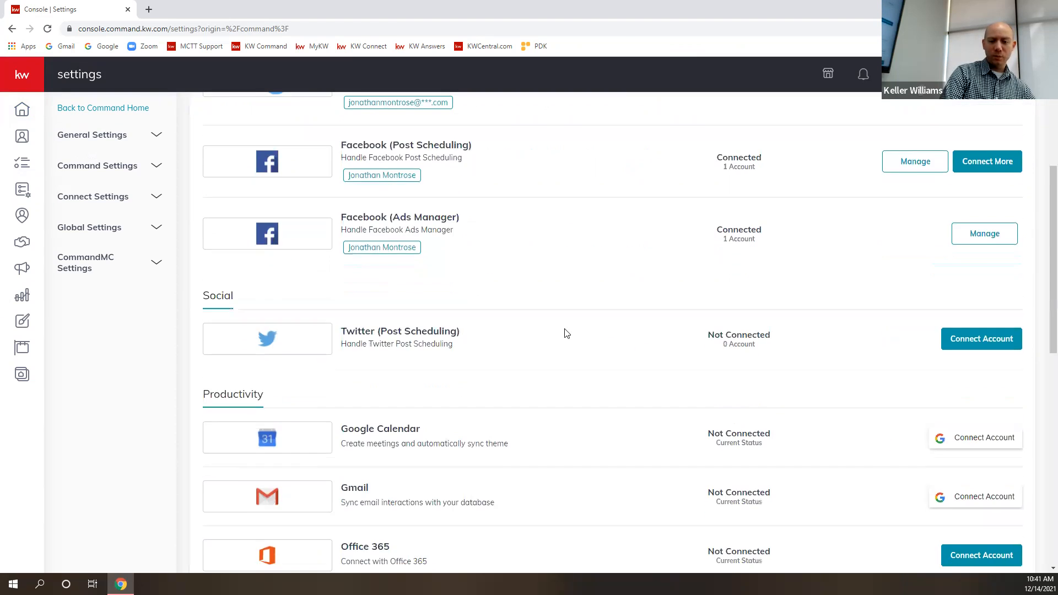
{"action": "scroll", "coordinate": [564, 320], "scroll_direction": "down", "scroll_amount": 4}
{"action": "scroll", "coordinate": [586, 324], "scroll_direction": "down", "scroll_amount": 2}
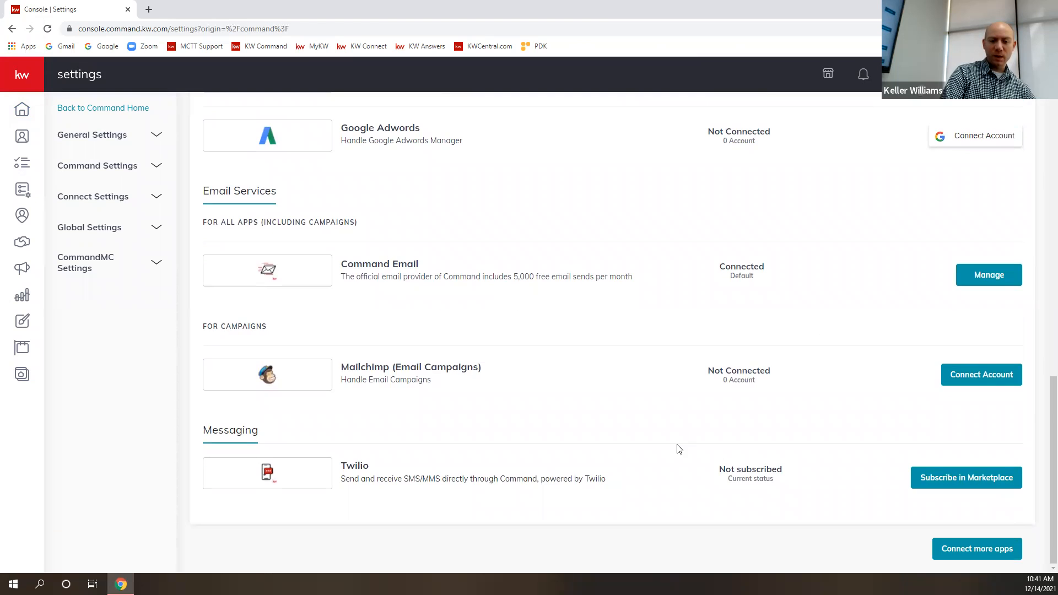
{"action": "scroll", "coordinate": [522, 343], "scroll_direction": "up", "scroll_amount": 1}
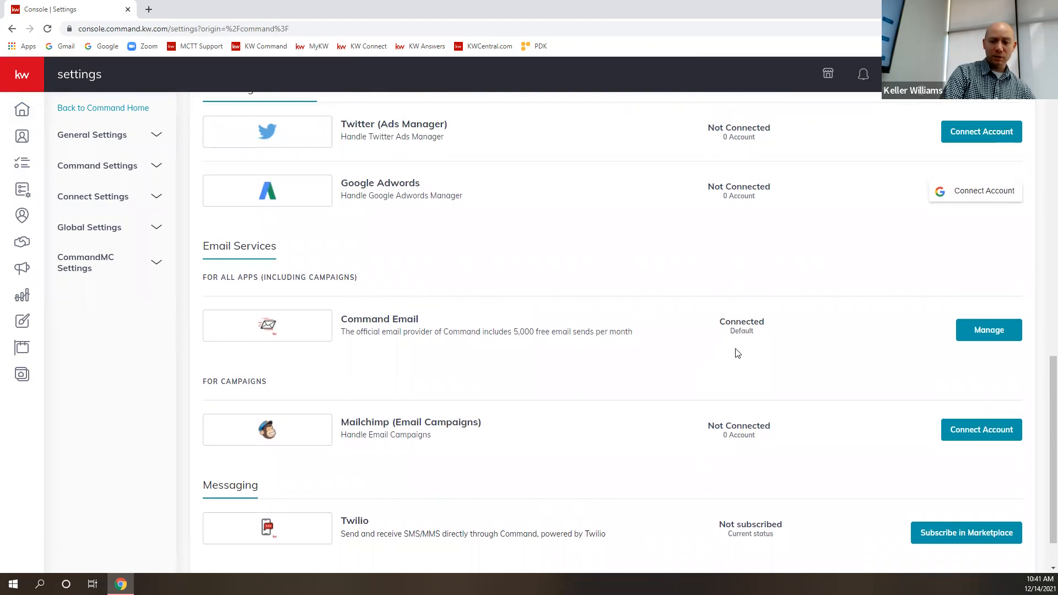
{"action": "scroll", "coordinate": [513, 364], "scroll_direction": "up", "scroll_amount": 4}
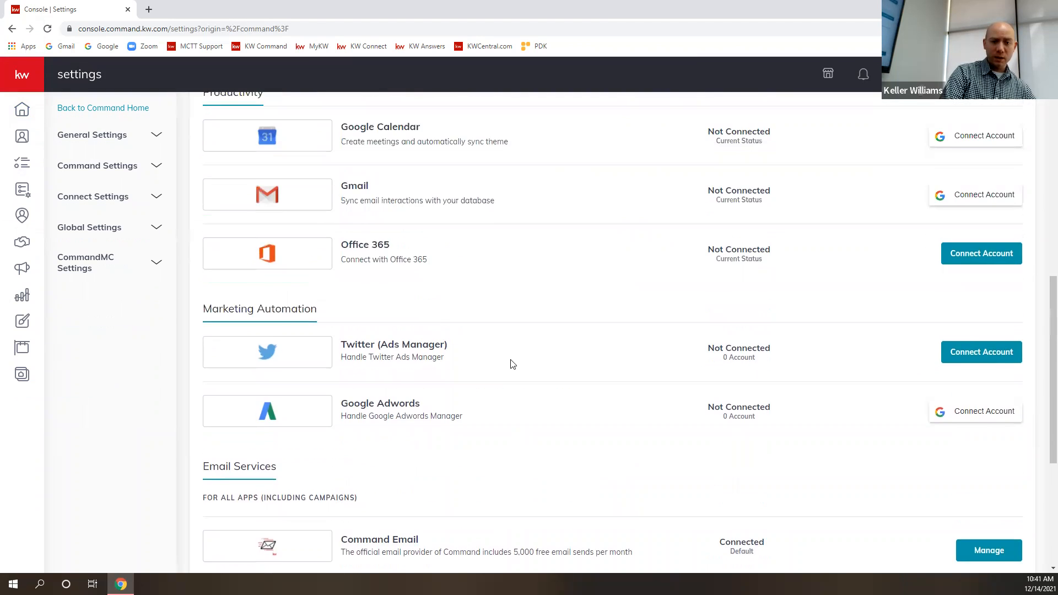
{"action": "scroll", "coordinate": [512, 364], "scroll_direction": "up", "scroll_amount": 8}
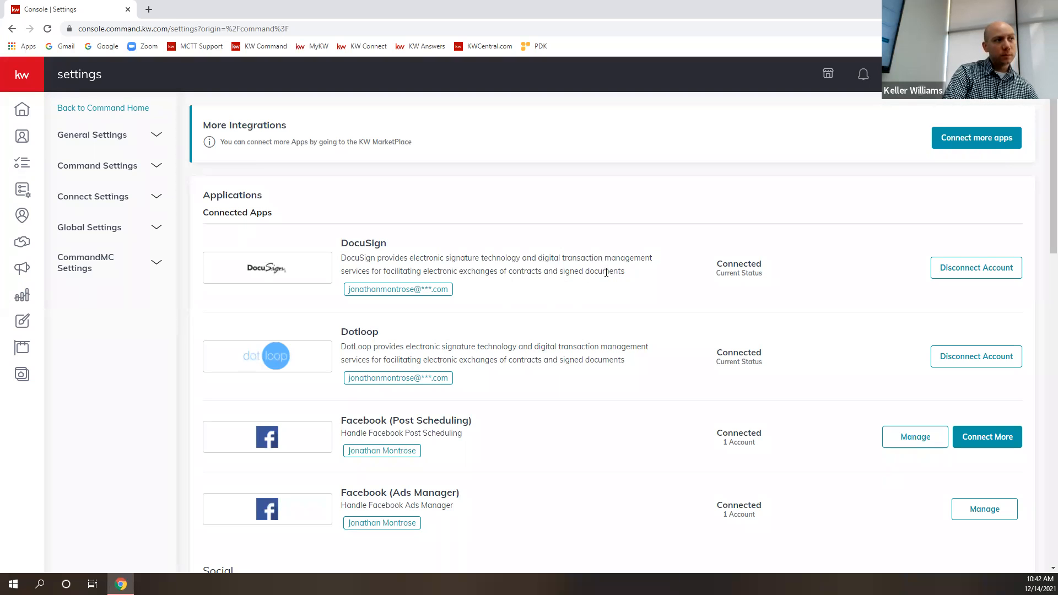
{"action": "scroll", "coordinate": [606, 272], "scroll_direction": "down", "scroll_amount": 10}
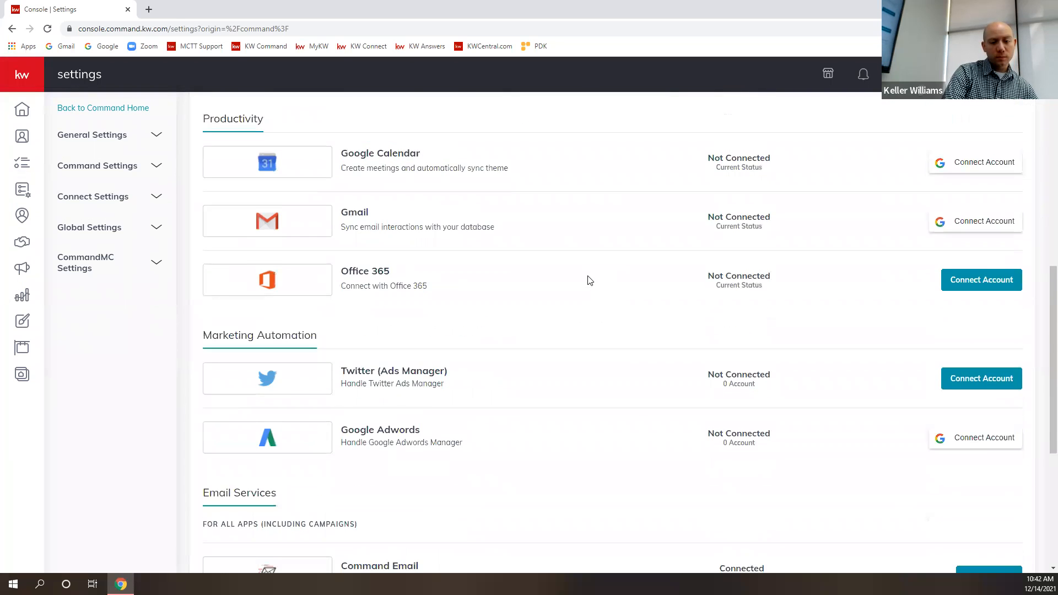
{"action": "scroll", "coordinate": [590, 281], "scroll_direction": "down", "scroll_amount": 5}
{"action": "scroll", "coordinate": [587, 284], "scroll_direction": "up", "scroll_amount": 5}
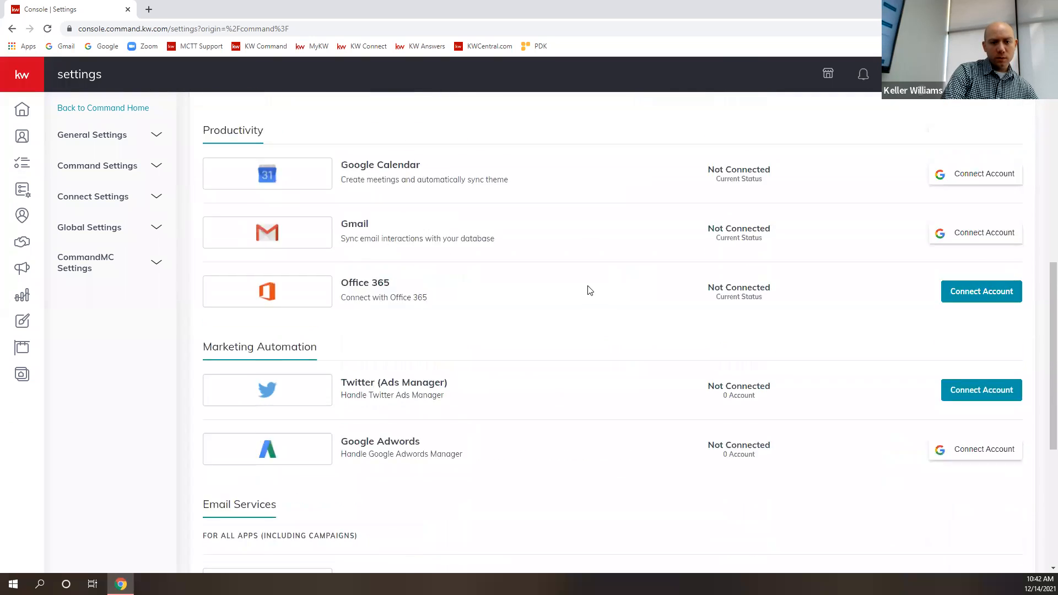
{"action": "scroll", "coordinate": [595, 298], "scroll_direction": "up", "scroll_amount": 2}
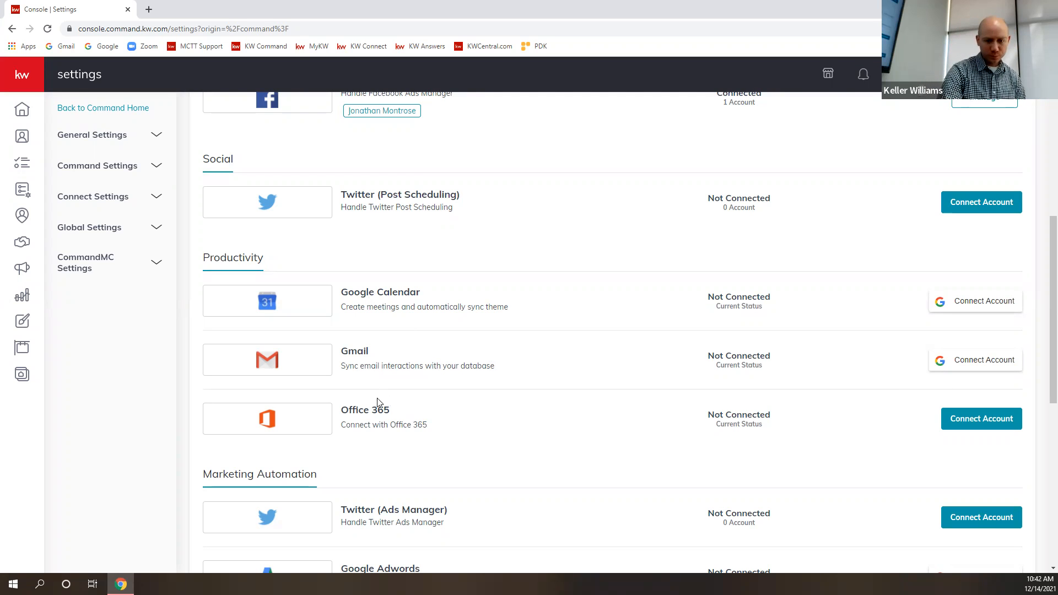
{"action": "scroll", "coordinate": [407, 331], "scroll_direction": "up", "scroll_amount": 2}
{"action": "scroll", "coordinate": [405, 321], "scroll_direction": "up", "scroll_amount": 5}
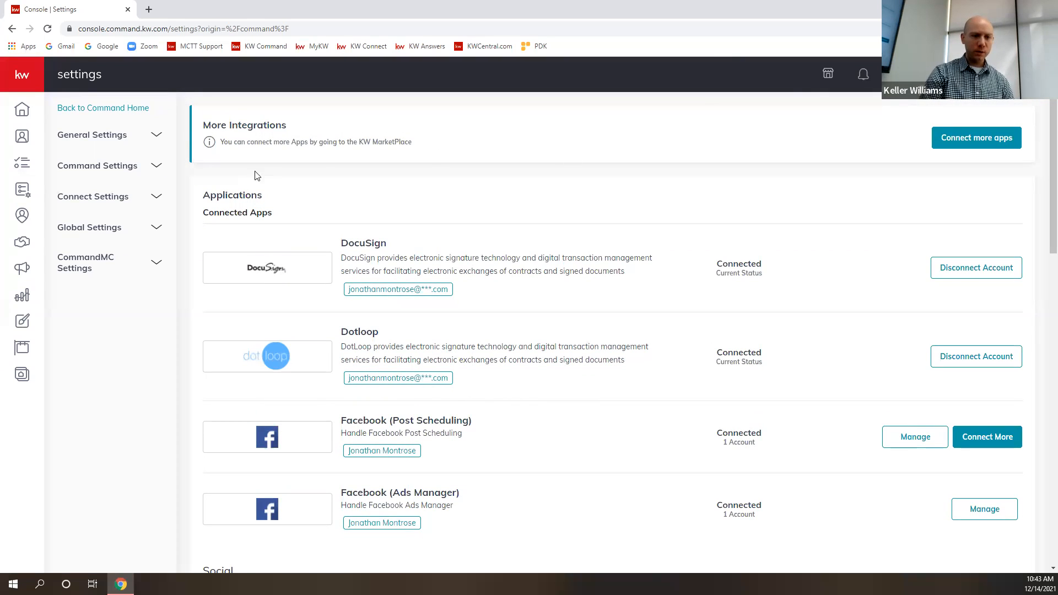
- Open the Marketing Profile in the Connect settings and view its photo and team logo section
{"action": "left_click", "coordinate": [156, 197]}
{"action": "left_click", "coordinate": [119, 225]}
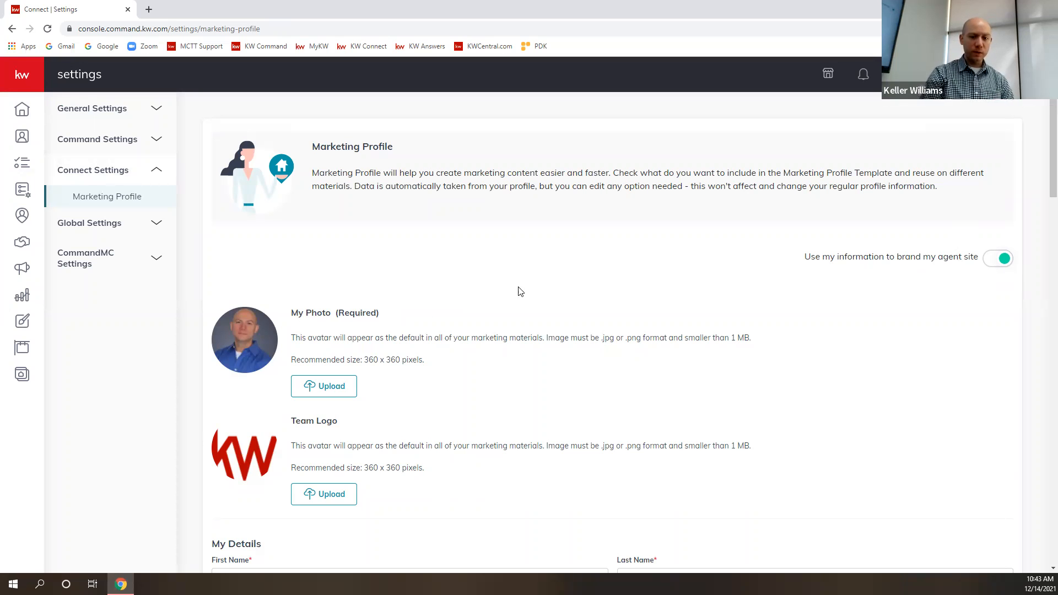
{"action": "scroll", "coordinate": [544, 322], "scroll_direction": "down", "scroll_amount": 1}
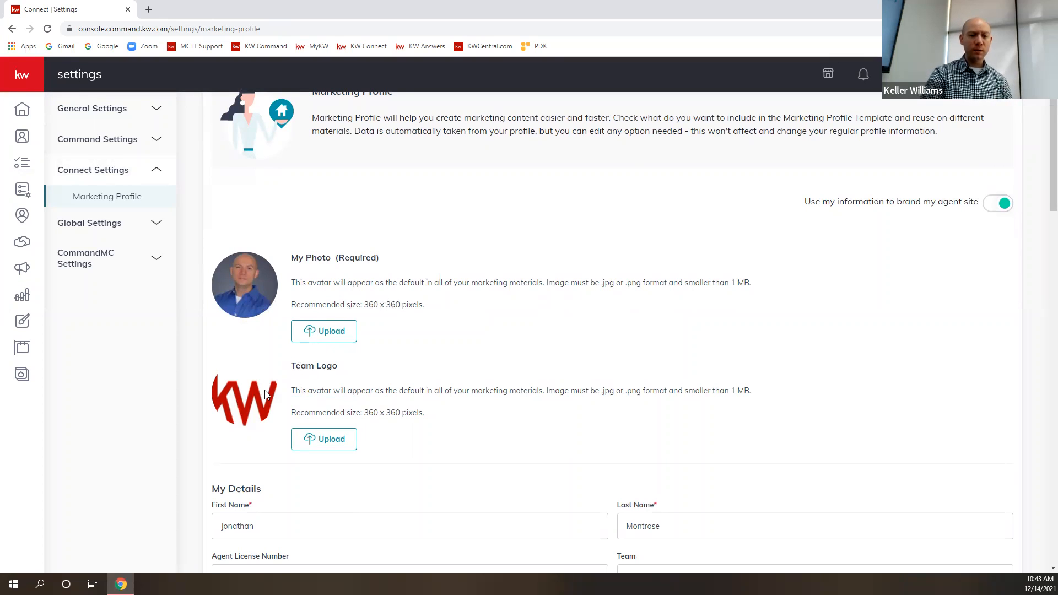
- Open the KWCentral.com Tech Support/Training page in a new browser tab and look through its contact details and helpful links
{"action": "left_click", "coordinate": [149, 9]}
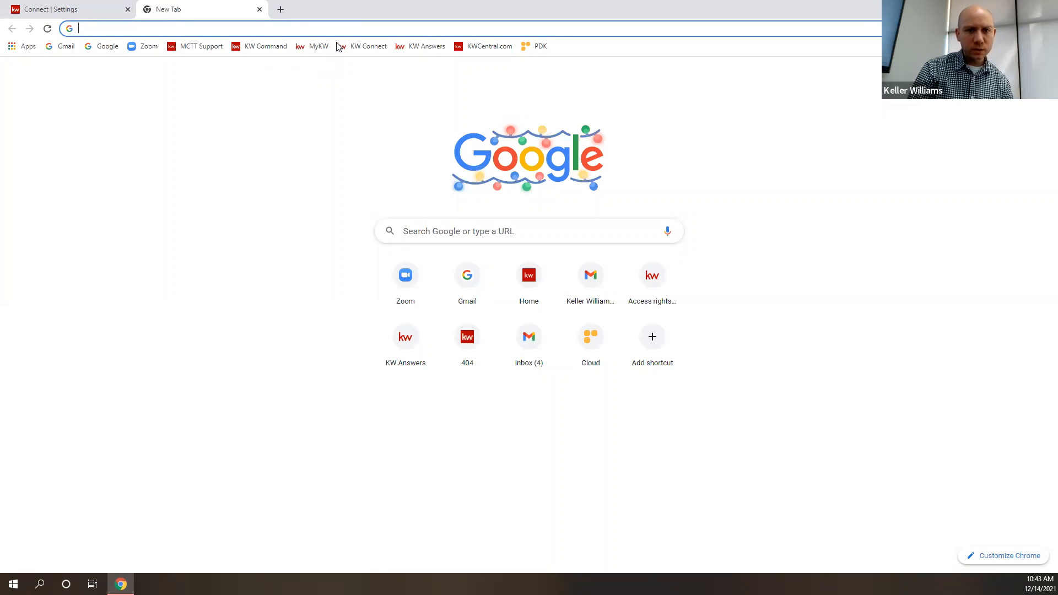
{"action": "left_click", "coordinate": [489, 46]}
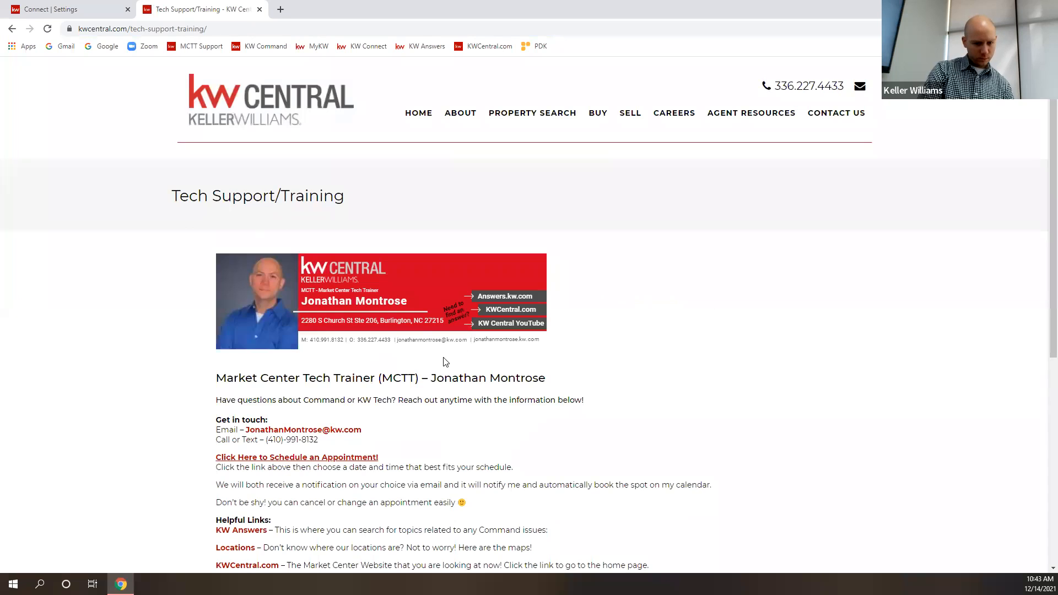
{"action": "scroll", "coordinate": [395, 430], "scroll_direction": "down", "scroll_amount": 2}
{"action": "scroll", "coordinate": [389, 420], "scroll_direction": "down", "scroll_amount": 1}
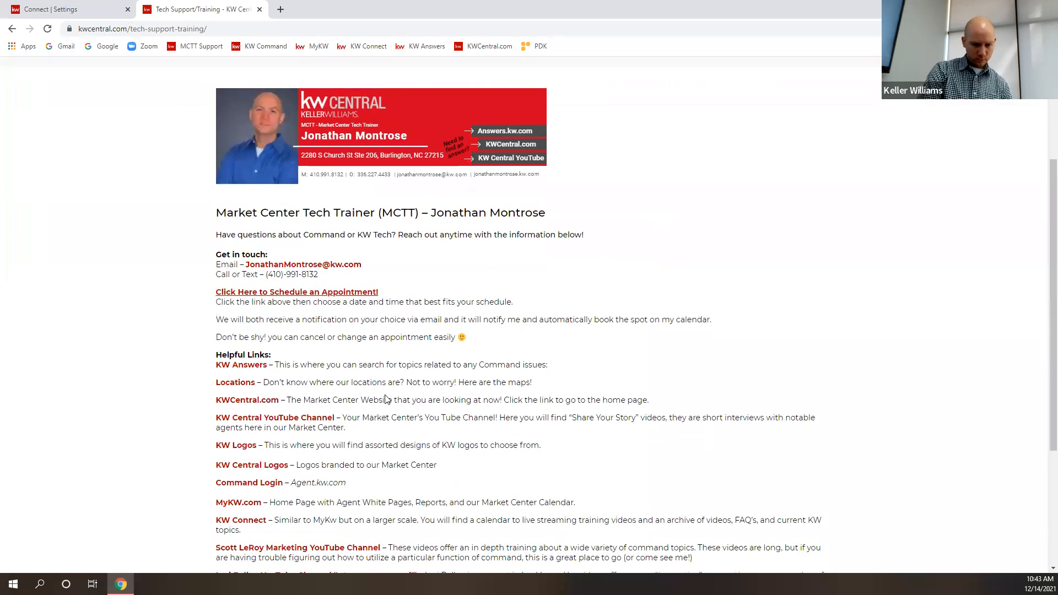
{"action": "scroll", "coordinate": [364, 407], "scroll_direction": "down", "scroll_amount": 1}
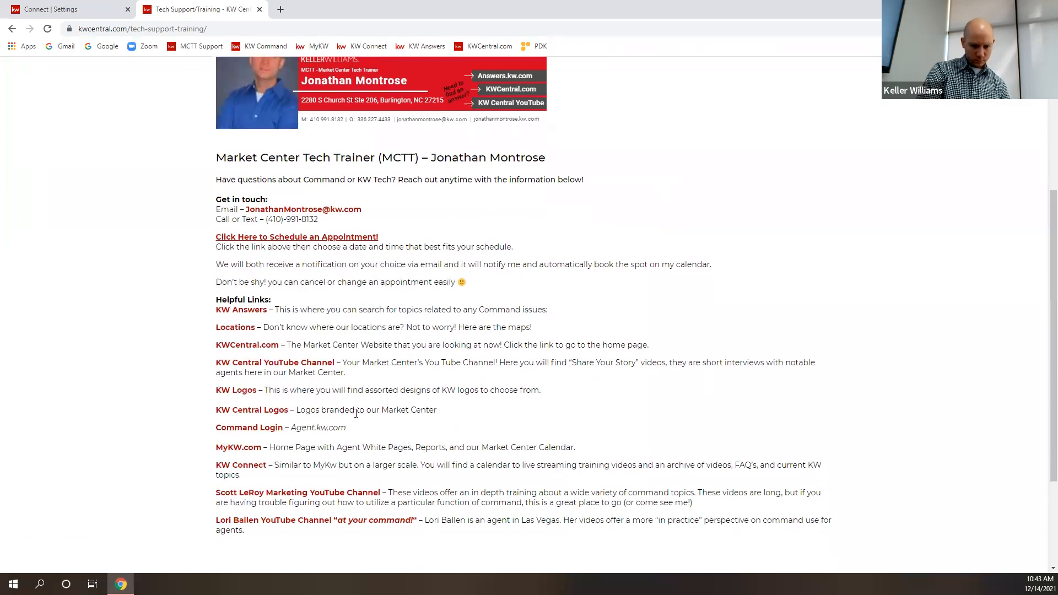
- Search Google for the agent's e-mail address, use the suggested spelling, and open the agent's Keller Williams Burlington website
{"action": "left_click", "coordinate": [249, 28]}
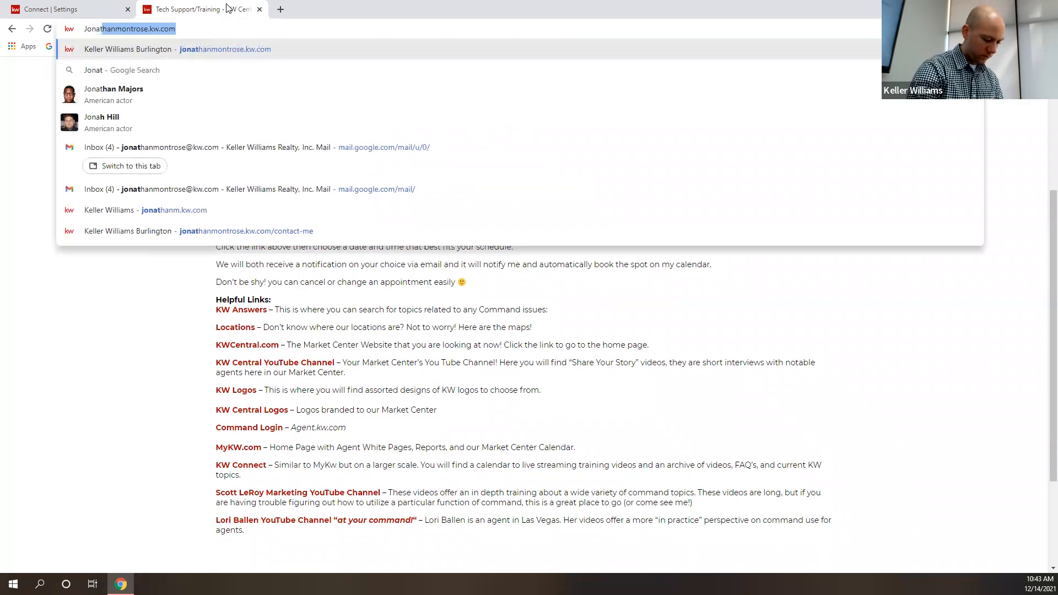
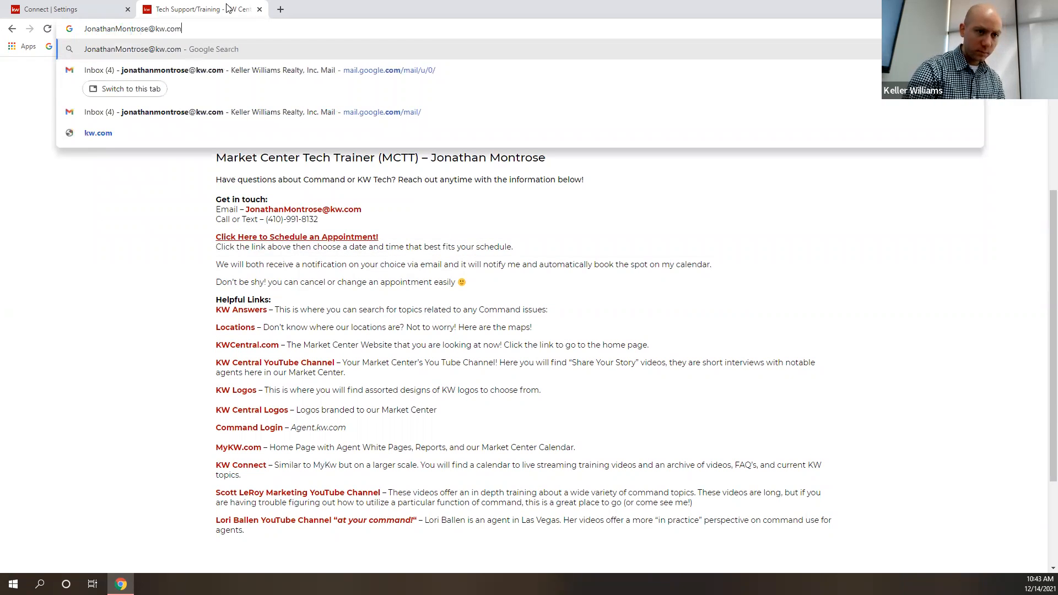
{"action": "key", "text": "Return"}
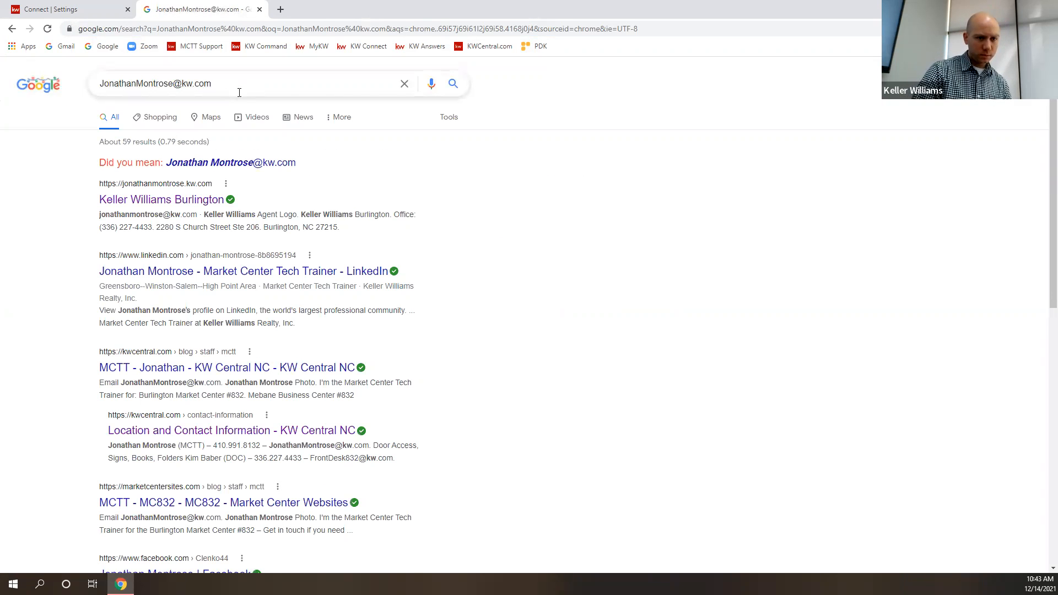
{"action": "left_click", "coordinate": [233, 163]}
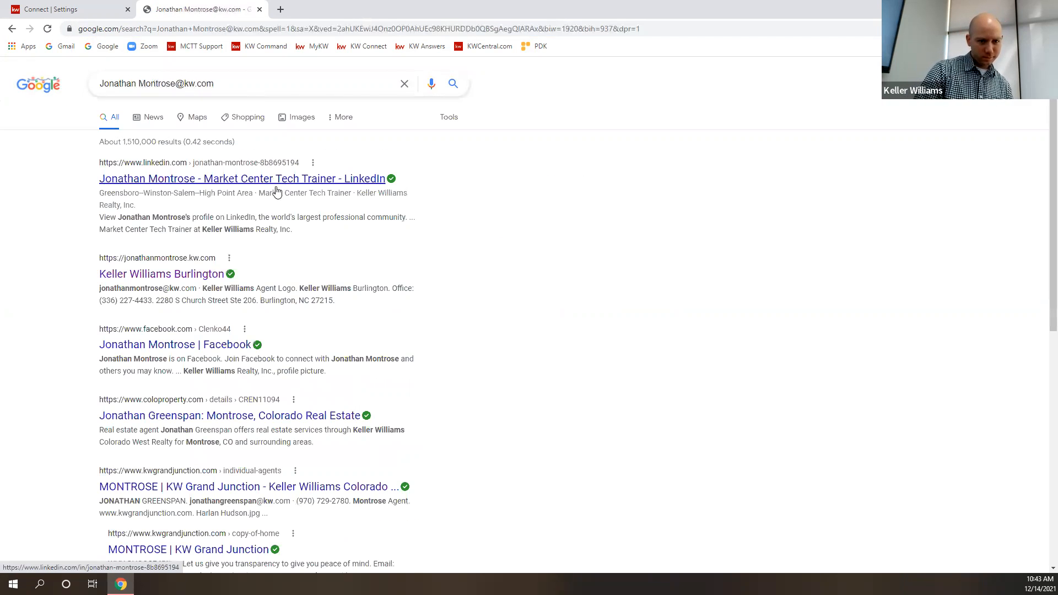
{"action": "left_click", "coordinate": [162, 275]}
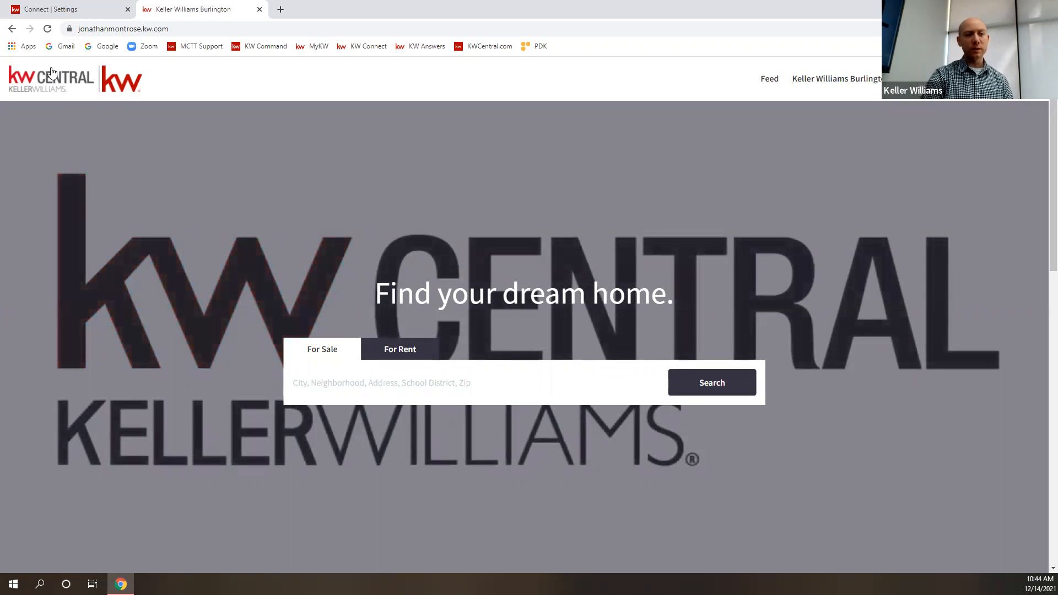
- Compare the Team Logo and Market Center / Brokerage Logo in the marketing profile with the logos on the agent website
{"action": "left_click", "coordinate": [80, 8]}
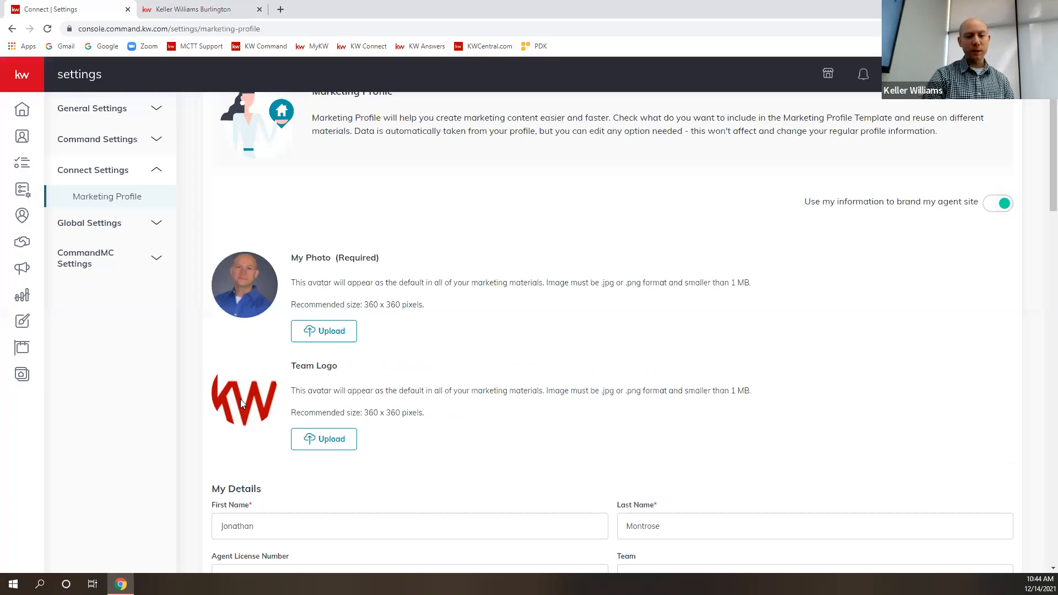
{"action": "scroll", "coordinate": [242, 402], "scroll_direction": "down", "scroll_amount": 12}
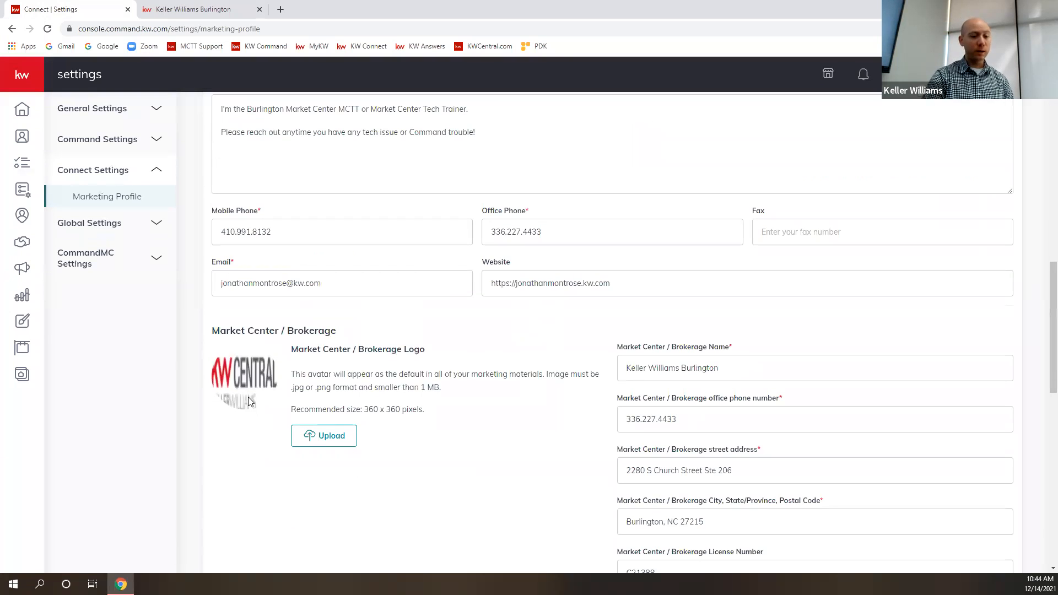
{"action": "left_click", "coordinate": [179, 6]}
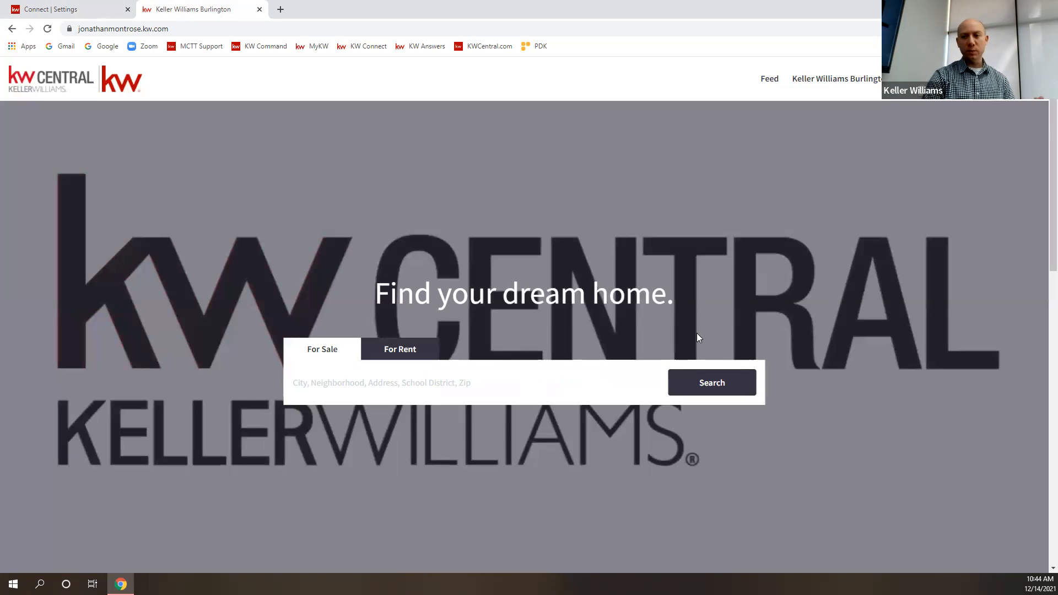
- Check how the agent's photo, license, phone numbers and e-mail are presented in the agent website's contact section
{"action": "scroll", "coordinate": [696, 338], "scroll_direction": "down", "scroll_amount": 6}
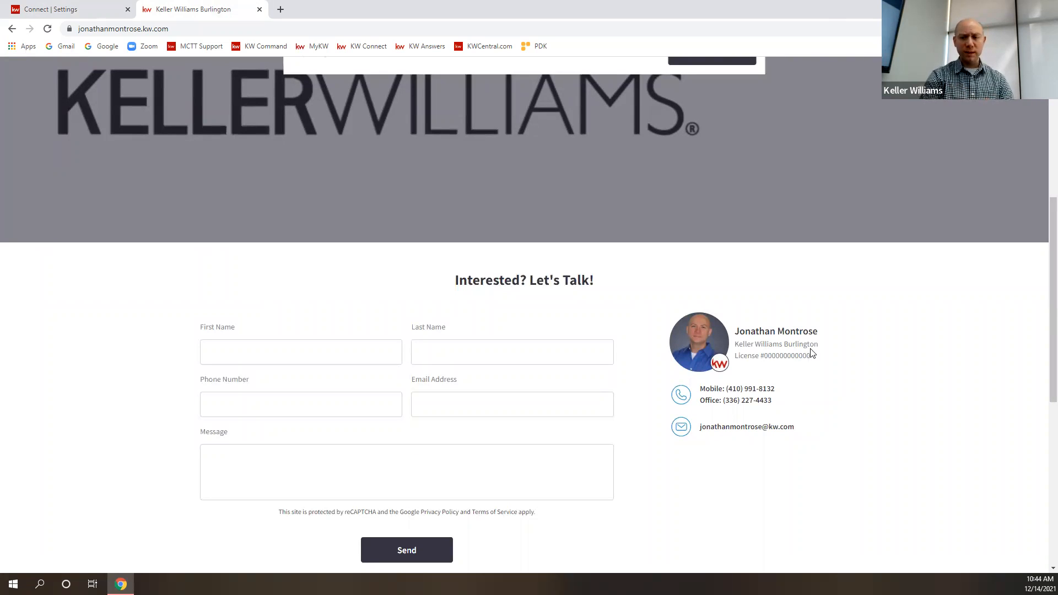
{"action": "scroll", "coordinate": [812, 353], "scroll_direction": "up", "scroll_amount": 6}
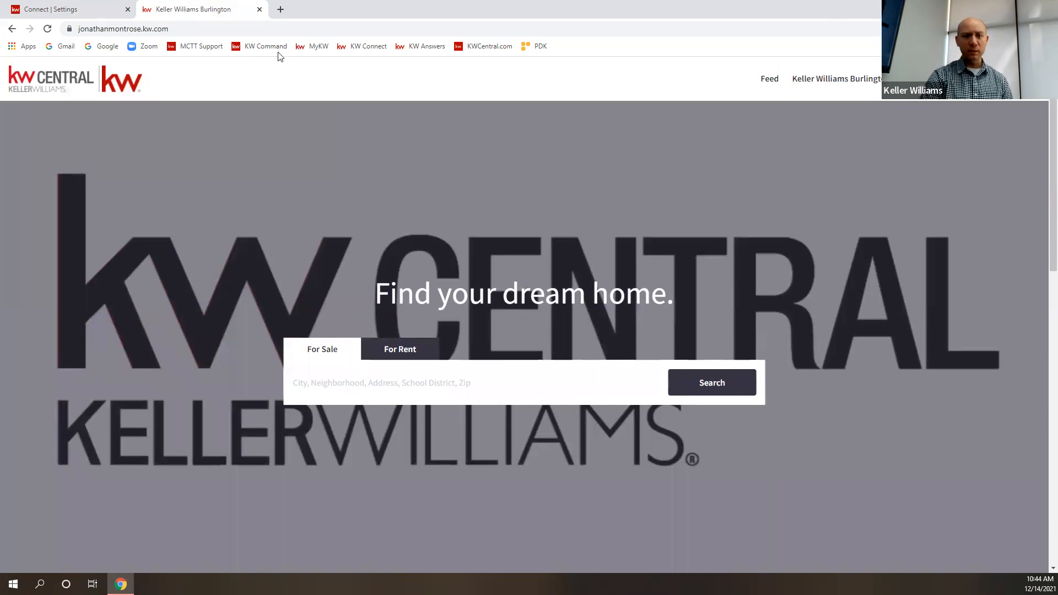
{"action": "scroll", "coordinate": [567, 322], "scroll_direction": "down", "scroll_amount": 6}
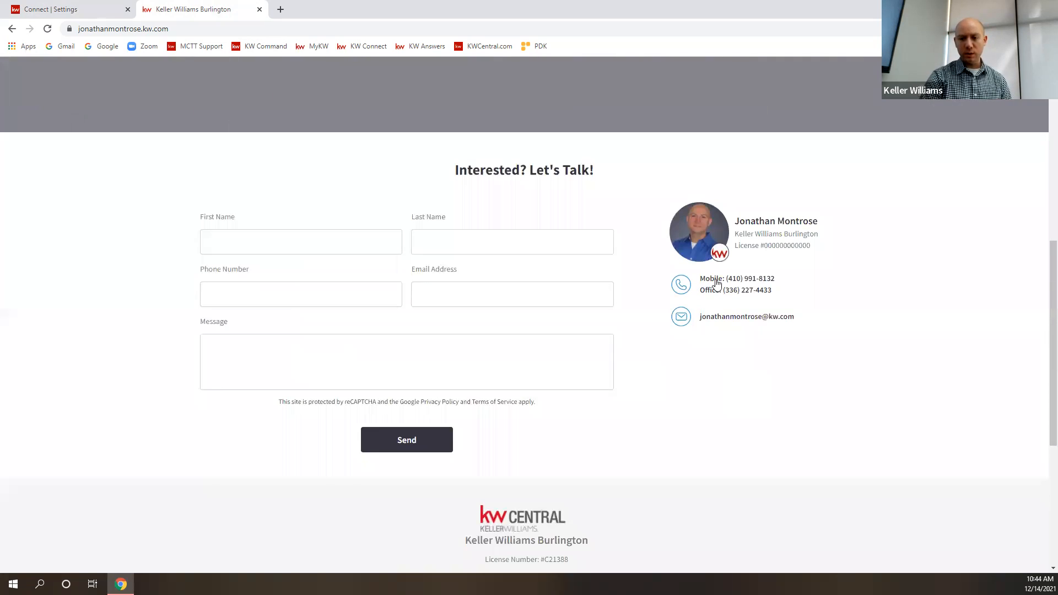
- Go back to the marketing profile and review the brokerage phone number, contact fields and bio
{"action": "left_click", "coordinate": [113, 8]}
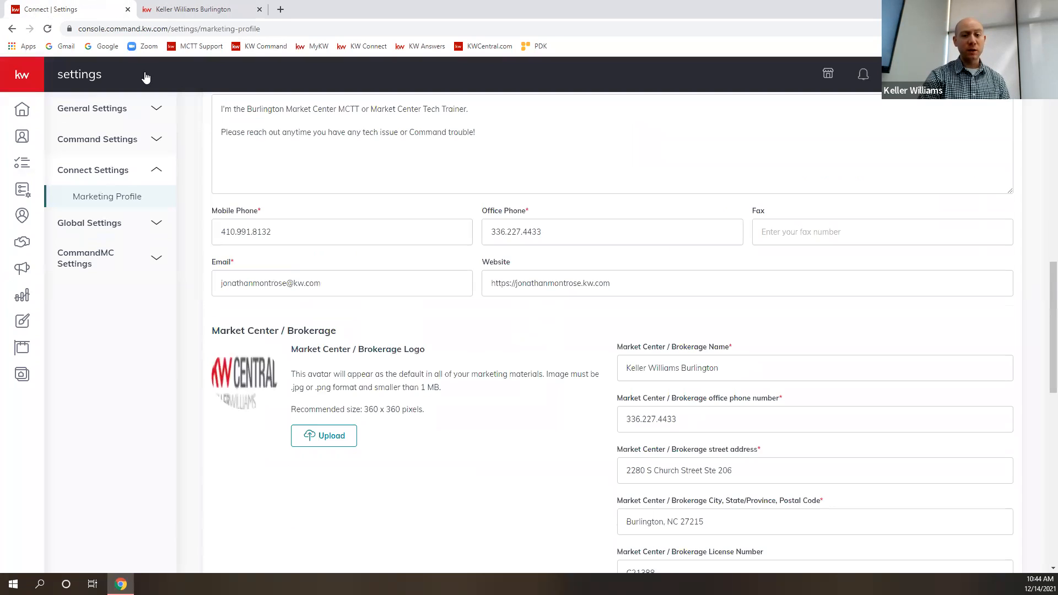
{"action": "left_click", "coordinate": [677, 418]}
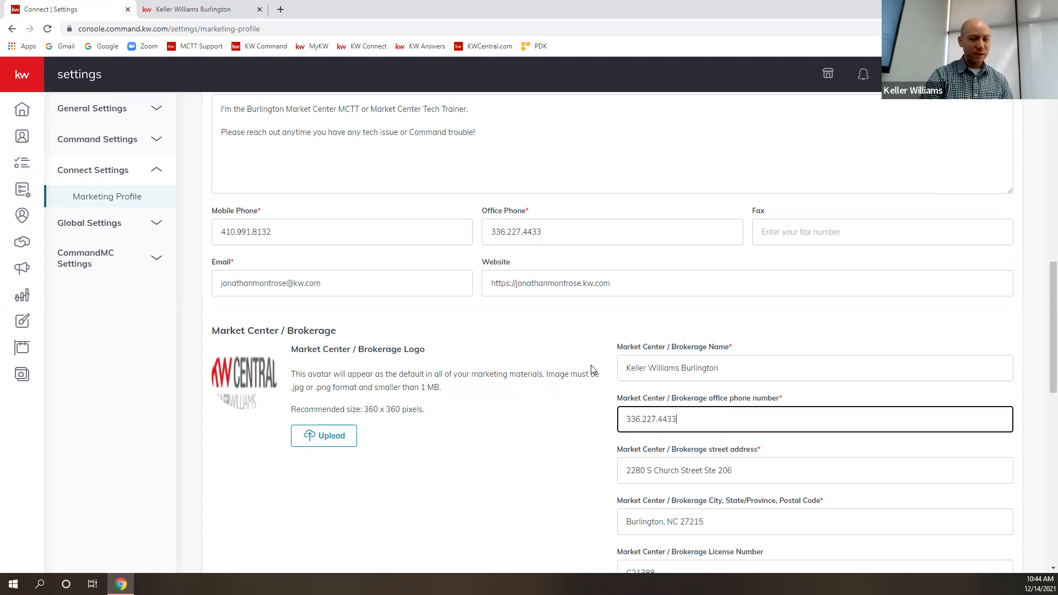
{"action": "scroll", "coordinate": [514, 369], "scroll_direction": "up", "scroll_amount": 4}
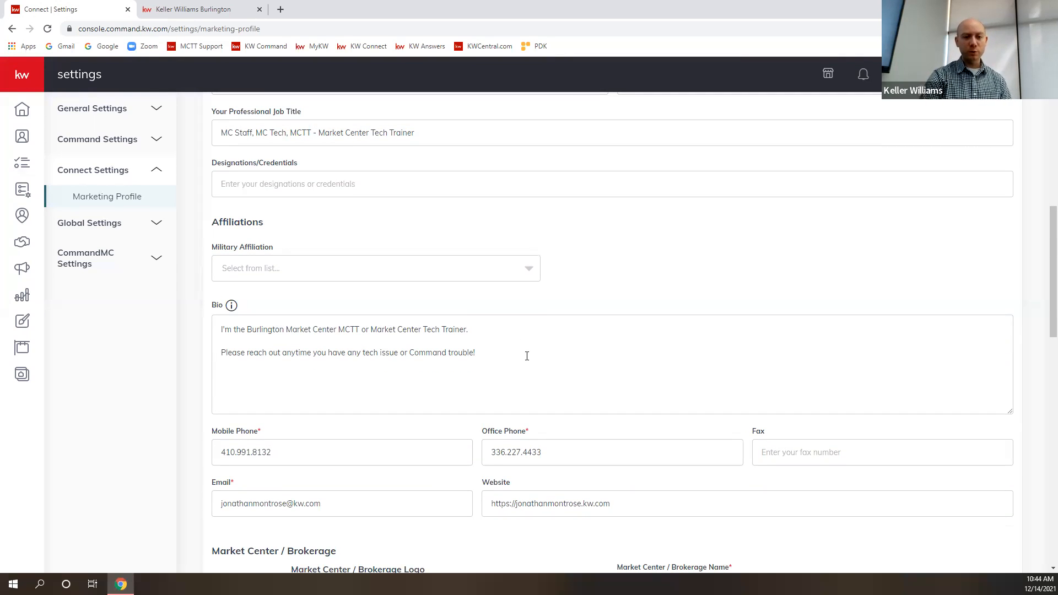
- Open the Office Logos page of KWCentral.com in a new browser tab and look through the logo designs offered
{"action": "scroll", "coordinate": [609, 414], "scroll_direction": "up", "scroll_amount": 7}
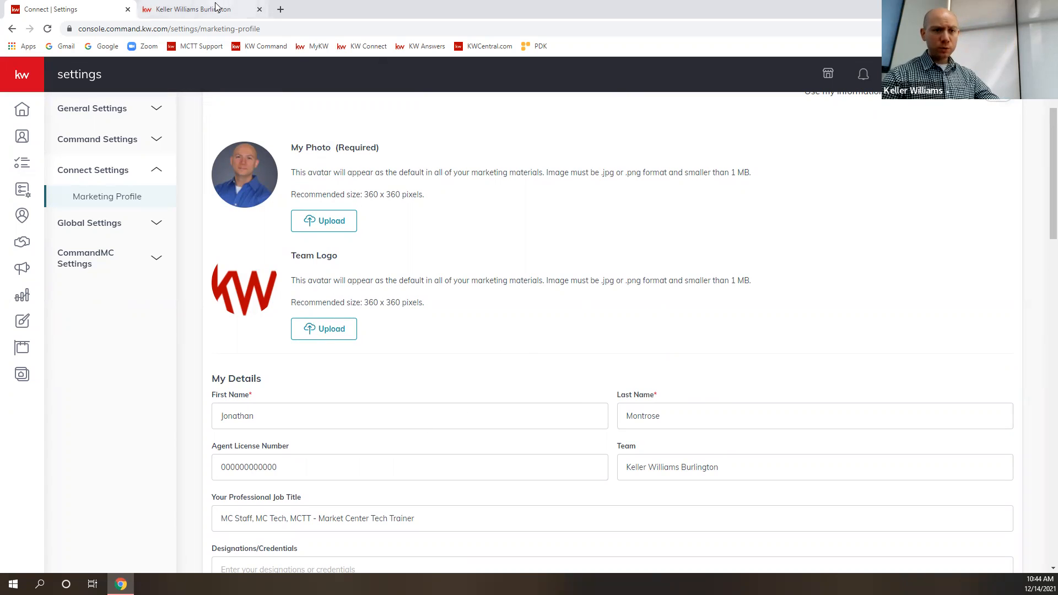
{"action": "left_click", "coordinate": [282, 9]}
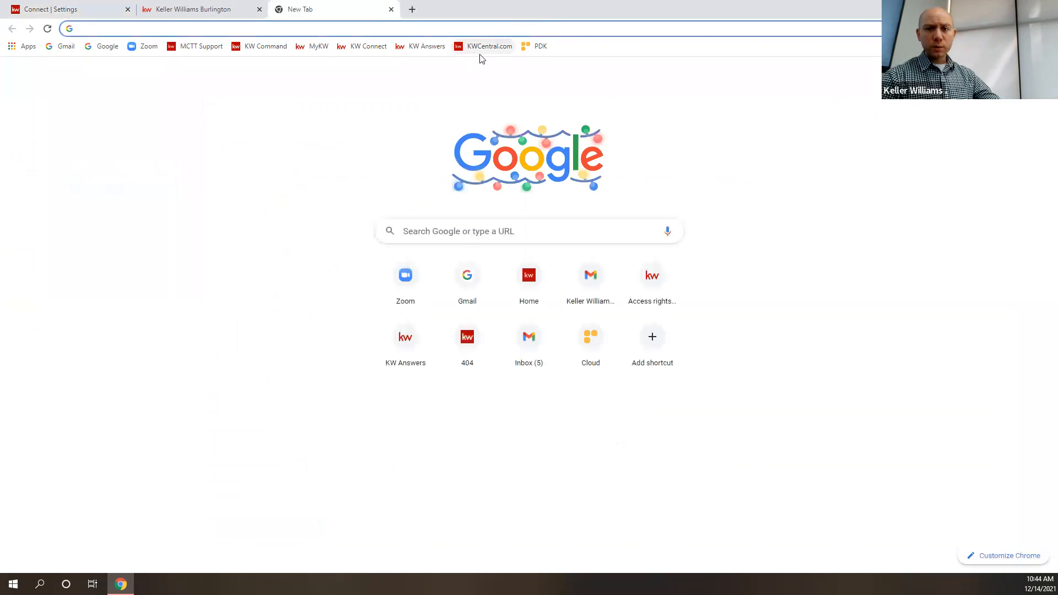
{"action": "left_click", "coordinate": [485, 47]}
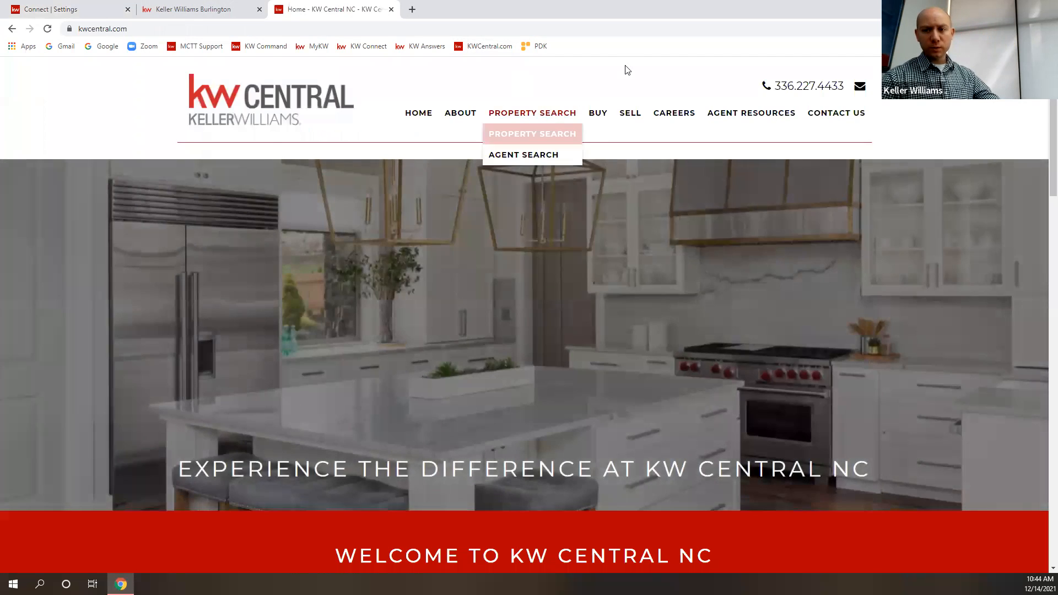
{"action": "mouse_move", "coordinate": [737, 109]}
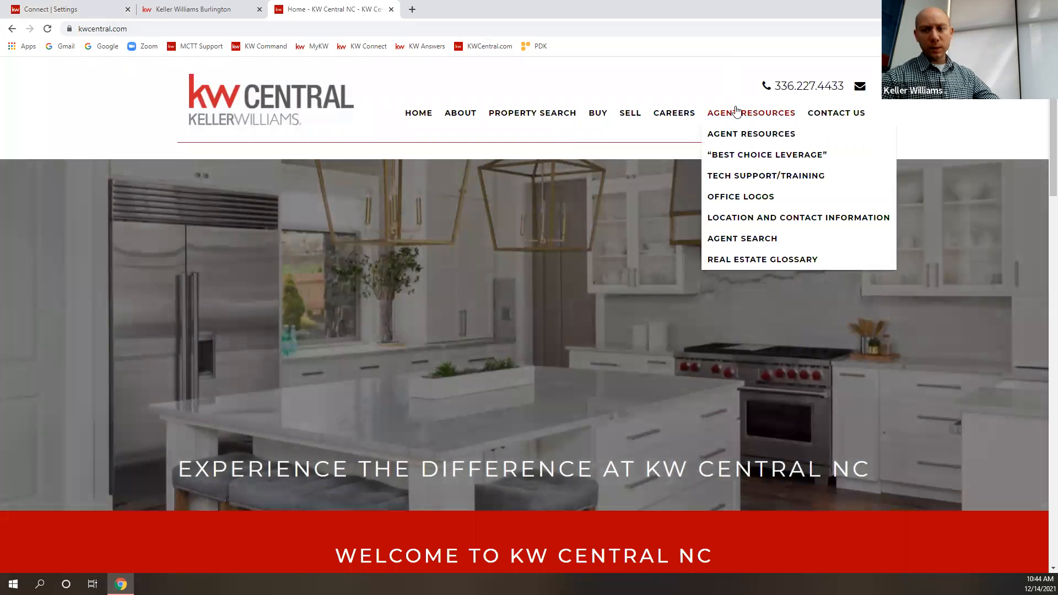
{"action": "left_click", "coordinate": [732, 198]}
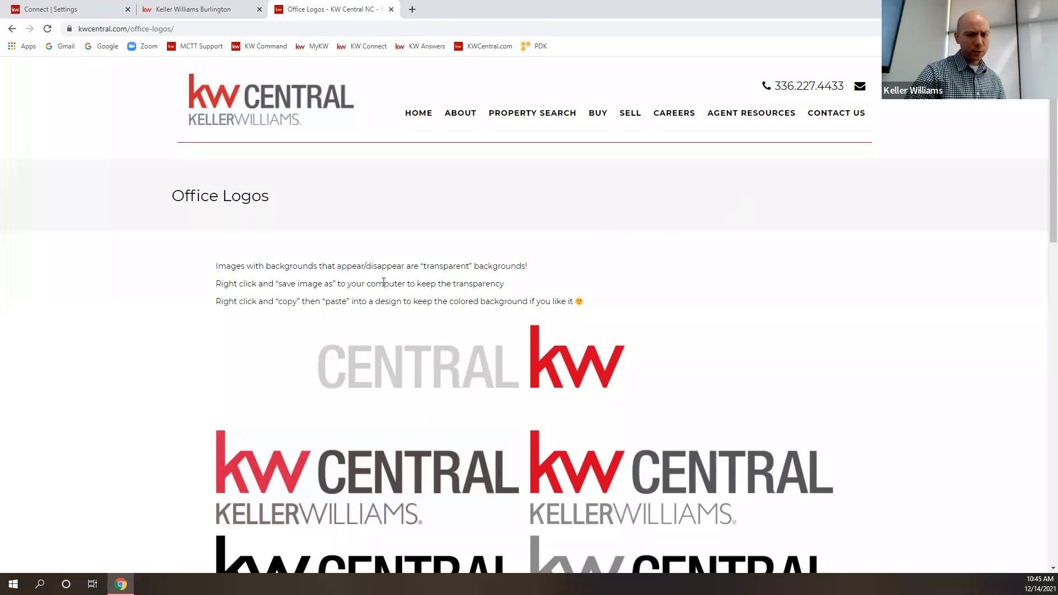
{"action": "scroll", "coordinate": [81, 349], "scroll_direction": "down", "scroll_amount": 10}
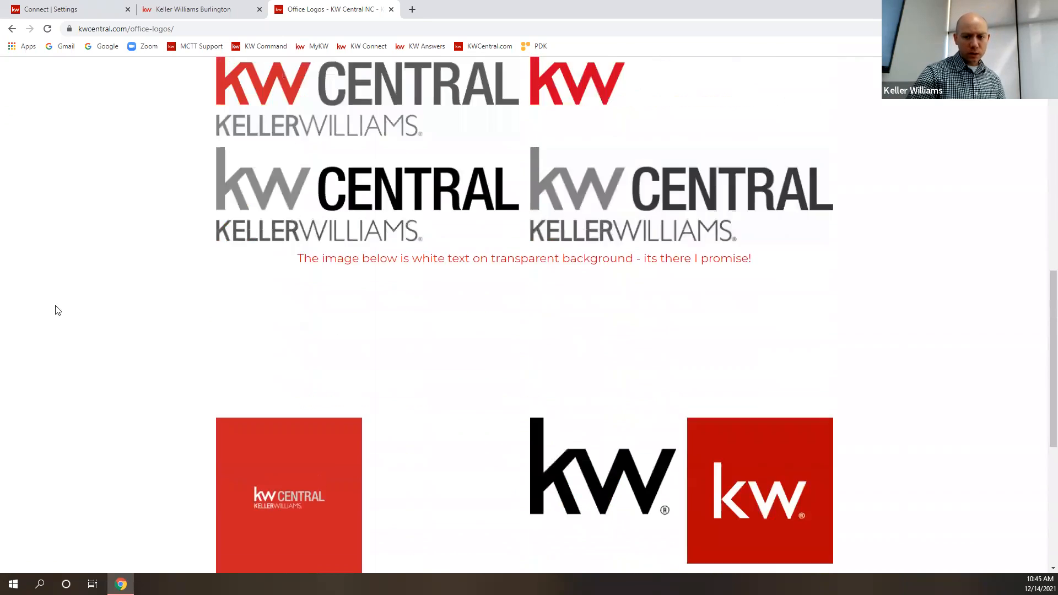
{"action": "scroll", "coordinate": [307, 268], "scroll_direction": "up", "scroll_amount": 3}
{"action": "scroll", "coordinate": [827, 254], "scroll_direction": "up", "scroll_amount": 1}
{"action": "scroll", "coordinate": [882, 265], "scroll_direction": "up", "scroll_amount": 7}
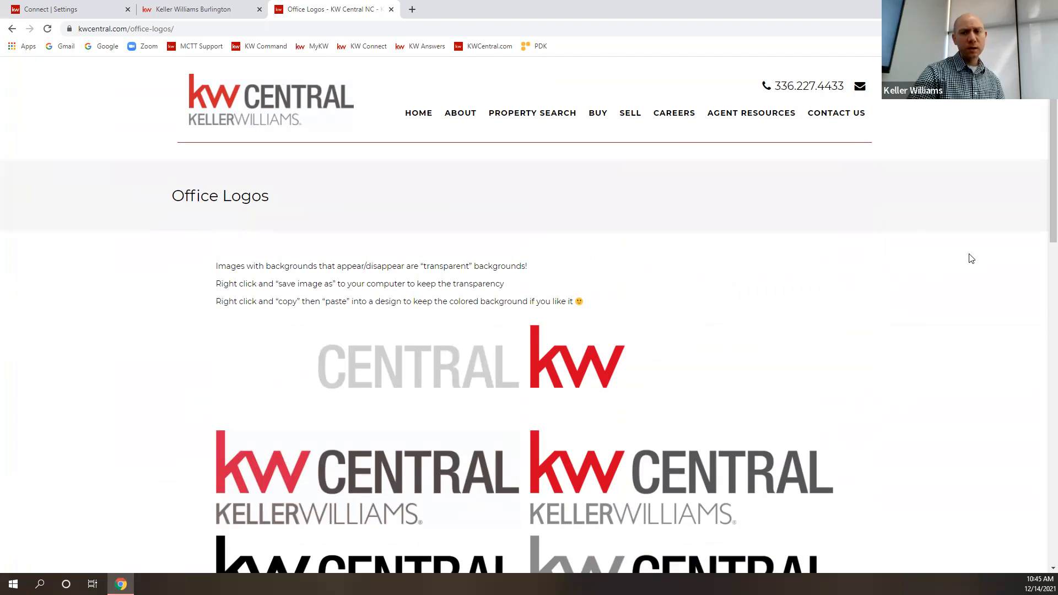
- Open the Tech Support/Training page among the agent resources and follow its KW Logos link
{"action": "mouse_move", "coordinate": [722, 122]}
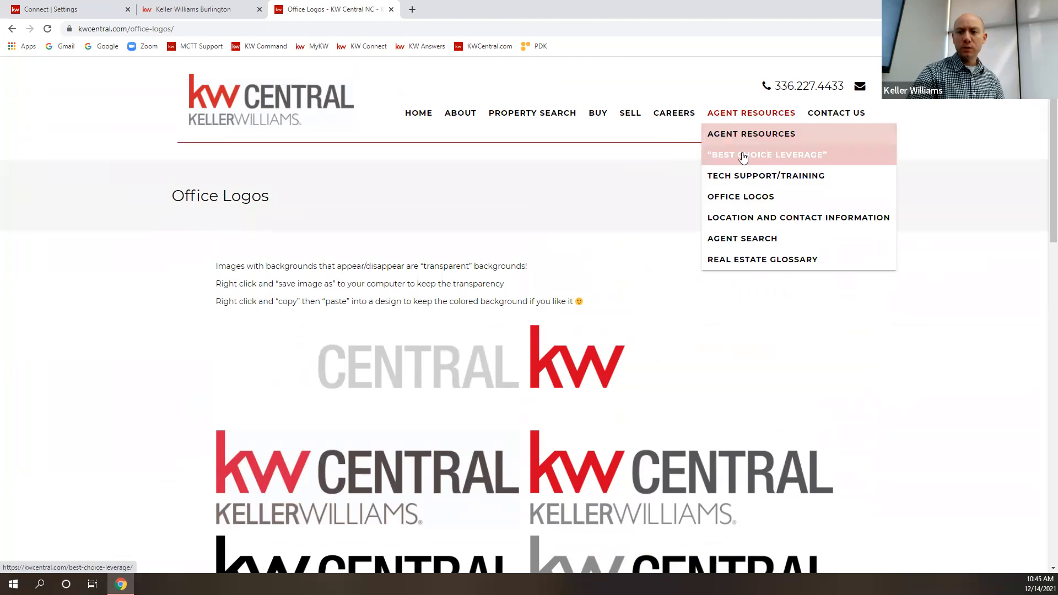
{"action": "left_click", "coordinate": [756, 177]}
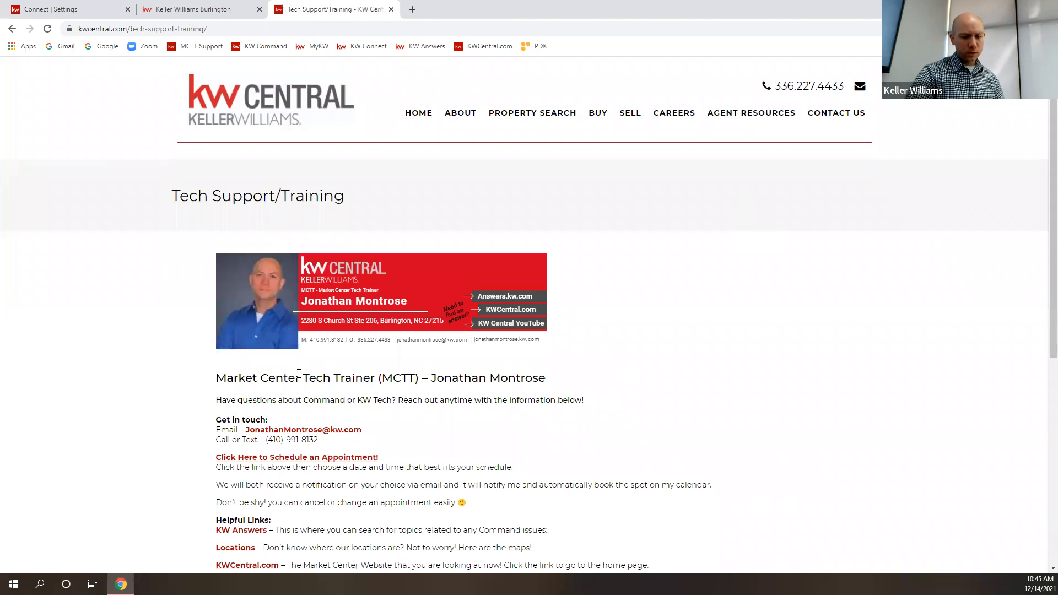
{"action": "scroll", "coordinate": [295, 381], "scroll_direction": "down", "scroll_amount": 3}
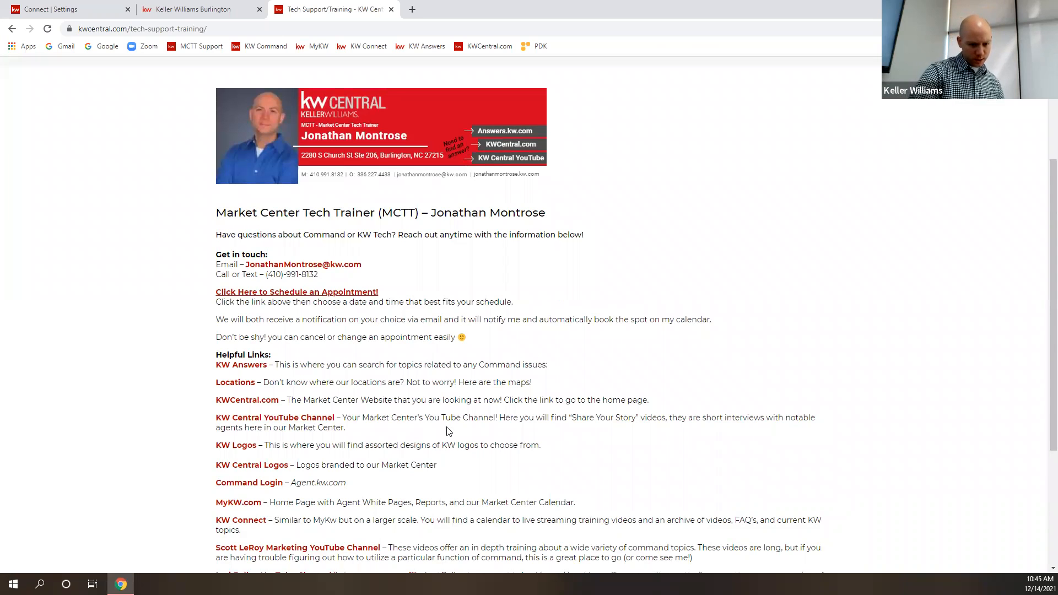
{"action": "scroll", "coordinate": [448, 431], "scroll_direction": "down", "scroll_amount": 1}
{"action": "left_click", "coordinate": [244, 393]}
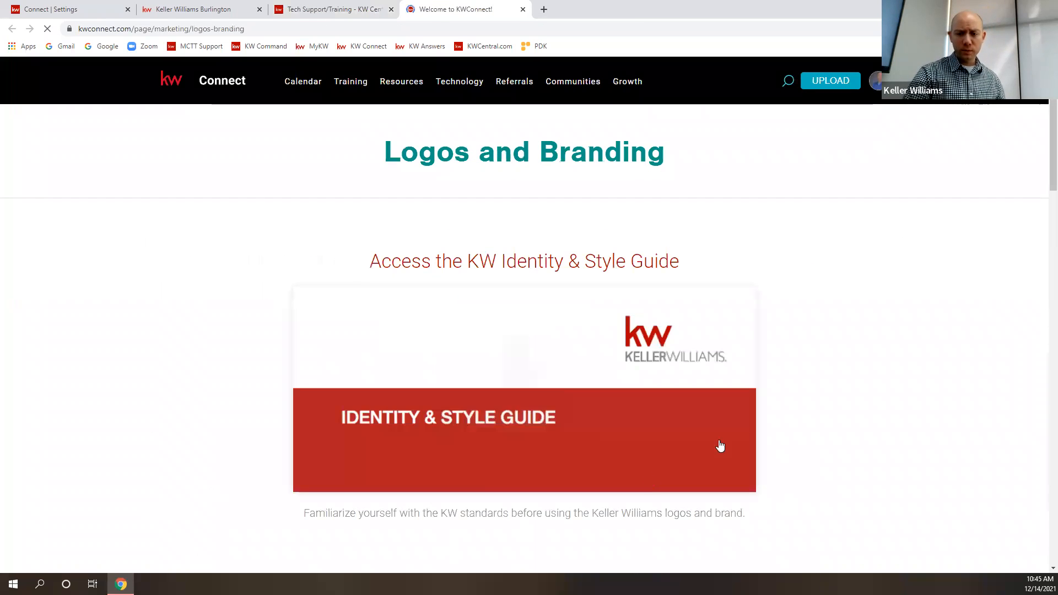
- Search the Market Center Logos on the Logos and Branding page for market center 832, then close that page
{"action": "scroll", "coordinate": [875, 376], "scroll_direction": "down", "scroll_amount": 4}
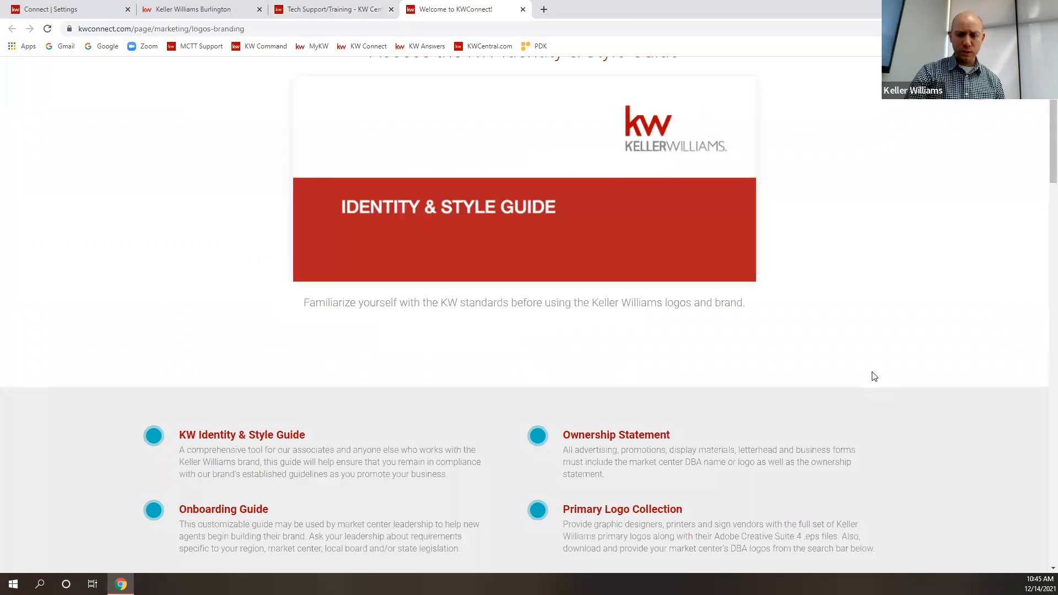
{"action": "scroll", "coordinate": [875, 377], "scroll_direction": "down", "scroll_amount": 7}
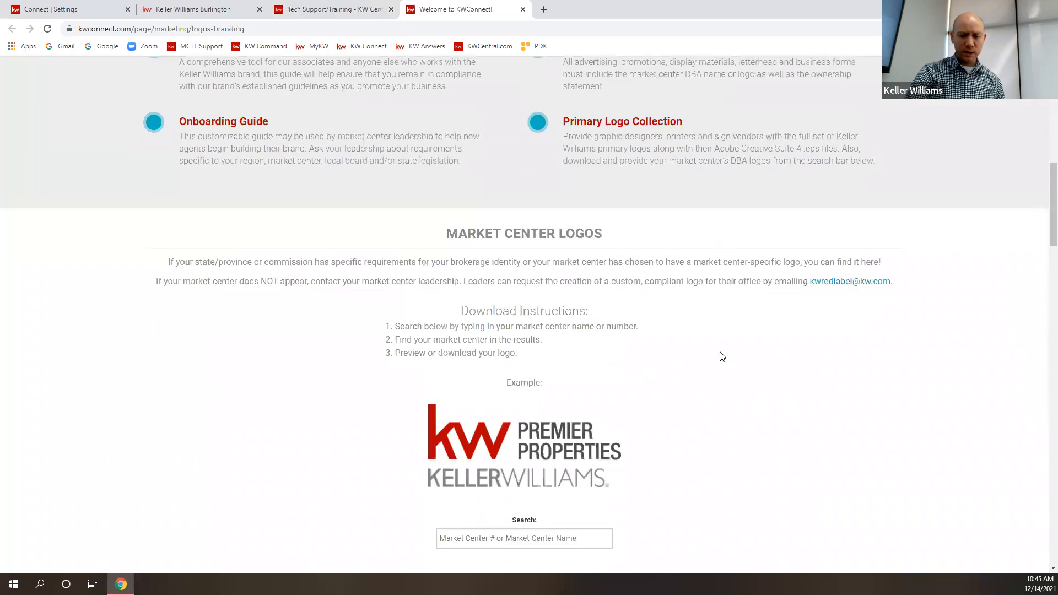
{"action": "scroll", "coordinate": [722, 356], "scroll_direction": "down", "scroll_amount": 2}
{"action": "left_click", "coordinate": [597, 419]}
{"action": "type", "text": "832"}
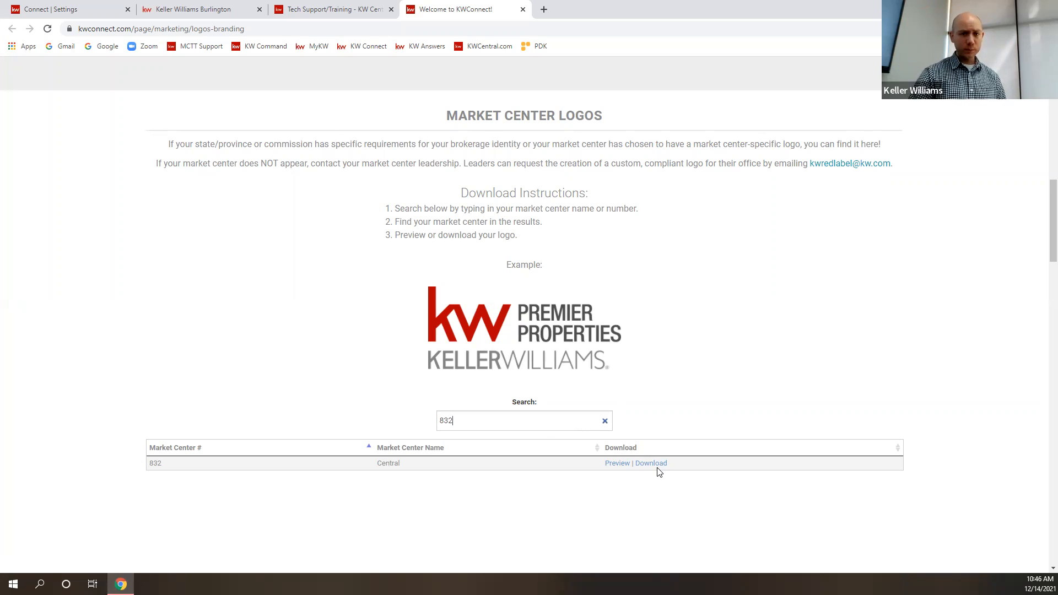
{"action": "left_click", "coordinate": [524, 9]}
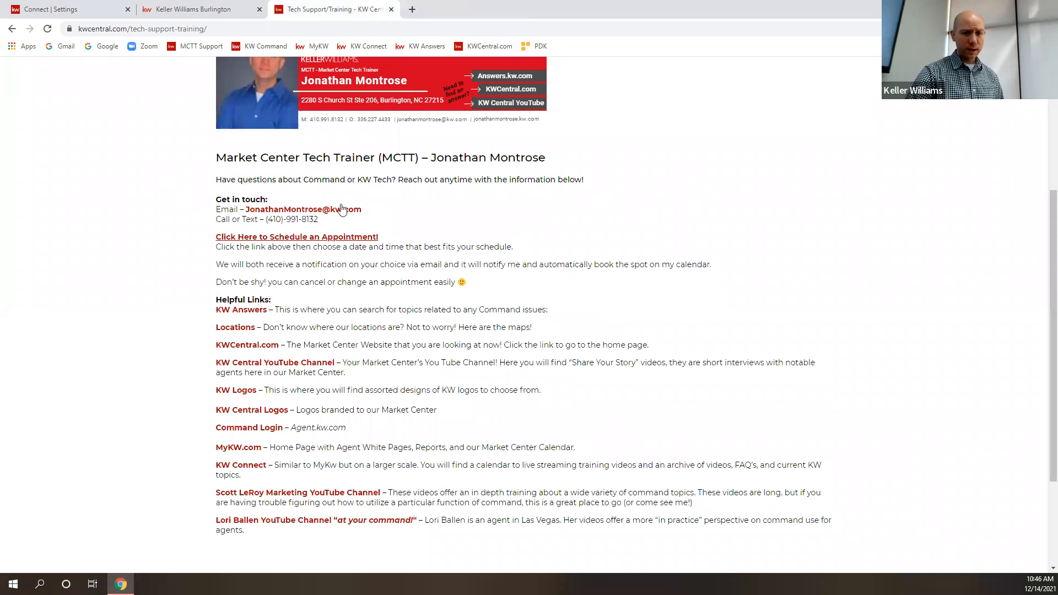
- Open the tech appointment scheduler from the Tech Support/Training page, check the times for December 14, and close the scheduler
{"action": "scroll", "coordinate": [539, 243], "scroll_direction": "up", "scroll_amount": 4}
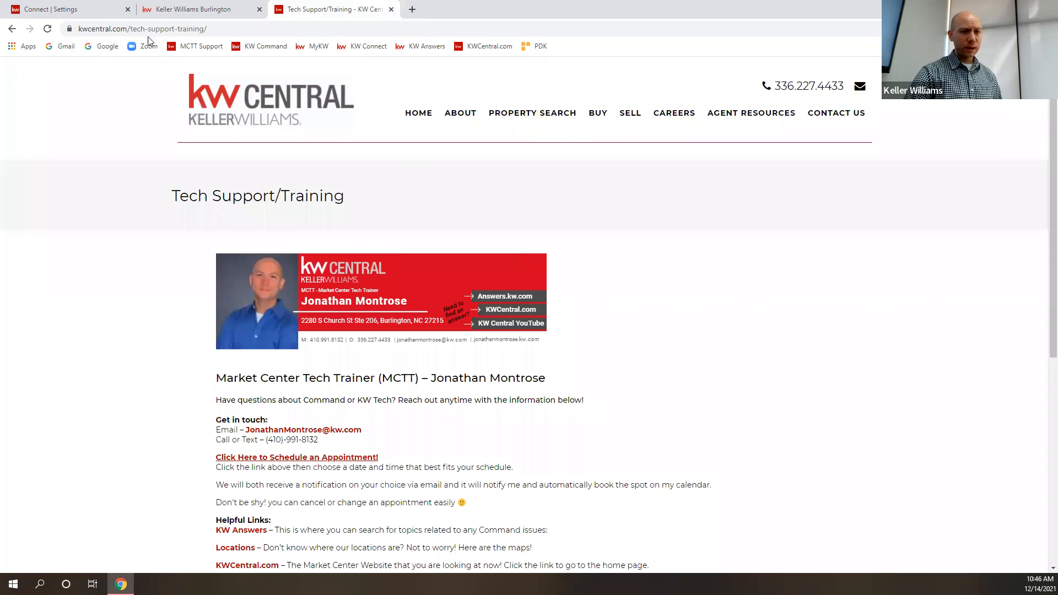
{"action": "mouse_move", "coordinate": [752, 113]}
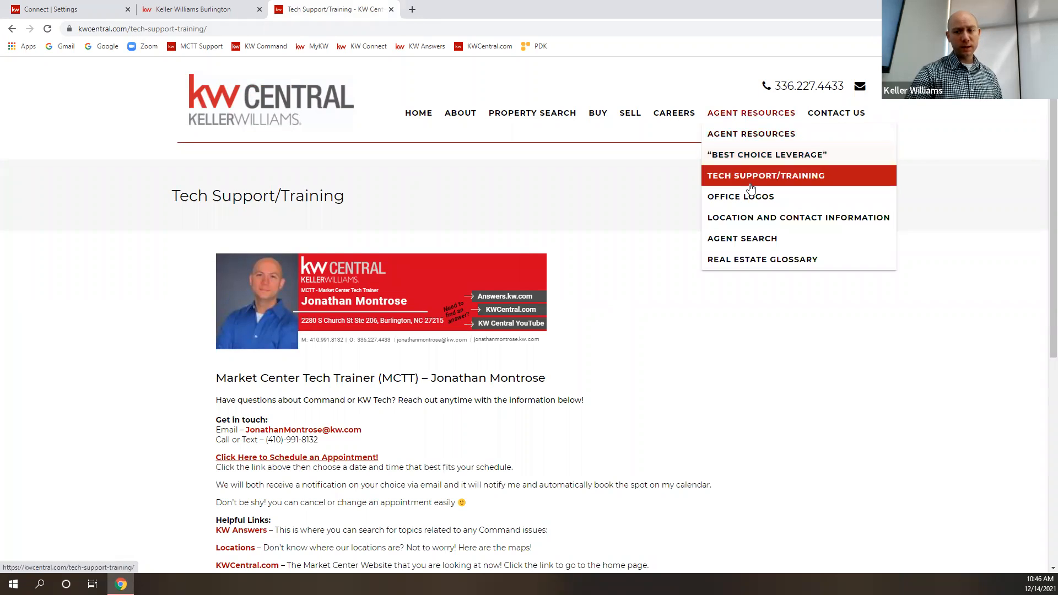
{"action": "scroll", "coordinate": [403, 413], "scroll_direction": "down", "scroll_amount": 2}
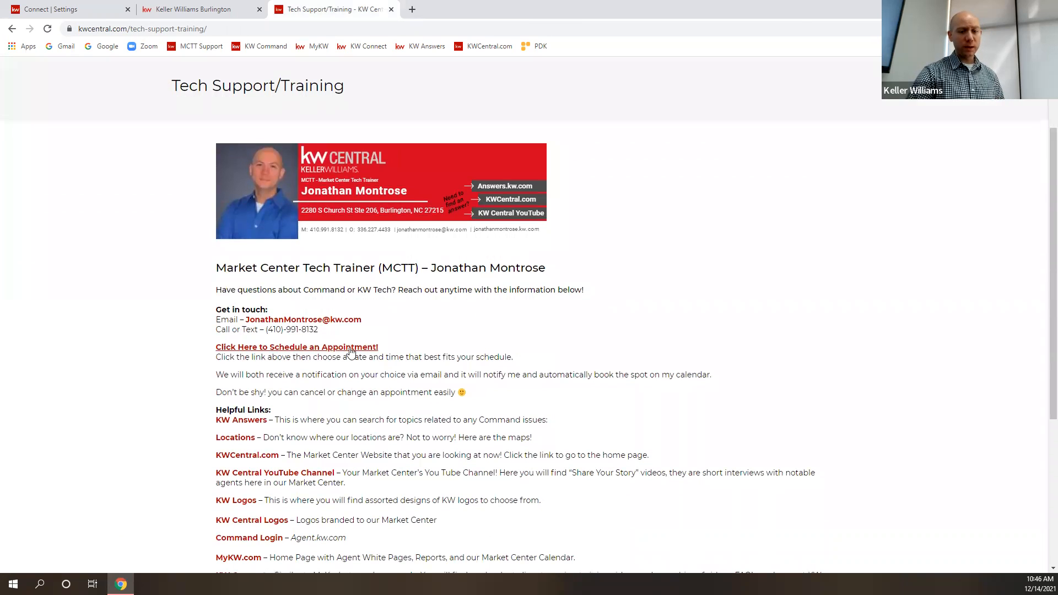
{"action": "scroll", "coordinate": [391, 389], "scroll_direction": "down", "scroll_amount": 2}
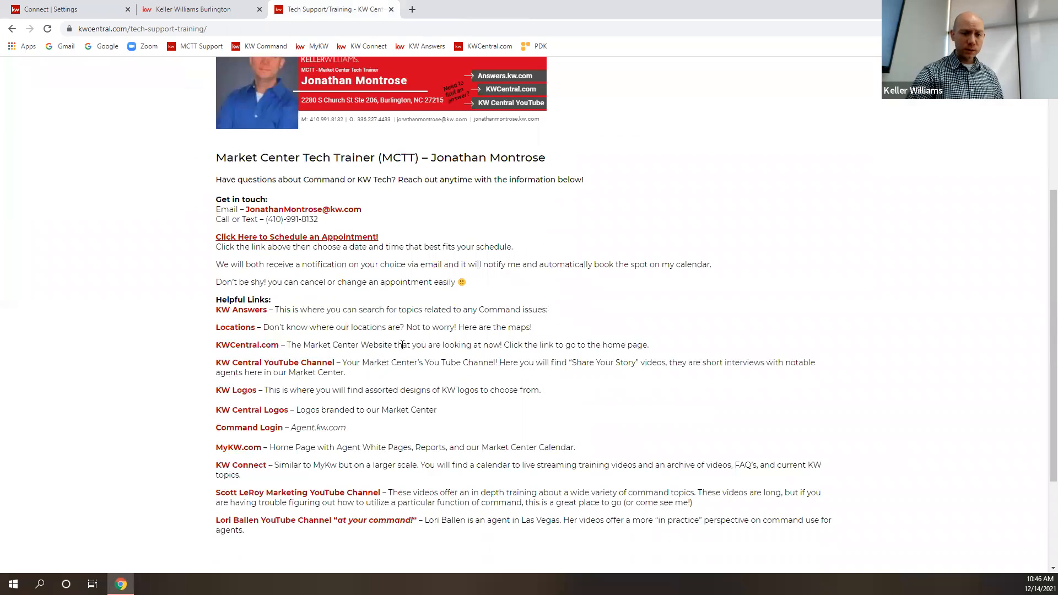
{"action": "left_click", "coordinate": [347, 237]}
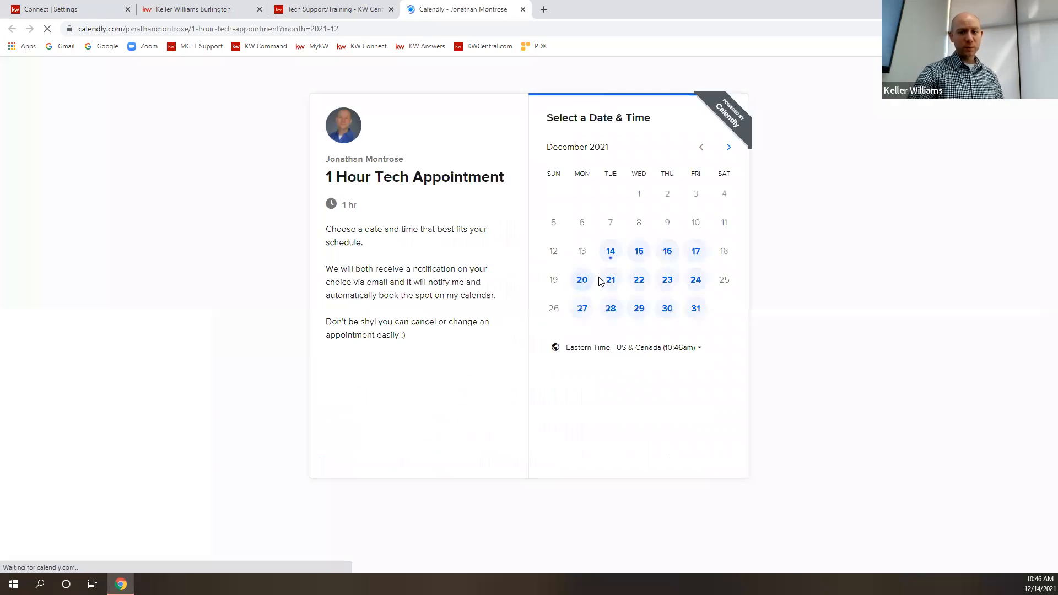
{"action": "left_click", "coordinate": [611, 257]}
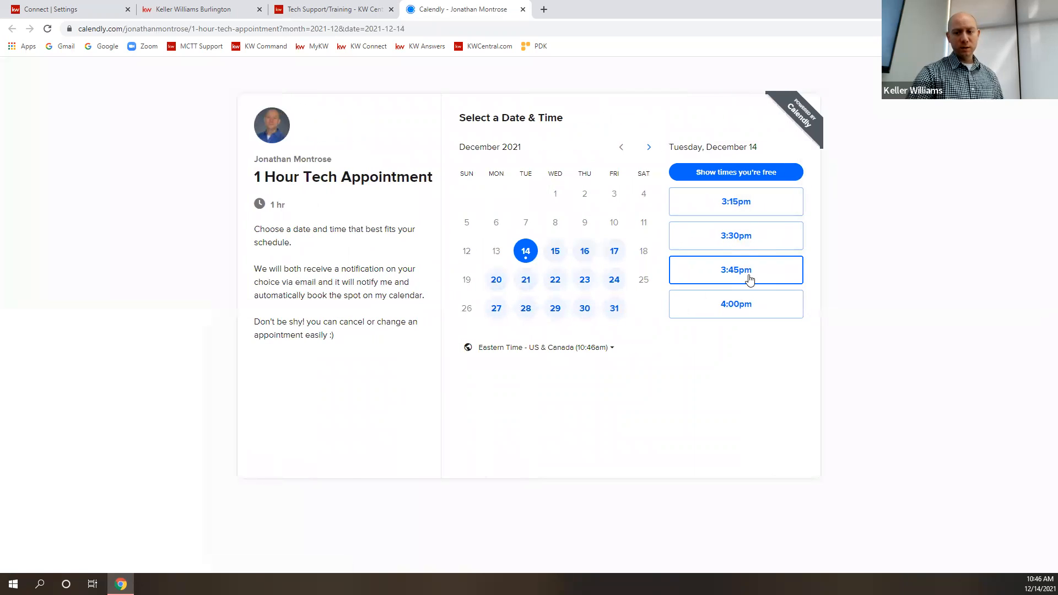
{"action": "left_click", "coordinate": [525, 12]}
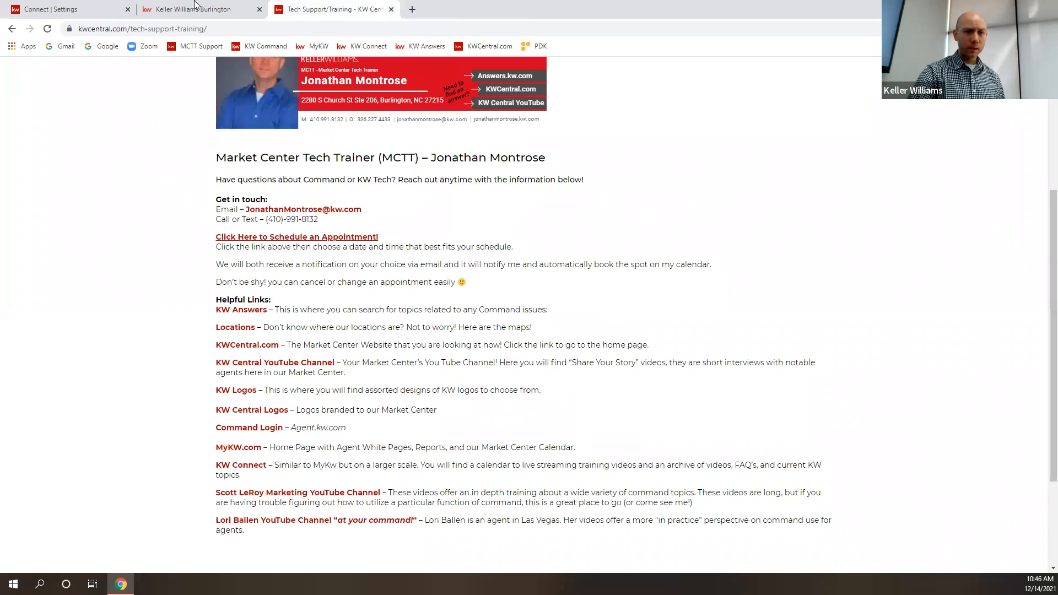
- Close the agent website, return to the Command settings, and go to the Command home dashboard
{"action": "left_click", "coordinate": [237, 11]}
{"action": "left_click", "coordinate": [259, 9]}
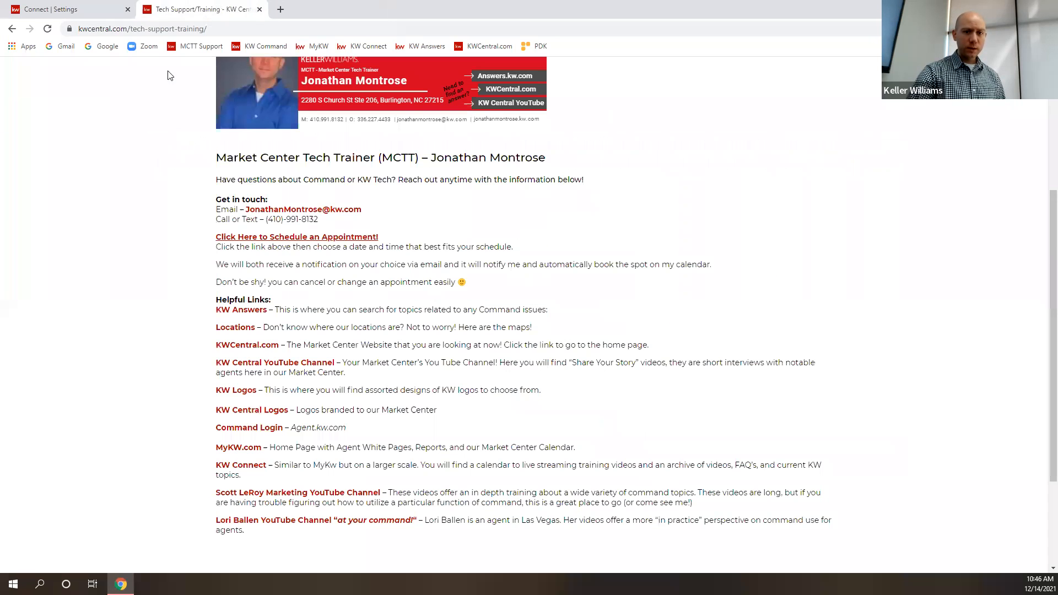
{"action": "left_click", "coordinate": [66, 10]}
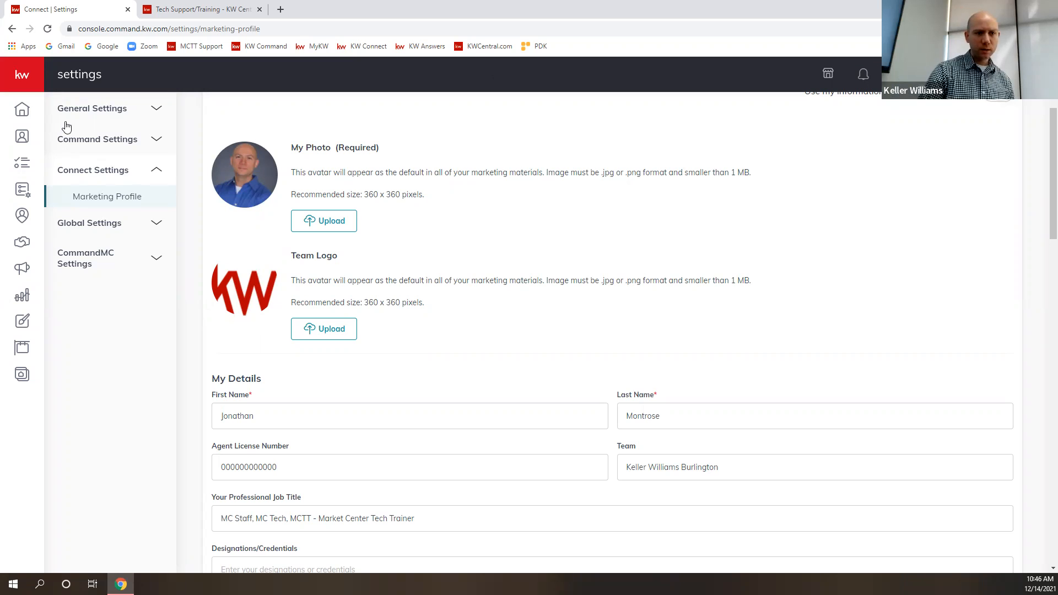
{"action": "left_click", "coordinate": [28, 74]}
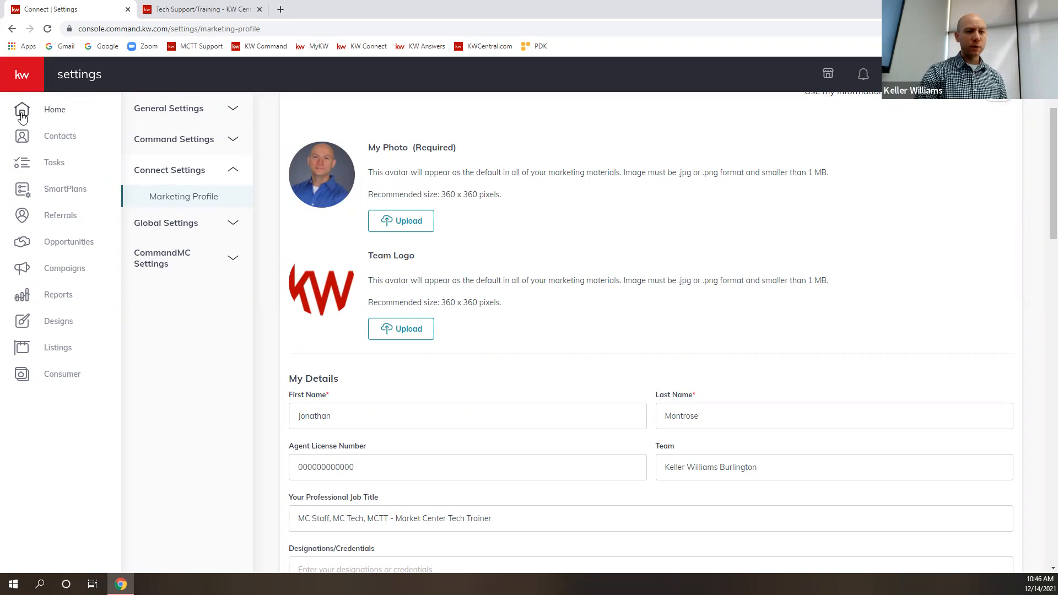
{"action": "left_click", "coordinate": [34, 114]}
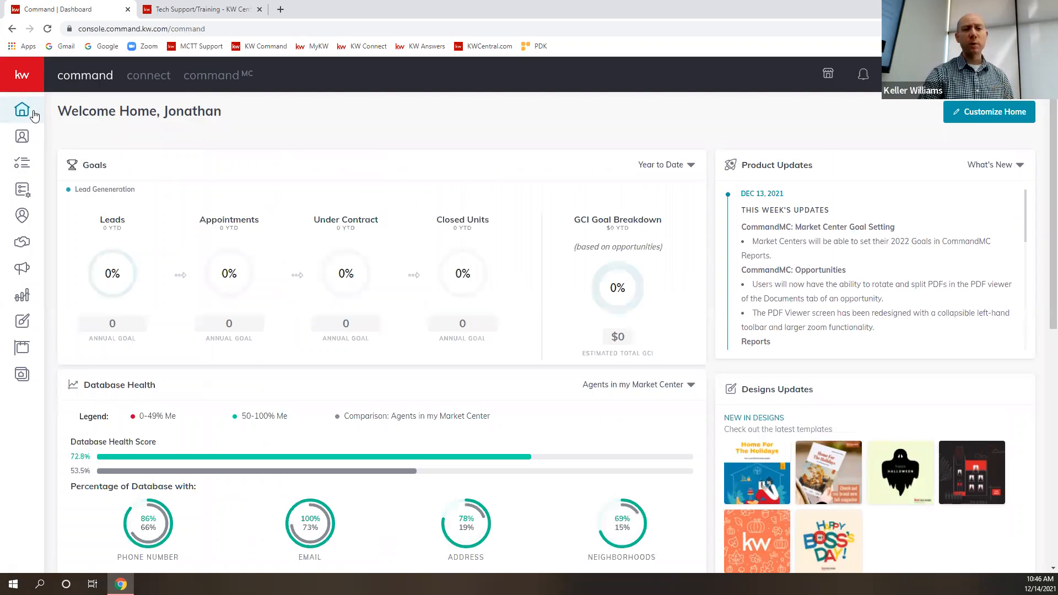
- Open the SmartPlans section and dismiss the notice about the Twilio account
{"action": "left_click", "coordinate": [25, 77]}
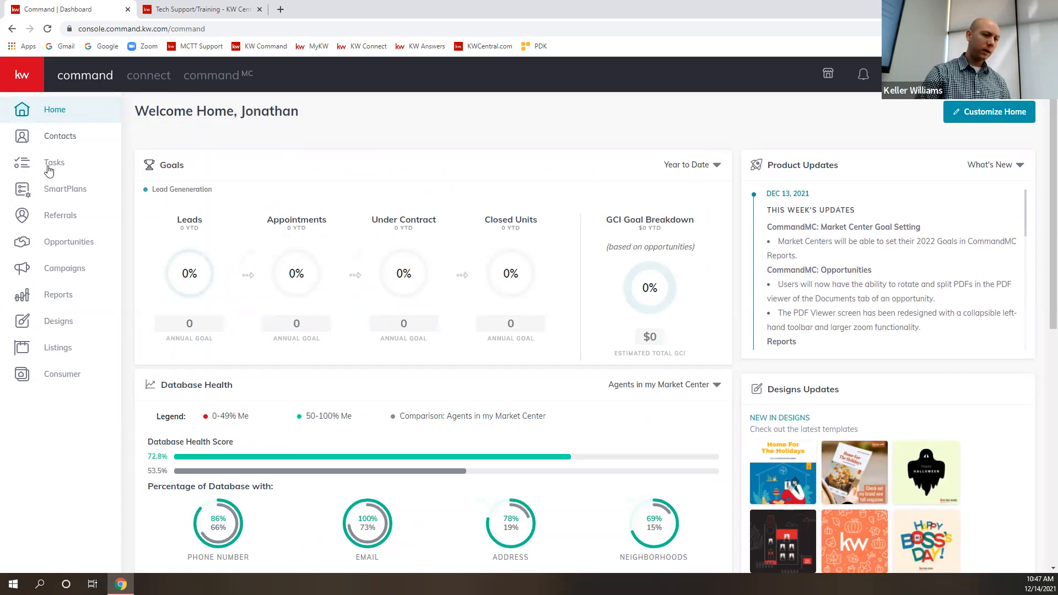
{"action": "left_click", "coordinate": [58, 194]}
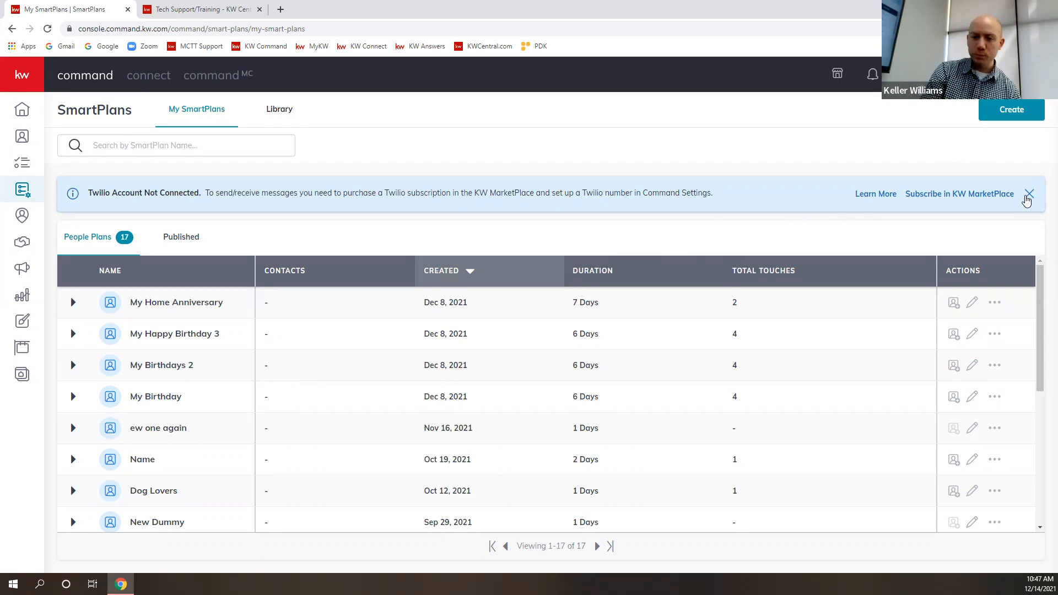
{"action": "left_click", "coordinate": [1029, 196]}
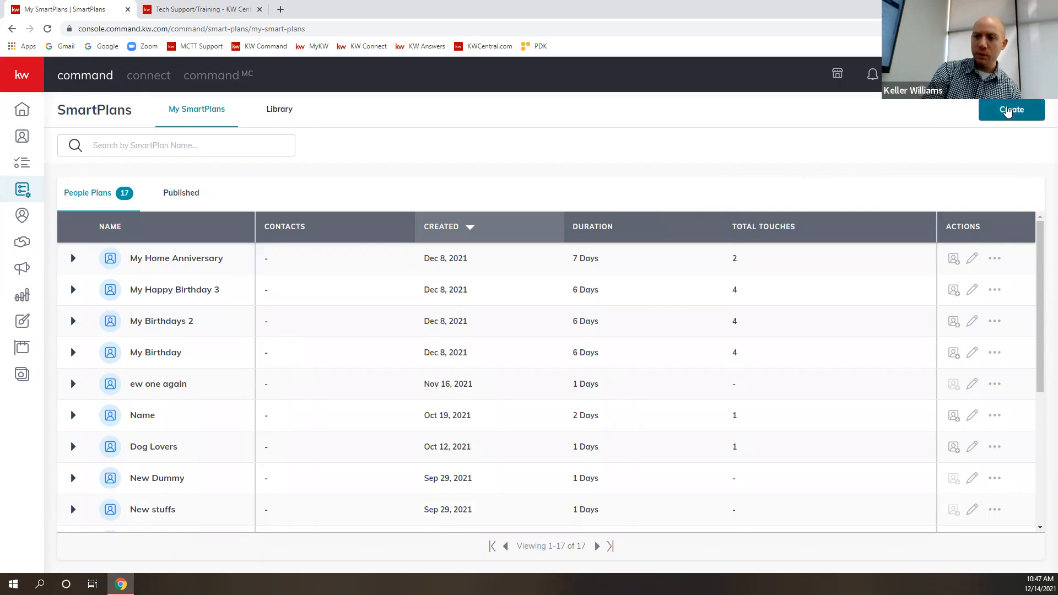
- Create a new SmartPlan named "This is the best one!"
{"action": "left_click", "coordinate": [1013, 110]}
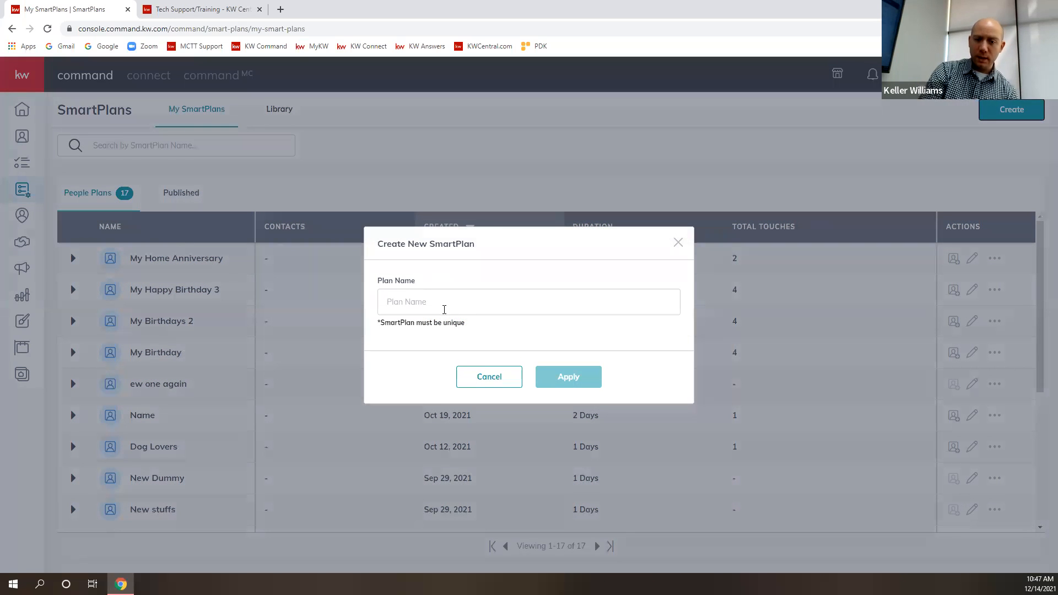
{"action": "left_click", "coordinate": [444, 309]}
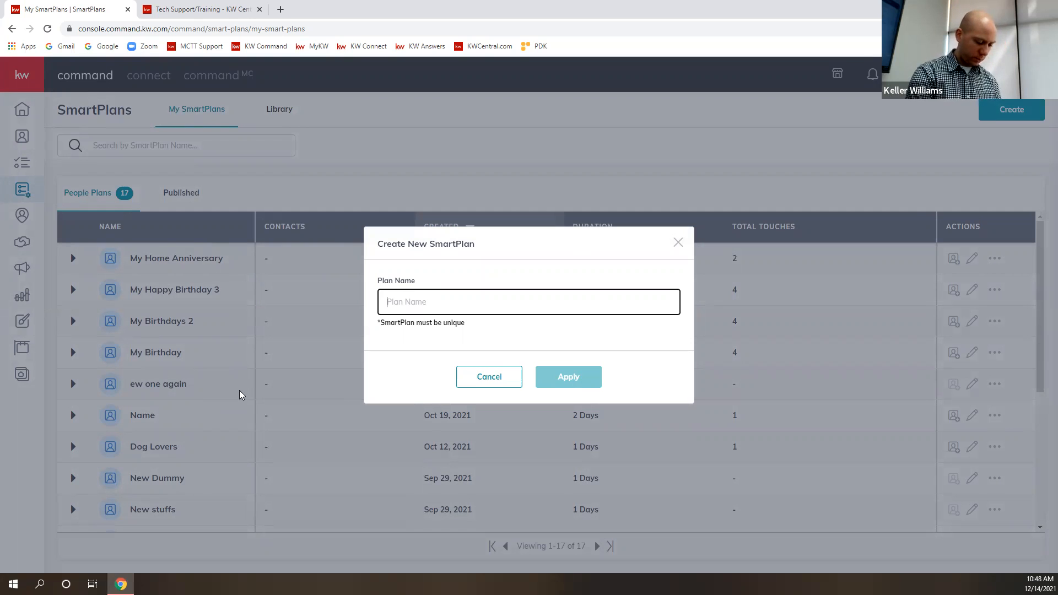
{"action": "type", "text": "This is the b"}
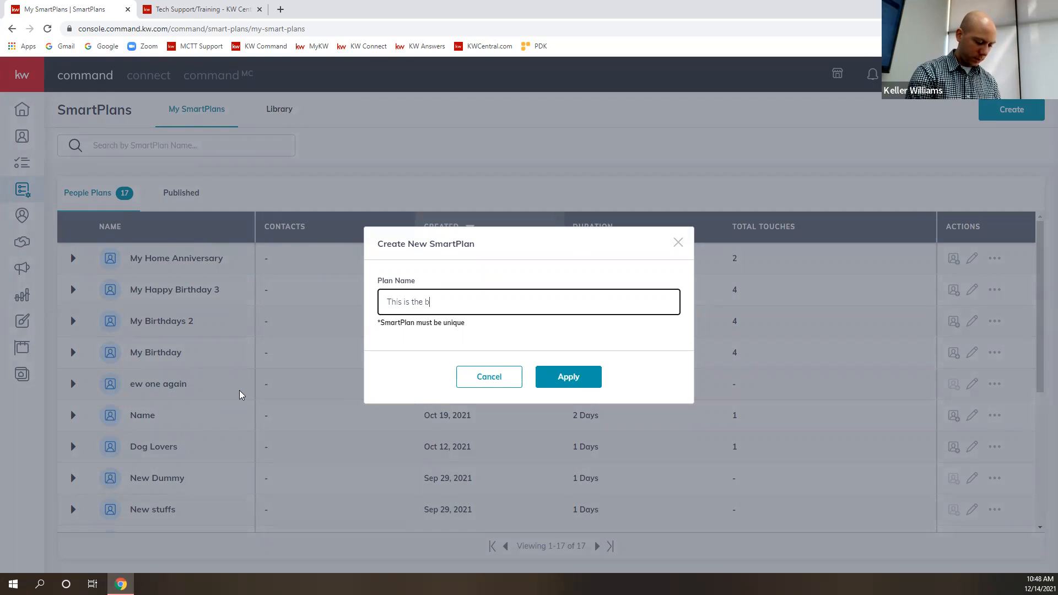
{"action": "type", "text": "est one!"}
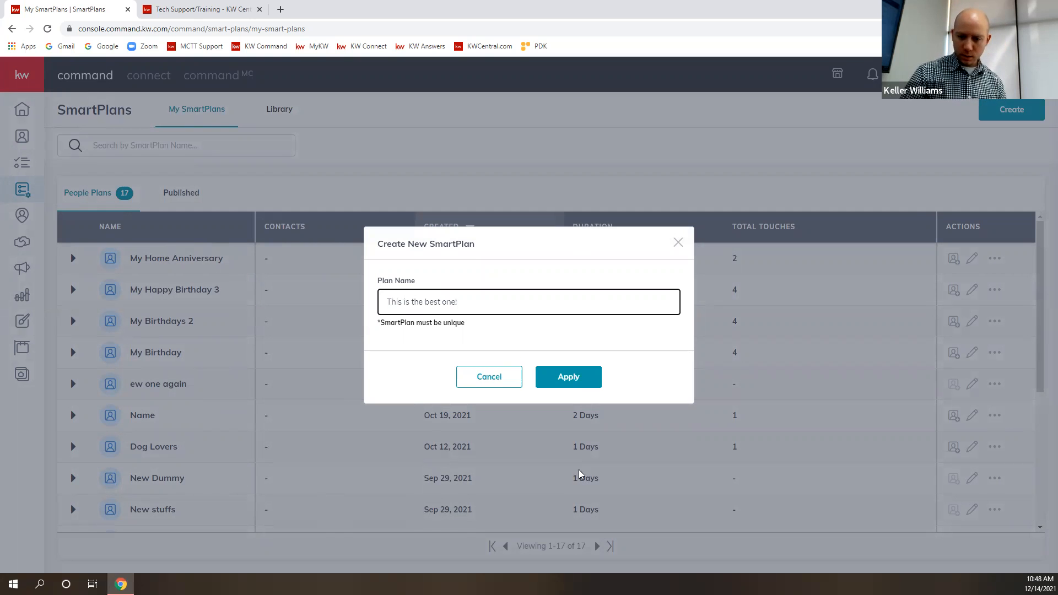
{"action": "left_click", "coordinate": [578, 383]}
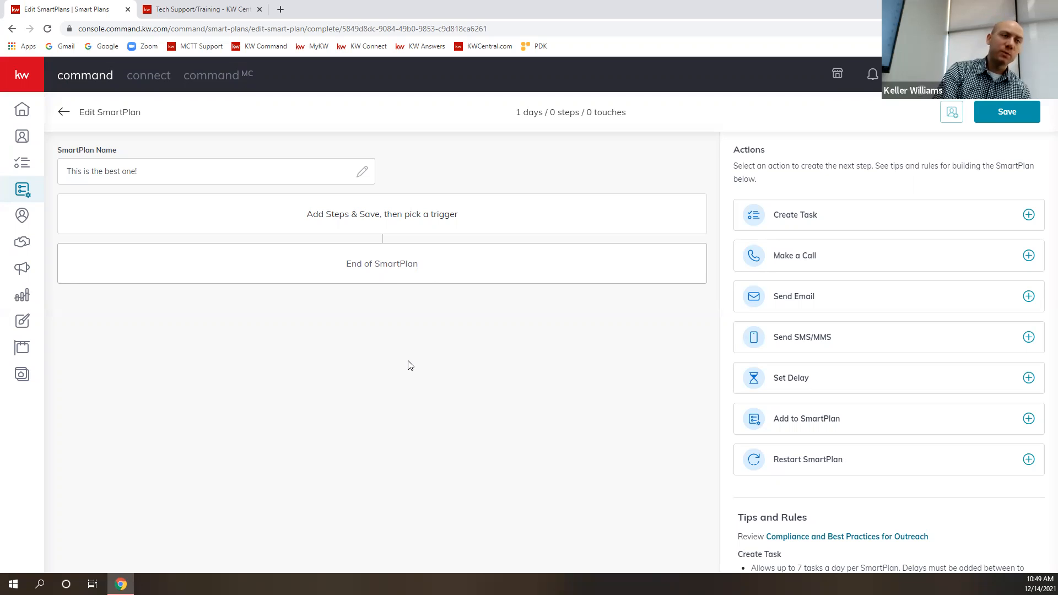
- Rename the SmartPlan as "Chance Meeting"
{"action": "left_click", "coordinate": [167, 174]}
{"action": "key", "text": "ctrl+a"}
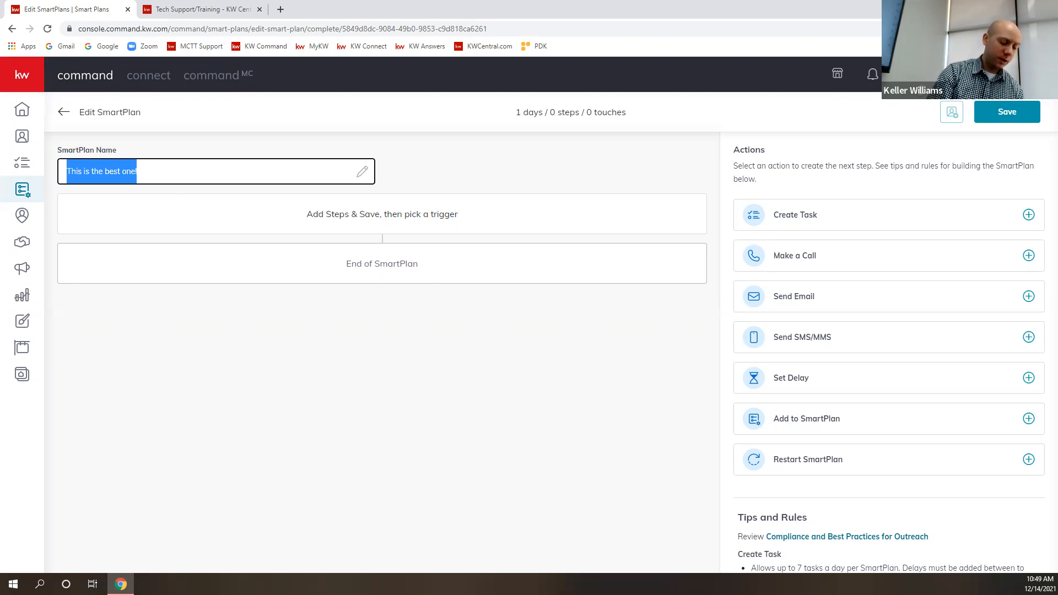
{"action": "key", "text": "BackSpace"}
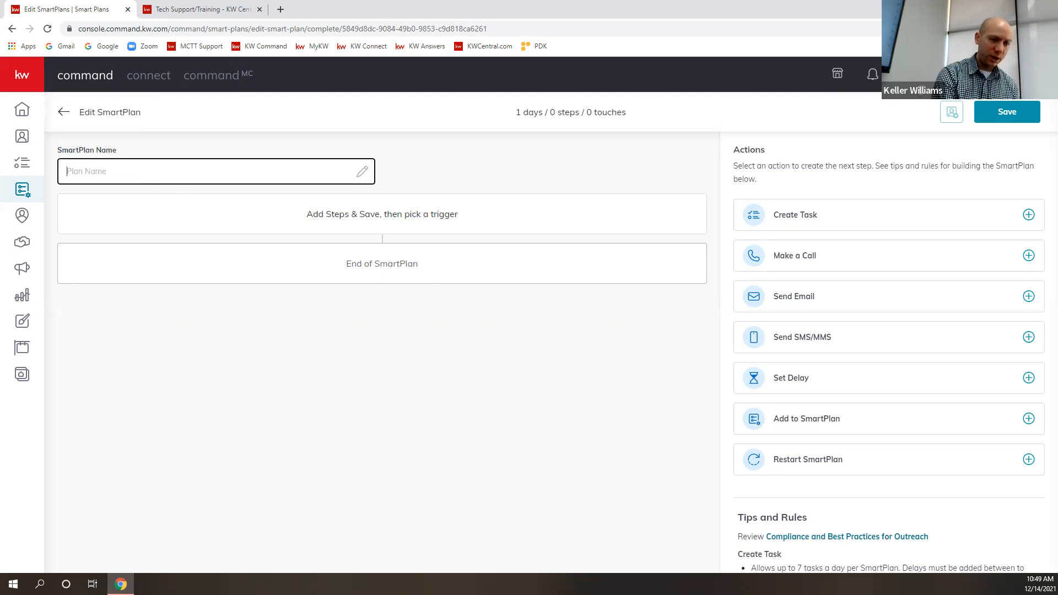
{"action": "type", "text": "Chance Meeting"}
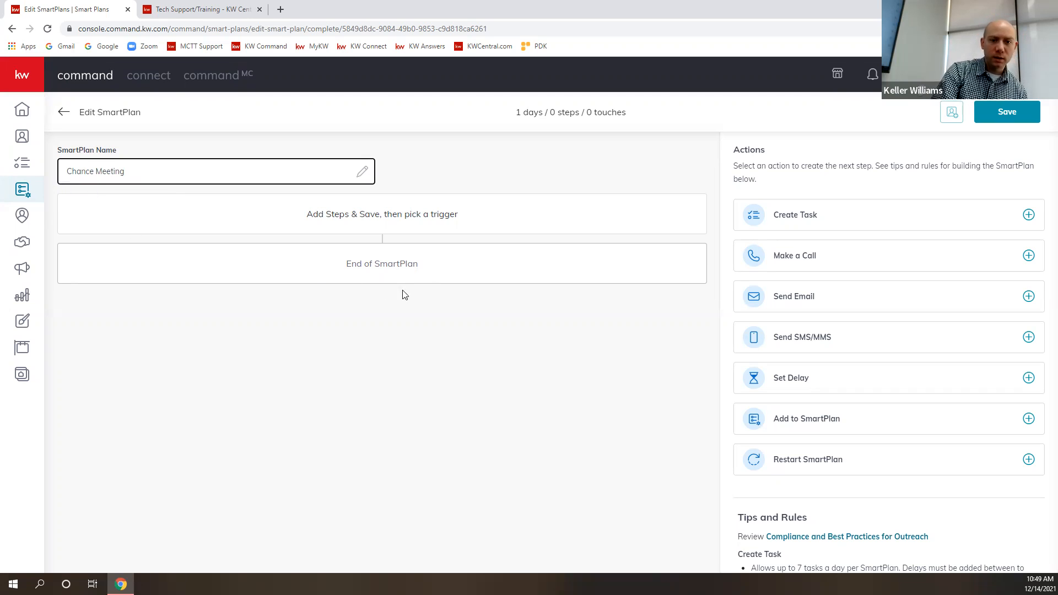
{"action": "left_click", "coordinate": [394, 324]}
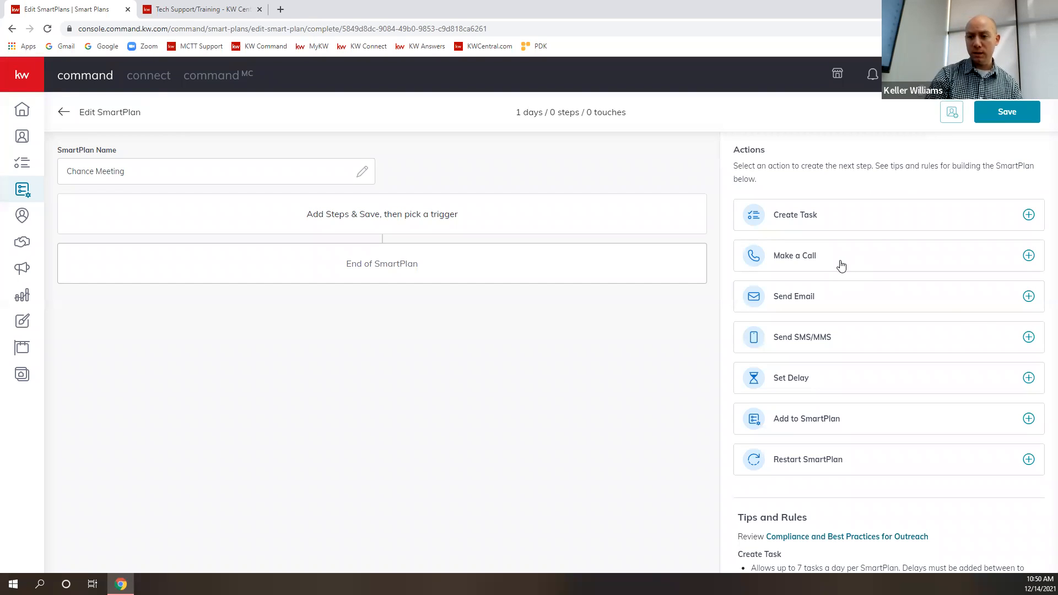
- Add a Make a Call action to the SmartPlan and set it due in 2 days
{"action": "left_click", "coordinate": [1029, 256]}
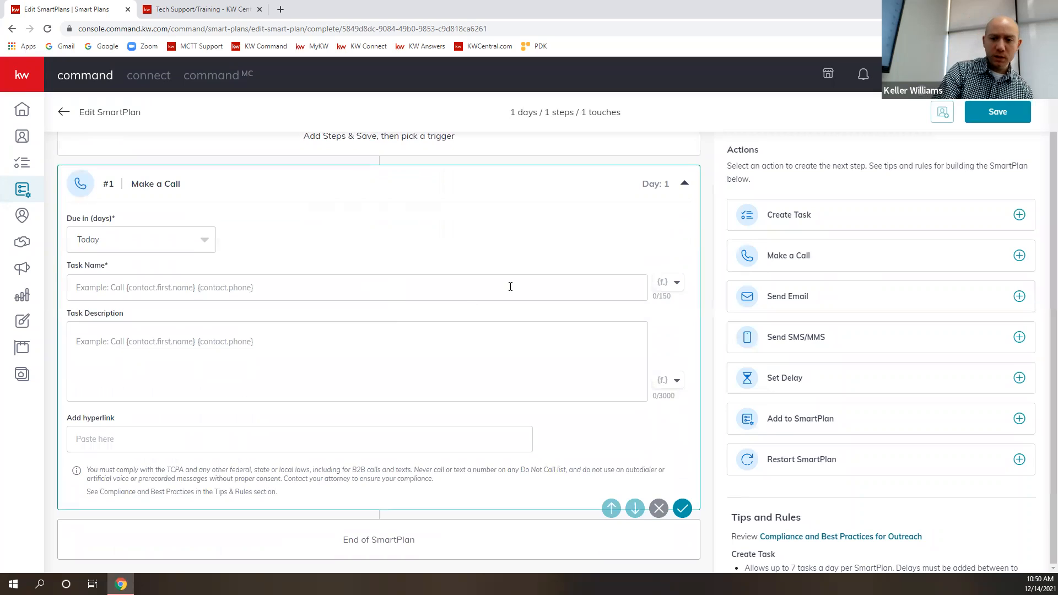
{"action": "scroll", "coordinate": [381, 243], "scroll_direction": "up", "scroll_amount": 2}
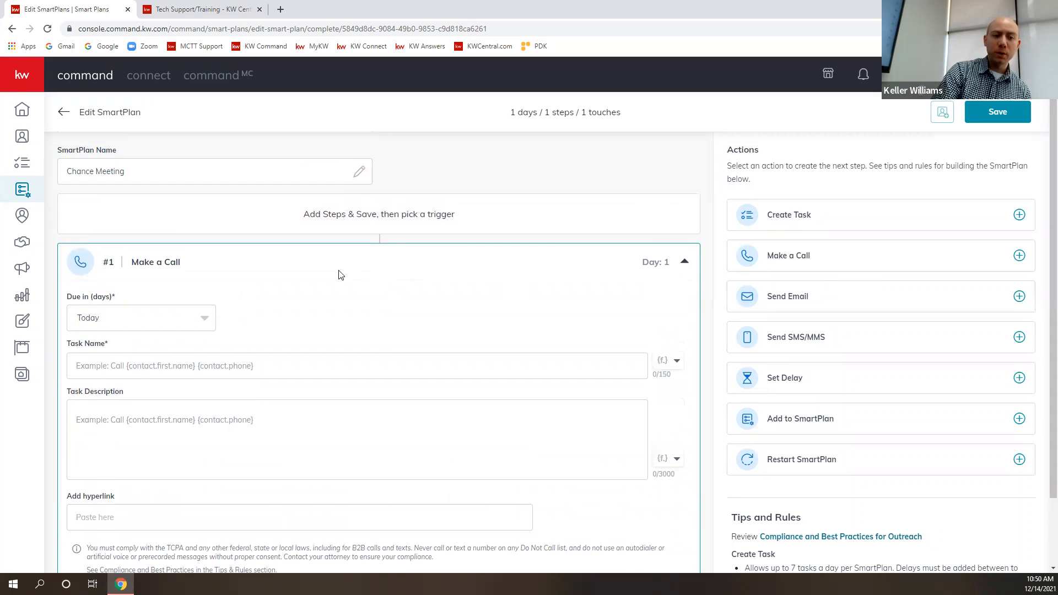
{"action": "left_click", "coordinate": [180, 324]}
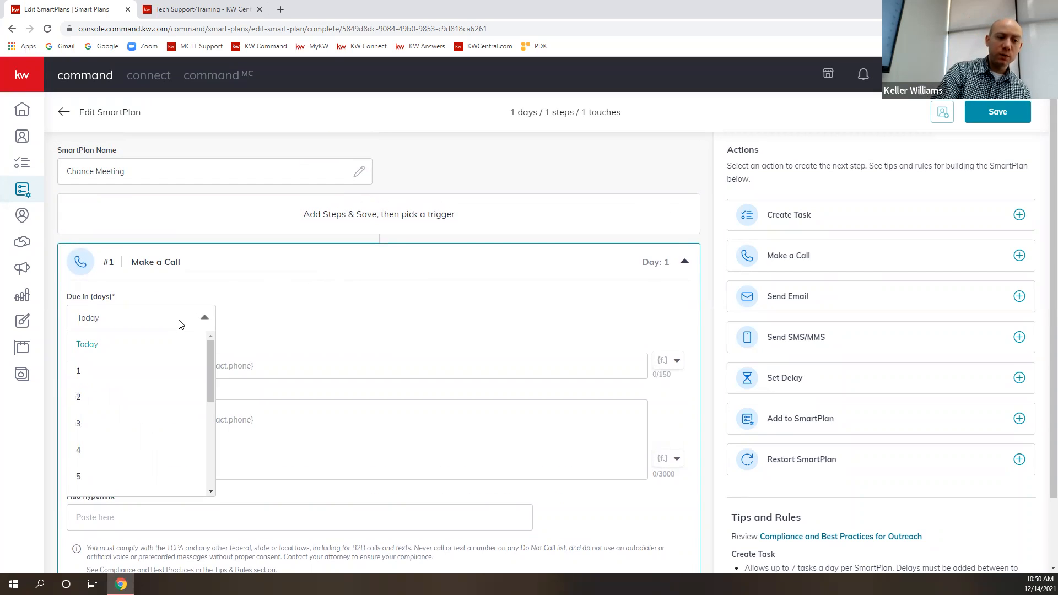
{"action": "left_click", "coordinate": [78, 398]}
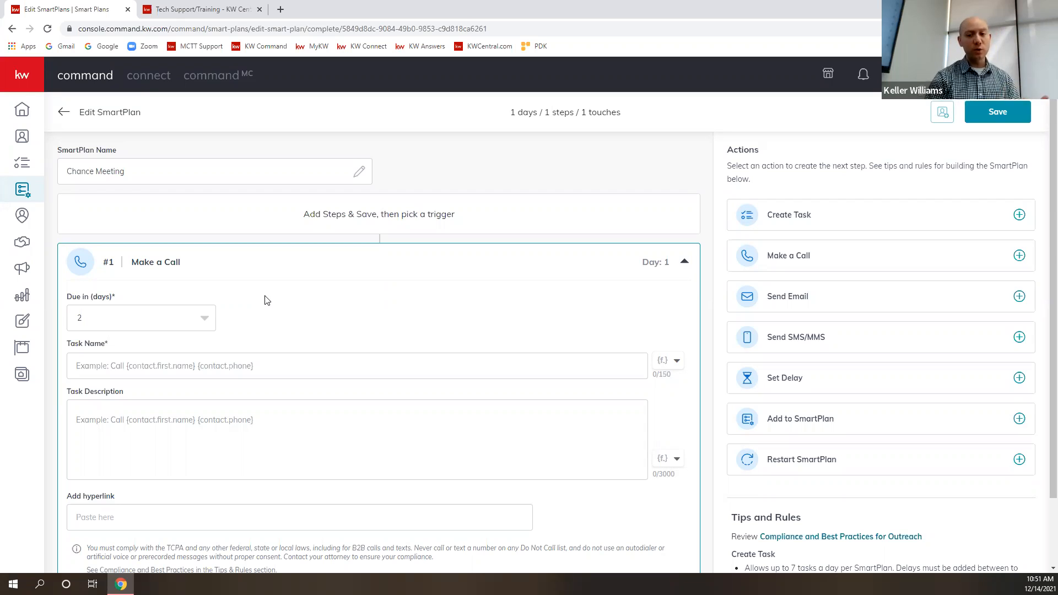
- Name the call task "Call {contact.first.name} {contact.last.name}", using the contact's first and last name merge fields
{"action": "left_click", "coordinate": [267, 361]}
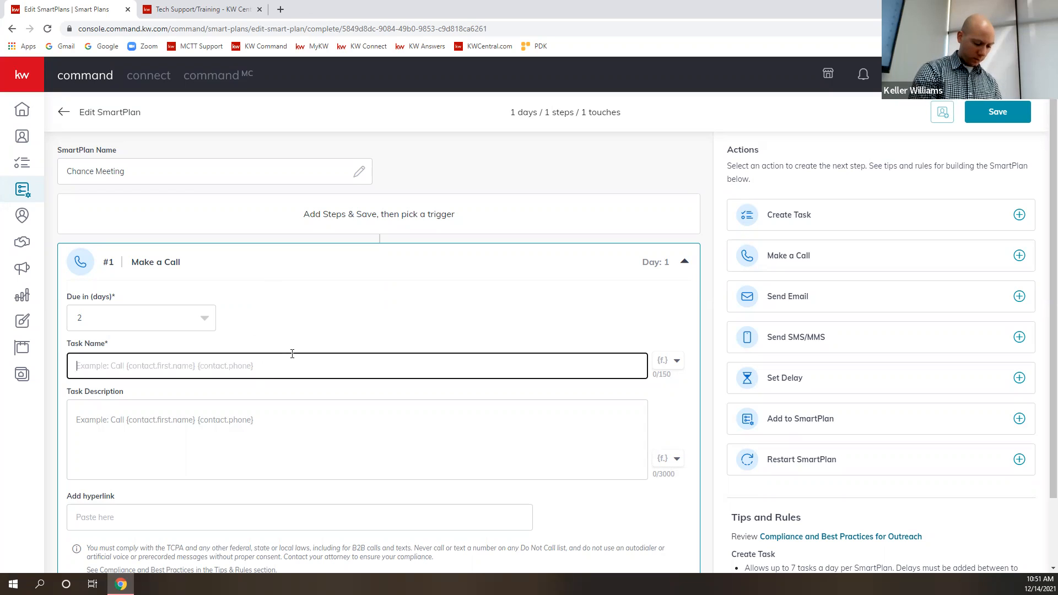
{"action": "type", "text": "Call"}
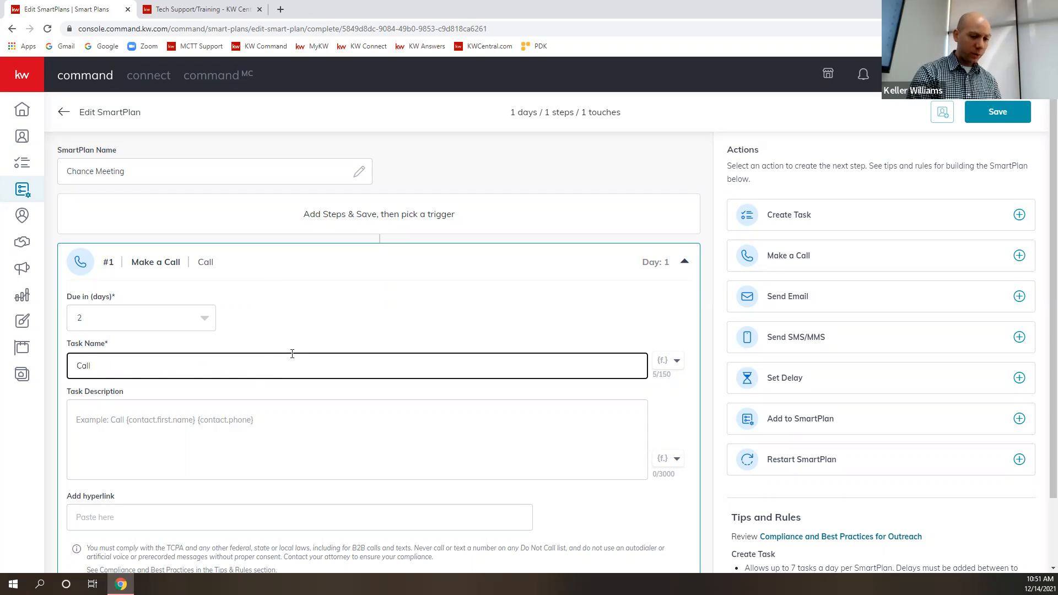
{"action": "type", "text": "\""}
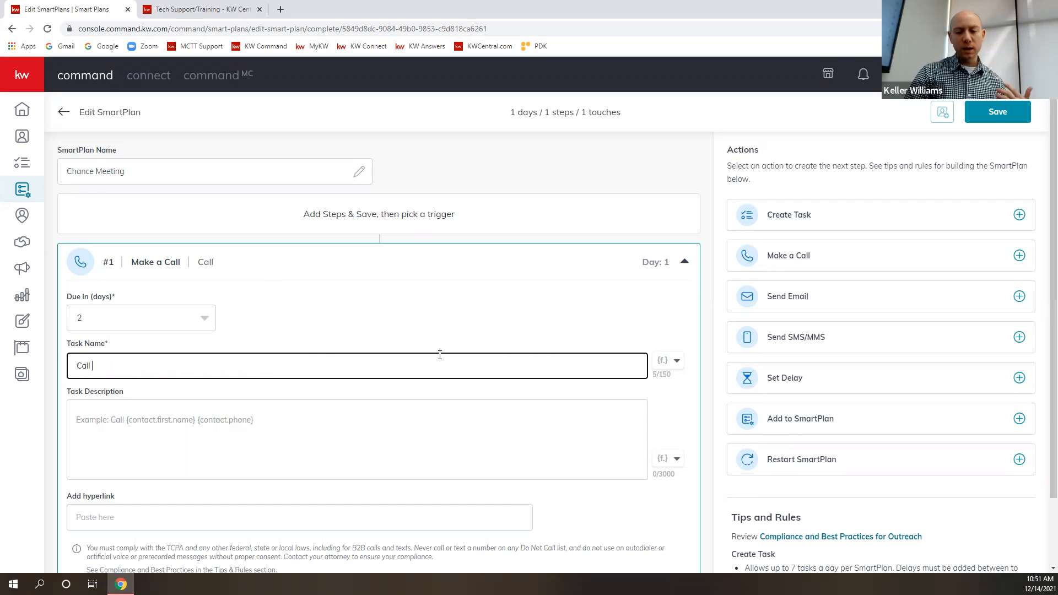
{"action": "left_click", "coordinate": [676, 364]}
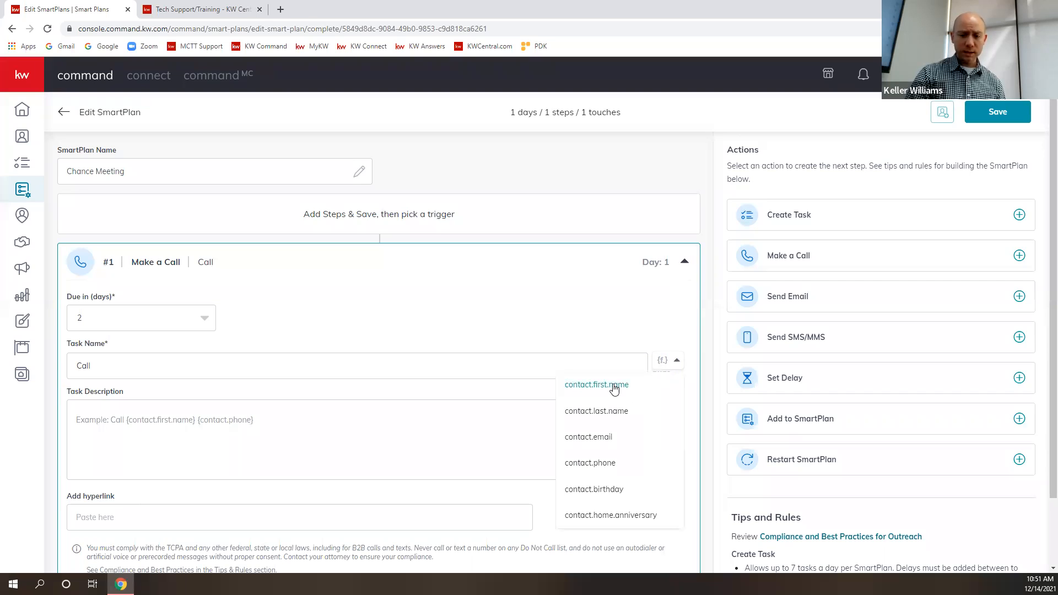
{"action": "left_click", "coordinate": [615, 387]}
{"action": "left_click", "coordinate": [242, 361]}
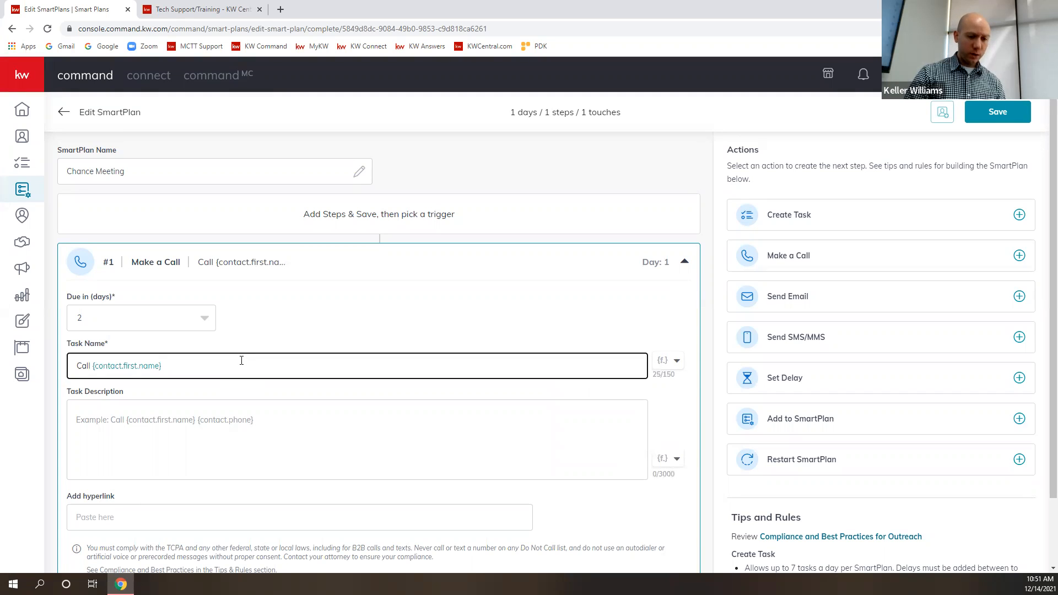
{"action": "left_click", "coordinate": [673, 361]}
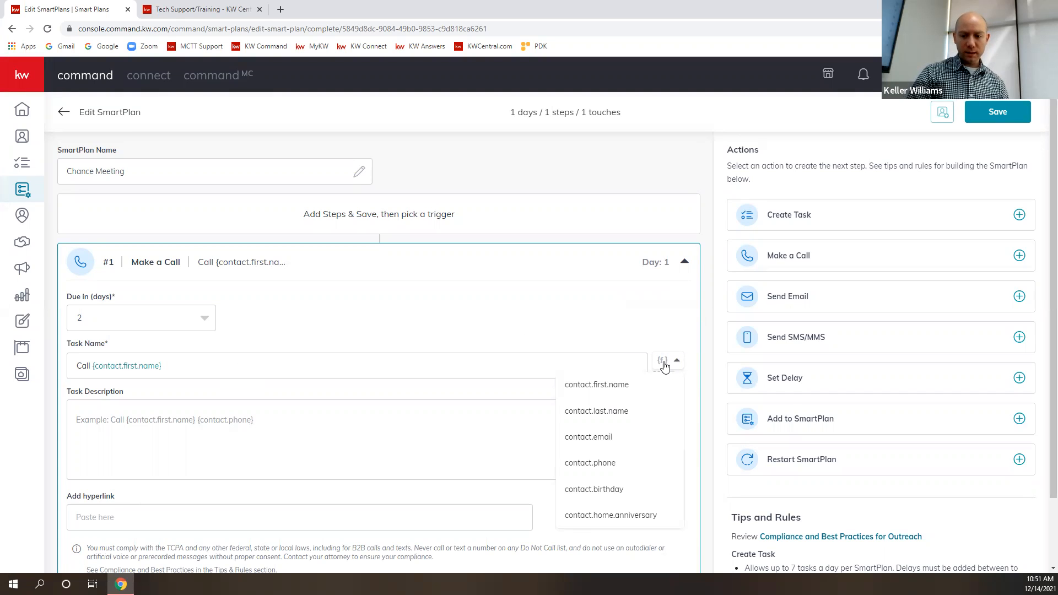
{"action": "left_click", "coordinate": [621, 417]}
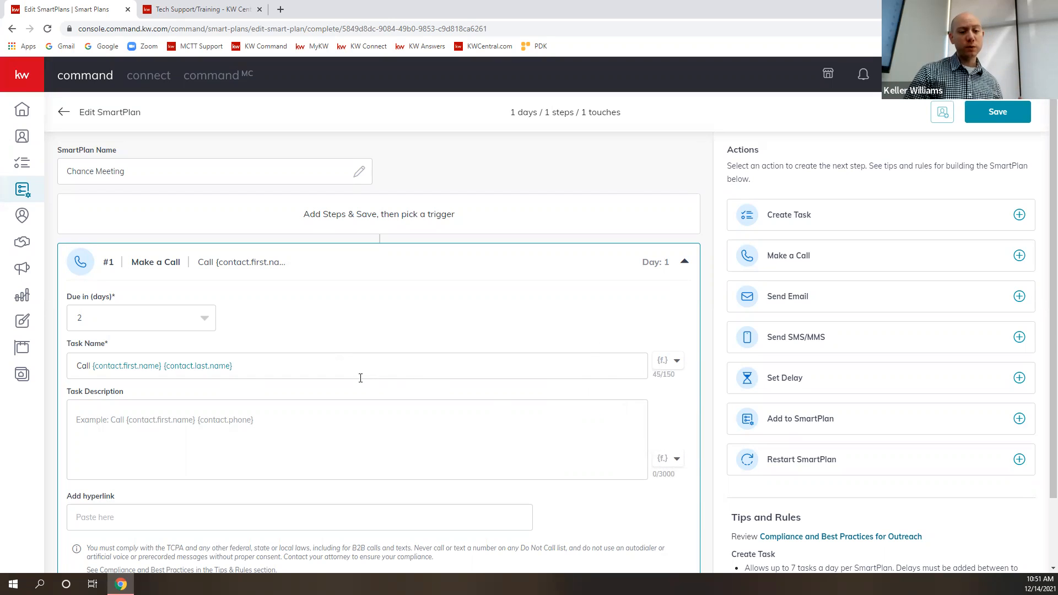
{"action": "left_click", "coordinate": [275, 369]}
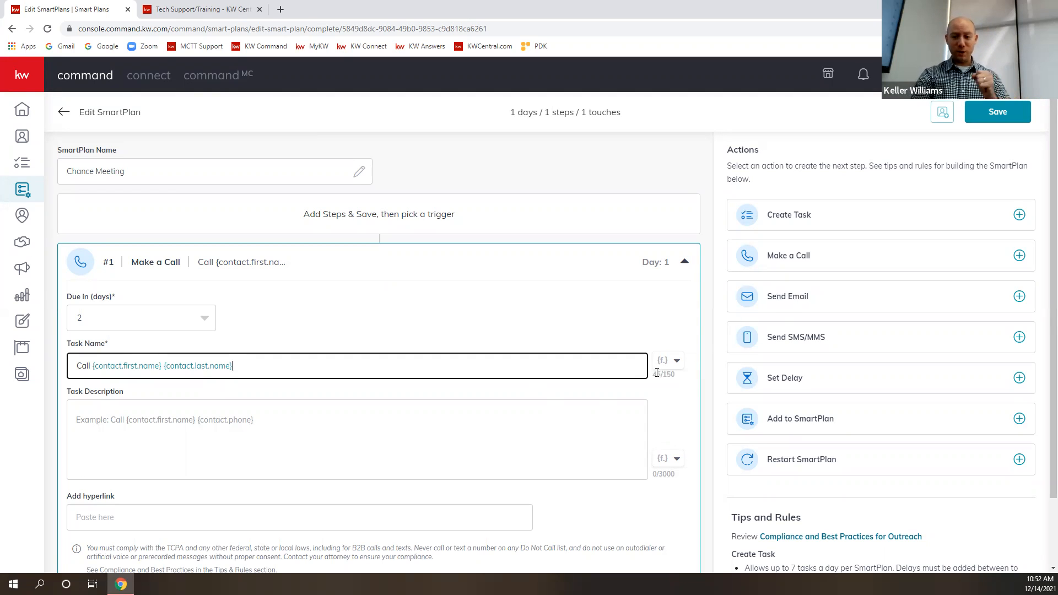
{"action": "left_click", "coordinate": [673, 363]}
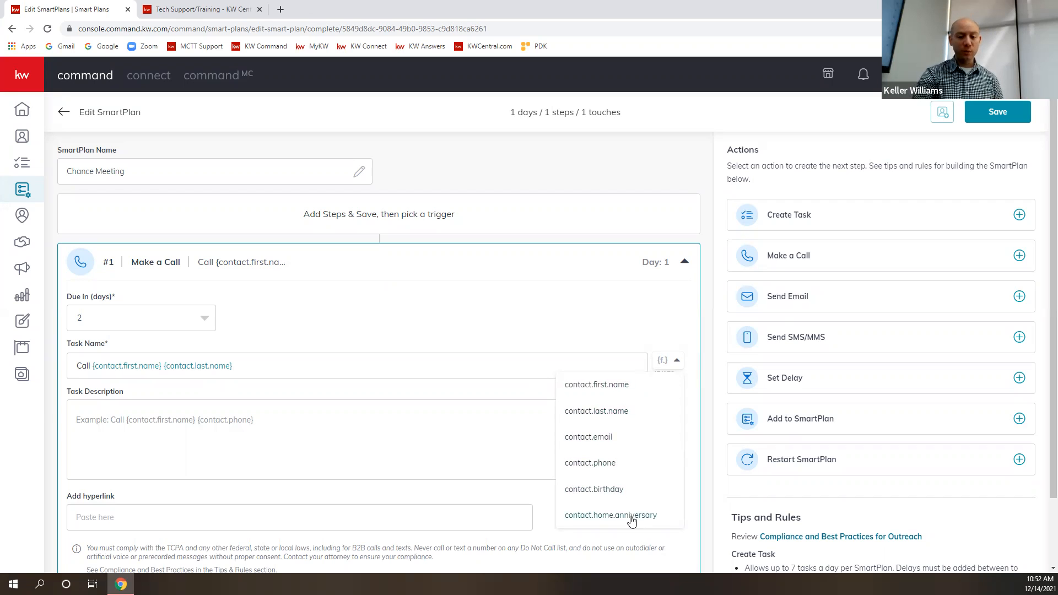
- Fill in the call's task description as "Talk about {contact.home.anniversary}", inserting the home anniversary merge field
{"action": "left_click", "coordinate": [197, 418]}
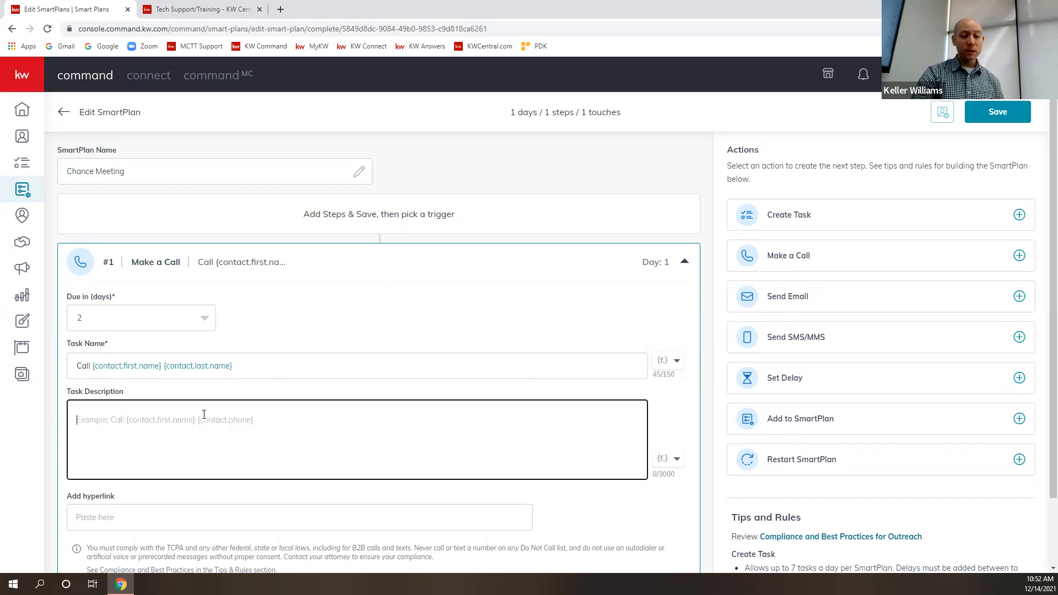
{"action": "type", "text": "Talk about"}
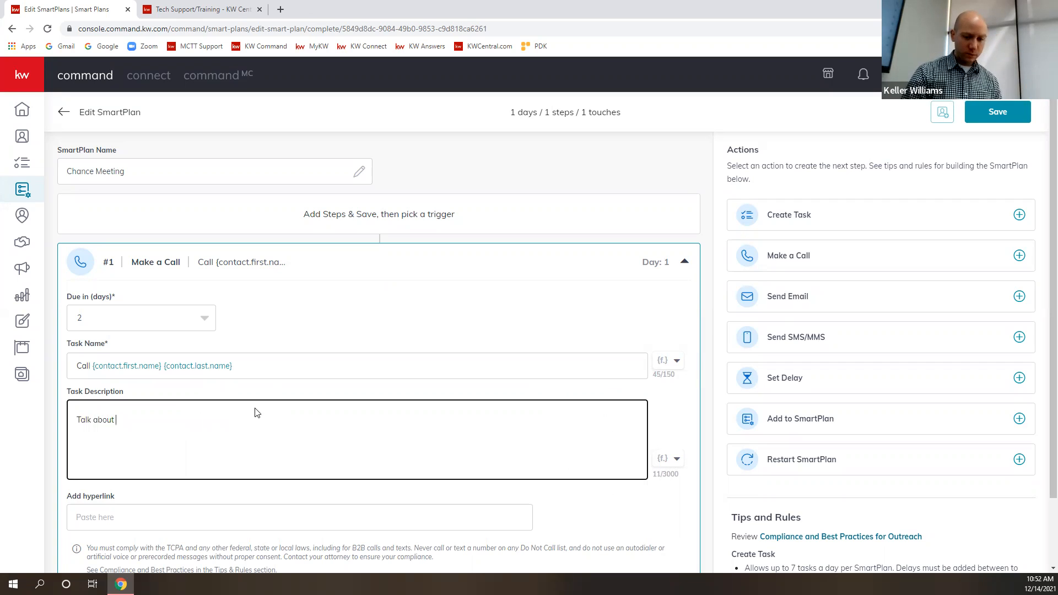
{"action": "left_click", "coordinate": [669, 459]}
{"action": "left_click", "coordinate": [631, 434]}
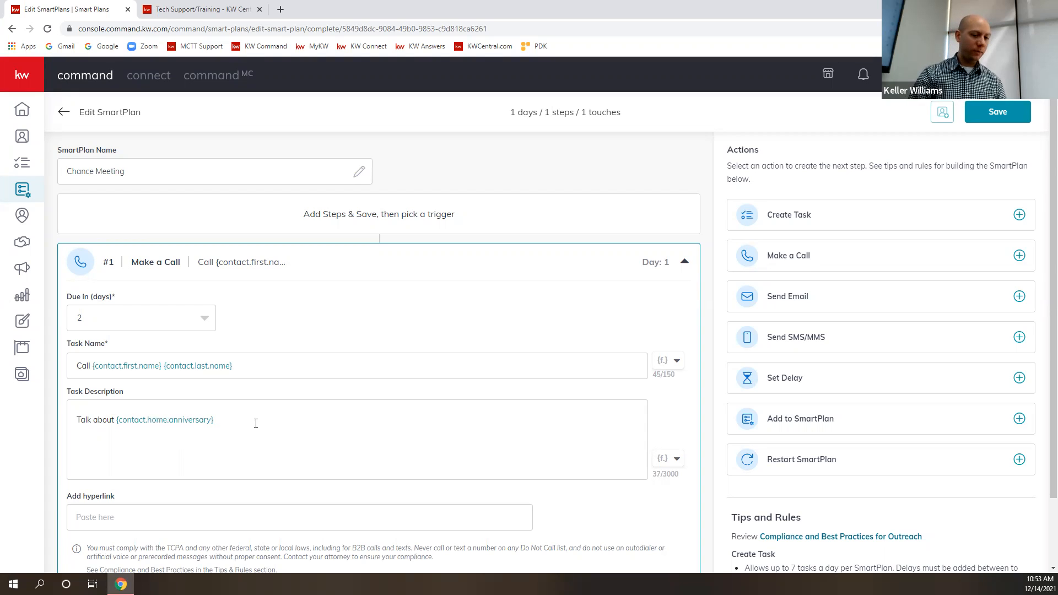
{"action": "left_click", "coordinate": [673, 460]}
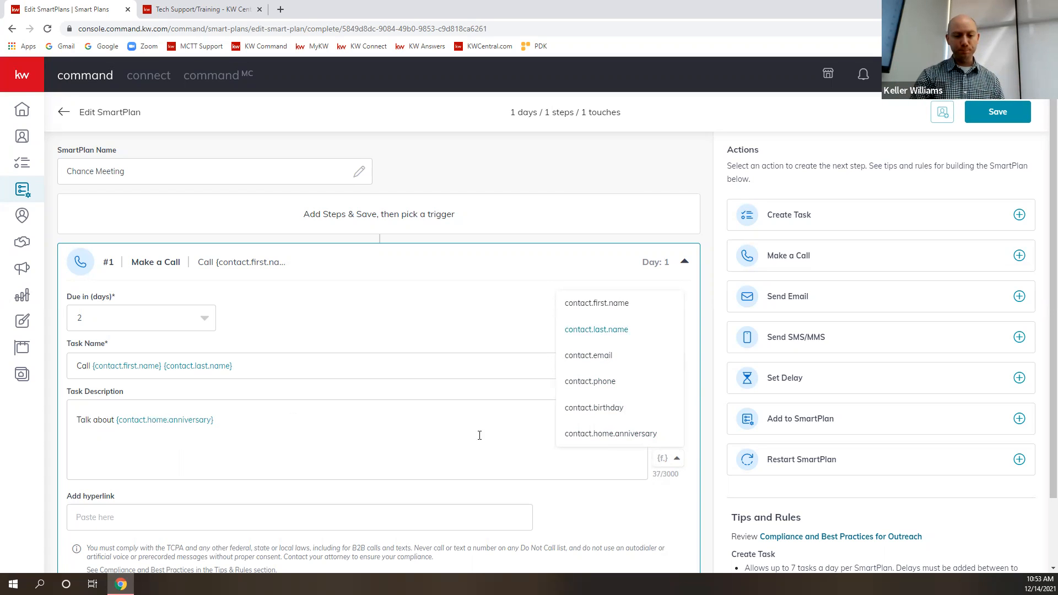
{"action": "left_click", "coordinate": [459, 441]}
{"action": "scroll", "coordinate": [423, 445], "scroll_direction": "down", "scroll_amount": 2}
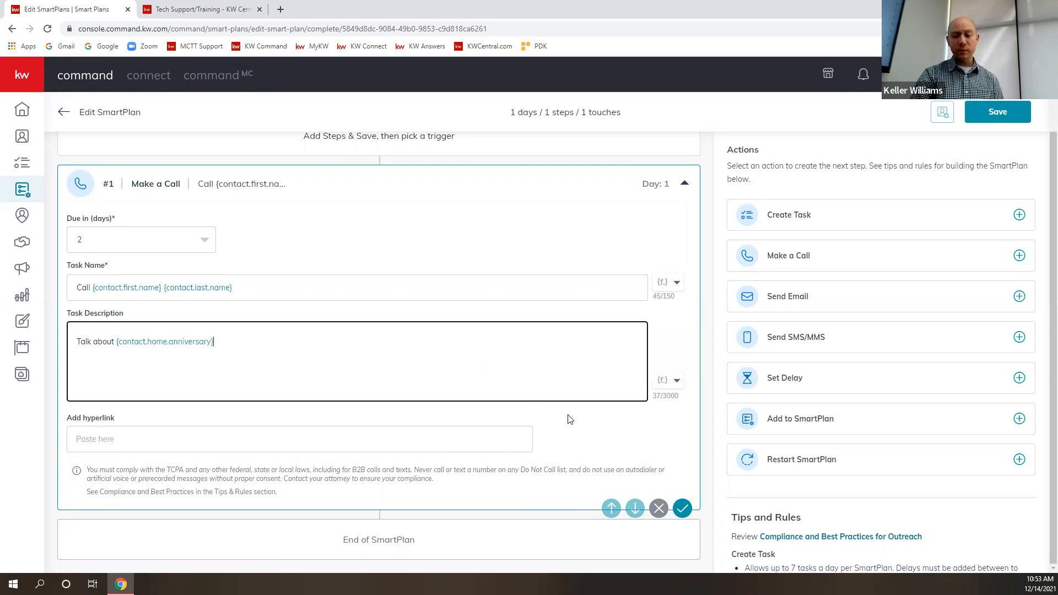
- Add a Set Delay action after the call
{"action": "left_click", "coordinate": [1019, 378]}
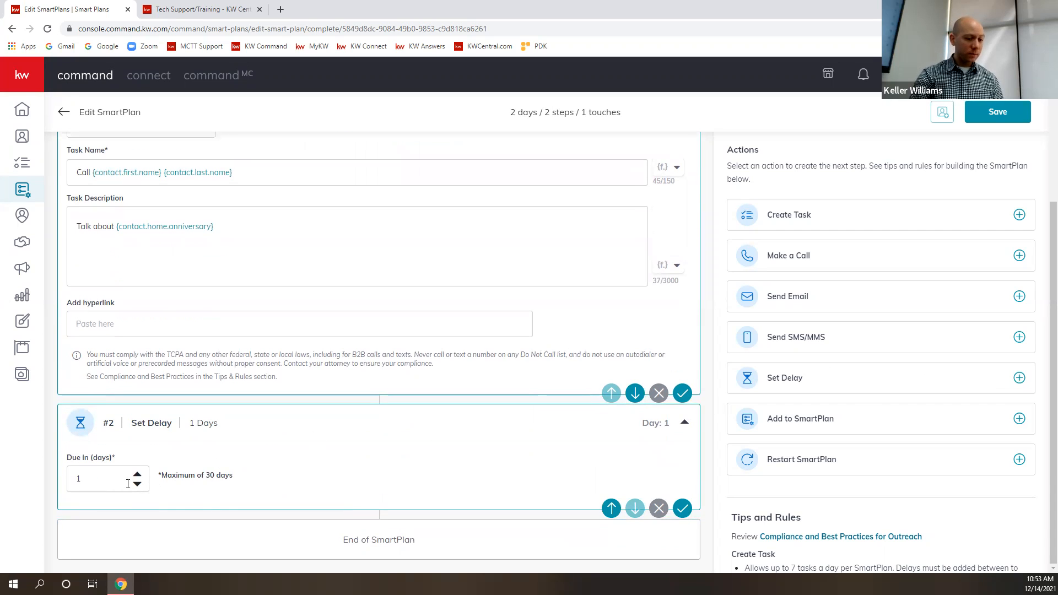
{"action": "scroll", "coordinate": [245, 469], "scroll_direction": "up", "scroll_amount": 2}
{"action": "scroll", "coordinate": [377, 421], "scroll_direction": "down", "scroll_amount": 2}
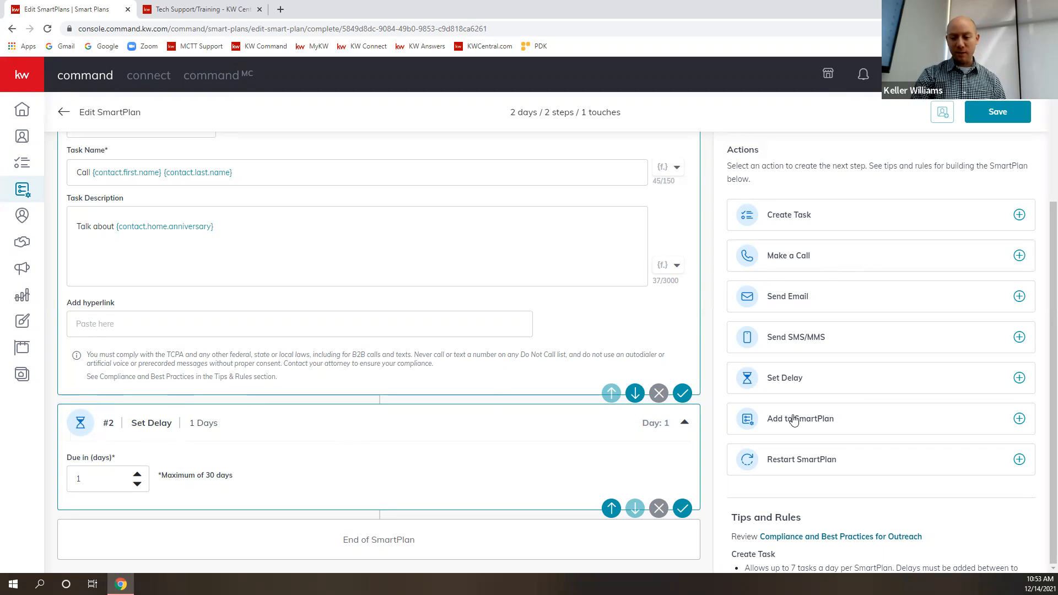
- Review the SmartPlan Tips and Rules on tasks, delays, due dates, restarts and touch limits, comparing them with the call and delay steps
{"action": "scroll", "coordinate": [827, 438], "scroll_direction": "down", "scroll_amount": 2}
{"action": "scroll", "coordinate": [826, 441], "scroll_direction": "down", "scroll_amount": 5}
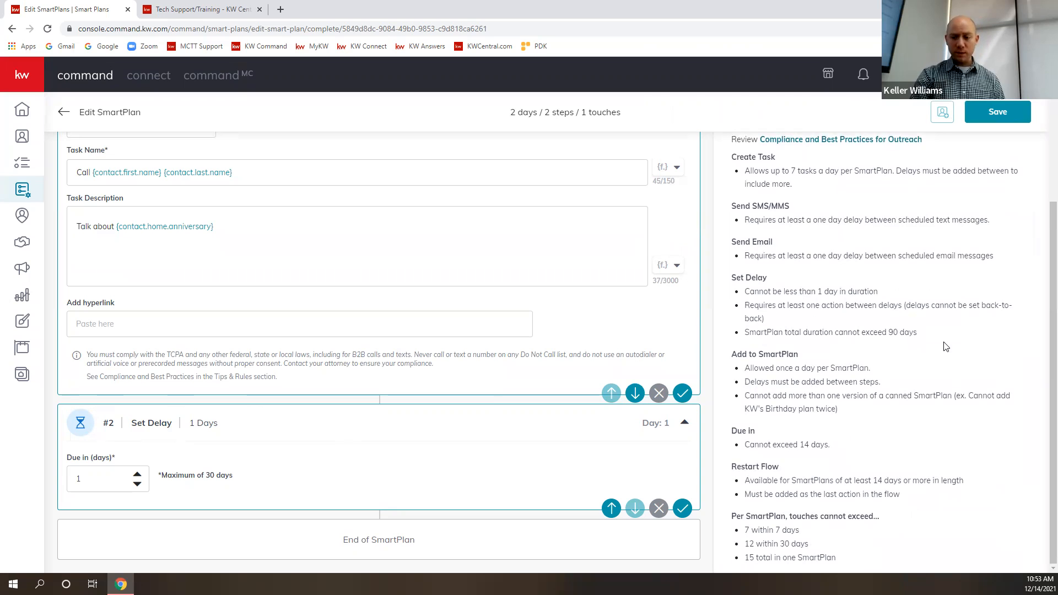
{"action": "scroll", "coordinate": [944, 347], "scroll_direction": "up", "scroll_amount": 1}
{"action": "scroll", "coordinate": [941, 348], "scroll_direction": "down", "scroll_amount": 1}
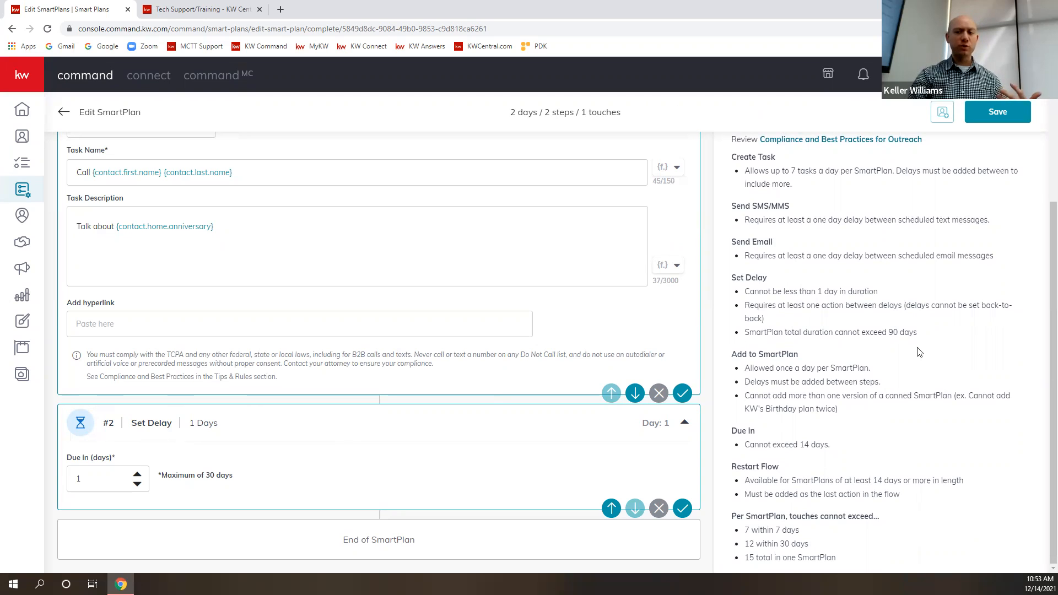
{"action": "scroll", "coordinate": [932, 355], "scroll_direction": "up", "scroll_amount": 2}
{"action": "scroll", "coordinate": [944, 375], "scroll_direction": "down", "scroll_amount": 1}
{"action": "scroll", "coordinate": [946, 378], "scroll_direction": "down", "scroll_amount": 1}
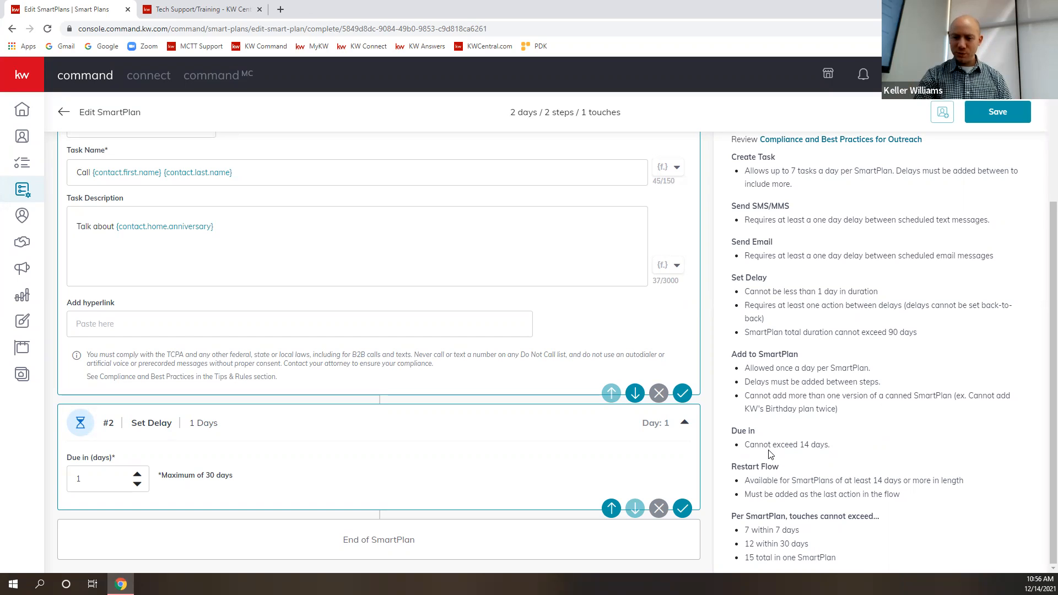
{"action": "scroll", "coordinate": [106, 354], "scroll_direction": "up", "scroll_amount": 3}
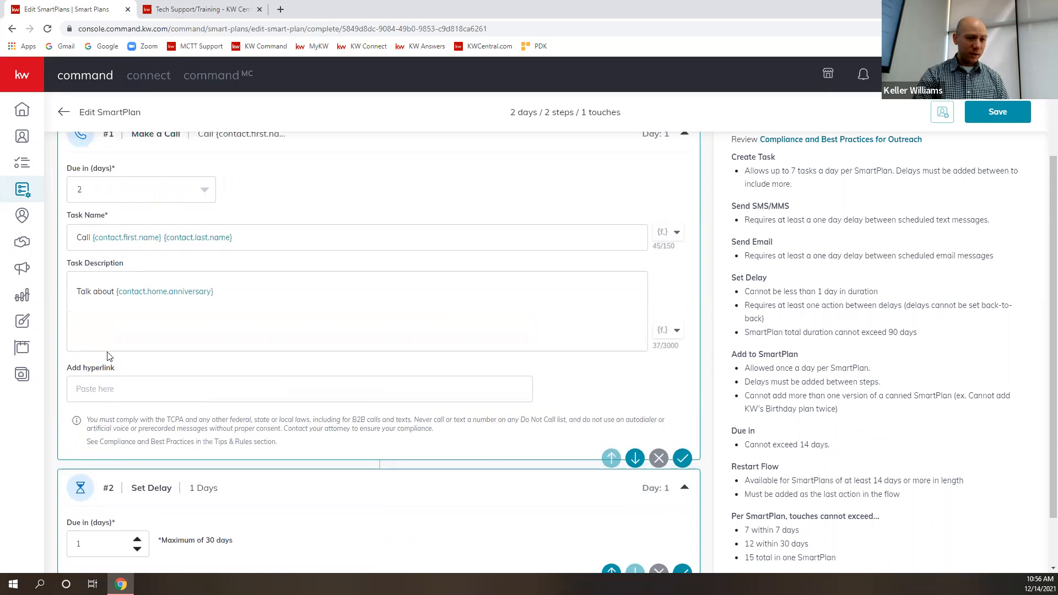
{"action": "left_click", "coordinate": [213, 291]}
{"action": "scroll", "coordinate": [111, 381], "scroll_direction": "down", "scroll_amount": 3}
{"action": "scroll", "coordinate": [118, 390], "scroll_direction": "up", "scroll_amount": 3}
{"action": "left_click", "coordinate": [205, 293]}
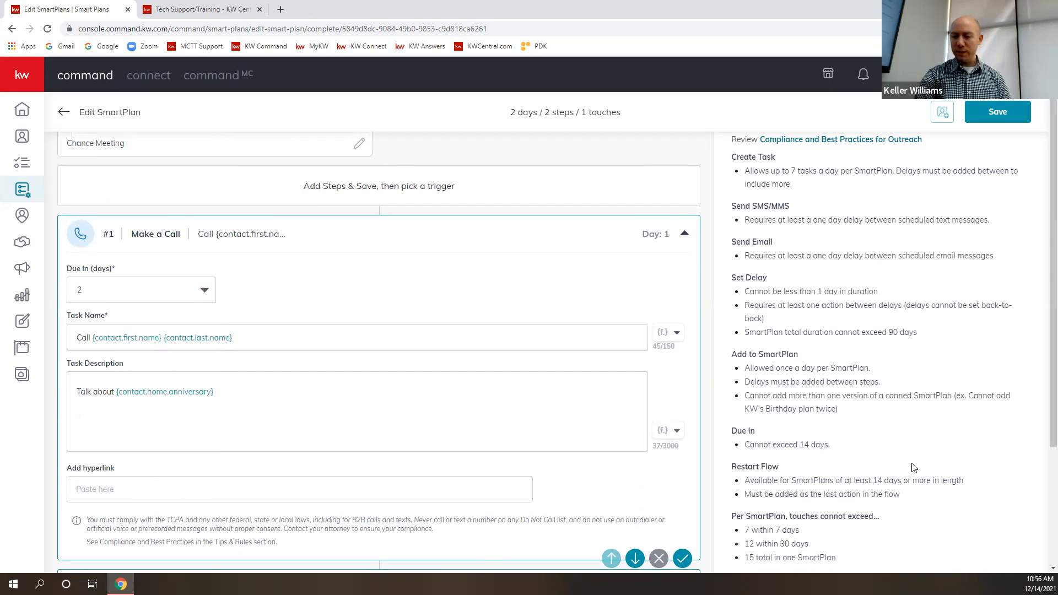
{"action": "scroll", "coordinate": [915, 468], "scroll_direction": "down", "scroll_amount": 3}
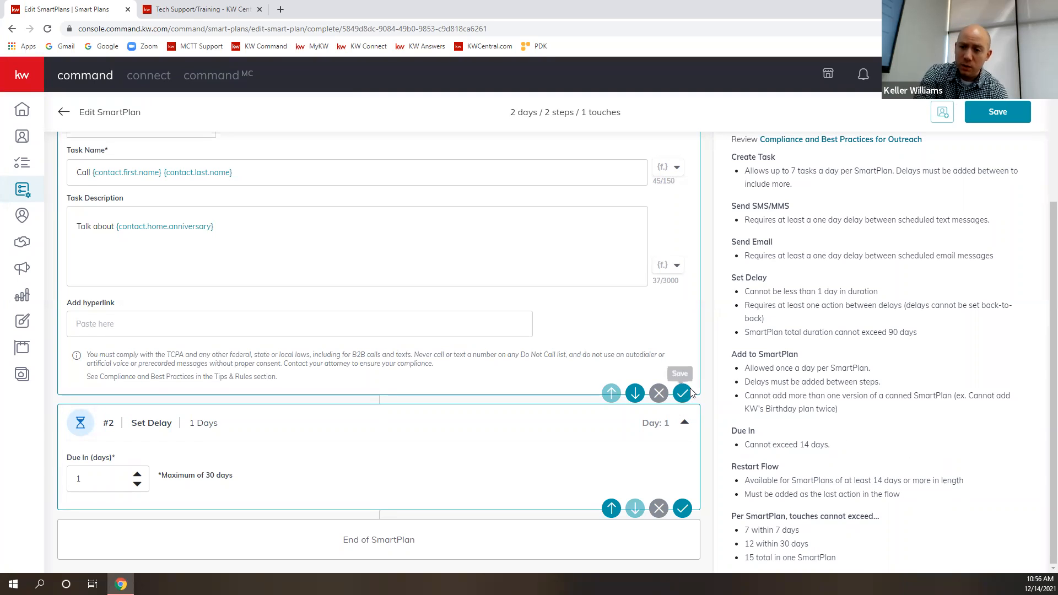
{"action": "scroll", "coordinate": [691, 388], "scroll_direction": "up", "scroll_amount": 4}
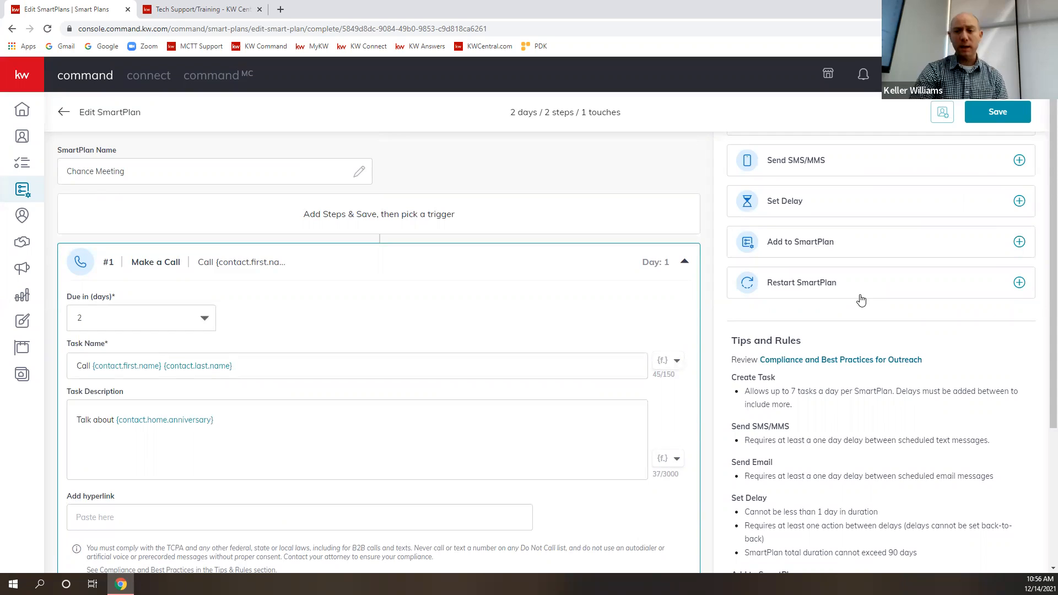
{"action": "scroll", "coordinate": [863, 320], "scroll_direction": "down", "scroll_amount": 6}
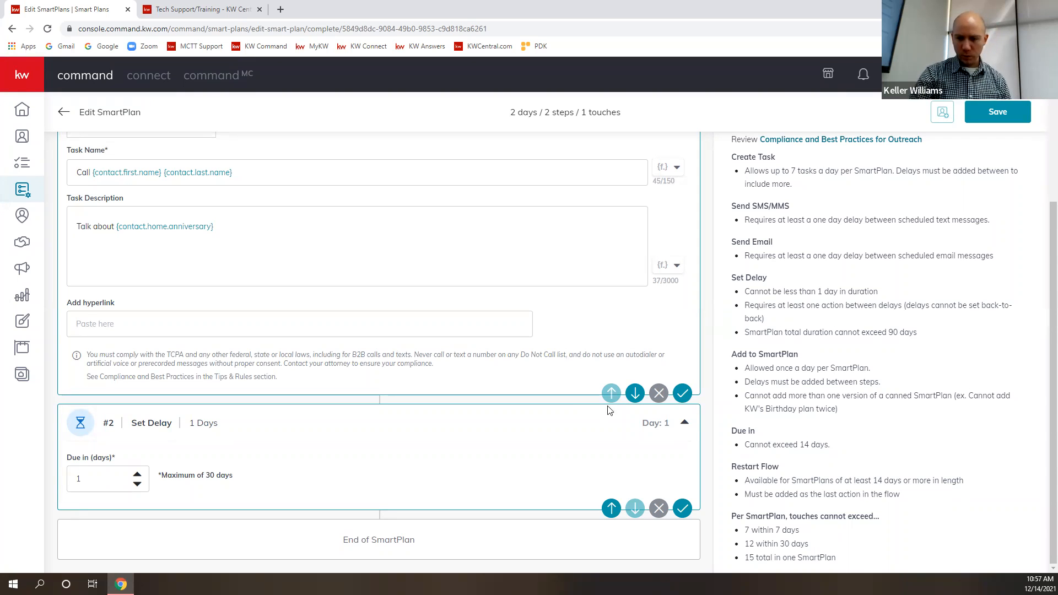
- Set the delay after the call to 5 days and add a Send SMS/MMS action after it
{"action": "scroll", "coordinate": [764, 367], "scroll_direction": "up", "scroll_amount": 5}
{"action": "scroll", "coordinate": [764, 367], "scroll_direction": "up", "scroll_amount": 3}
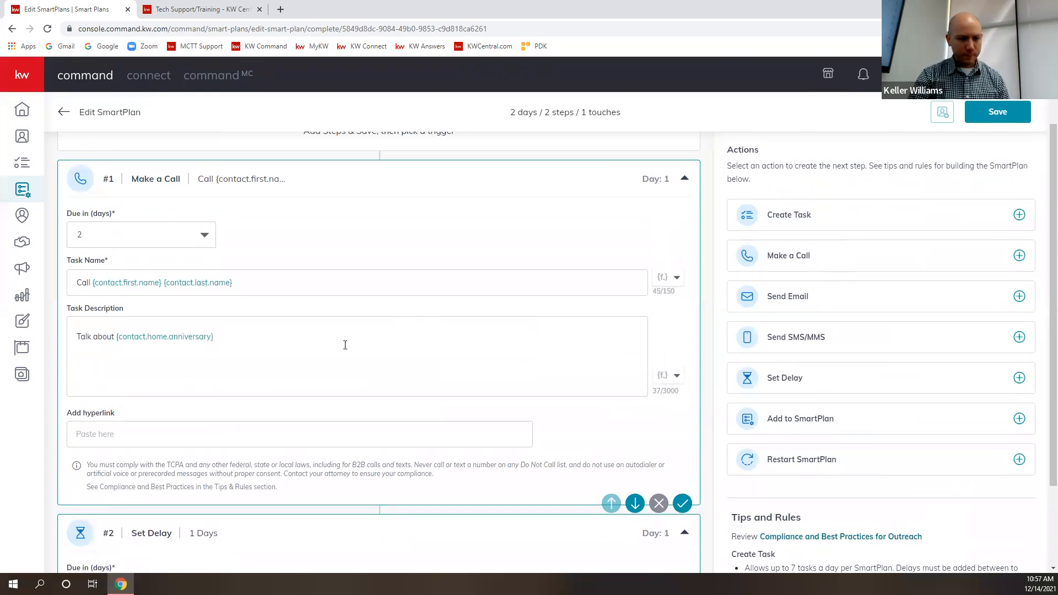
{"action": "scroll", "coordinate": [394, 267], "scroll_direction": "down", "scroll_amount": 1}
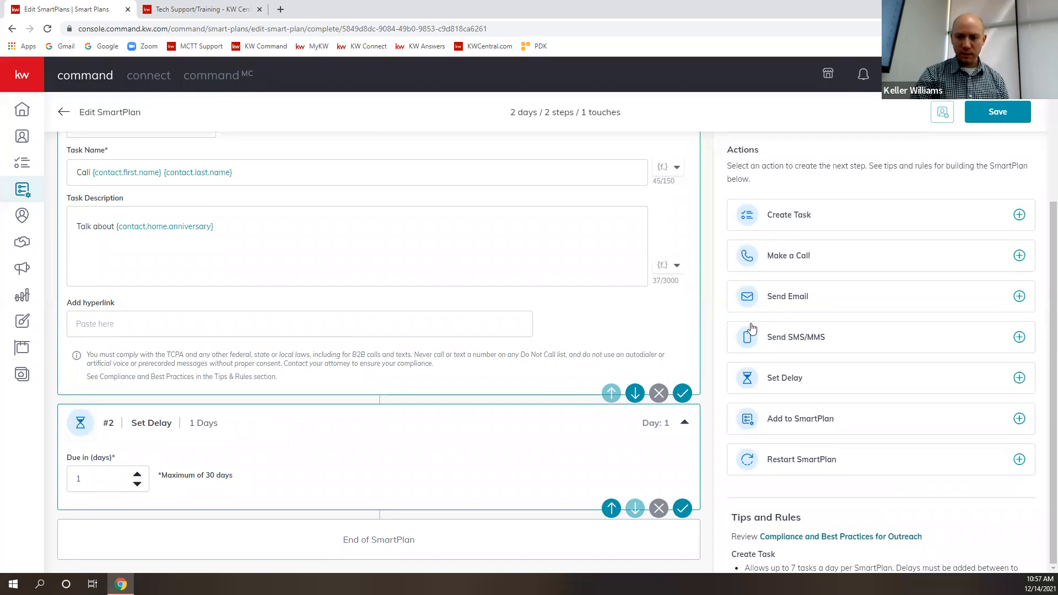
{"action": "left_click", "coordinate": [109, 483]}
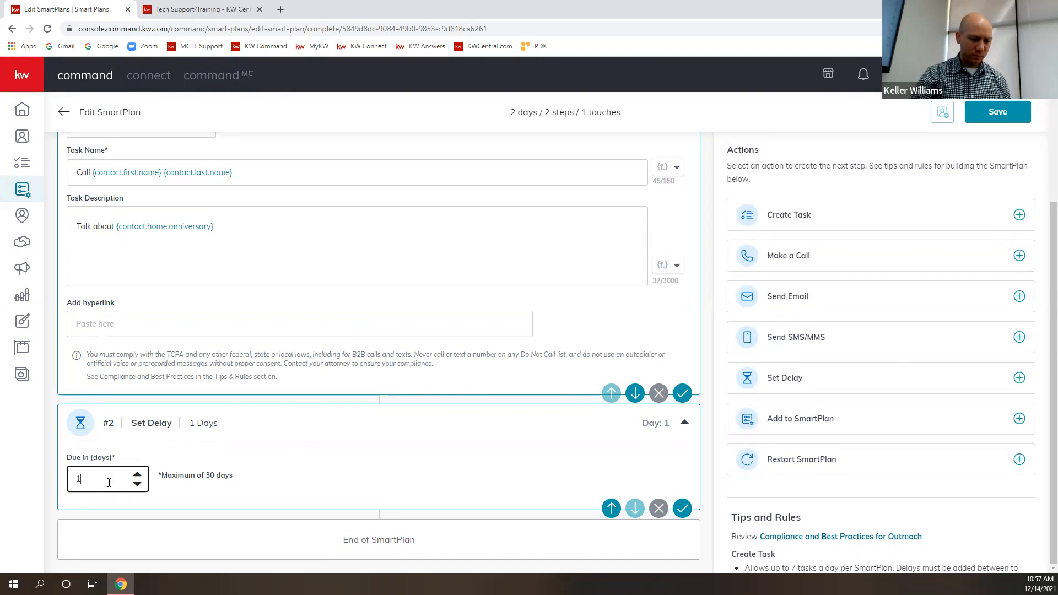
{"action": "type", "text": "5"}
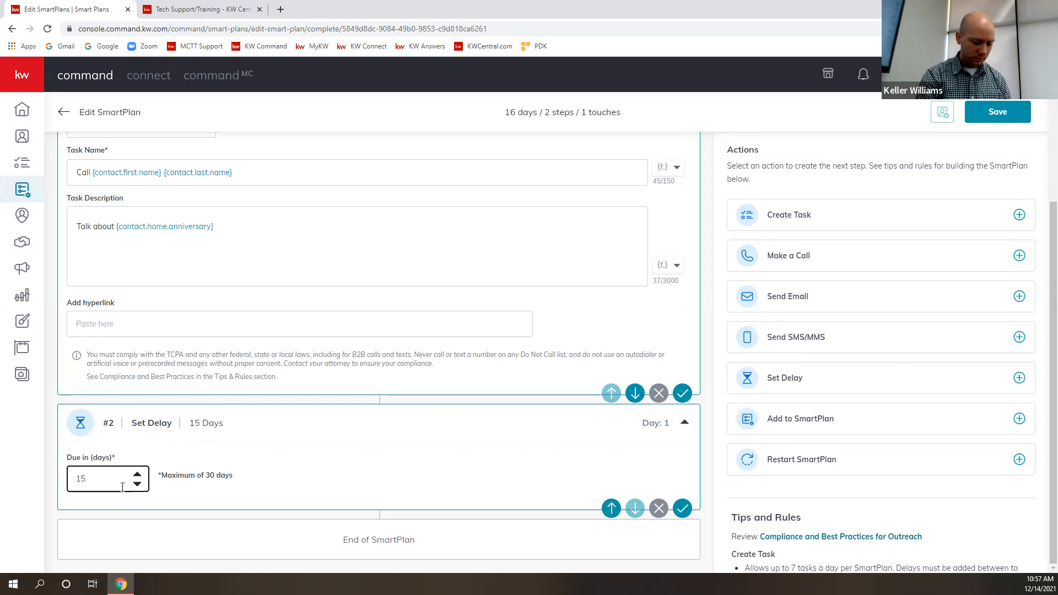
{"action": "key", "text": "BackSpace"}
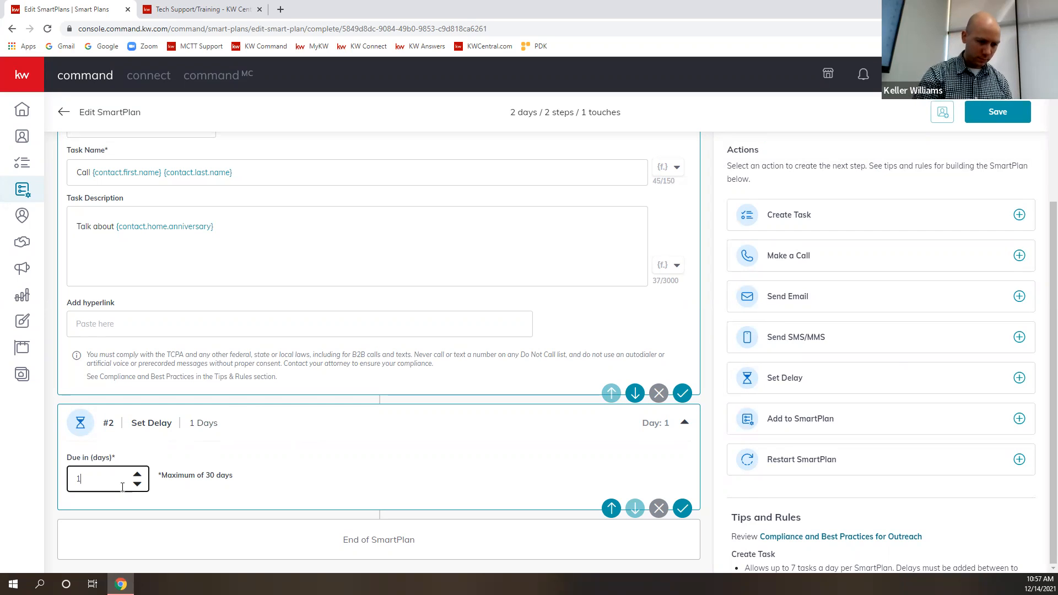
{"action": "left_click", "coordinate": [138, 474]}
{"action": "left_click", "coordinate": [138, 474]}
{"action": "left_click", "coordinate": [138, 475]}
{"action": "left_click", "coordinate": [137, 475]}
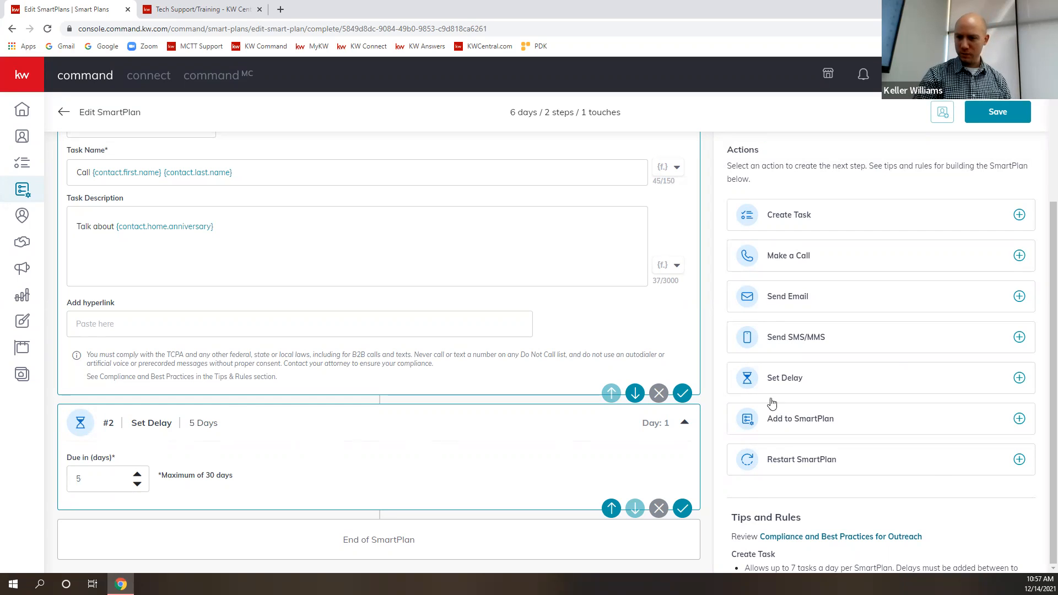
{"action": "left_click", "coordinate": [1020, 338]}
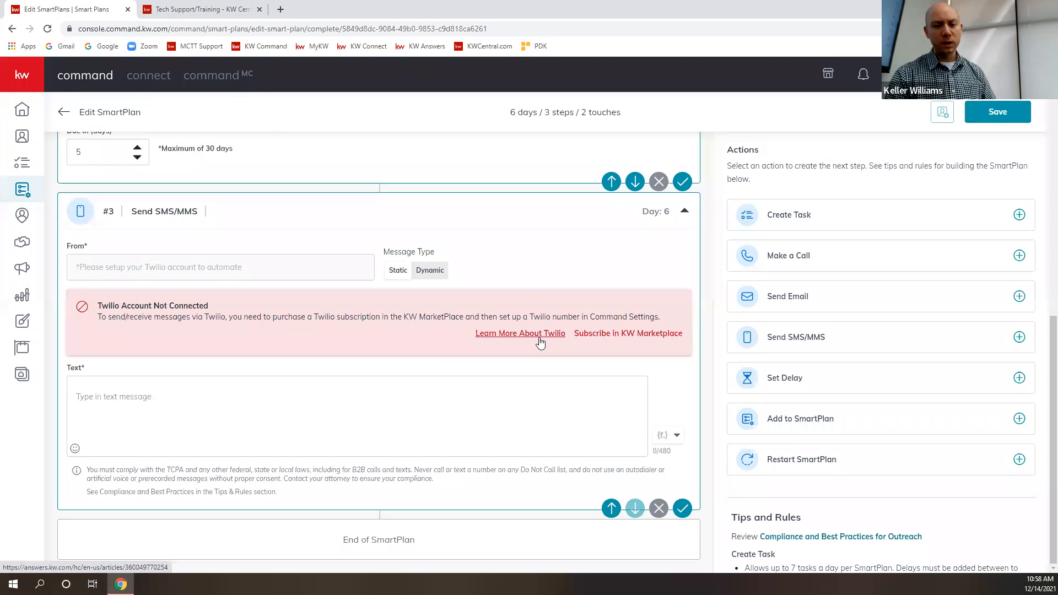
- Review Twilio's KW Marketplace page for its plans, prices, features and credit rules, and return to the SmartPlan
{"action": "right_click", "coordinate": [589, 337]}
{"action": "left_click", "coordinate": [604, 342]}
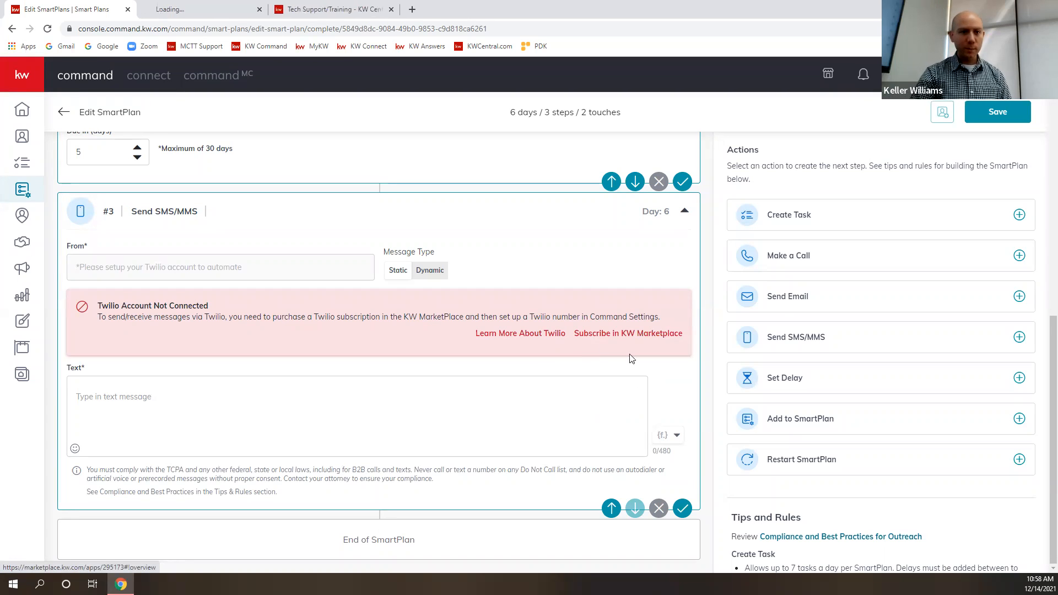
{"action": "left_click", "coordinate": [189, 6]}
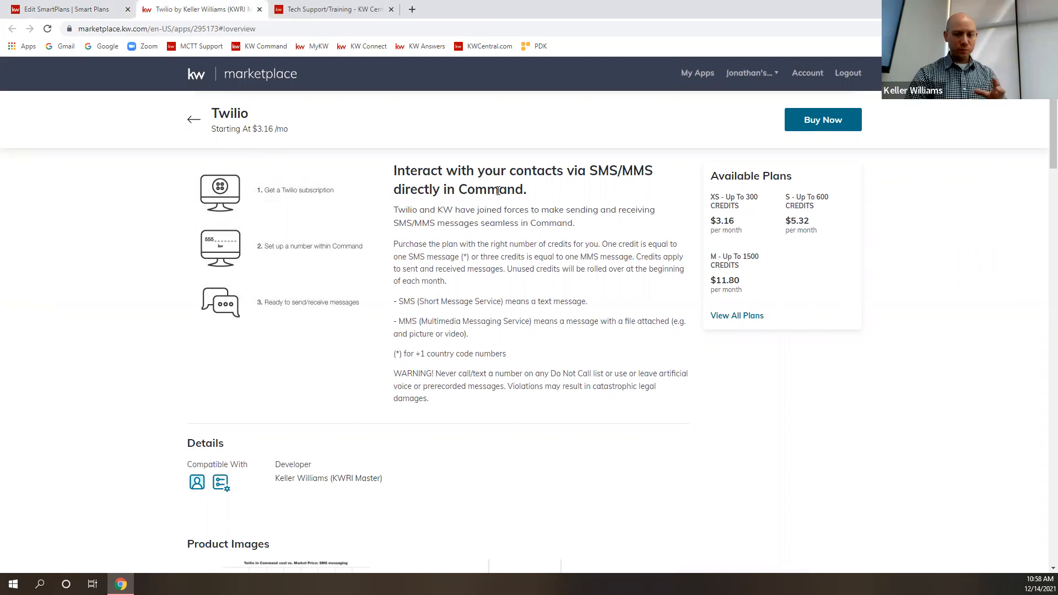
{"action": "scroll", "coordinate": [529, 342], "scroll_direction": "down", "scroll_amount": 6}
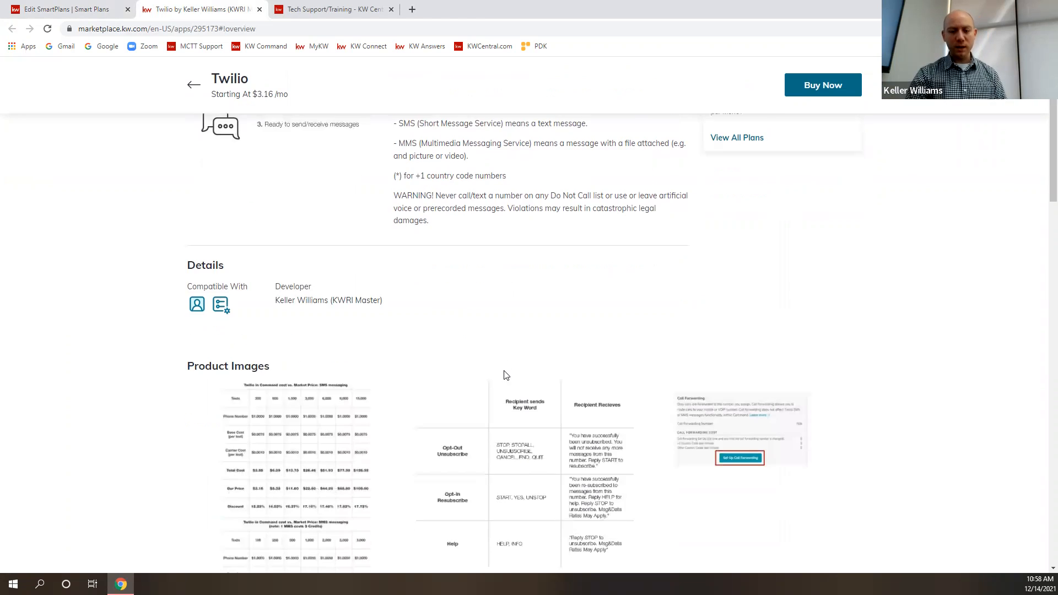
{"action": "scroll", "coordinate": [638, 371], "scroll_direction": "down", "scroll_amount": 6}
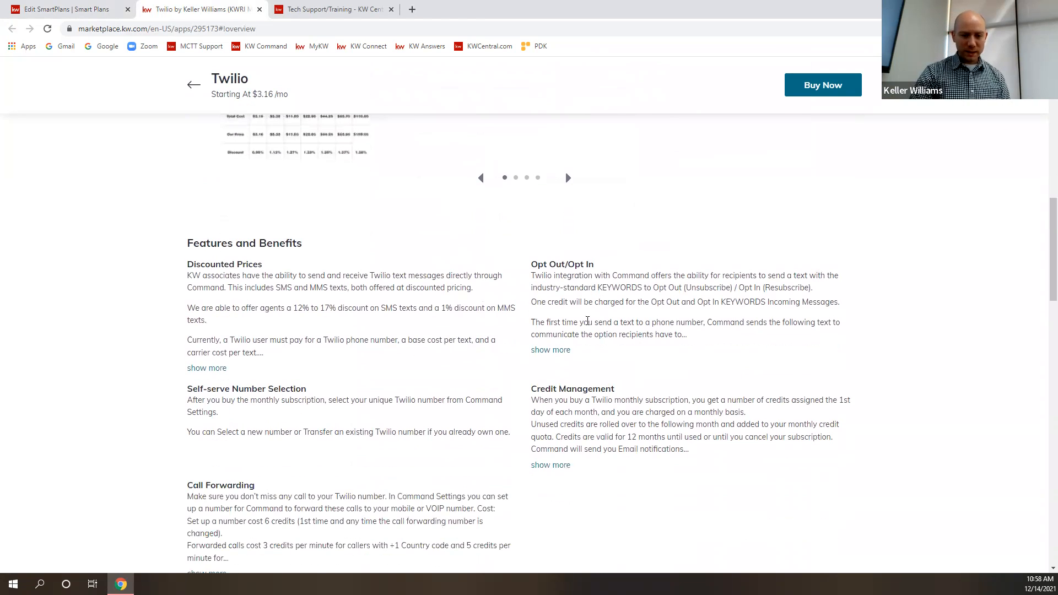
{"action": "scroll", "coordinate": [299, 412], "scroll_direction": "down", "scroll_amount": 1}
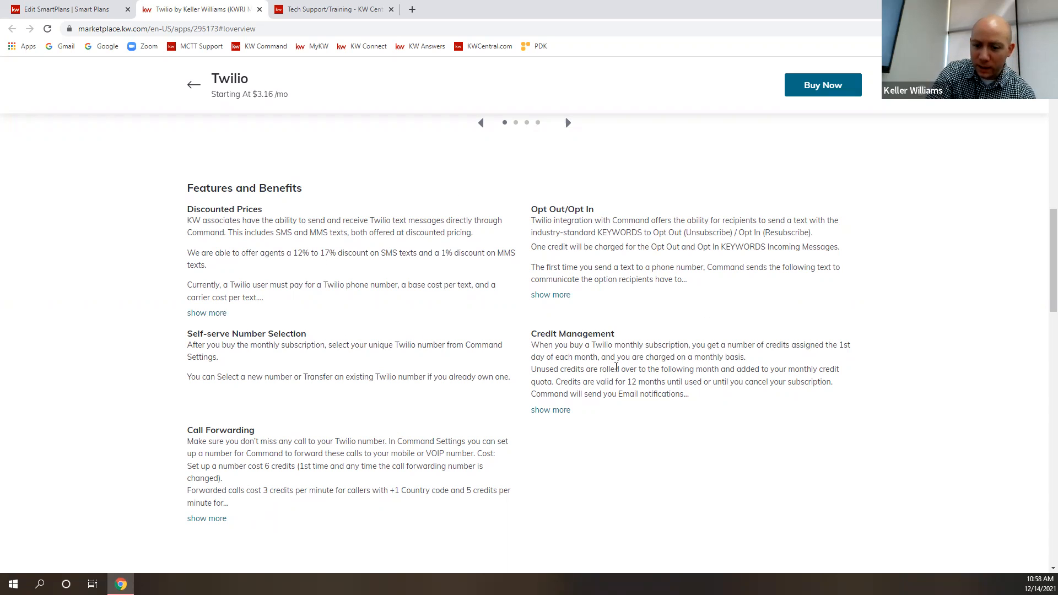
{"action": "scroll", "coordinate": [657, 274], "scroll_direction": "up", "scroll_amount": 6}
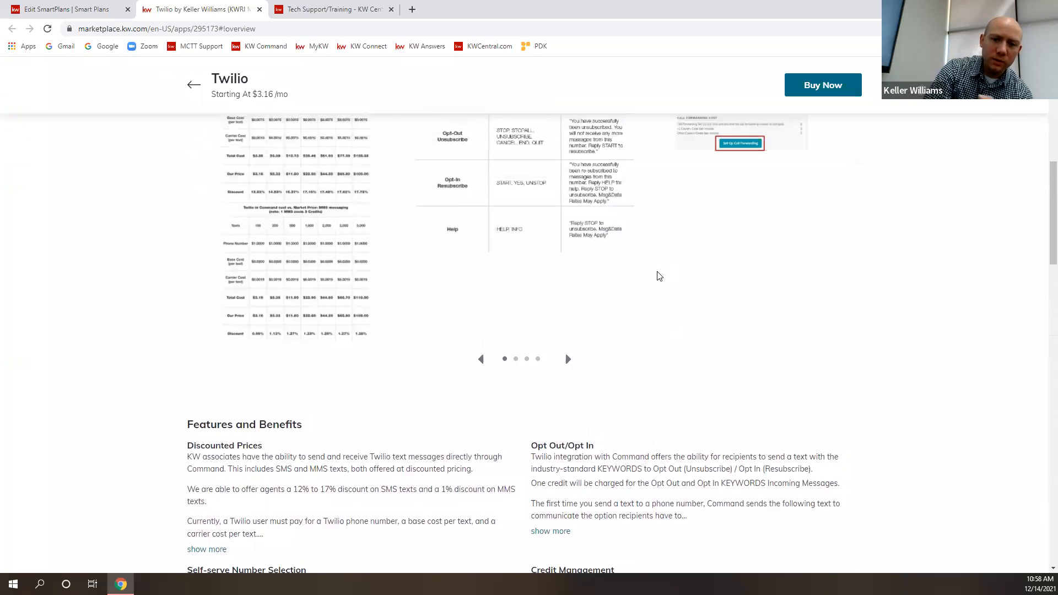
{"action": "scroll", "coordinate": [667, 276], "scroll_direction": "up", "scroll_amount": 6}
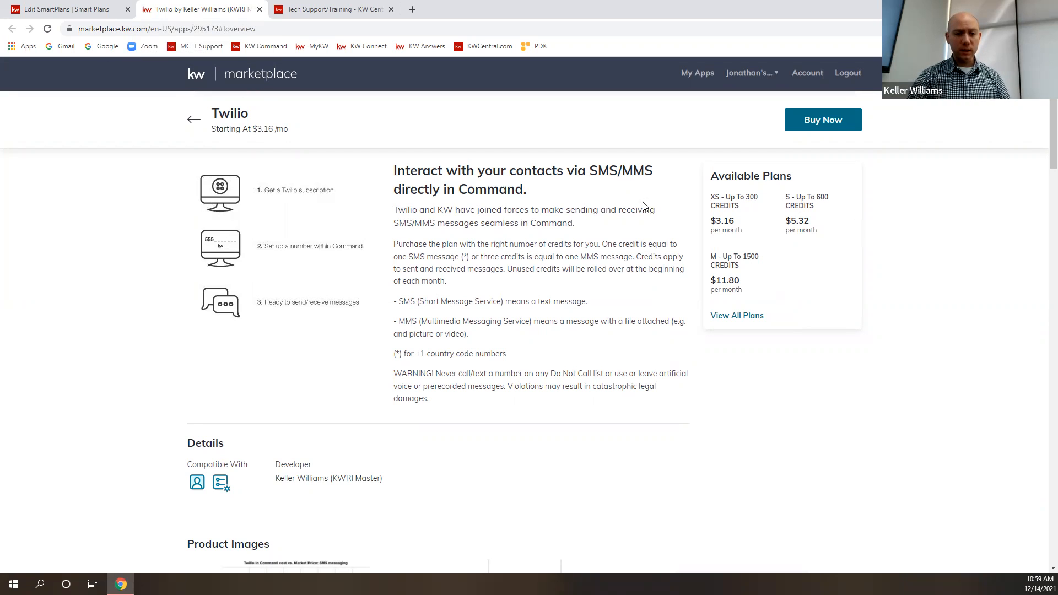
{"action": "left_click", "coordinate": [259, 10]}
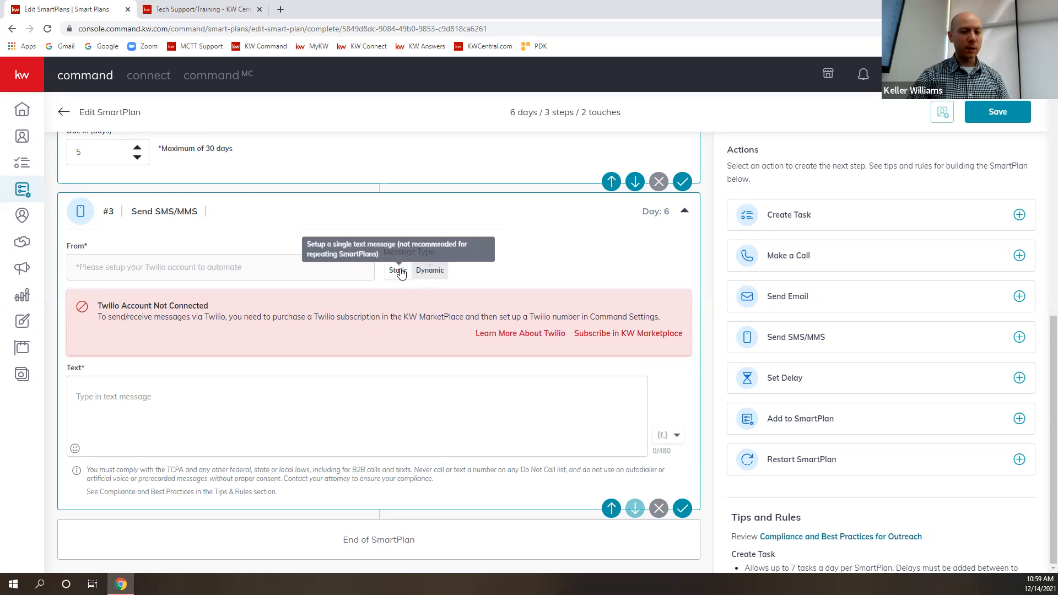
- Switch the SMS step to the Dynamic message type and add text options up to the maximum of six
{"action": "left_click", "coordinate": [434, 274]}
{"action": "scroll", "coordinate": [161, 349], "scroll_direction": "down", "scroll_amount": 3}
{"action": "scroll", "coordinate": [175, 420], "scroll_direction": "up", "scroll_amount": 2}
{"action": "scroll", "coordinate": [175, 420], "scroll_direction": "down", "scroll_amount": 2}
{"action": "left_click", "coordinate": [107, 450]}
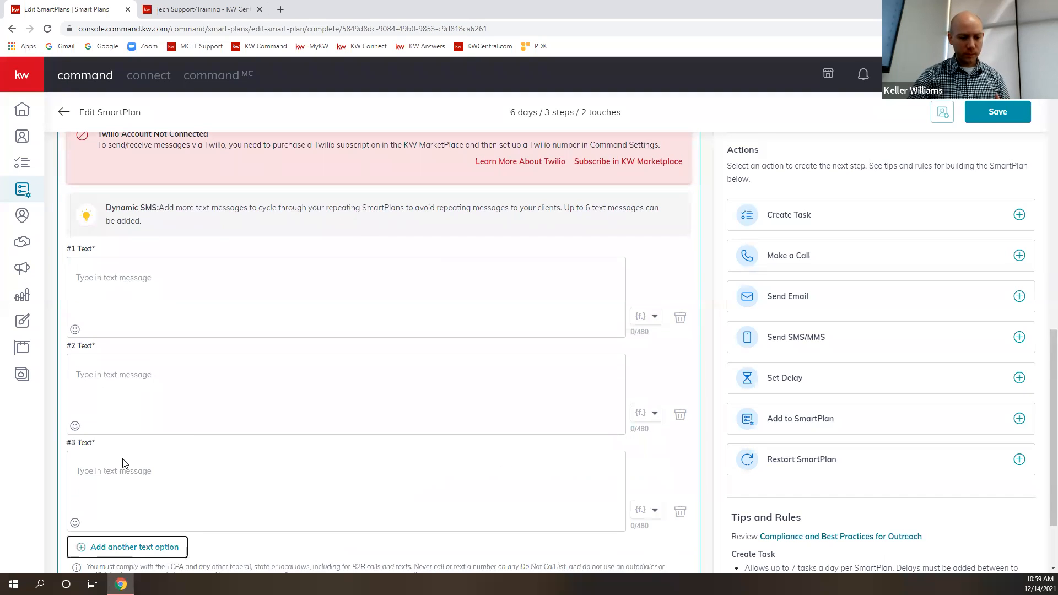
{"action": "scroll", "coordinate": [122, 466], "scroll_direction": "down", "scroll_amount": 1}
{"action": "scroll", "coordinate": [112, 479], "scroll_direction": "down", "scroll_amount": 1}
{"action": "left_click", "coordinate": [110, 450]}
{"action": "scroll", "coordinate": [147, 469], "scroll_direction": "down", "scroll_amount": 2}
{"action": "left_click", "coordinate": [115, 449]}
{"action": "scroll", "coordinate": [153, 469], "scroll_direction": "down", "scroll_amount": 2}
{"action": "left_click", "coordinate": [118, 449]}
{"action": "scroll", "coordinate": [187, 458], "scroll_direction": "down", "scroll_amount": 2}
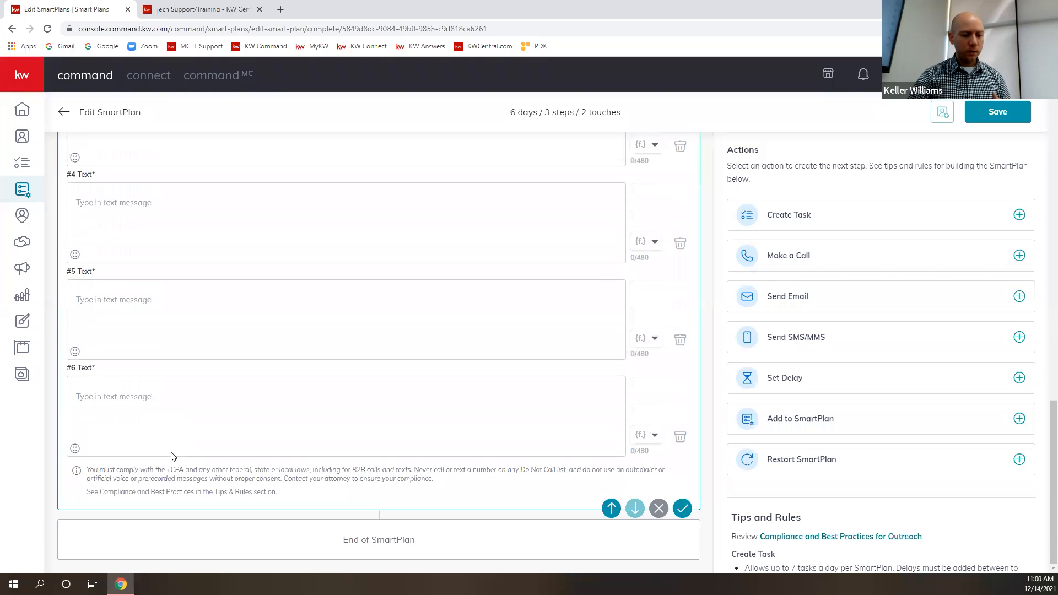
- Examine how the six dynamic text message fields relate to the SMS step and its delay
{"action": "scroll", "coordinate": [240, 454], "scroll_direction": "up", "scroll_amount": 10}
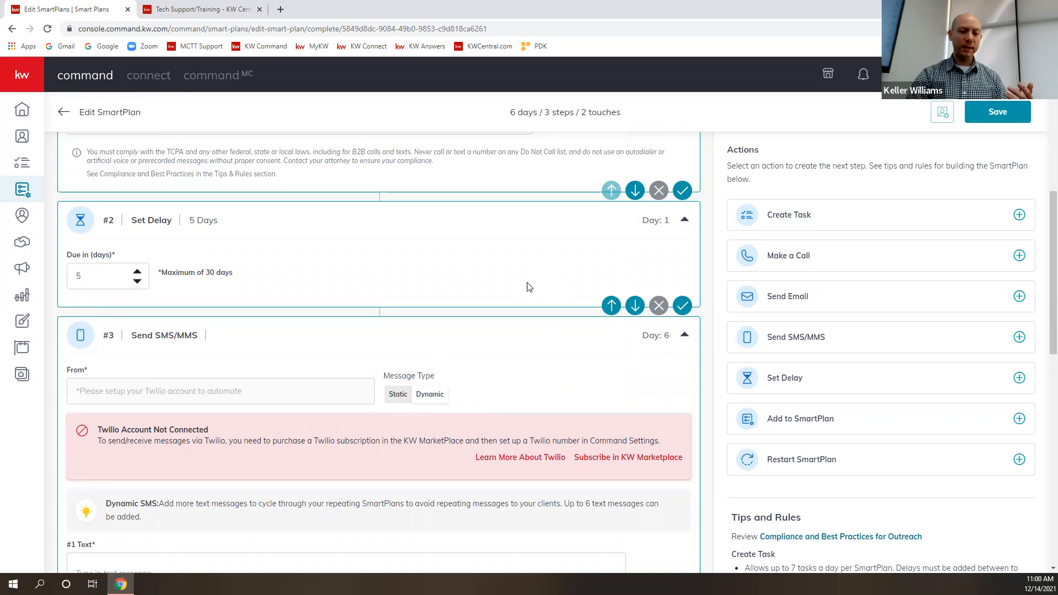
{"action": "scroll", "coordinate": [529, 289], "scroll_direction": "down", "scroll_amount": 4}
{"action": "left_click", "coordinate": [196, 368]}
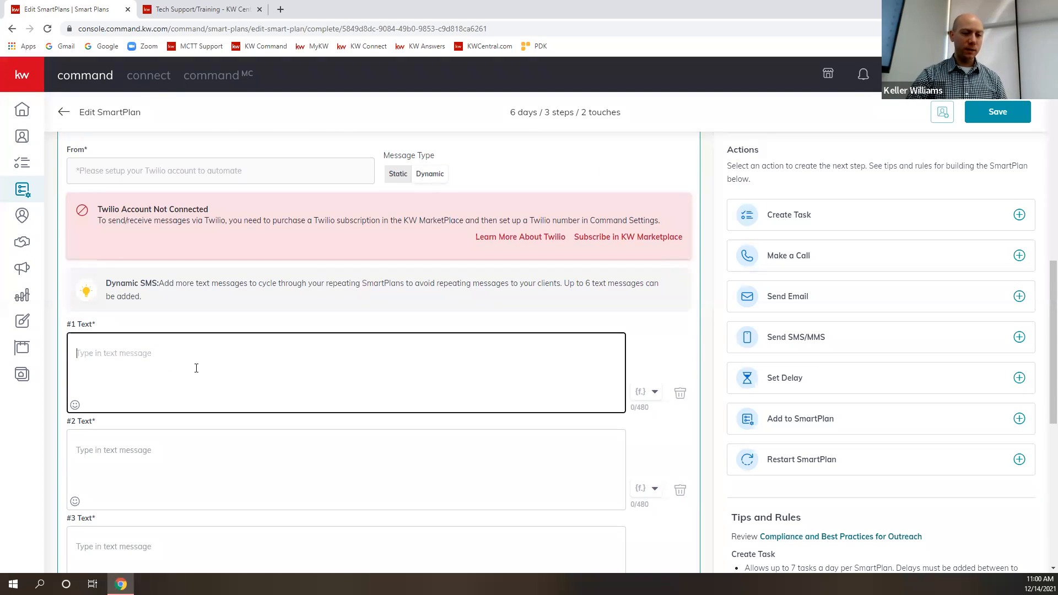
{"action": "scroll", "coordinate": [237, 355], "scroll_direction": "down", "scroll_amount": 3}
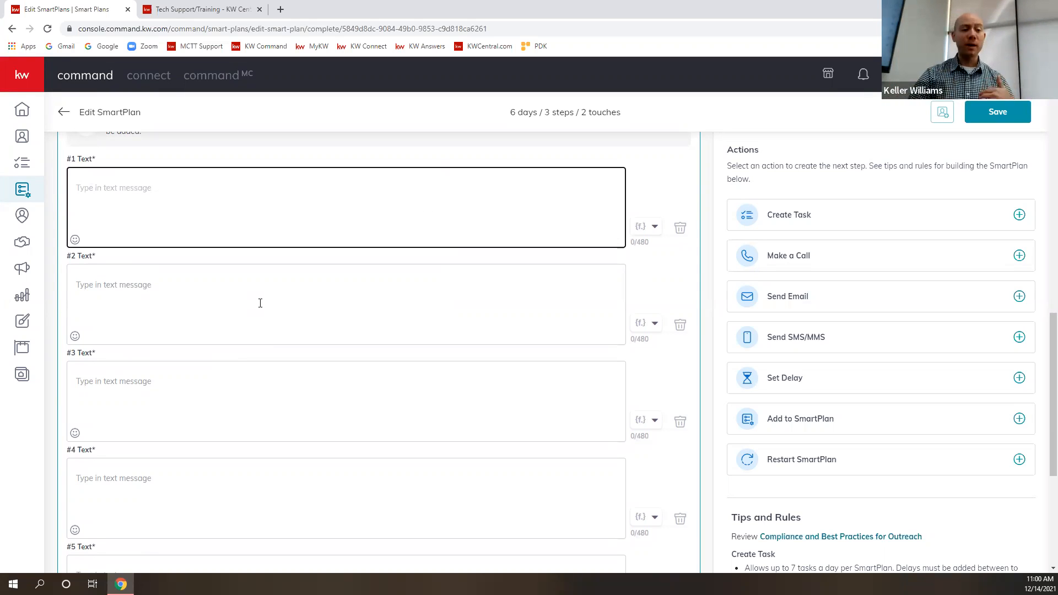
{"action": "left_click", "coordinate": [138, 294]}
{"action": "left_click", "coordinate": [110, 378]}
{"action": "left_click", "coordinate": [180, 478]}
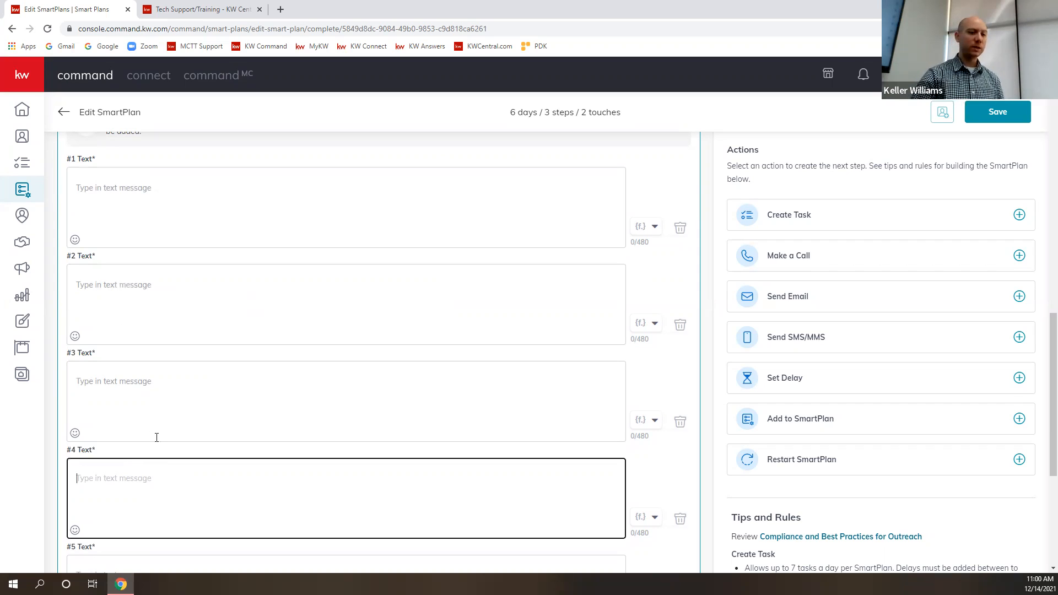
{"action": "left_click", "coordinate": [169, 183]}
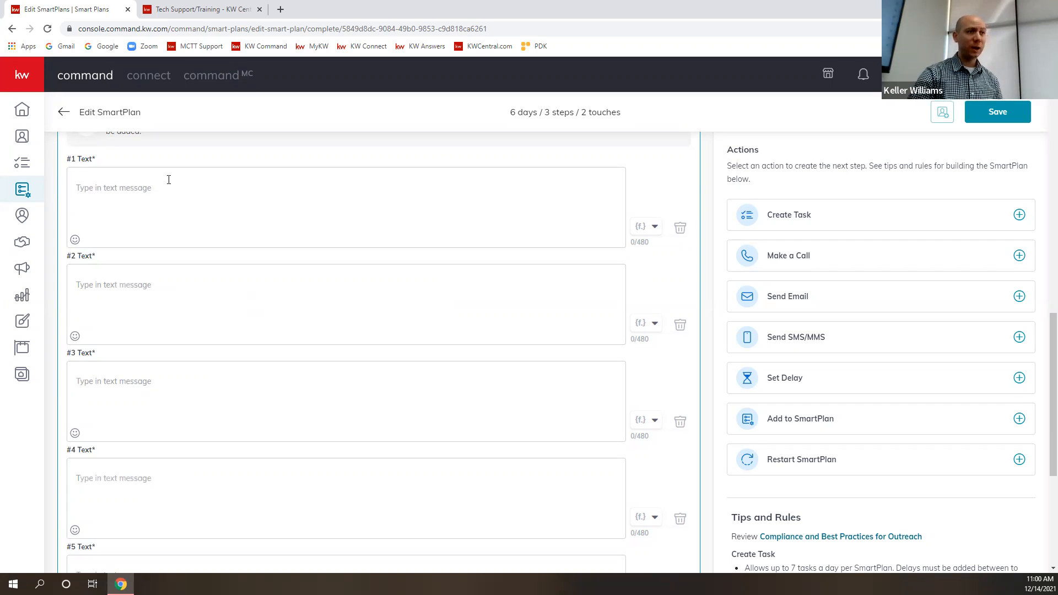
{"action": "scroll", "coordinate": [268, 219], "scroll_direction": "down", "scroll_amount": 5}
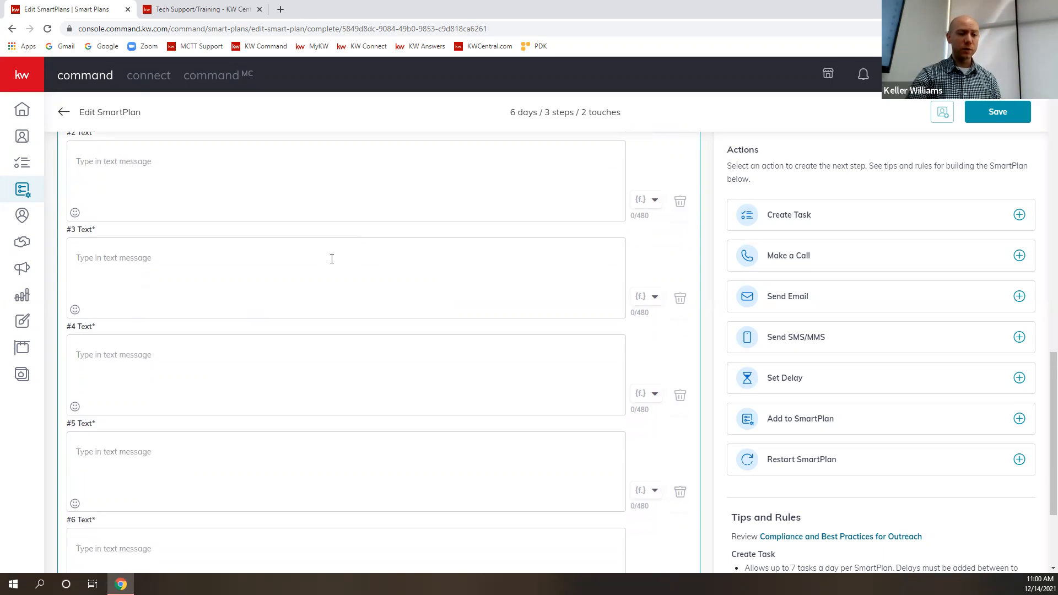
{"action": "scroll", "coordinate": [281, 362], "scroll_direction": "up", "scroll_amount": 8}
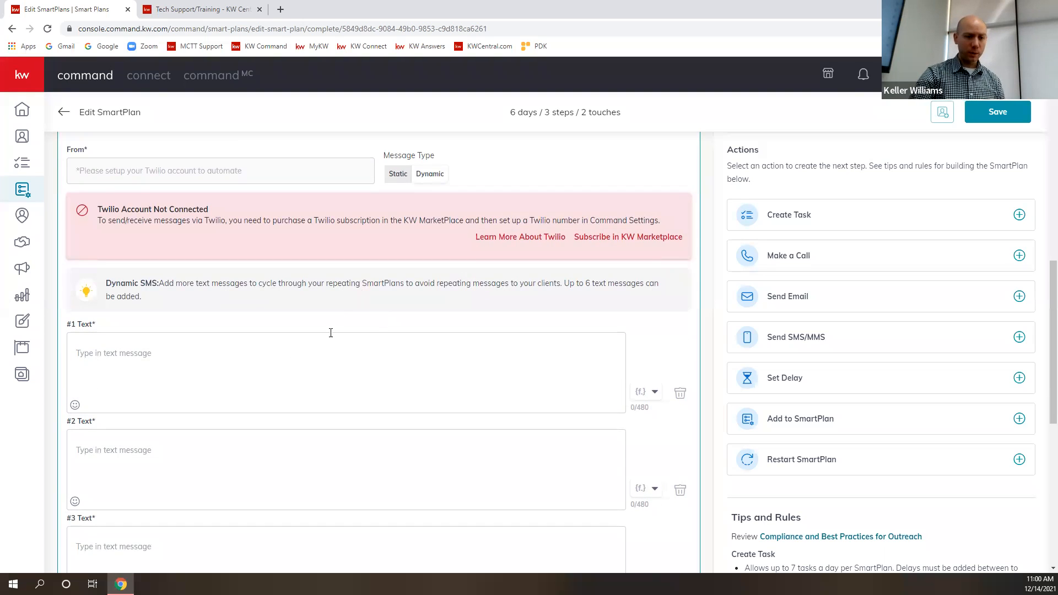
- Set the SMS message type to Static and enter "This thing is great -" as the text
{"action": "left_click", "coordinate": [397, 174]}
{"action": "left_click", "coordinate": [205, 386]}
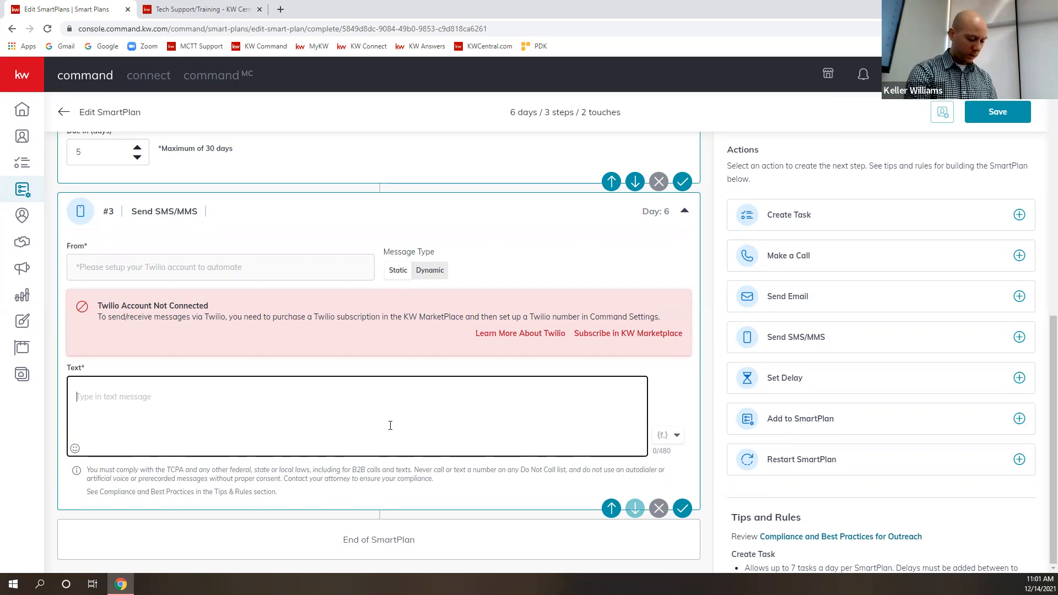
{"action": "type", "text": "This thing"}
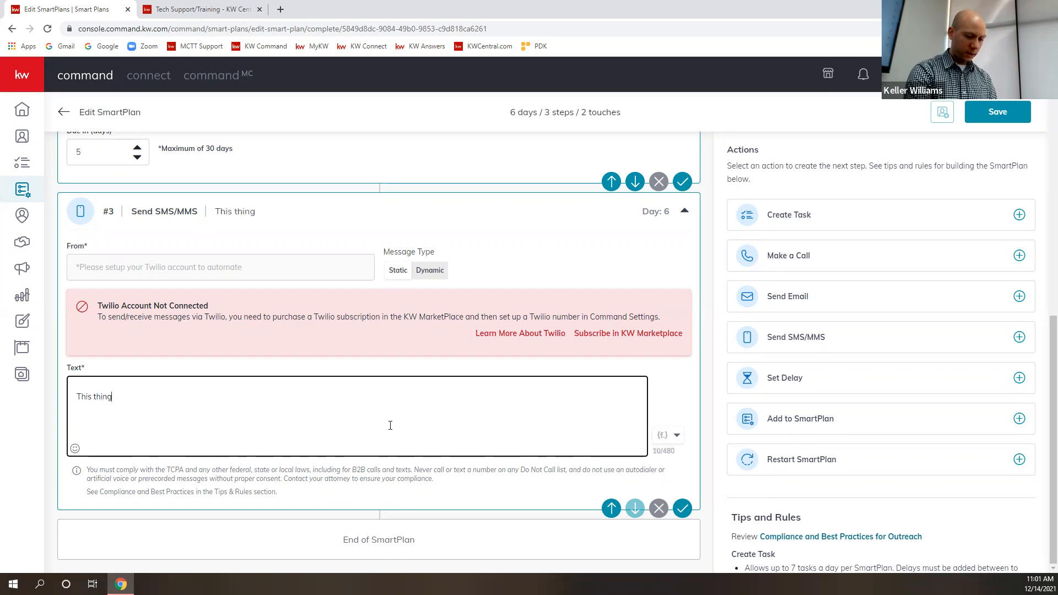
{"action": "type", "text": " is great"}
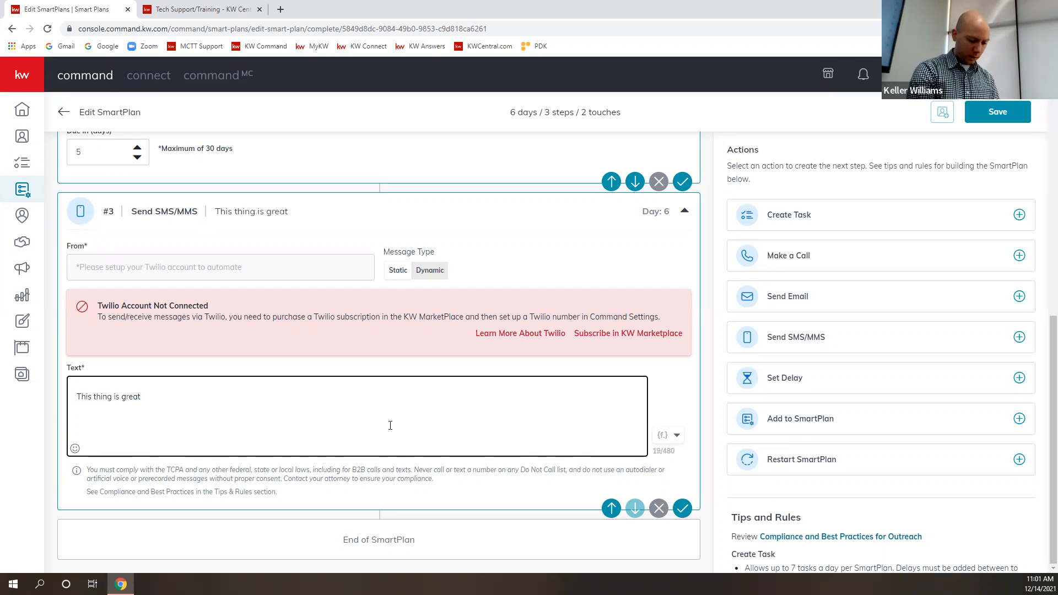
{"action": "left_click", "coordinate": [675, 436]}
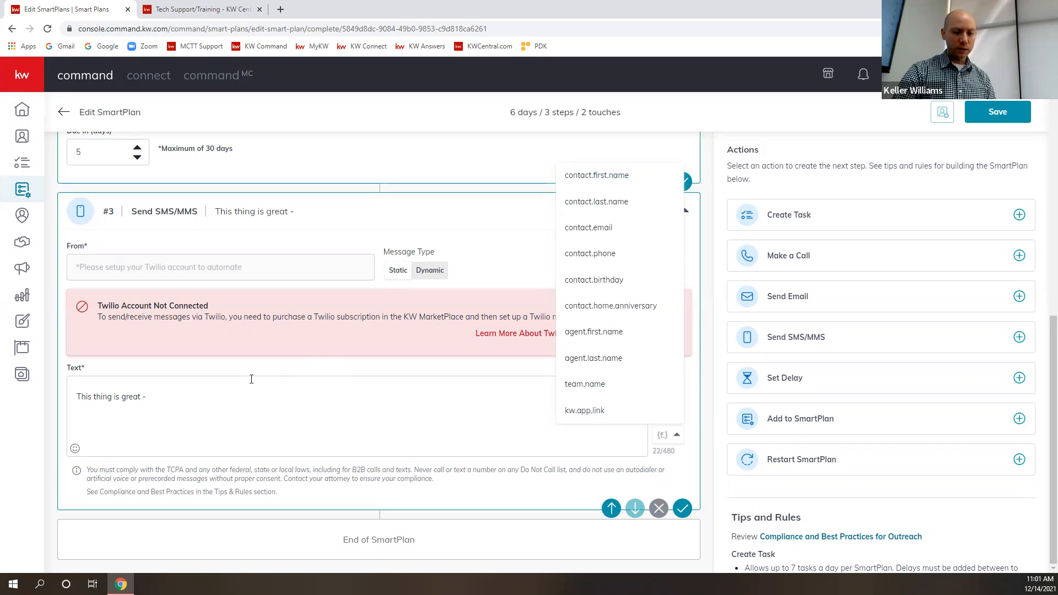
- Replace the SMS text with "Hello {contact.first.name} I'm {agent.first.name}", using the contact and agent first name merge fields
{"action": "left_click", "coordinate": [186, 397]}
{"action": "left_click_drag", "start_coordinate": [185, 397], "coordinate": [65, 404]}
{"action": "type", "text": "Hello"}
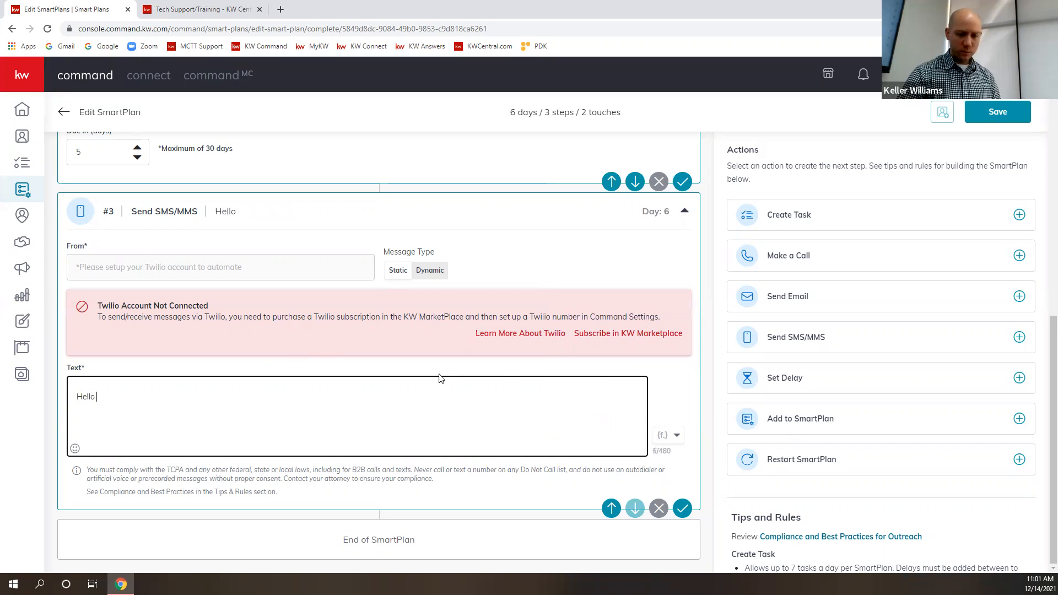
{"action": "left_click", "coordinate": [677, 436]}
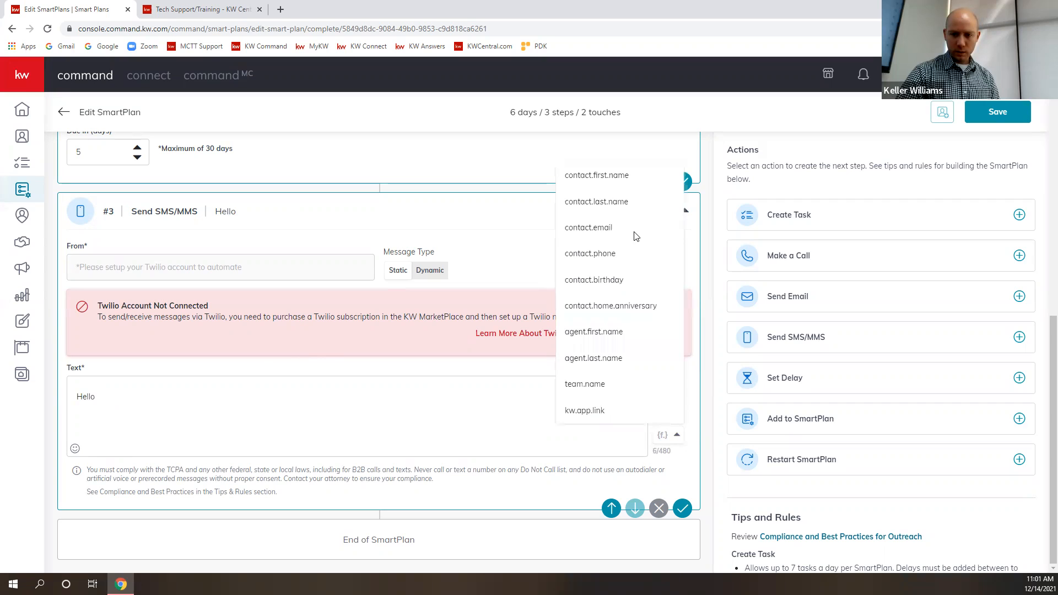
{"action": "left_click", "coordinate": [612, 177]}
{"action": "left_click", "coordinate": [197, 402]}
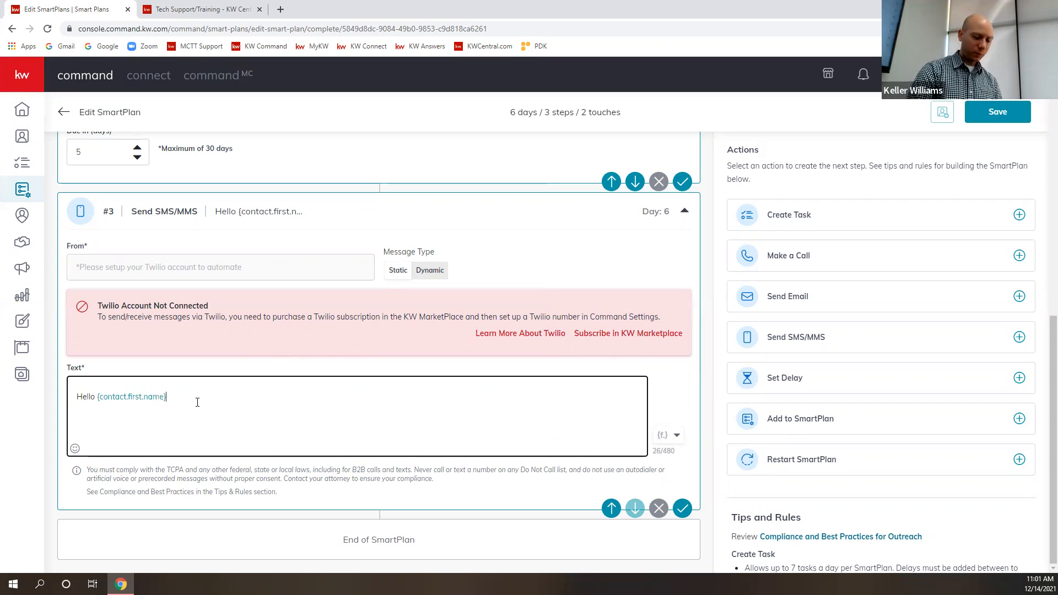
{"action": "type", "text": "I'm"}
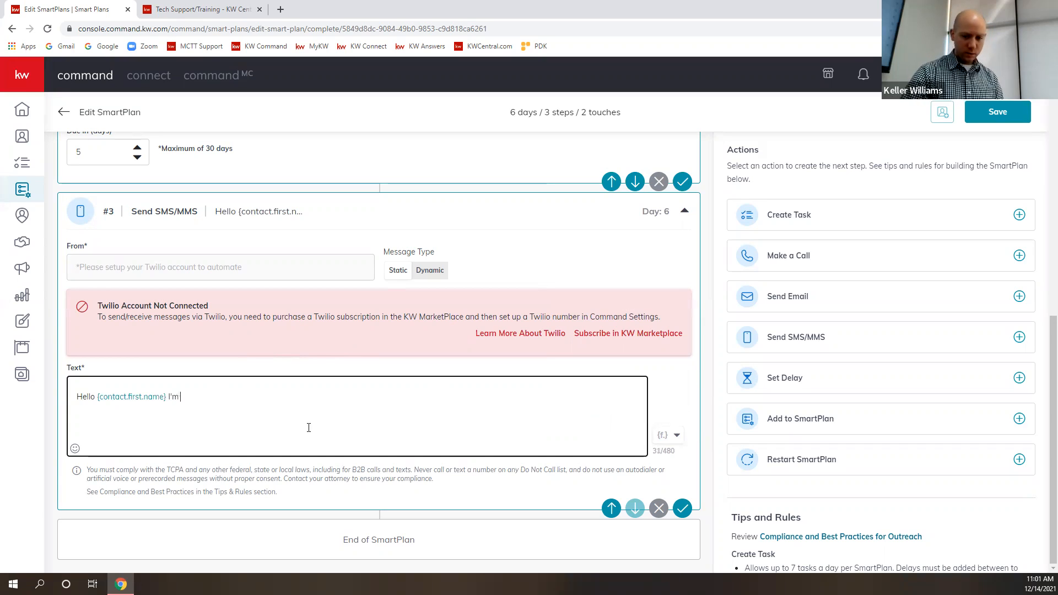
{"action": "left_click", "coordinate": [666, 435]}
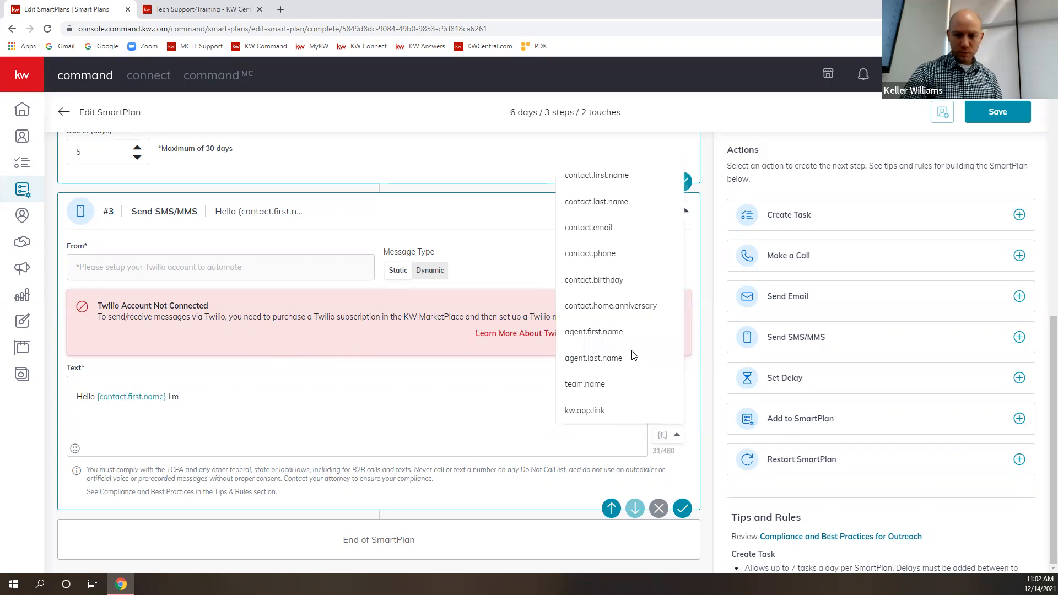
{"action": "left_click", "coordinate": [601, 334]}
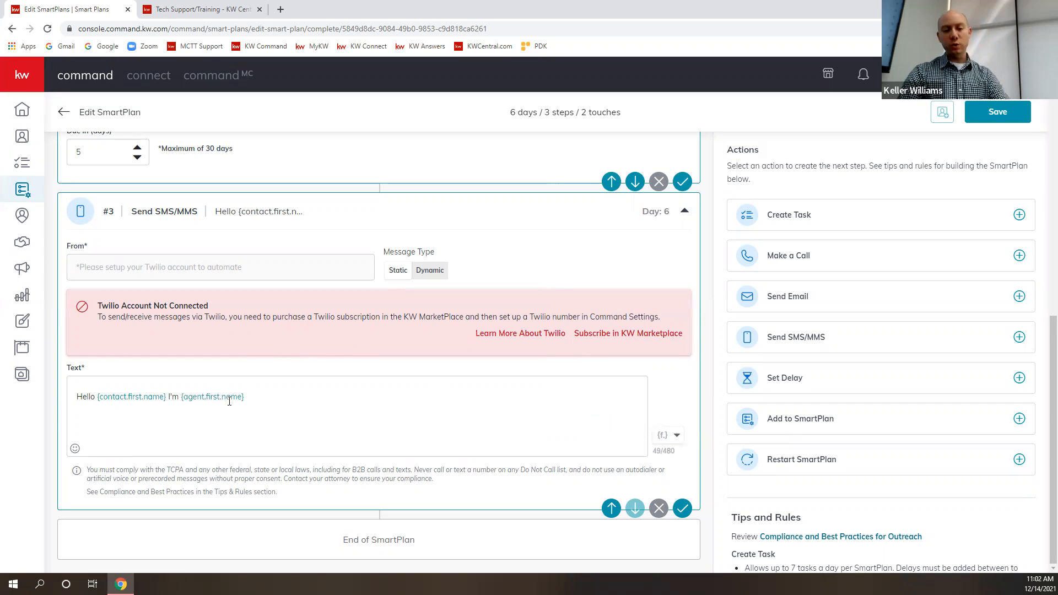
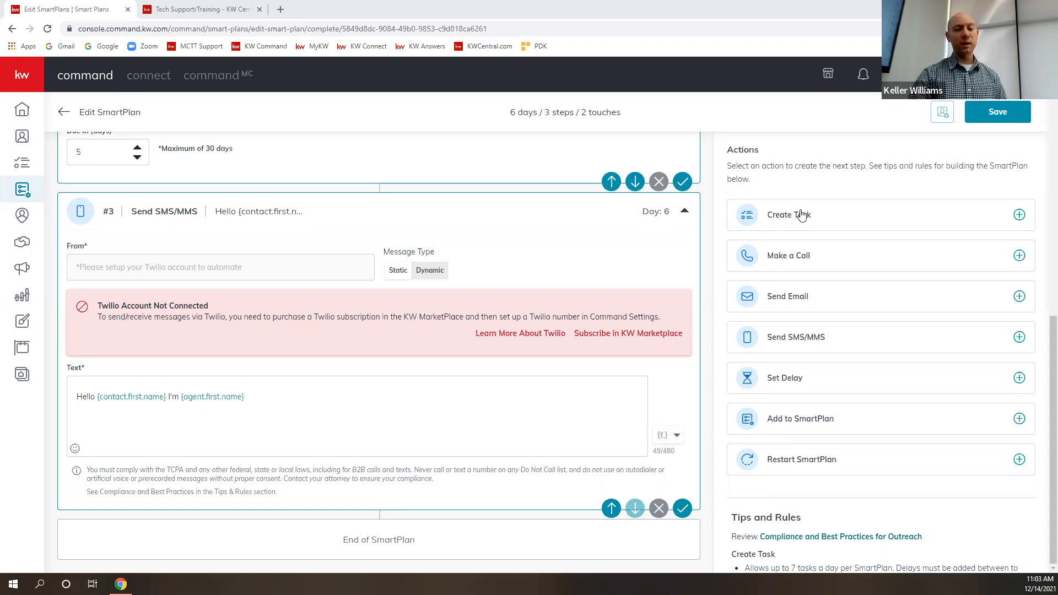
- Add a Create Task step after the SMS step, due today, with the Touch task type
{"action": "left_click", "coordinate": [1019, 215]}
{"action": "left_click", "coordinate": [139, 288]}
{"action": "left_click", "coordinate": [140, 290]}
{"action": "left_click", "coordinate": [276, 285]}
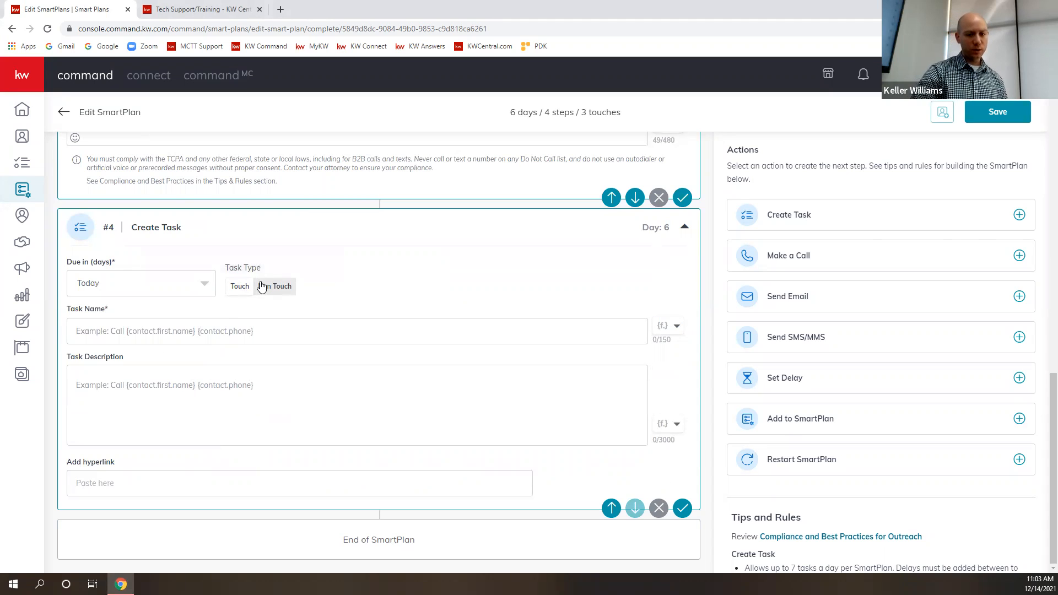
{"action": "left_click", "coordinate": [240, 288]}
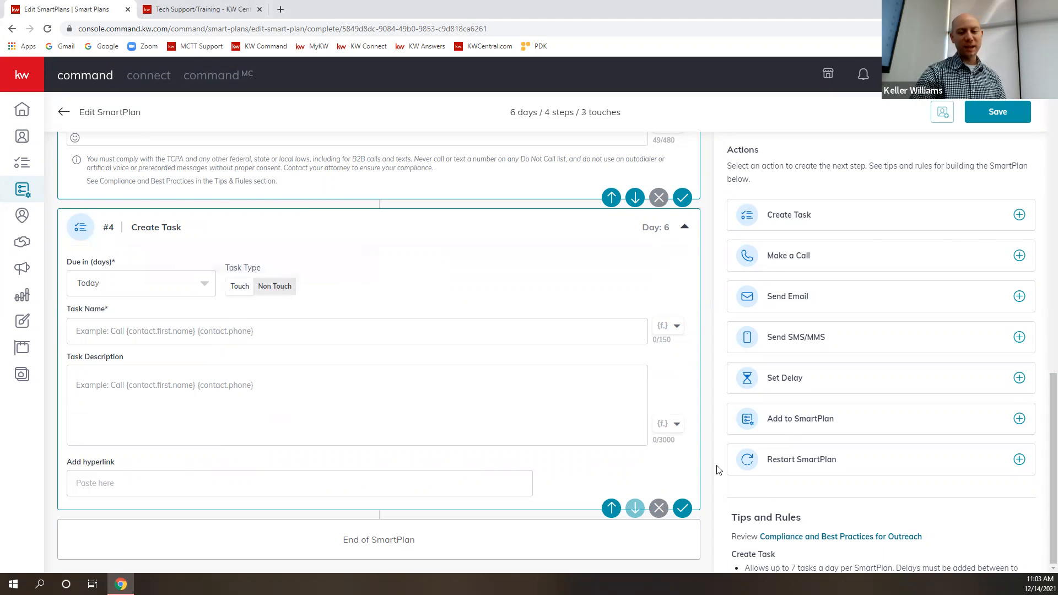
{"action": "scroll", "coordinate": [849, 489], "scroll_direction": "down", "scroll_amount": 7}
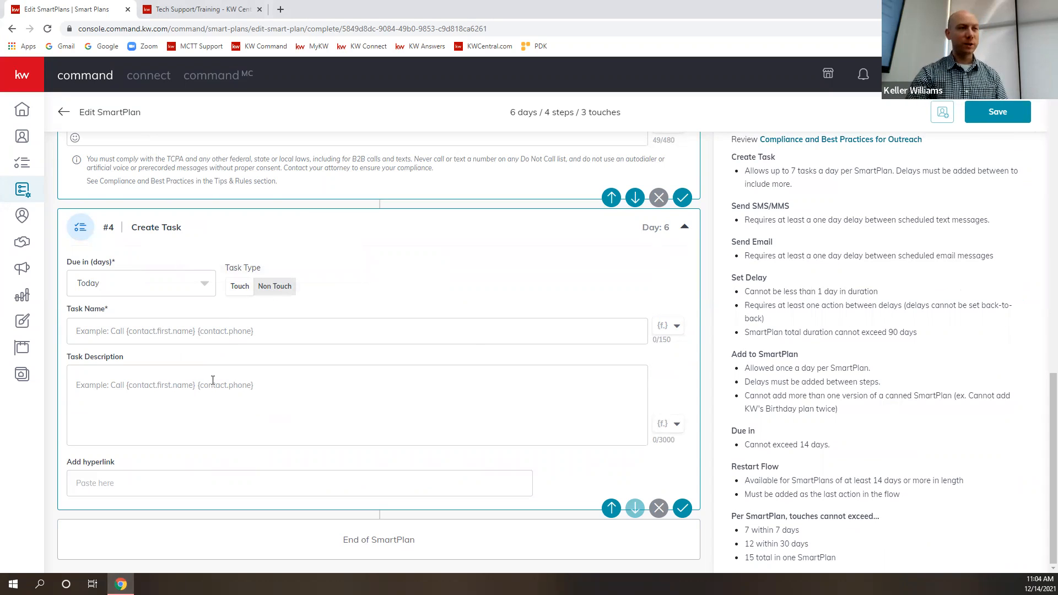
{"action": "left_click", "coordinate": [281, 289]}
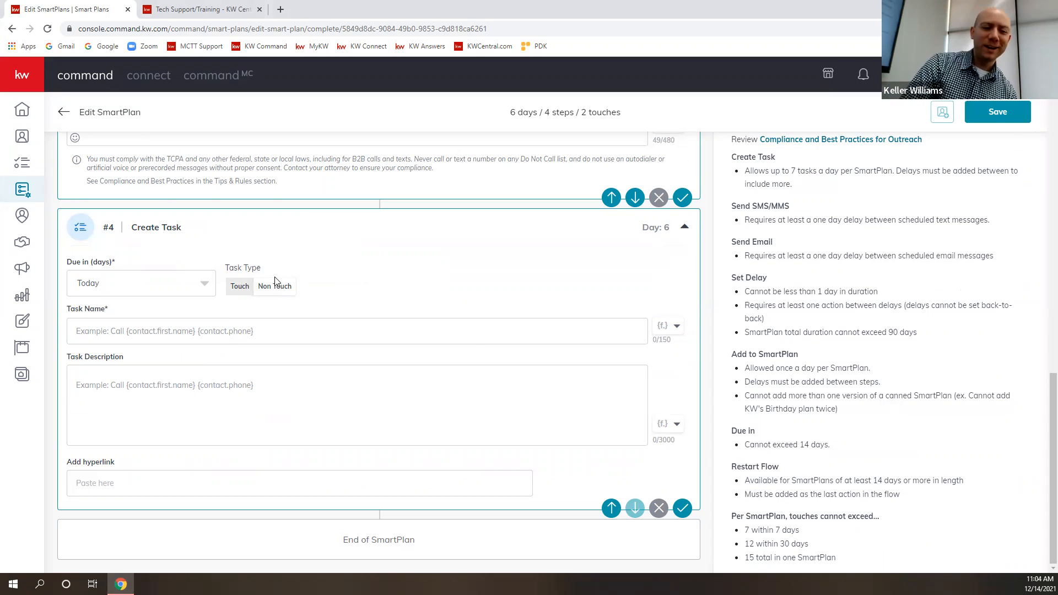
{"action": "left_click", "coordinate": [243, 290]}
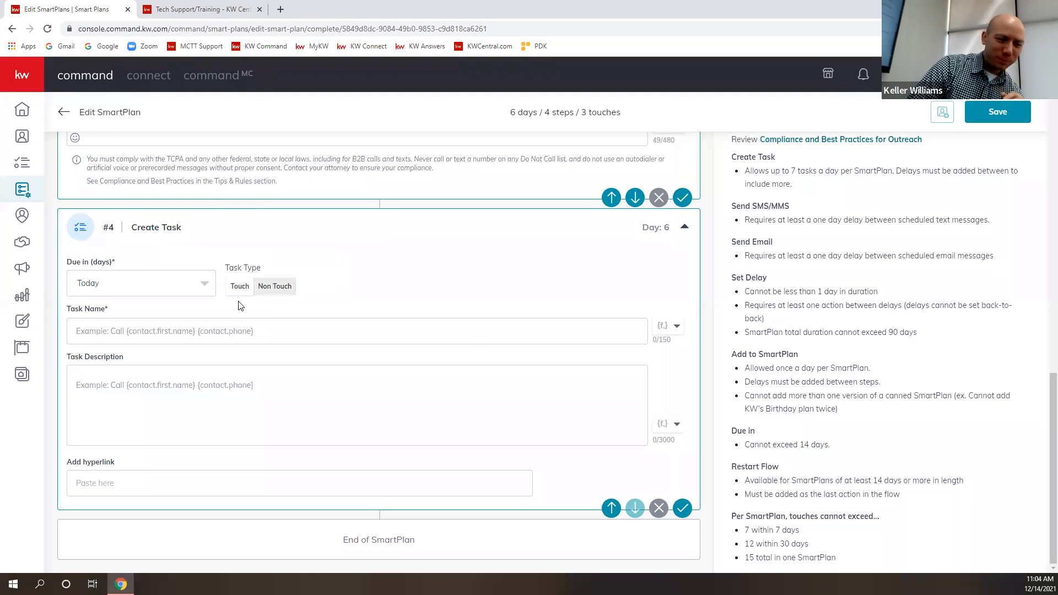
- Name the task "Reach out on Facebook Messenger to {contact.first.name} {contact.last.name}", using the contact first and last name merge fields
{"action": "left_click", "coordinate": [155, 332]}
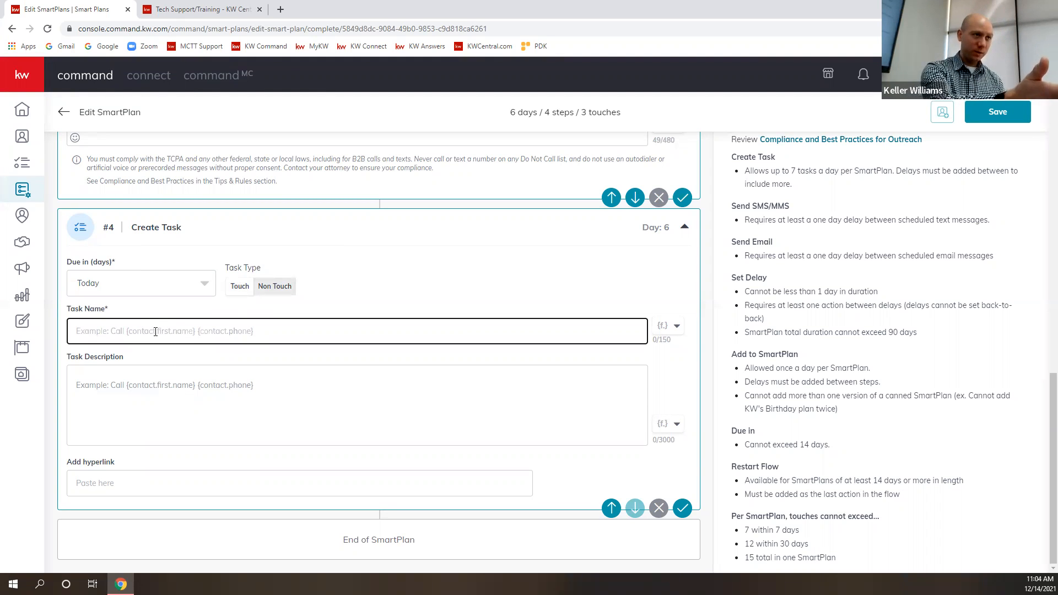
{"action": "type", "text": "Reach "}
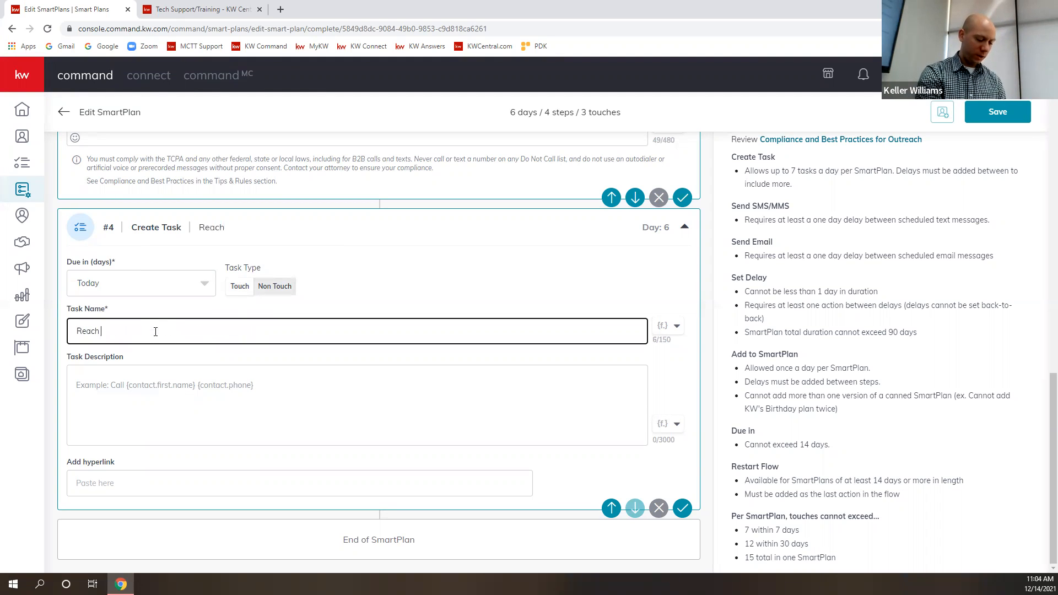
{"action": "type", "text": "out on Facebook Messenger to"}
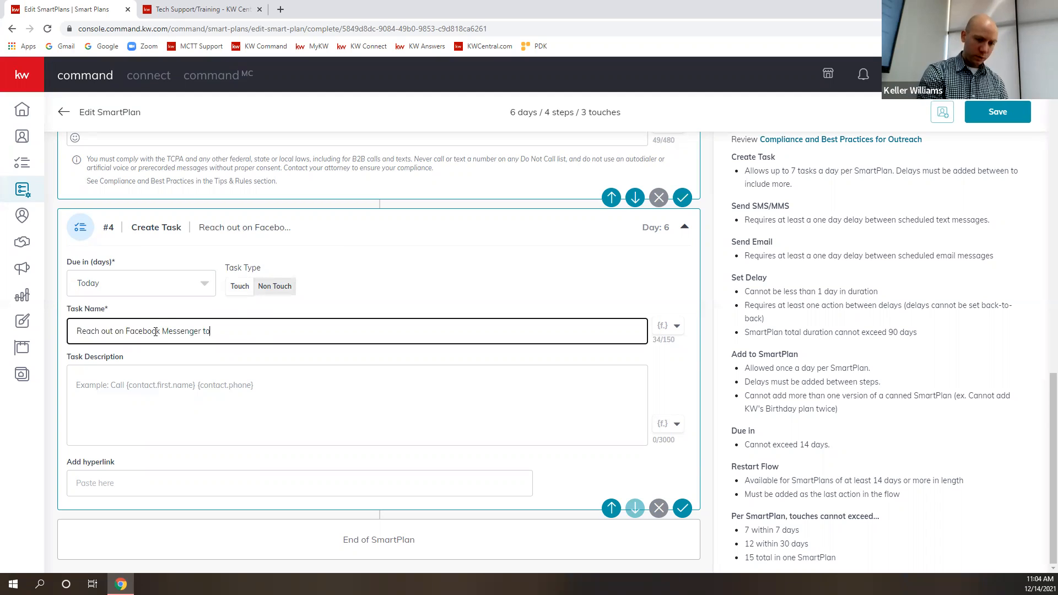
{"action": "left_click", "coordinate": [669, 335]}
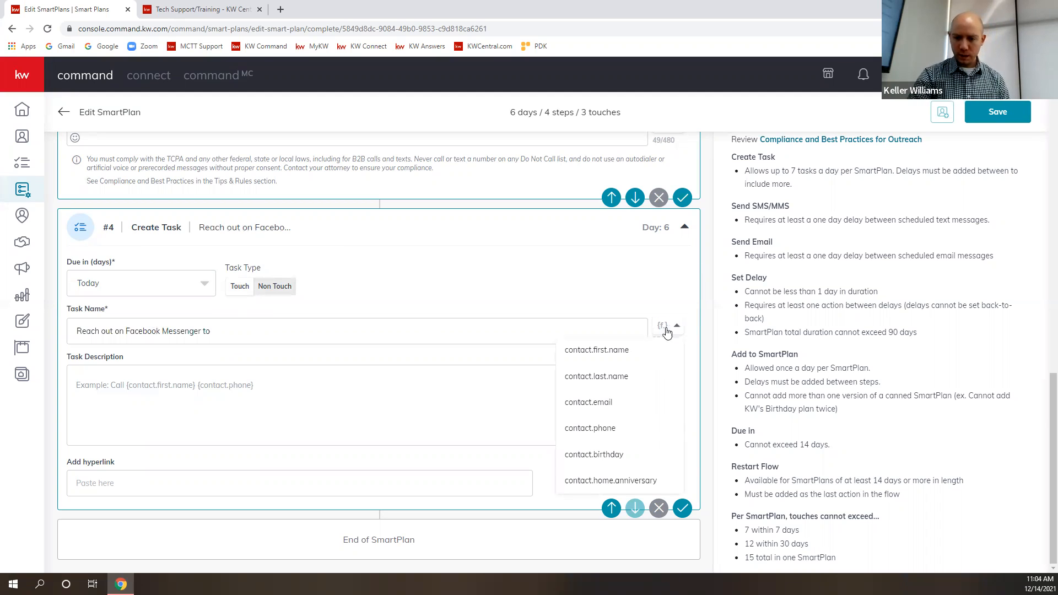
{"action": "left_click", "coordinate": [628, 355]}
{"action": "left_click", "coordinate": [322, 332]}
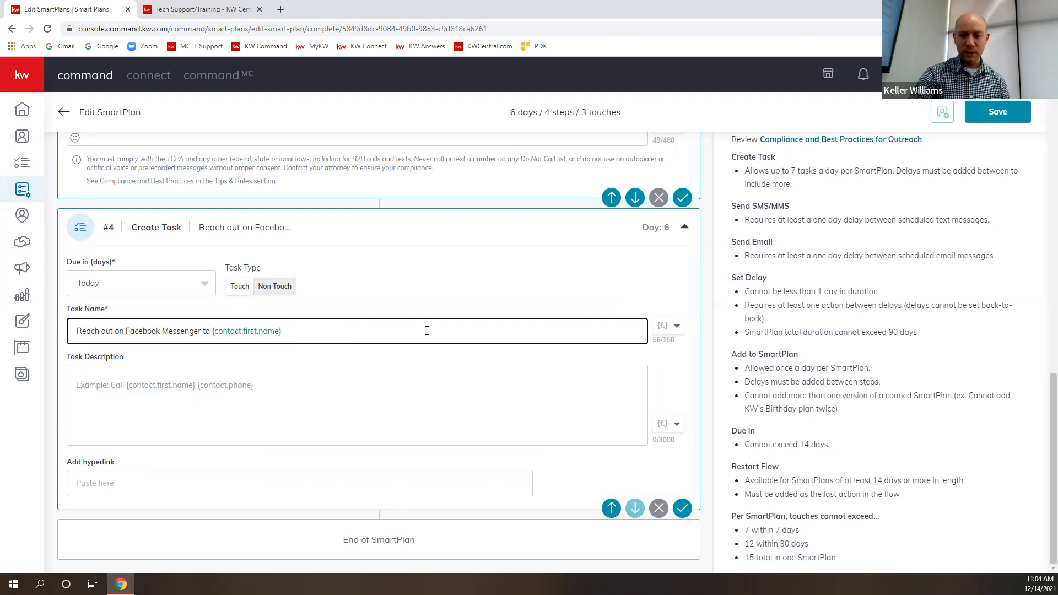
{"action": "left_click", "coordinate": [676, 328]}
{"action": "left_click", "coordinate": [614, 374]}
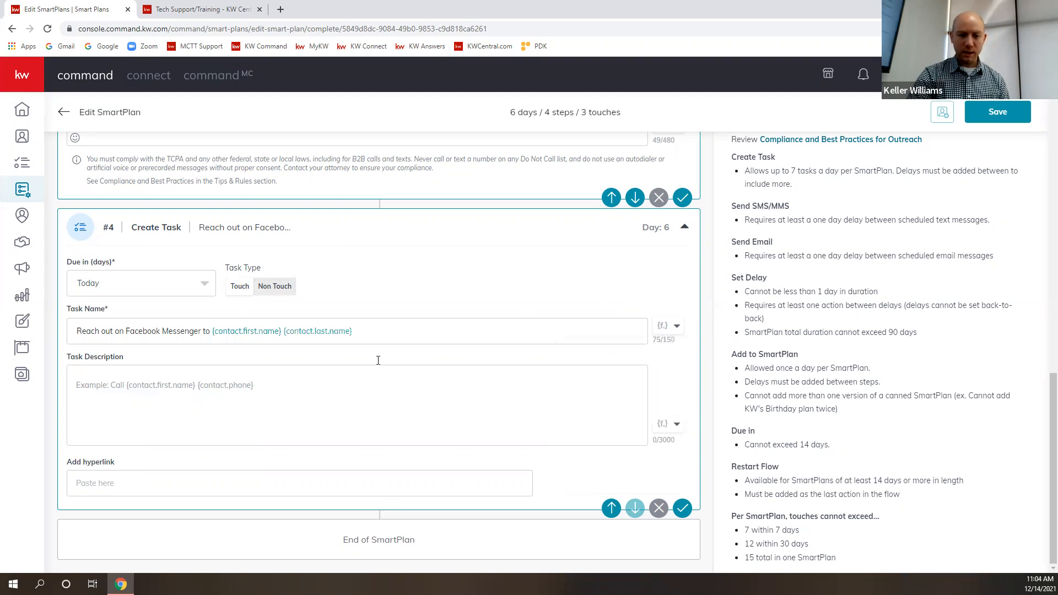
- Enter "This is the dog lovers smart plan" as the task description
{"action": "left_click", "coordinate": [135, 394]}
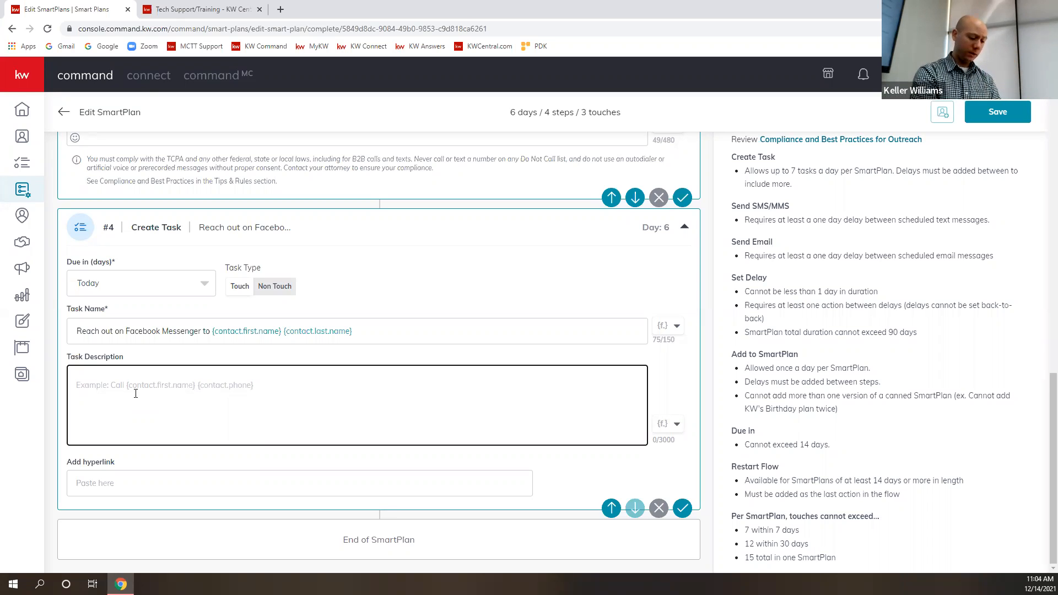
{"action": "type", "text": "This "}
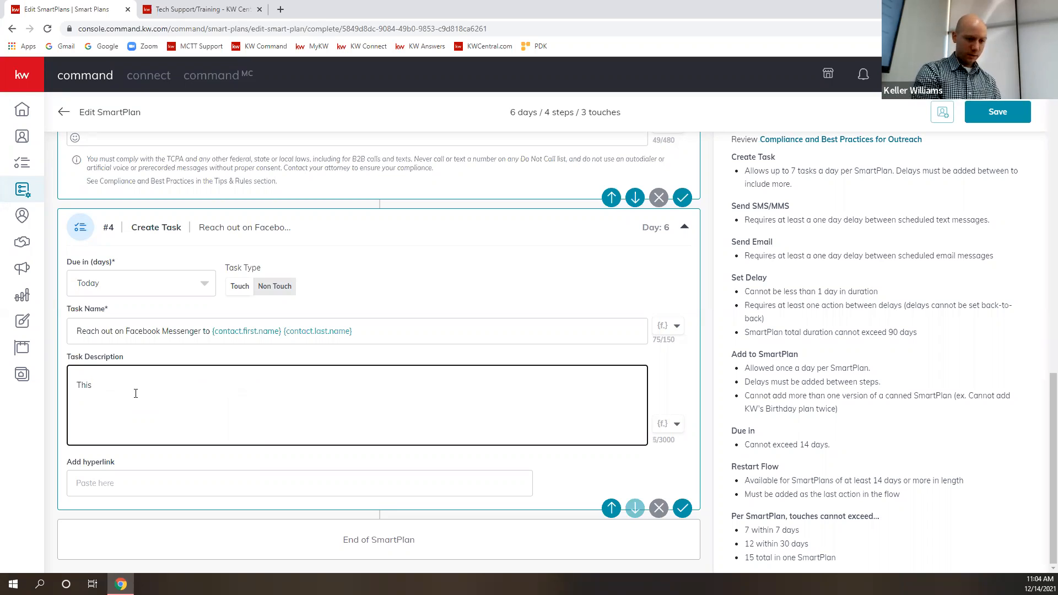
{"action": "type", "text": "is the d"}
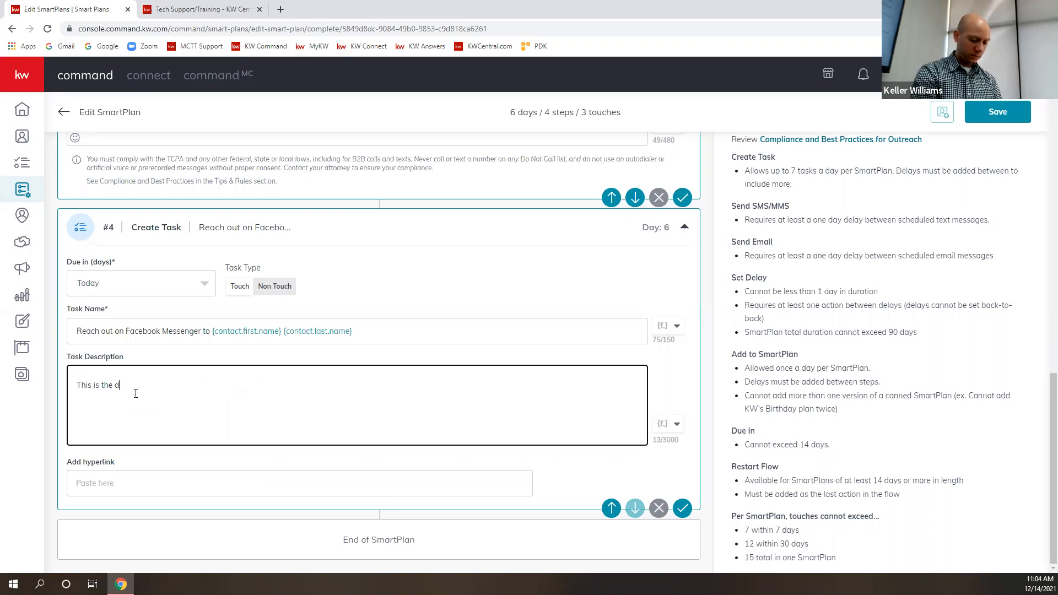
{"action": "type", "text": "og lovers smart"}
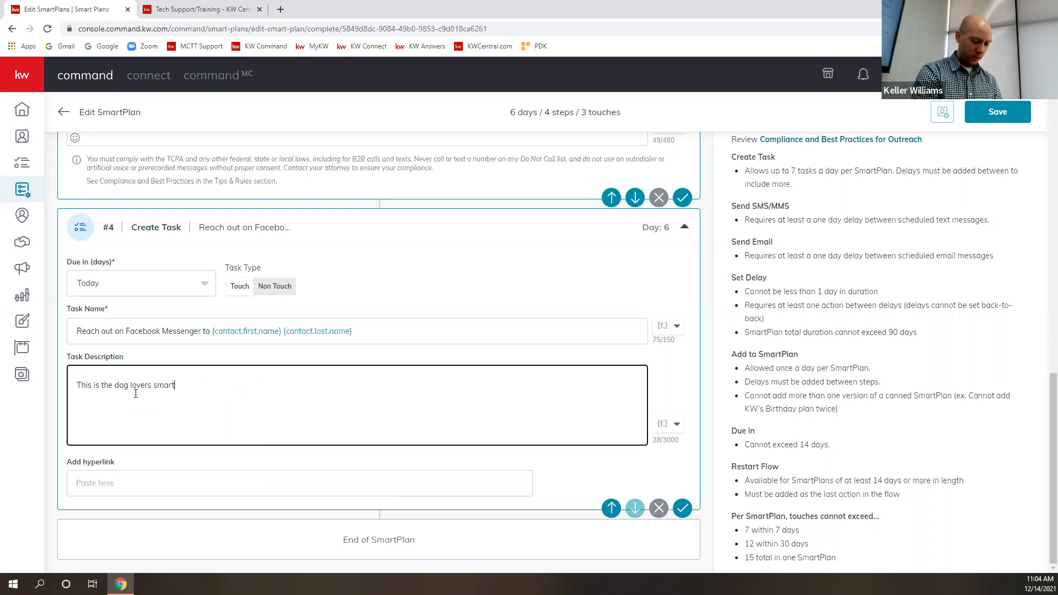
{"action": "type", "text": " plan"}
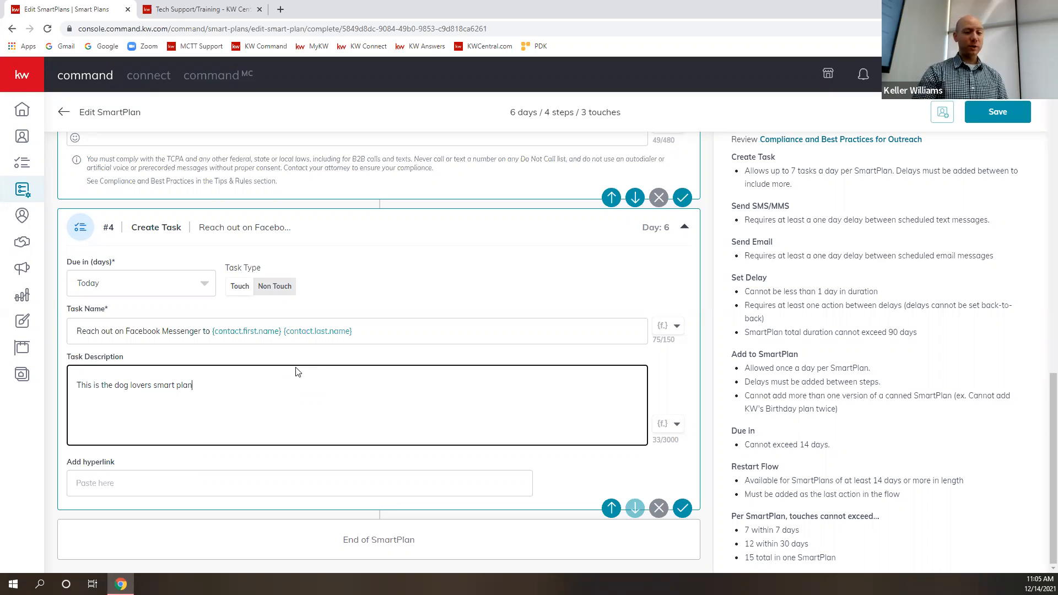
- Replace the task description with "Make a point to get more contact info"
{"action": "key", "text": "BackSpace"}
{"action": "key", "text": "BackSpace"}
{"action": "key", "text": "BackSpace"}
{"action": "key", "text": "BackSpace"}
{"action": "key", "text": "BackSpace"}
{"action": "key", "text": "BackSpace"}
{"action": "key", "text": "BackSpace"}
{"action": "key", "text": "BackSpace"}
{"action": "key", "text": "BackSpace"}
{"action": "key", "text": "BackSpace"}
{"action": "key", "text": "BackSpace"}
{"action": "key", "text": "BackSpace"}
{"action": "key", "text": "BackSpace"}
{"action": "key", "text": "BackSpace"}
{"action": "key", "text": "BackSpace"}
{"action": "key", "text": "BackSpace"}
{"action": "key", "text": "BackSpace"}
{"action": "key", "text": "BackSpace"}
{"action": "key", "text": "BackSpace"}
{"action": "key", "text": "BackSpace"}
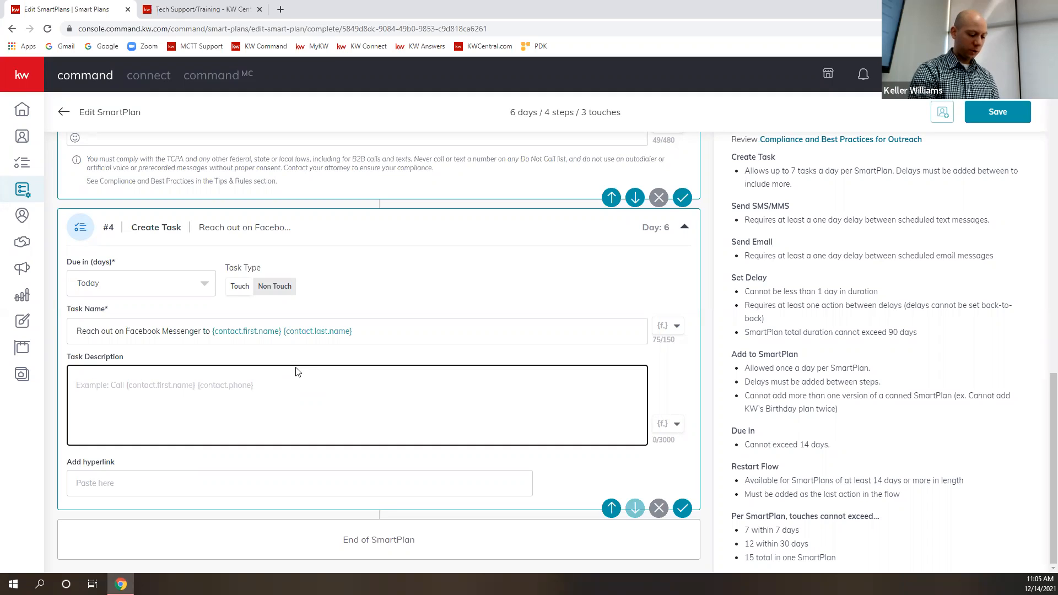
{"action": "type", "text": "Make a poi"}
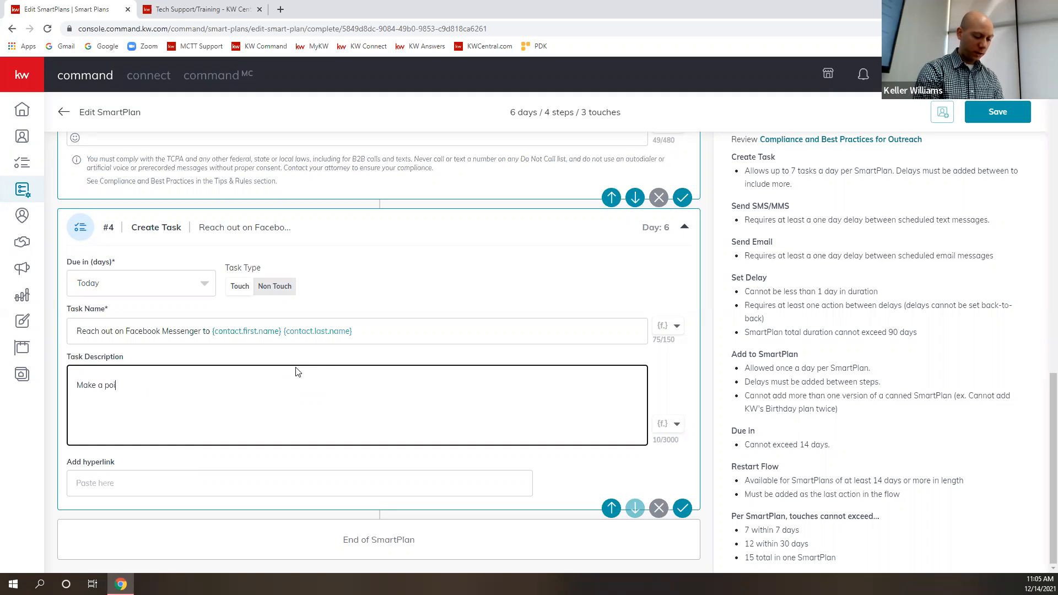
{"action": "type", "text": "nt to get more"}
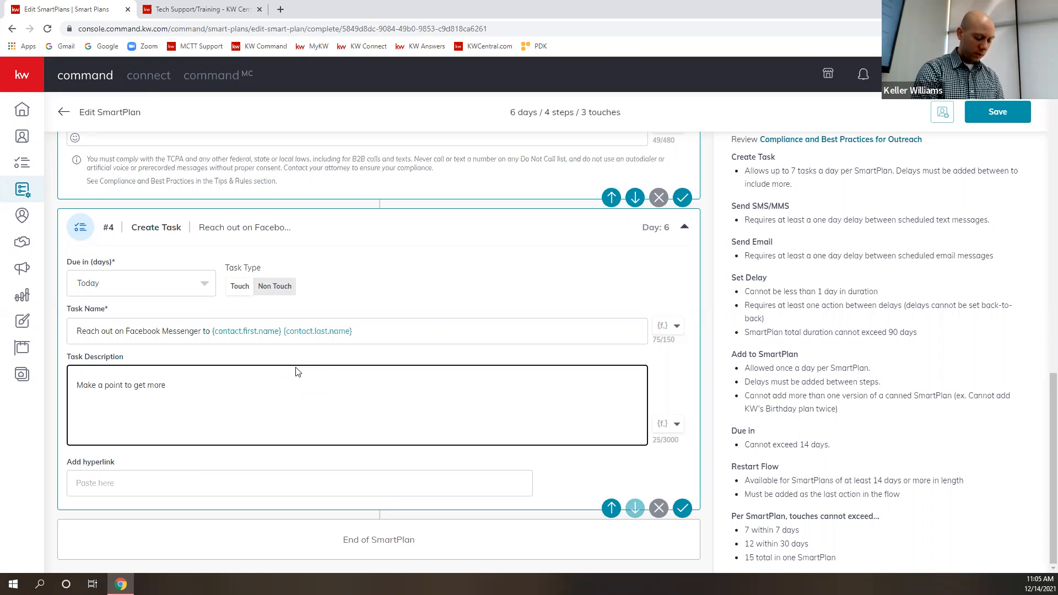
{"action": "type", "text": " contact i"}
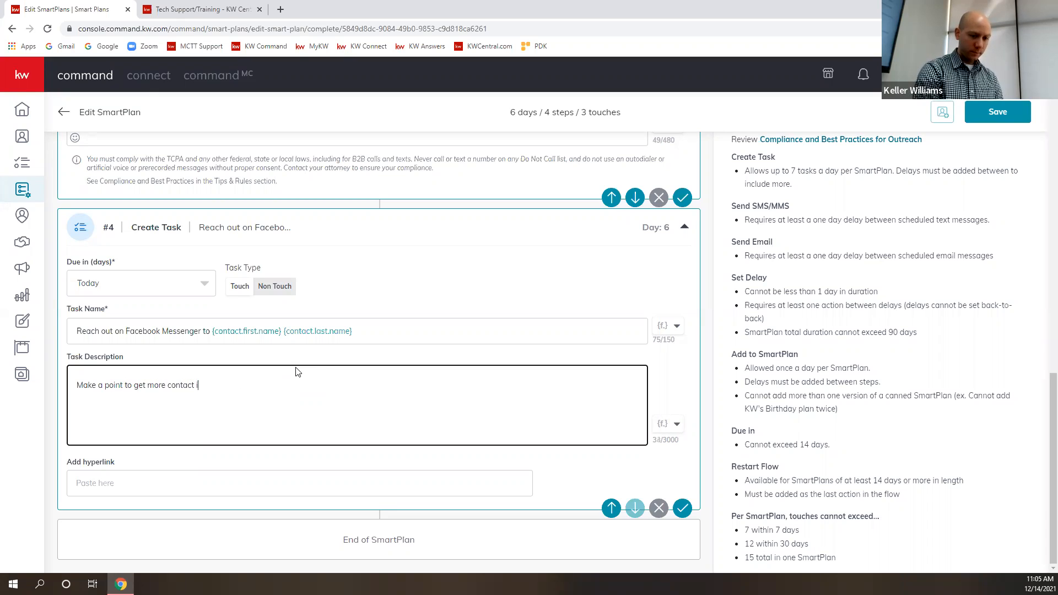
{"action": "type", "text": "nfo"}
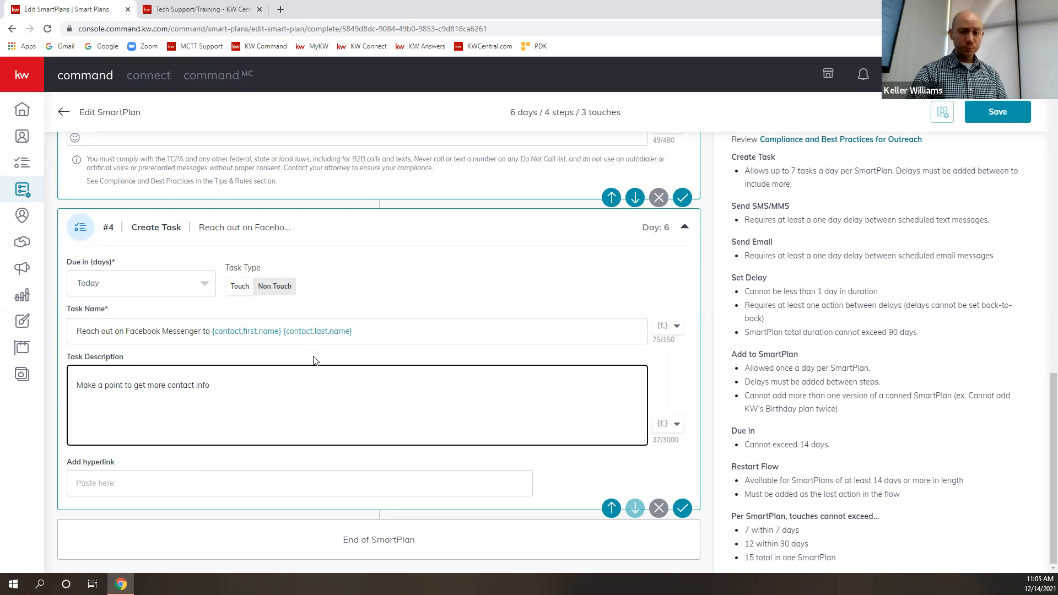
- Add a 1-day delay and move it ahead of the Facebook Messenger task, directly after the SMS step
{"action": "scroll", "coordinate": [319, 352], "scroll_direction": "up", "scroll_amount": 4}
{"action": "scroll", "coordinate": [389, 348], "scroll_direction": "up", "scroll_amount": 10}
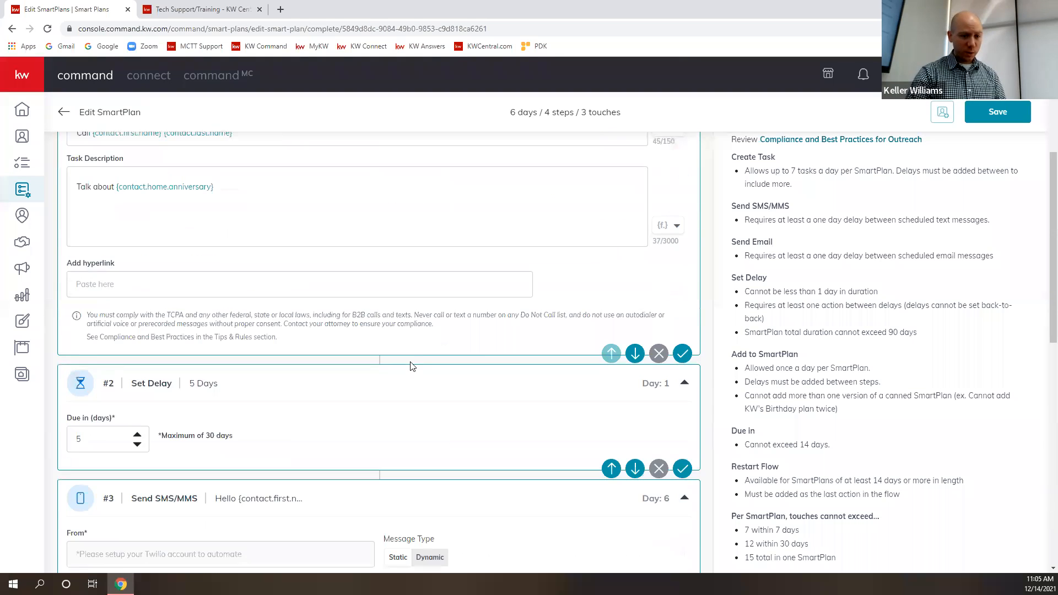
{"action": "scroll", "coordinate": [352, 416], "scroll_direction": "down", "scroll_amount": 5}
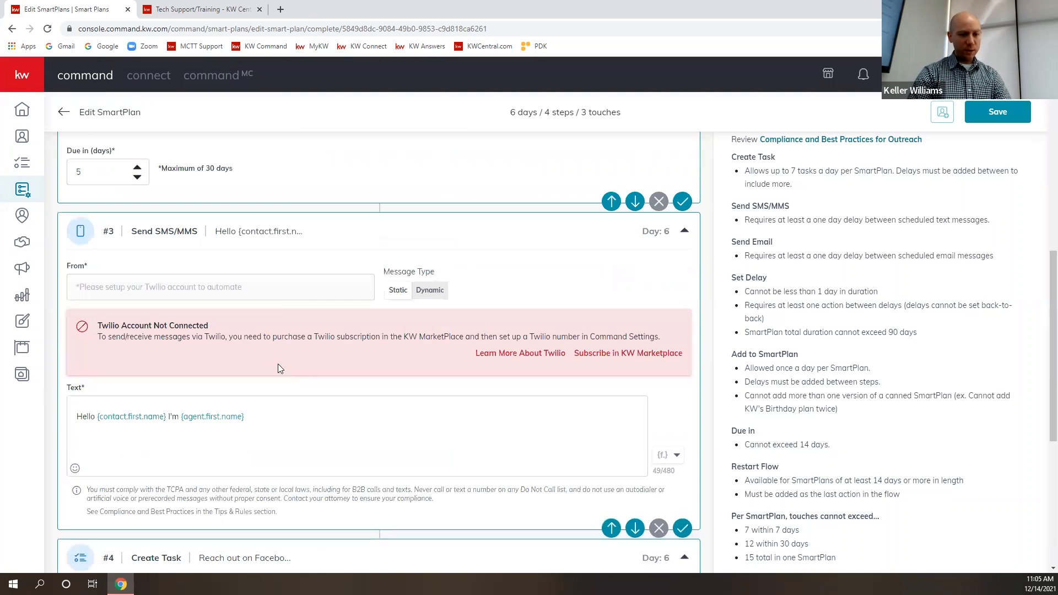
{"action": "scroll", "coordinate": [294, 457], "scroll_direction": "down", "scroll_amount": 6}
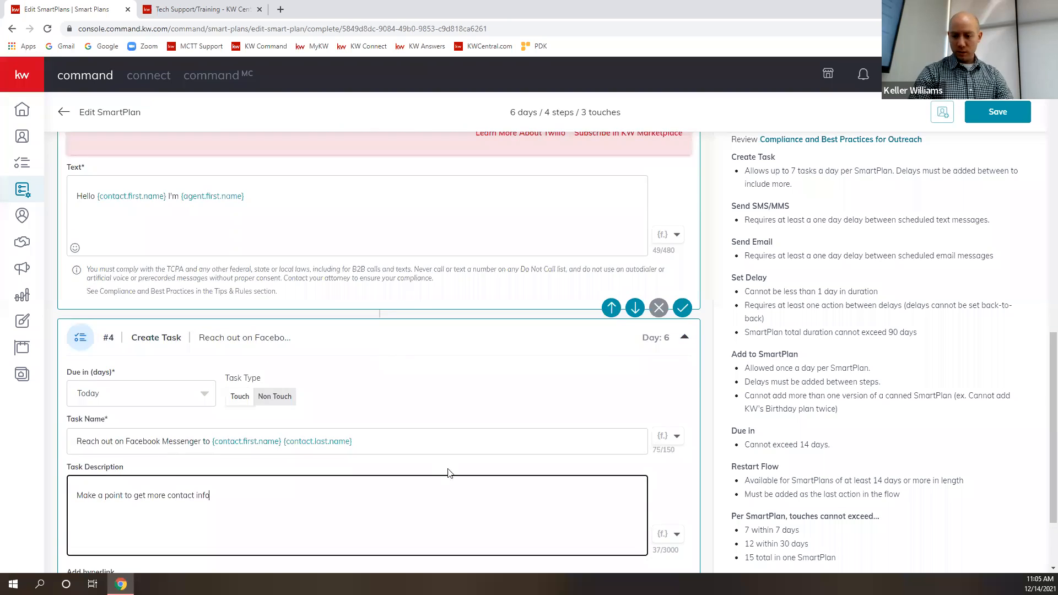
{"action": "scroll", "coordinate": [941, 379], "scroll_direction": "up", "scroll_amount": 4}
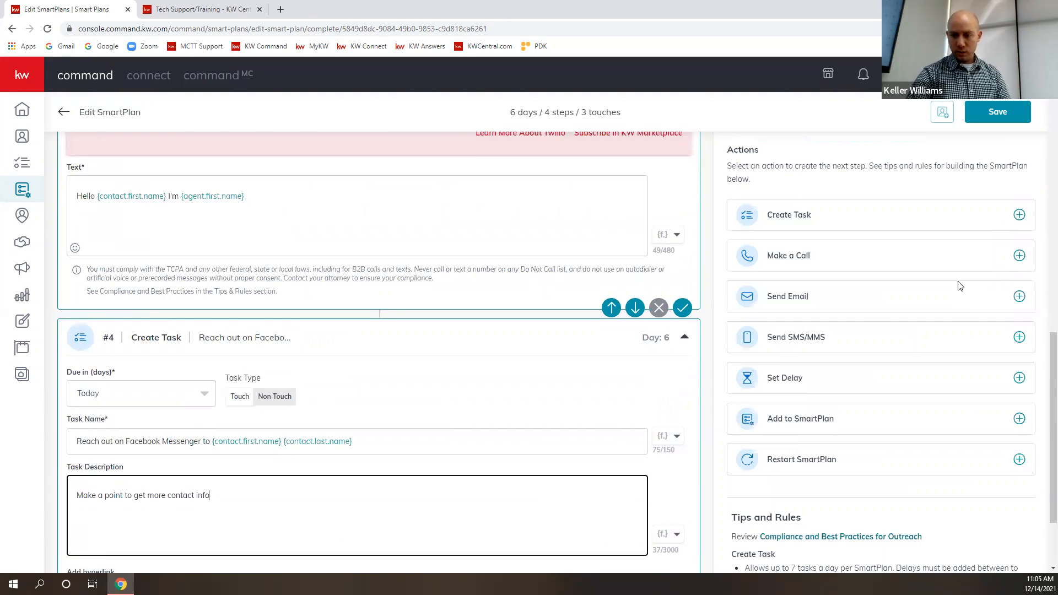
{"action": "left_click", "coordinate": [1019, 378]}
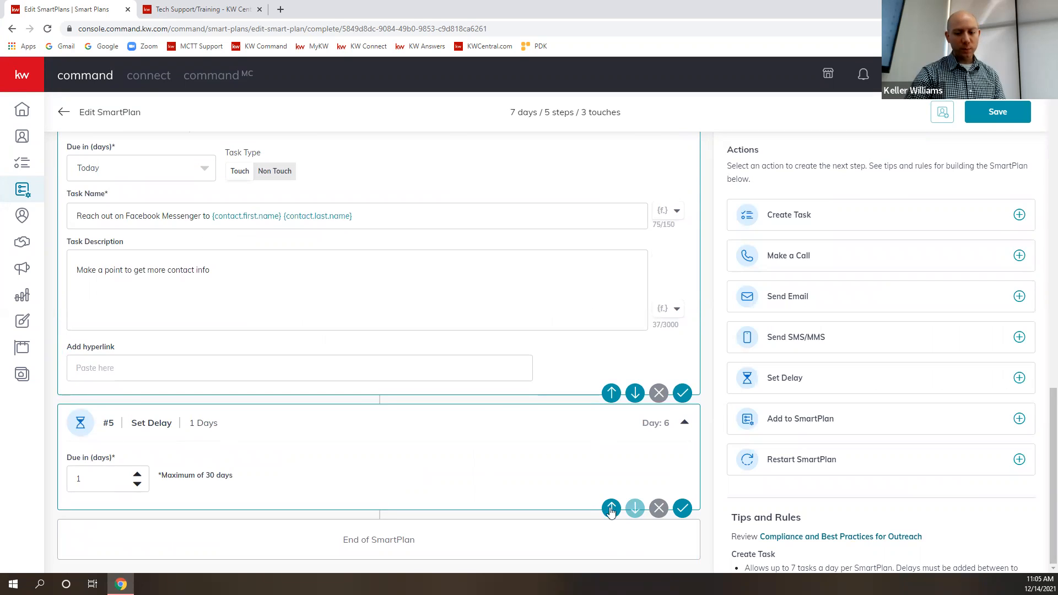
{"action": "scroll", "coordinate": [375, 476], "scroll_direction": "up", "scroll_amount": 7}
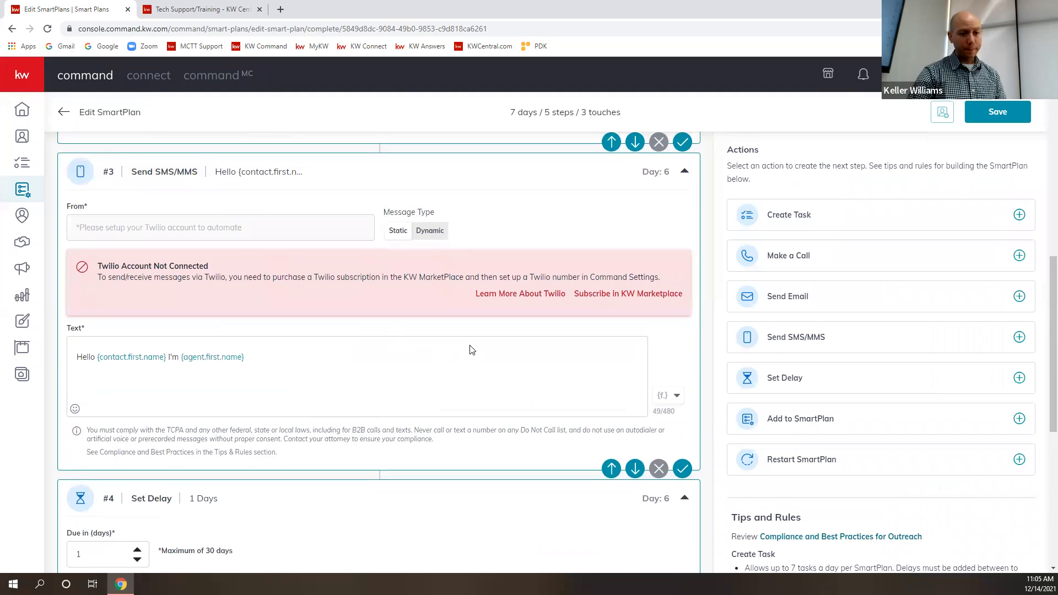
{"action": "scroll", "coordinate": [467, 345], "scroll_direction": "up", "scroll_amount": 4}
{"action": "scroll", "coordinate": [467, 345], "scroll_direction": "down", "scroll_amount": 7}
{"action": "scroll", "coordinate": [457, 351], "scroll_direction": "down", "scroll_amount": 4}
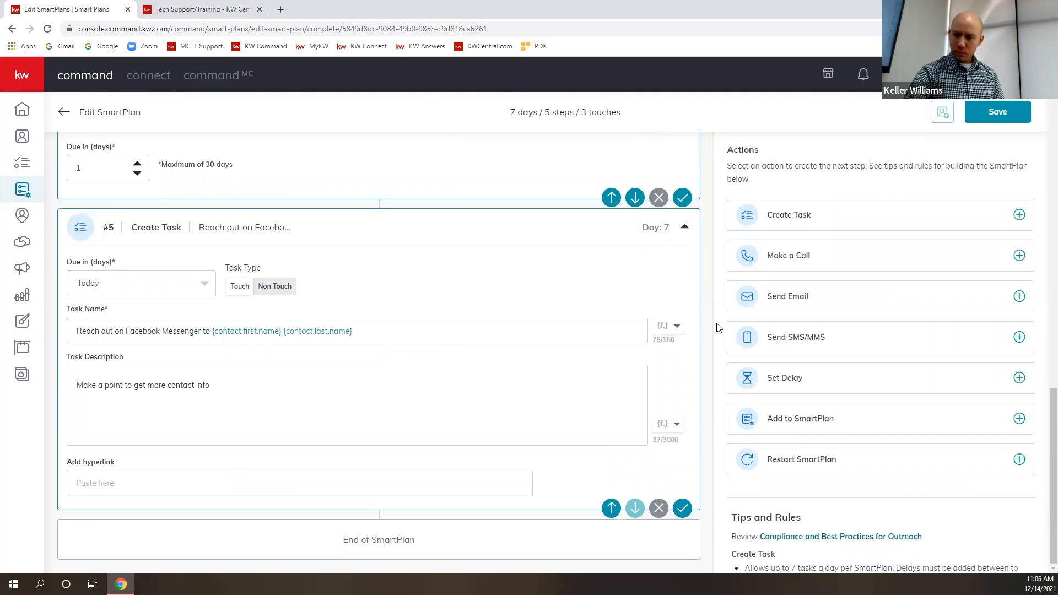
- Add a Send Email step and a 1-day delay, and move the delay ahead of the email
{"action": "scroll", "coordinate": [709, 307], "scroll_direction": "up", "scroll_amount": 2}
{"action": "scroll", "coordinate": [501, 283], "scroll_direction": "up", "scroll_amount": 5}
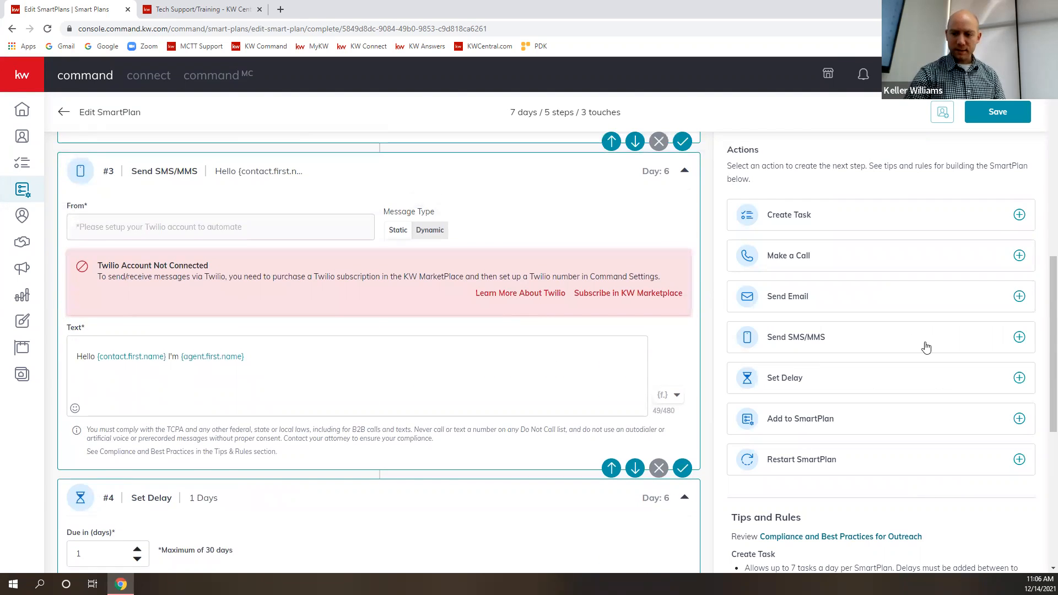
{"action": "scroll", "coordinate": [940, 379], "scroll_direction": "down", "scroll_amount": 2}
{"action": "scroll", "coordinate": [931, 317], "scroll_direction": "up", "scroll_amount": 2}
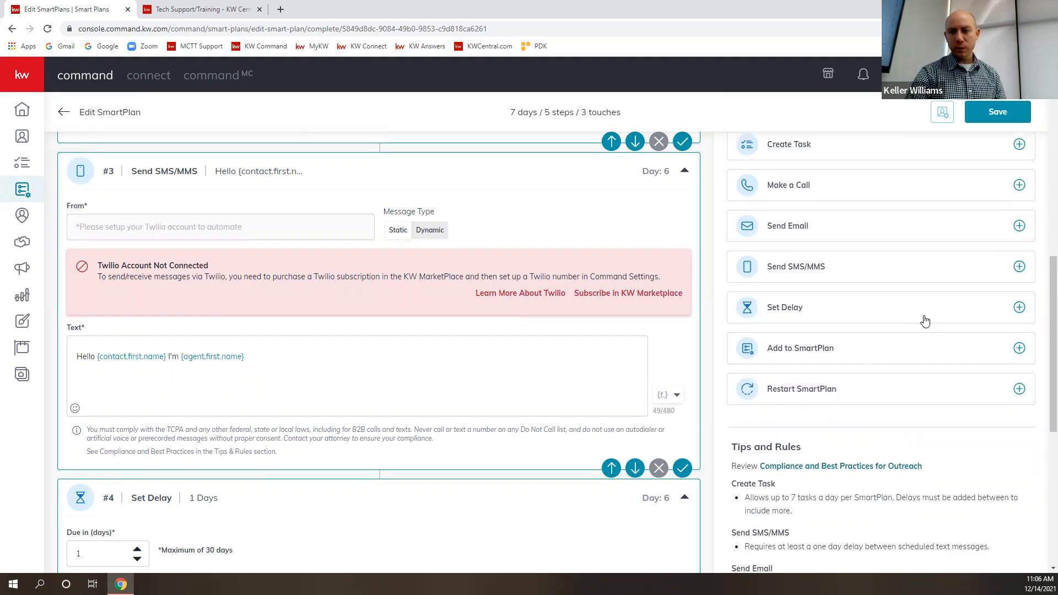
{"action": "left_click", "coordinate": [1019, 297]}
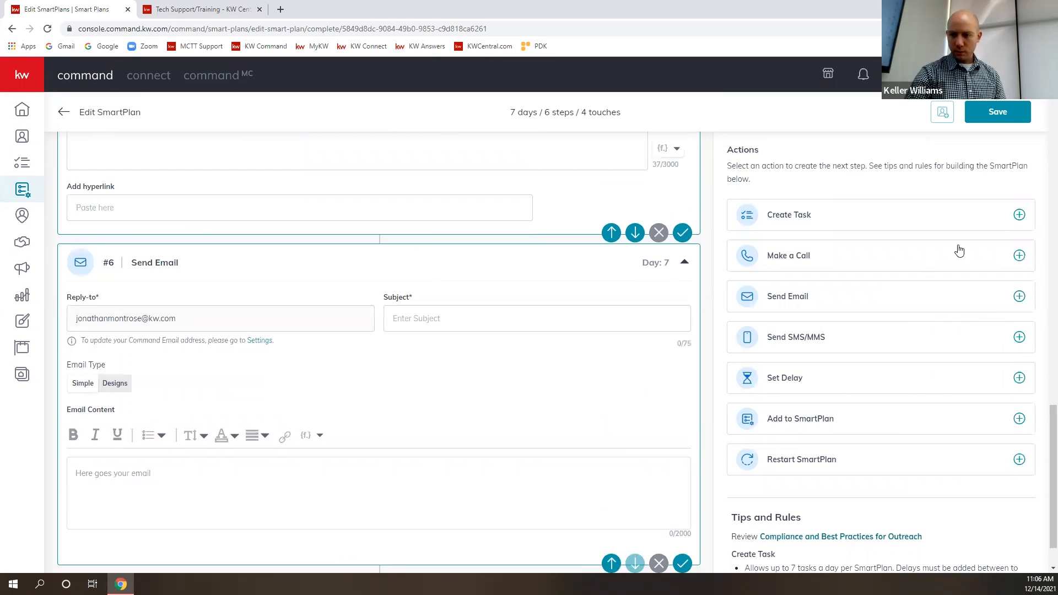
{"action": "left_click", "coordinate": [1019, 378]}
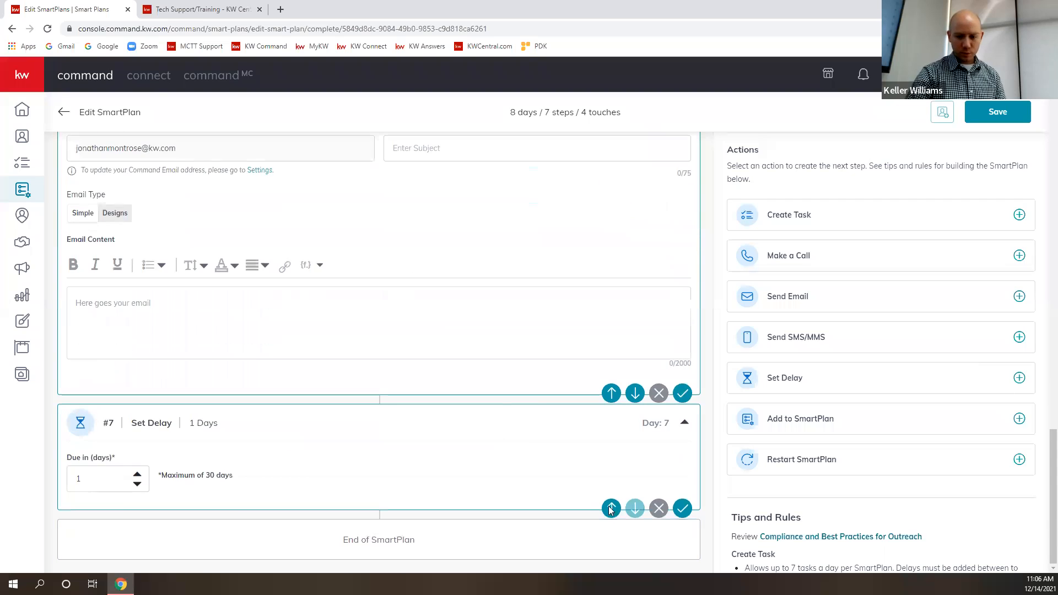
{"action": "left_click", "coordinate": [612, 508]}
- Set the subject of the Send Email step to "great email"
{"action": "scroll", "coordinate": [447, 374], "scroll_direction": "up", "scroll_amount": 6}
{"action": "scroll", "coordinate": [423, 396], "scroll_direction": "down", "scroll_amount": 6}
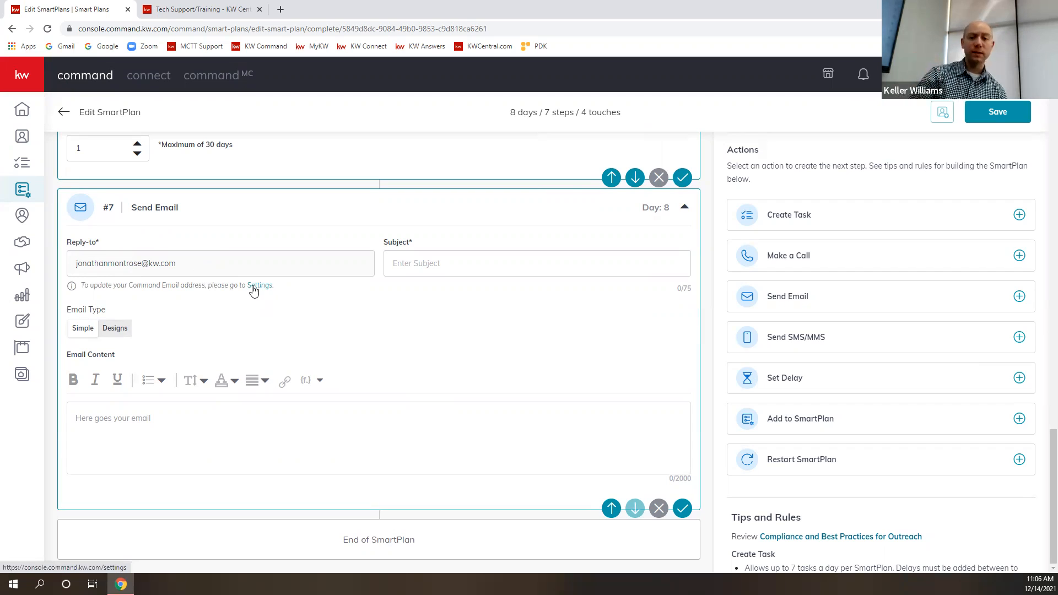
{"action": "left_click", "coordinate": [422, 262]}
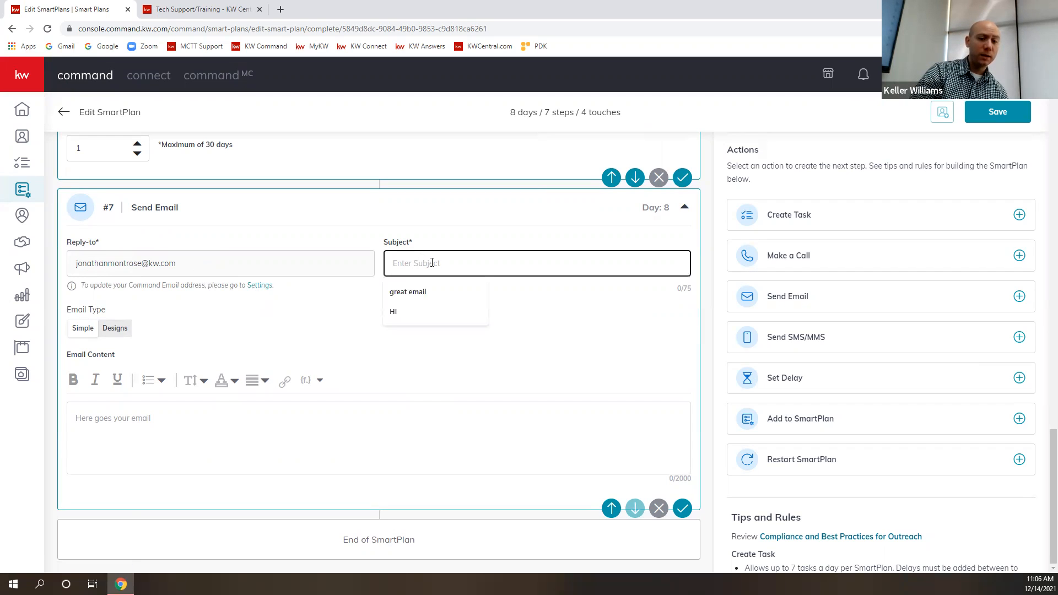
{"action": "left_click", "coordinate": [419, 293]}
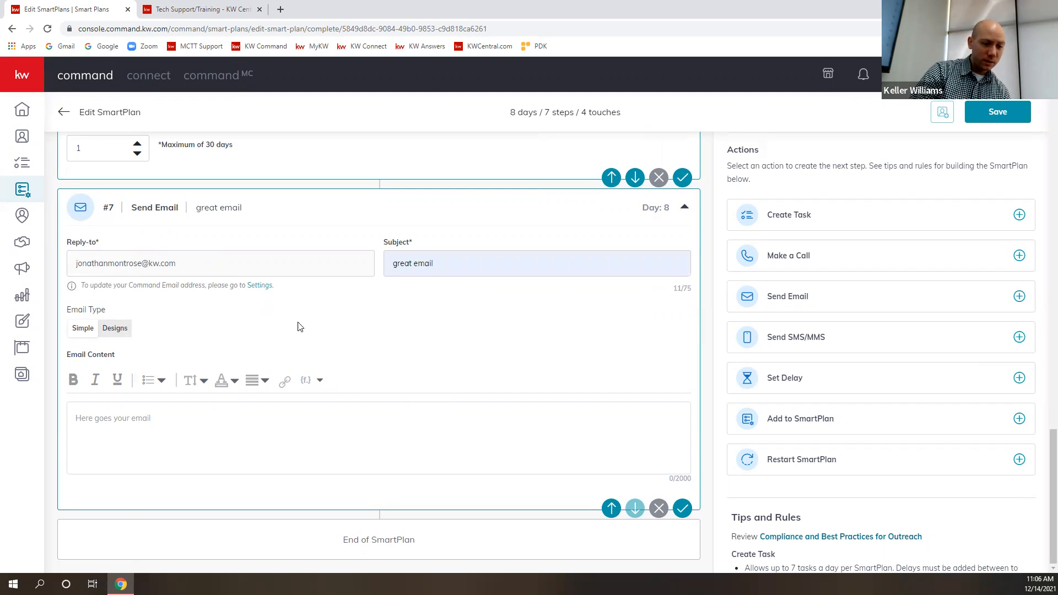
- Write "Good talk! Frogs" as the content of the Send Email step
{"action": "left_click", "coordinate": [153, 425]}
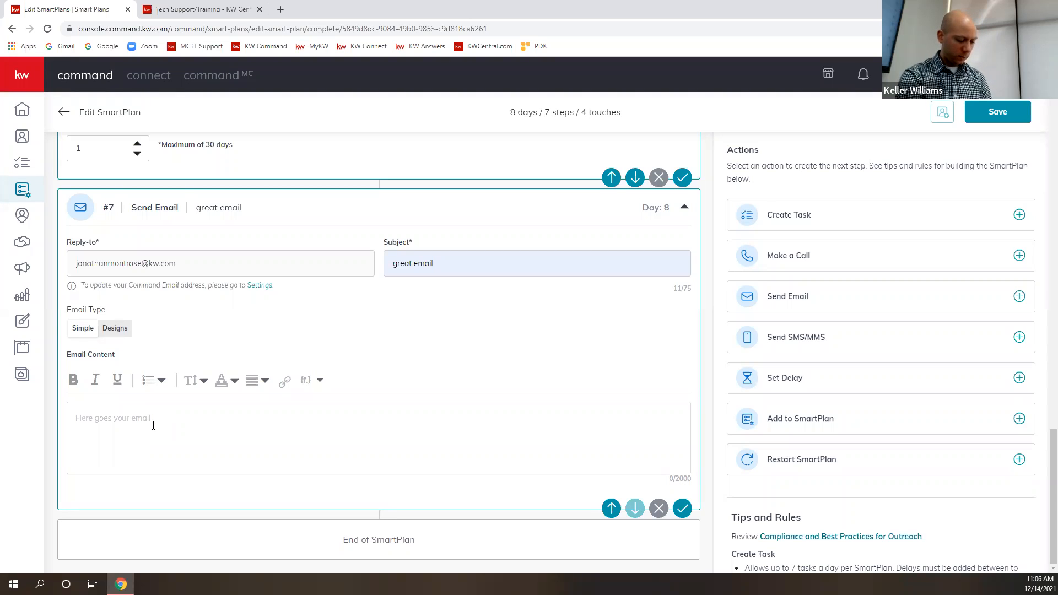
{"action": "type", "text": "Good talk!"}
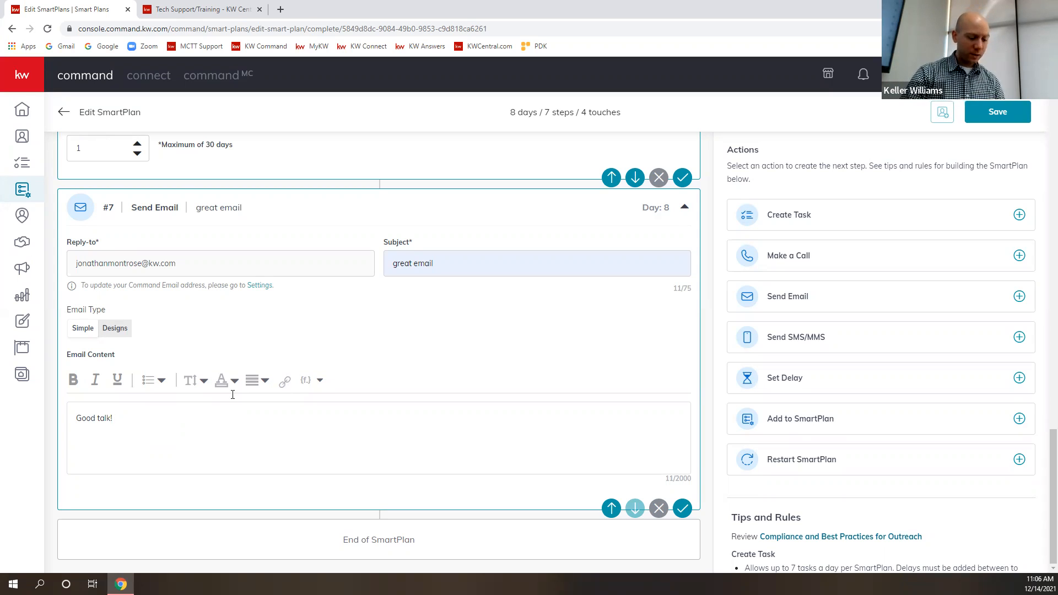
{"action": "type", "text": "Frogs"}
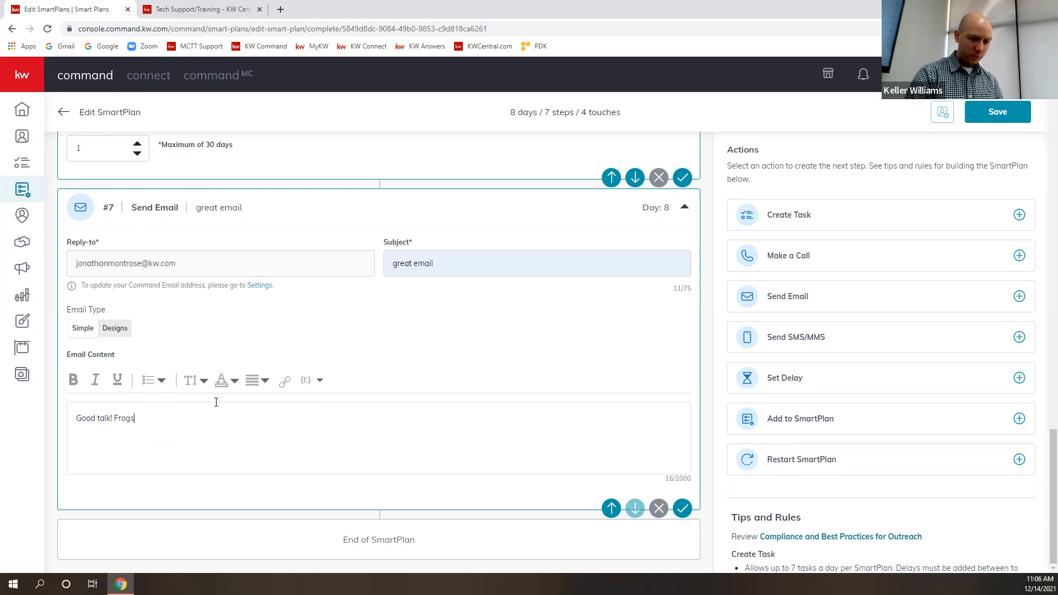
- Search Google for "Frogs" in a new browser tab, open the Wikipedia Frog article and copy its web address
{"action": "left_click", "coordinate": [279, 10]}
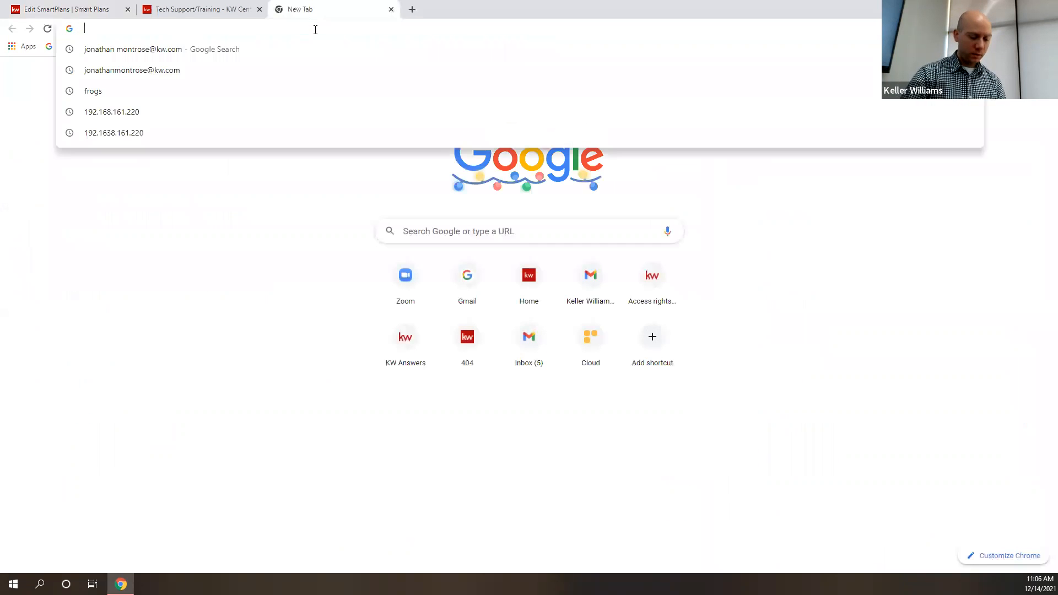
{"action": "type", "text": "Frogs"}
{"action": "key", "text": "Return"}
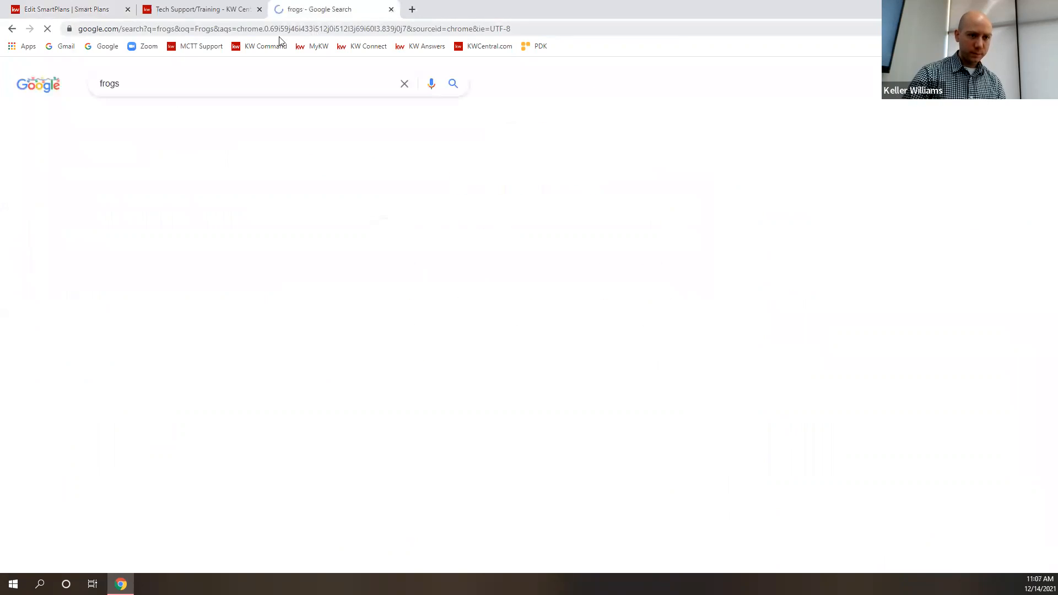
{"action": "left_click", "coordinate": [164, 184]}
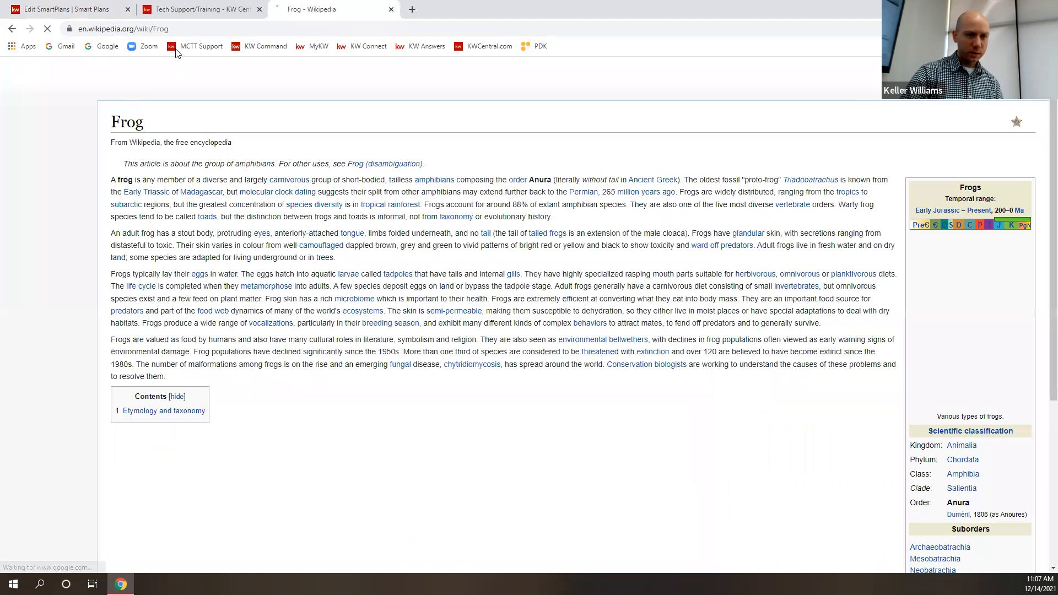
{"action": "left_click", "coordinate": [182, 31]}
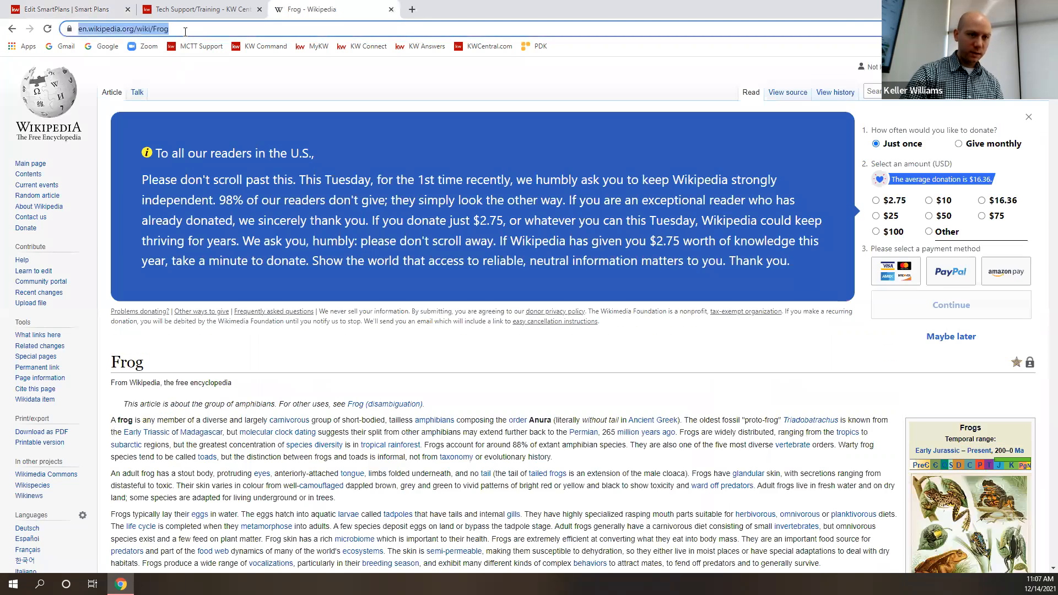
- Back in the SmartPlan email, link the word "Frogs" to the copied Wikipedia Frog article address
{"action": "left_click", "coordinate": [86, 9]}
{"action": "left_click_drag", "start_coordinate": [145, 419], "coordinate": [114, 422]}
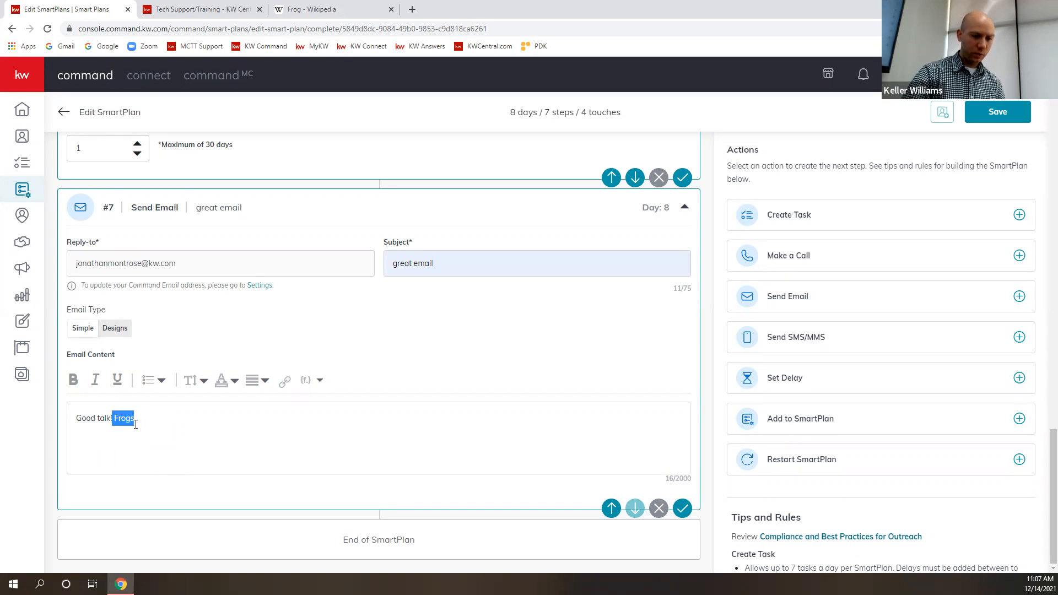
{"action": "left_click", "coordinate": [117, 419]}
{"action": "double_click", "coordinate": [116, 419]}
{"action": "left_click", "coordinate": [285, 382]}
{"action": "left_click", "coordinate": [268, 473]}
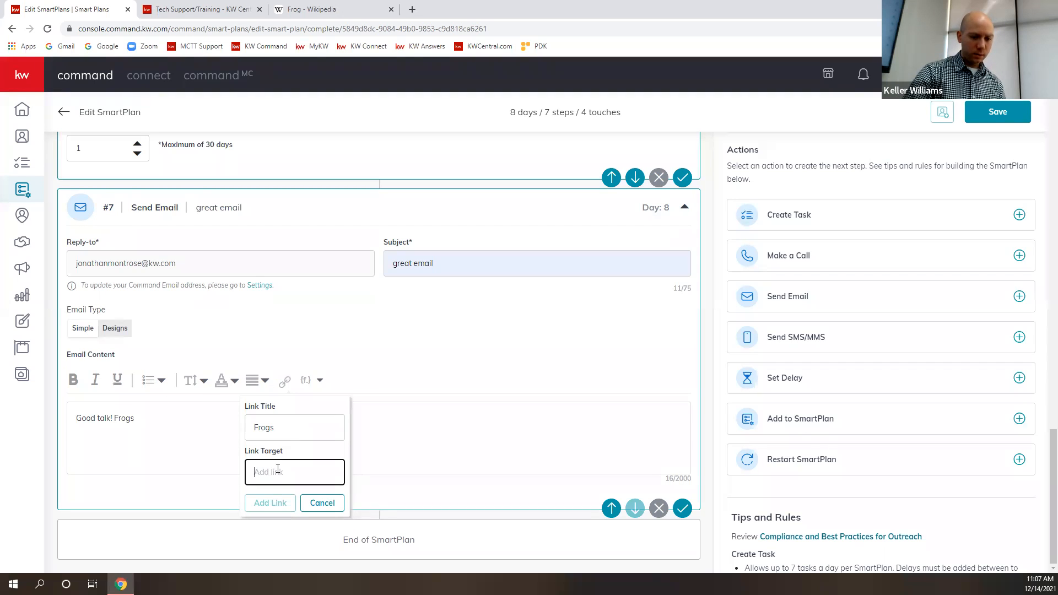
{"action": "key", "text": "ctrl+v"}
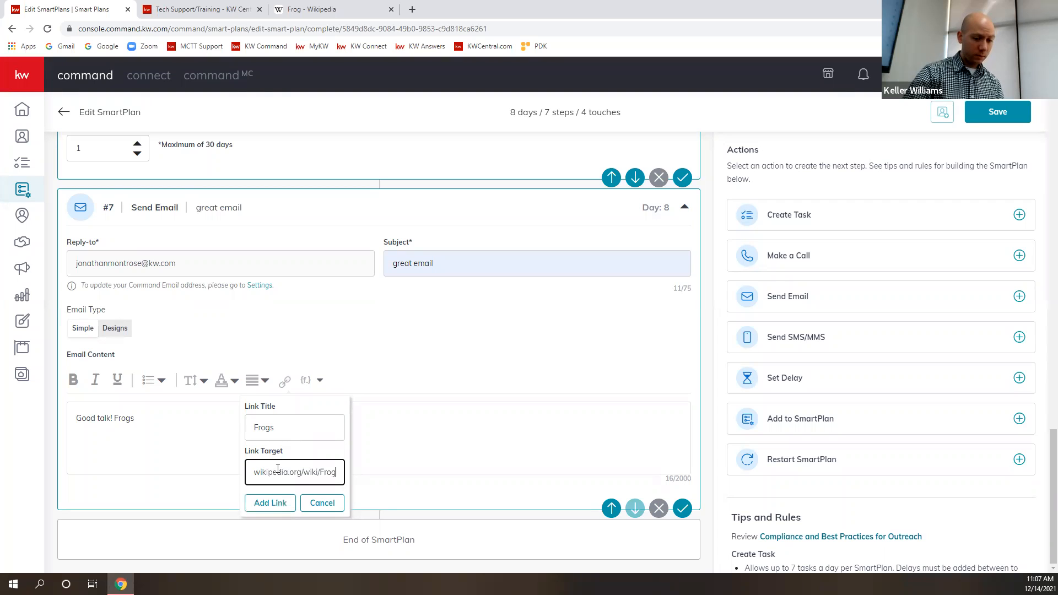
{"action": "left_click", "coordinate": [281, 504]}
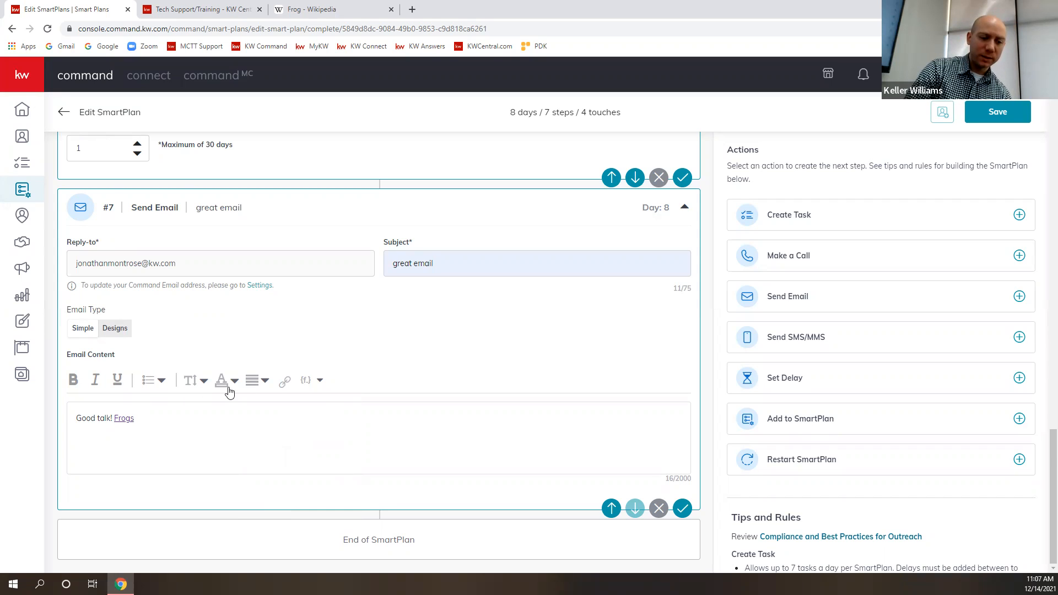
- Insert the kw.app.link placeholder after "Frogs" in the email content, separated from it by a space
{"action": "left_click", "coordinate": [320, 382]}
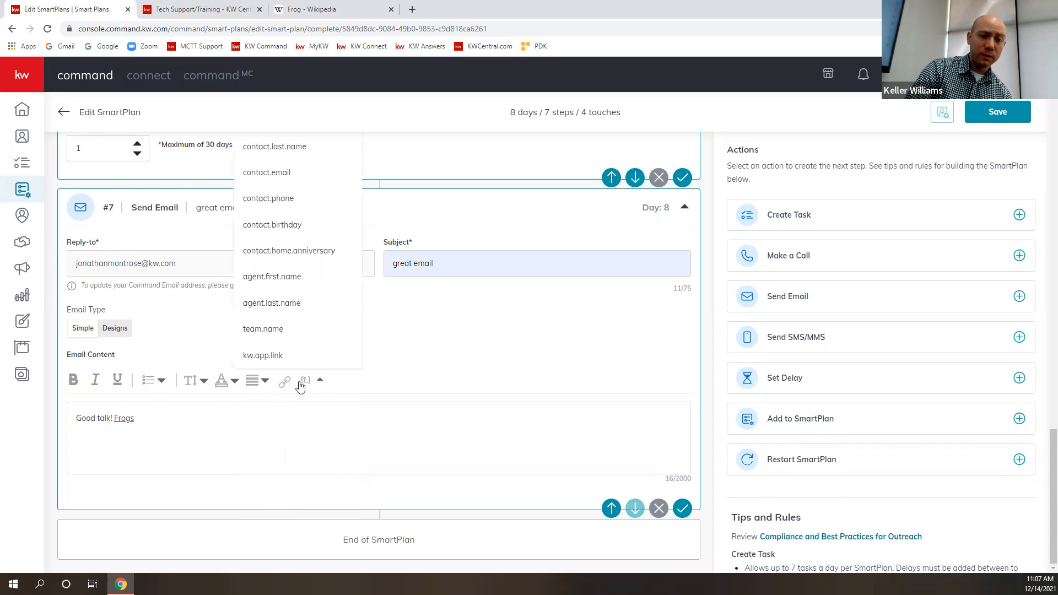
{"action": "scroll", "coordinate": [358, 325], "scroll_direction": "up", "scroll_amount": 1}
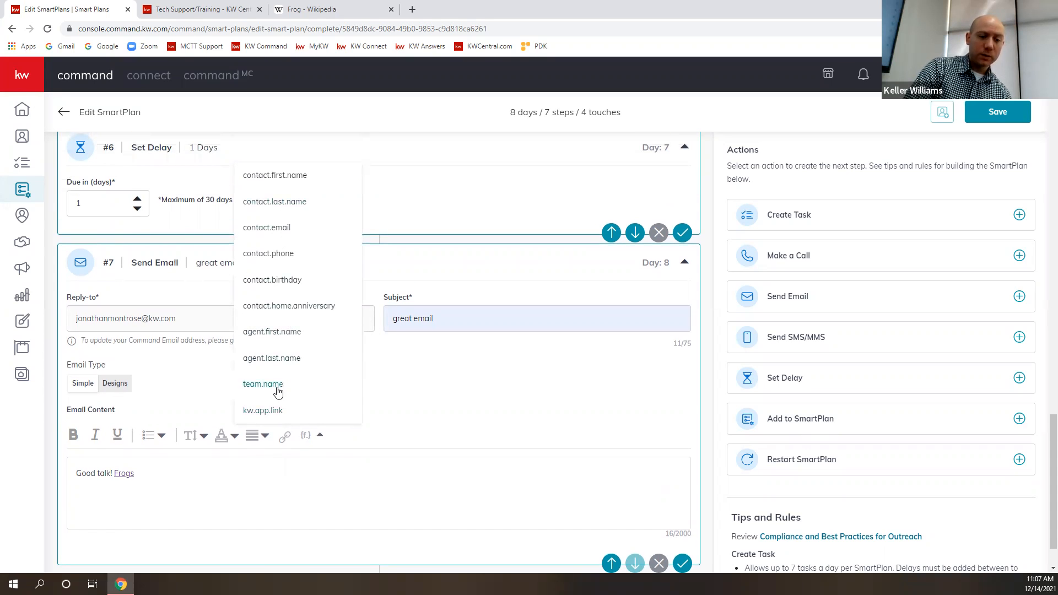
{"action": "left_click", "coordinate": [268, 415]}
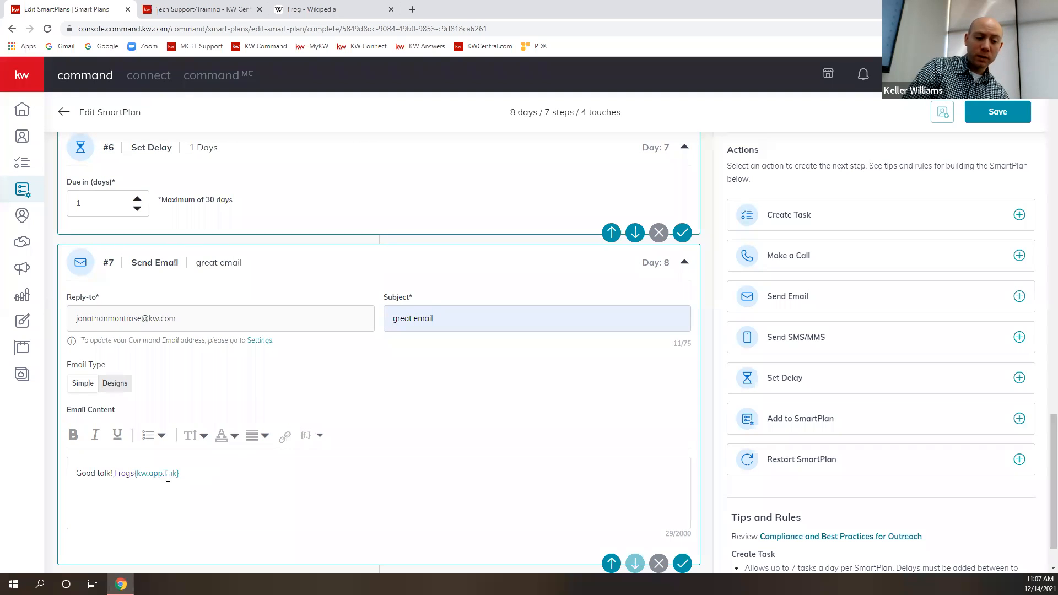
{"action": "left_click", "coordinate": [134, 473]}
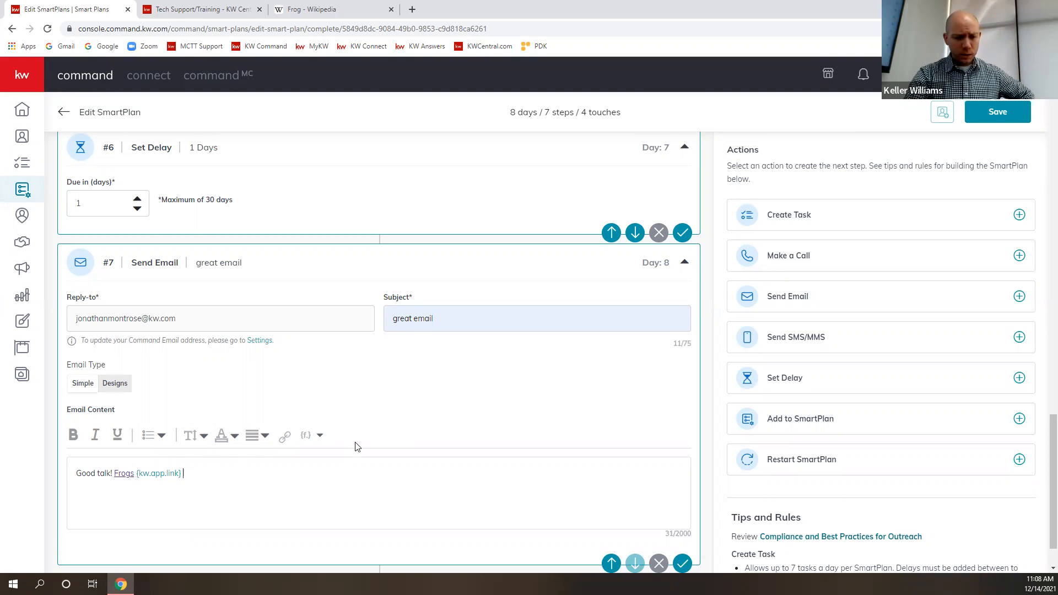
- Switch the email type to Designs and open the template library to select a design
{"action": "scroll", "coordinate": [358, 445], "scroll_direction": "down", "scroll_amount": 1}
{"action": "scroll", "coordinate": [369, 433], "scroll_direction": "up", "scroll_amount": 1}
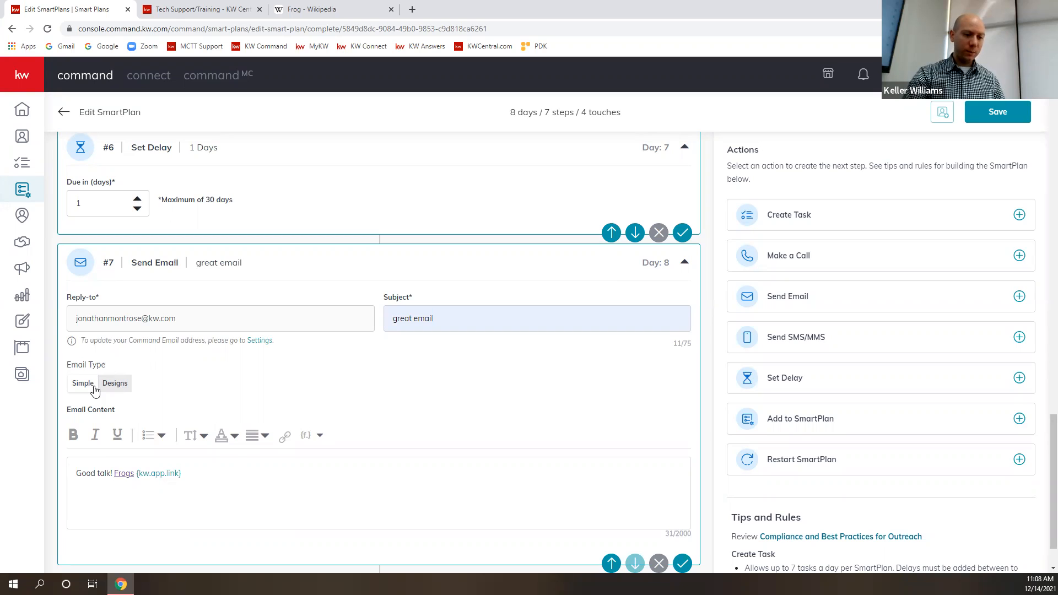
{"action": "left_click", "coordinate": [115, 384]}
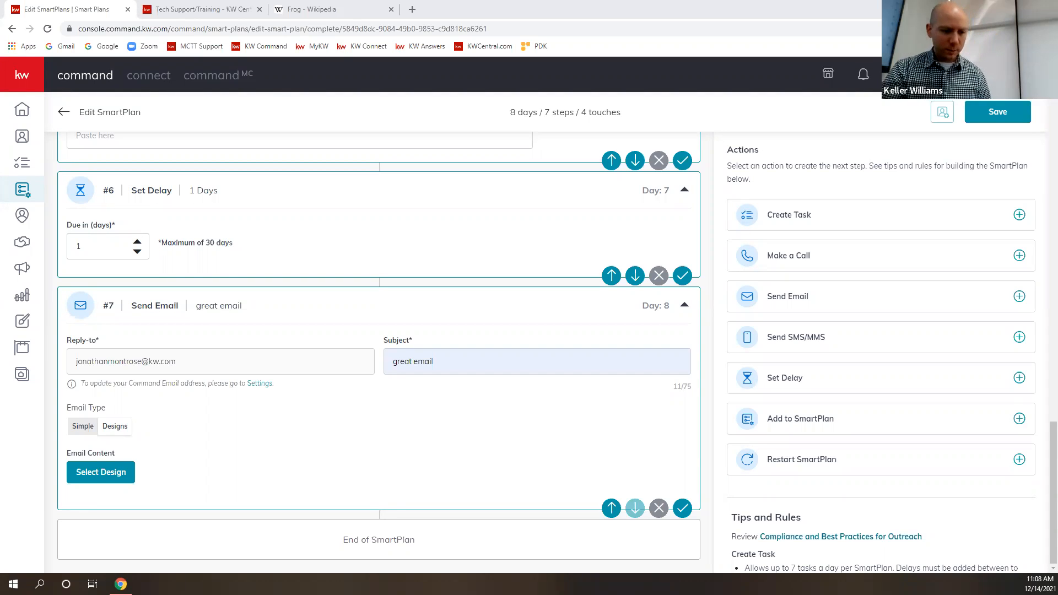
{"action": "left_click", "coordinate": [132, 477]}
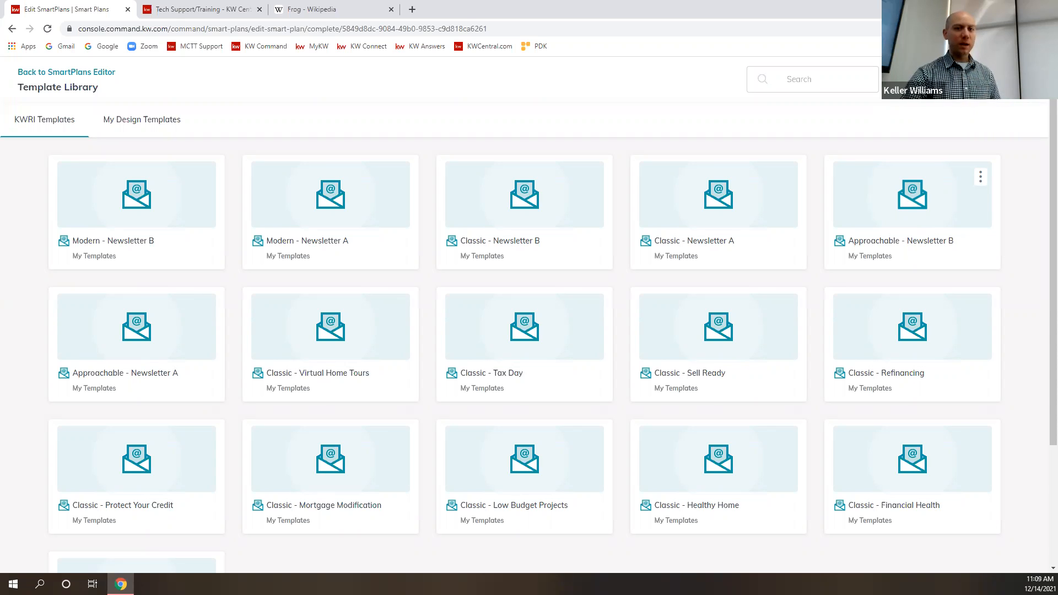
- Close the Wikipedia tab, browse the KWRI templates and open the "Modern - Newsletter A" design
{"action": "left_click", "coordinate": [391, 10]}
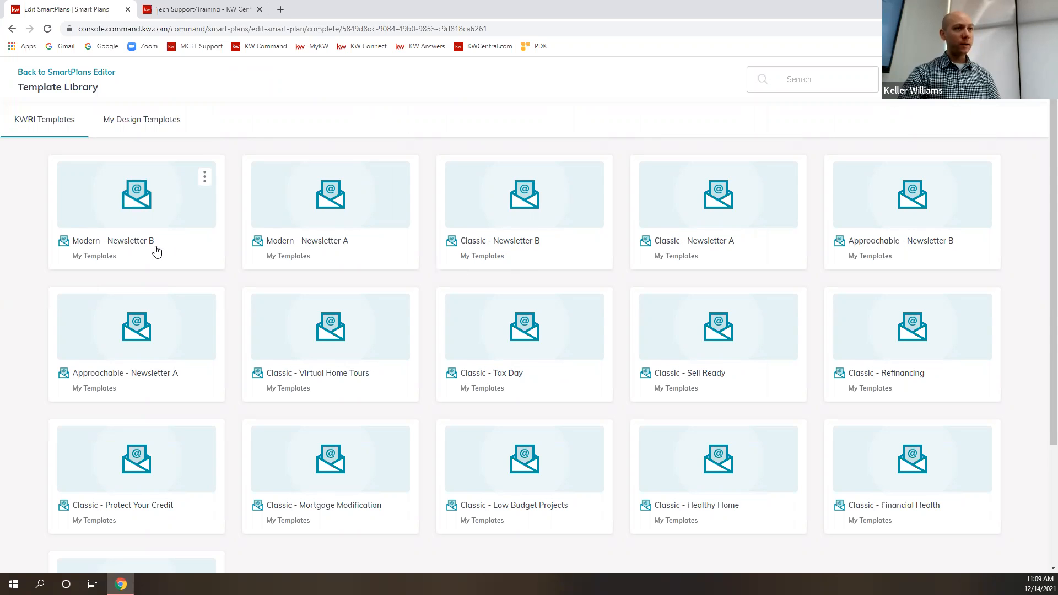
{"action": "scroll", "coordinate": [544, 347], "scroll_direction": "down", "scroll_amount": 3}
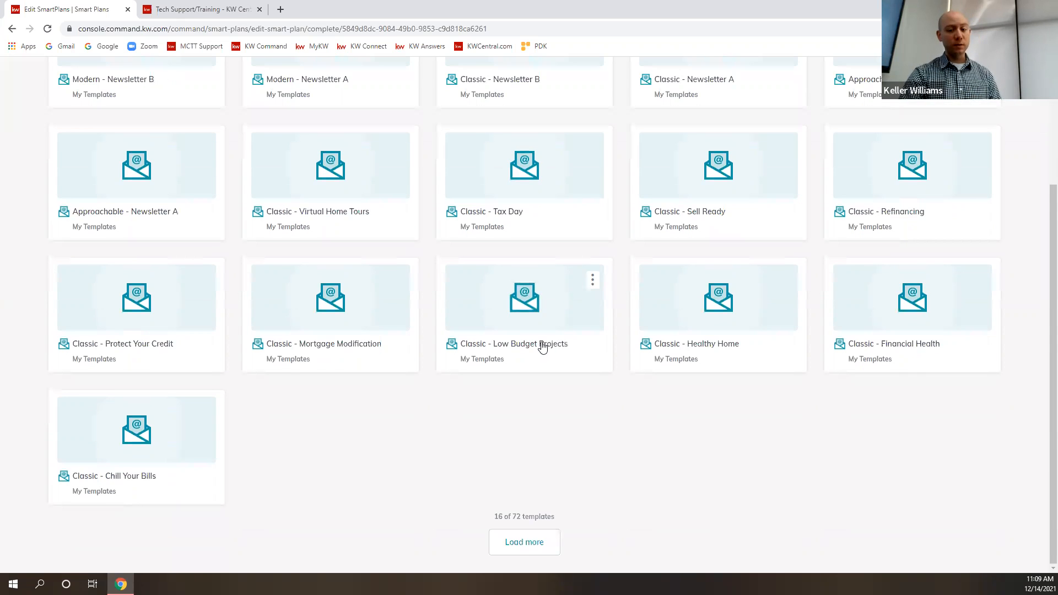
{"action": "scroll", "coordinate": [542, 348], "scroll_direction": "up", "scroll_amount": 3}
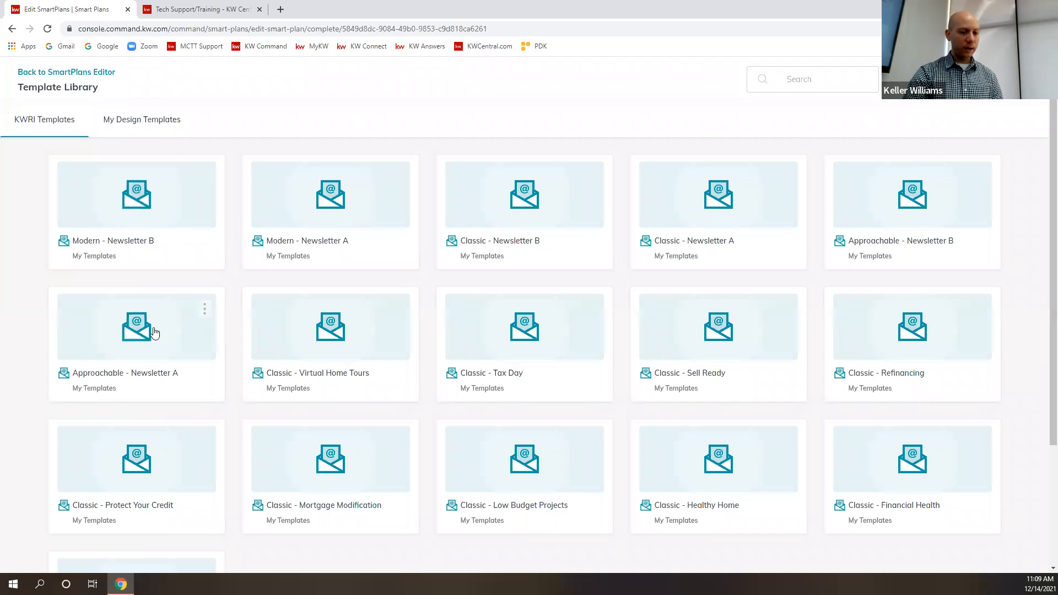
{"action": "left_click", "coordinate": [350, 210]}
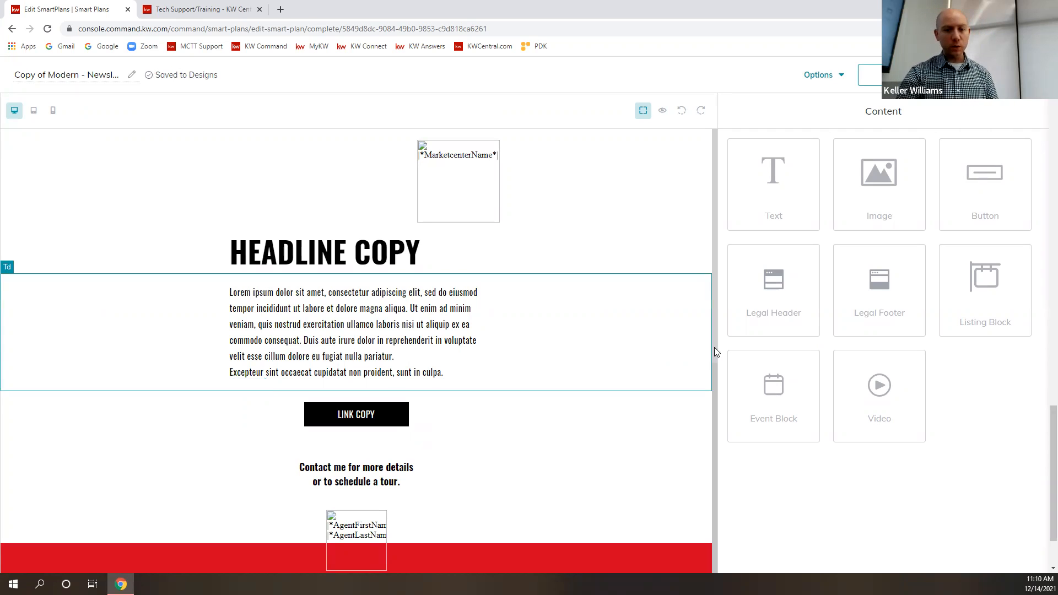
- Preview the newsletter in desktop, tablet and mobile layouts, checking it down to the footer, and close the preview
{"action": "scroll", "coordinate": [518, 386], "scroll_direction": "down", "scroll_amount": 7}
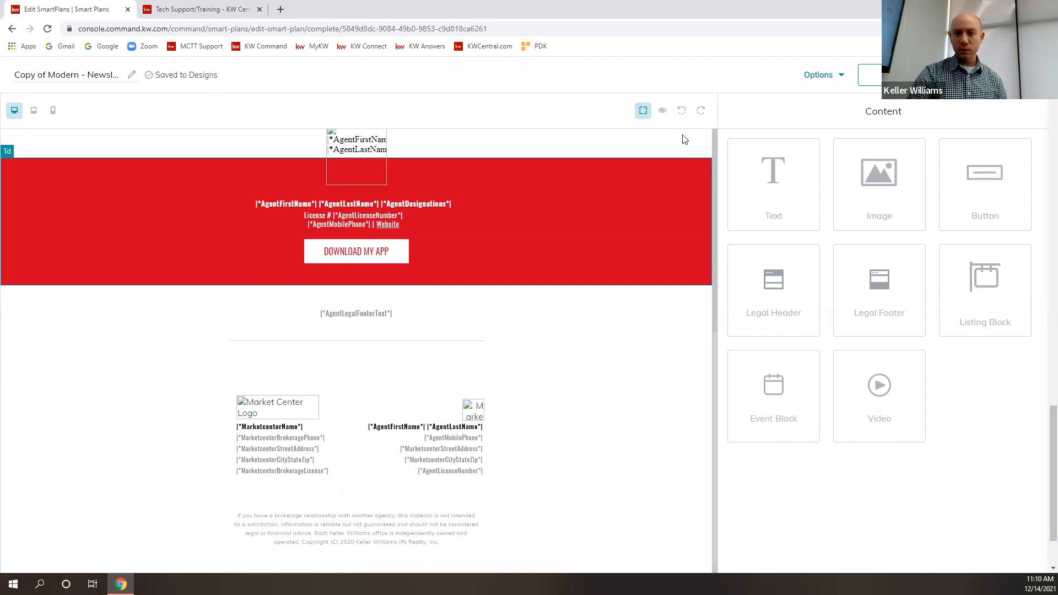
{"action": "left_click", "coordinate": [663, 113]}
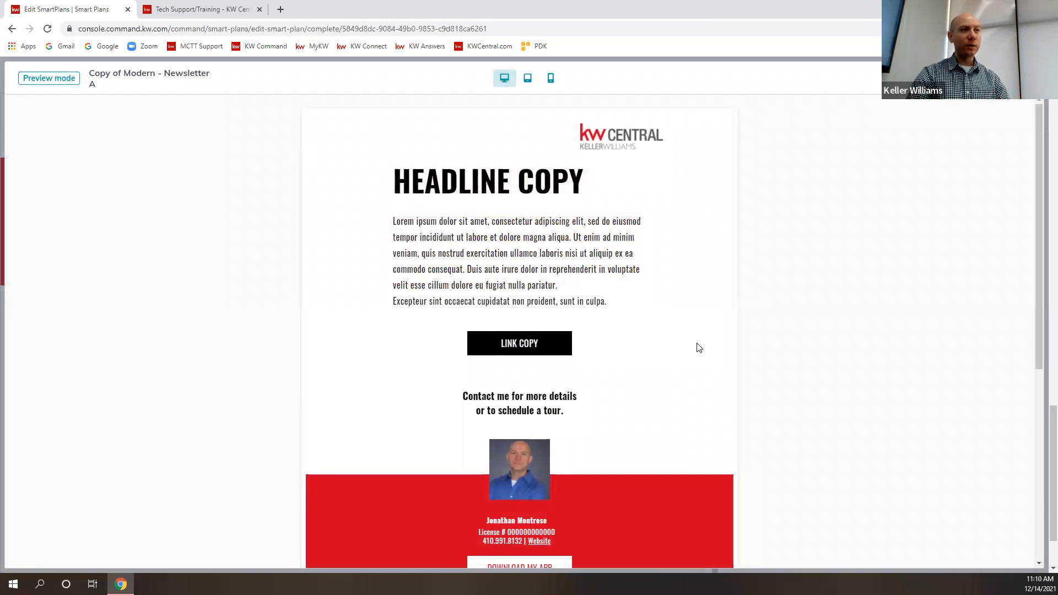
{"action": "scroll", "coordinate": [615, 372], "scroll_direction": "down", "scroll_amount": 6}
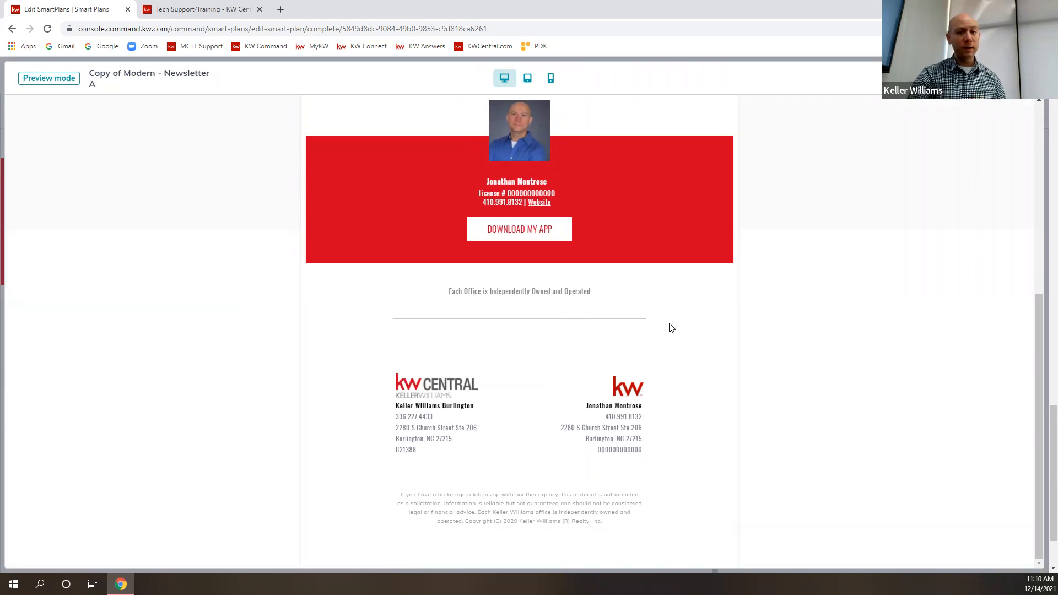
{"action": "scroll", "coordinate": [671, 317], "scroll_direction": "up", "scroll_amount": 2}
{"action": "scroll", "coordinate": [670, 316], "scroll_direction": "up", "scroll_amount": 4}
{"action": "left_click", "coordinate": [527, 78]}
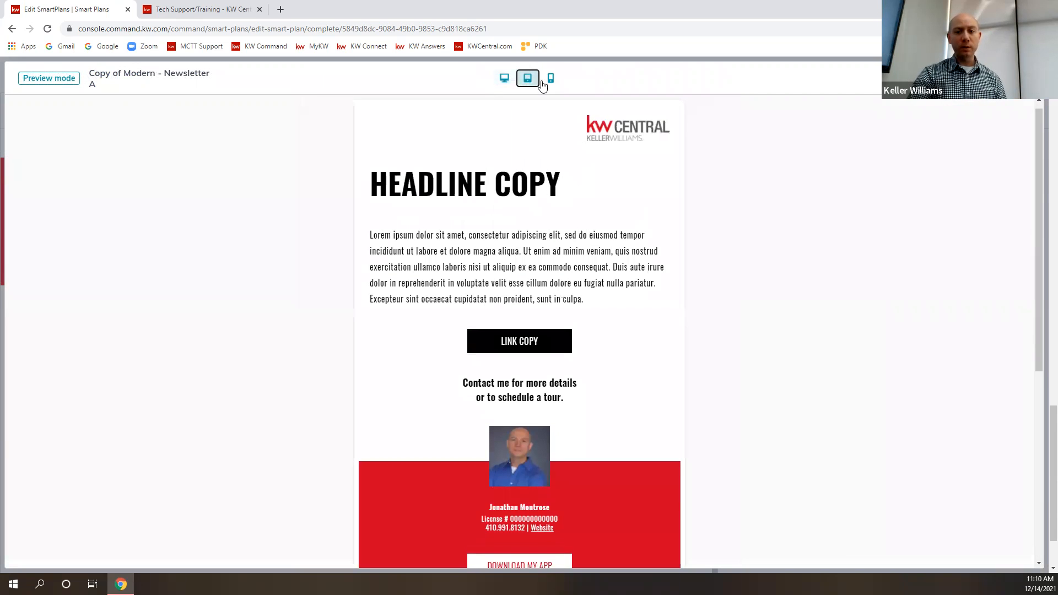
{"action": "left_click", "coordinate": [549, 84]}
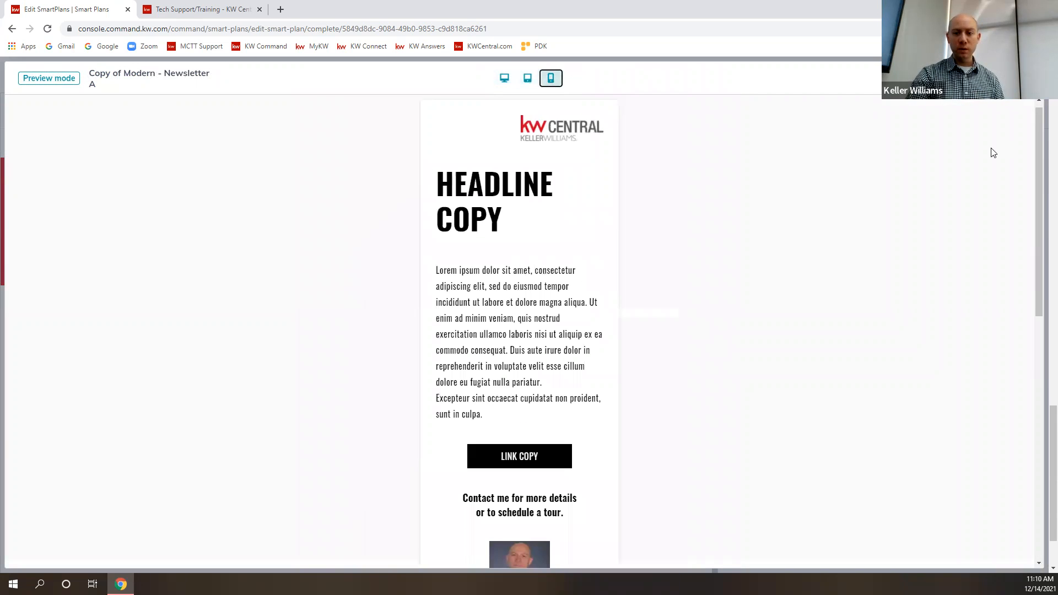
{"action": "scroll", "coordinate": [673, 314], "scroll_direction": "down", "scroll_amount": 10}
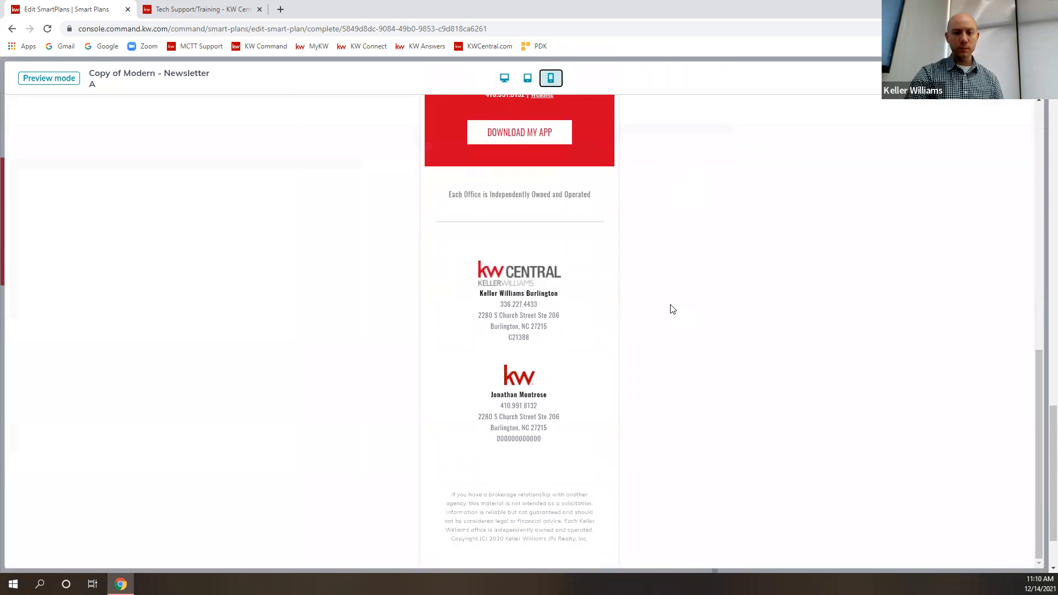
{"action": "scroll", "coordinate": [664, 288], "scroll_direction": "up", "scroll_amount": 8}
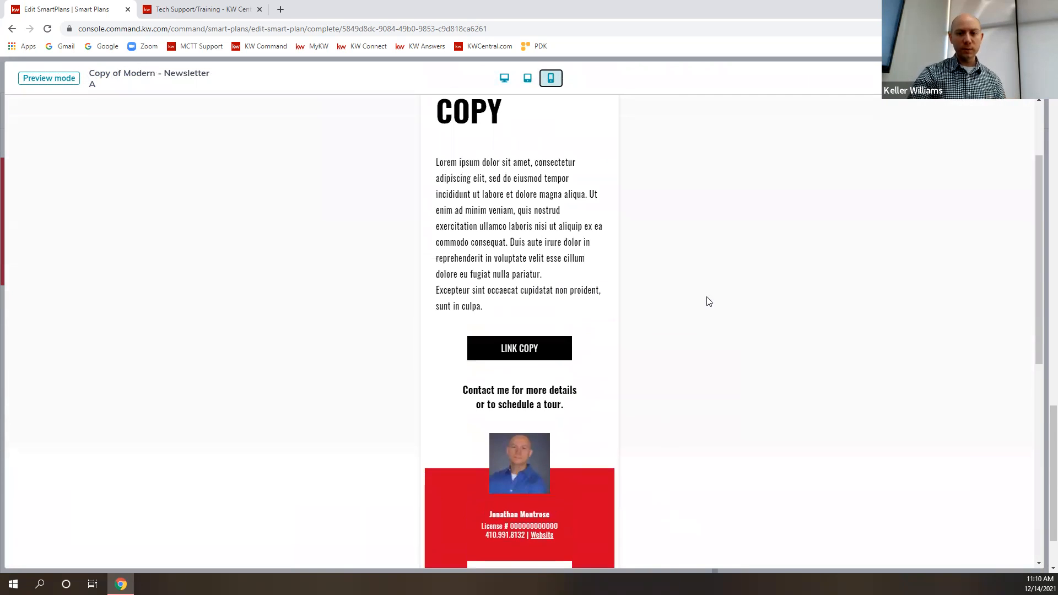
{"action": "scroll", "coordinate": [645, 272], "scroll_direction": "up", "scroll_amount": 2}
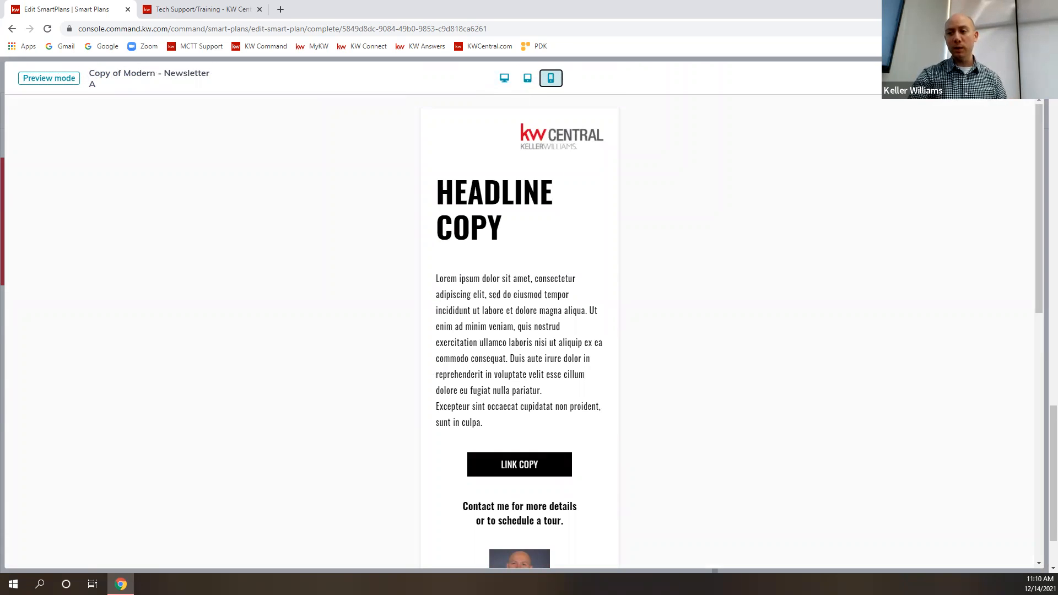
{"action": "left_click", "coordinate": [1029, 78]}
- Review the newsletter's header, body, agent section and legal footer placeholders in the design editor
{"action": "scroll", "coordinate": [524, 396], "scroll_direction": "up", "scroll_amount": 1}
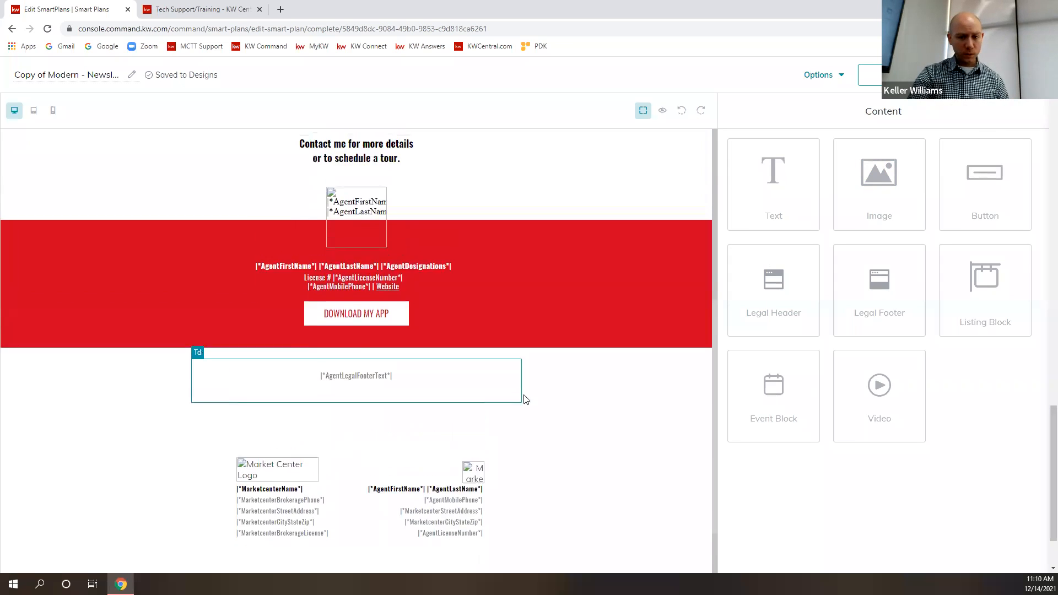
{"action": "scroll", "coordinate": [524, 389], "scroll_direction": "up", "scroll_amount": 5}
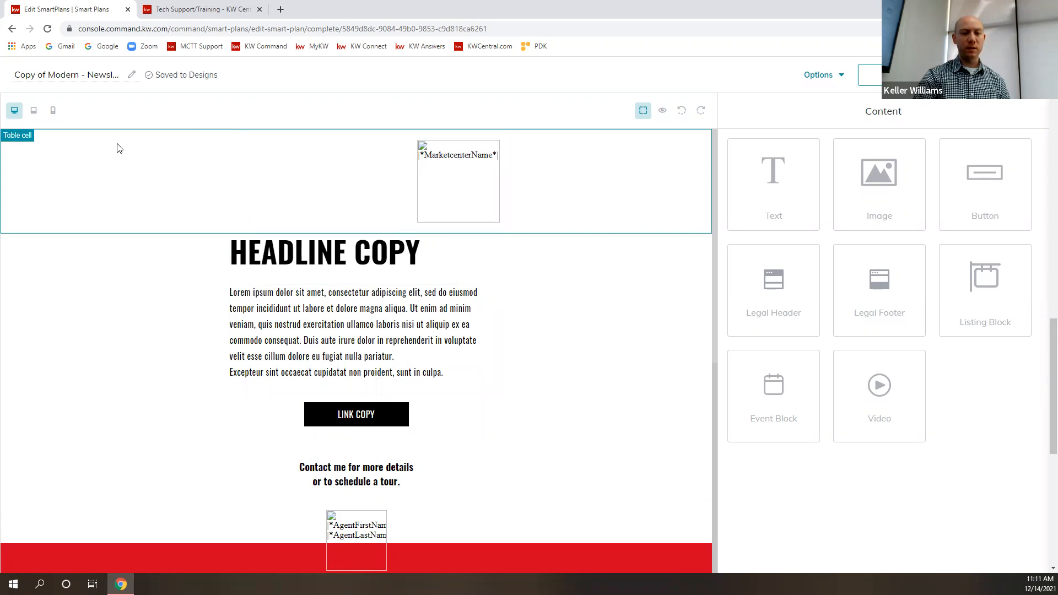
{"action": "scroll", "coordinate": [535, 422], "scroll_direction": "down", "scroll_amount": 5}
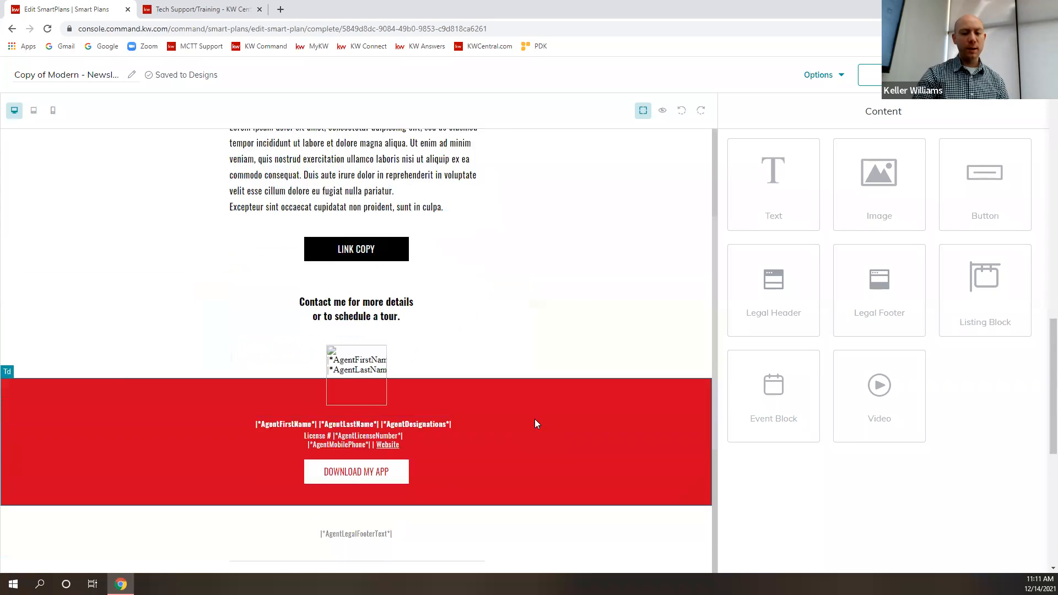
{"action": "scroll", "coordinate": [485, 445], "scroll_direction": "down", "scroll_amount": 2}
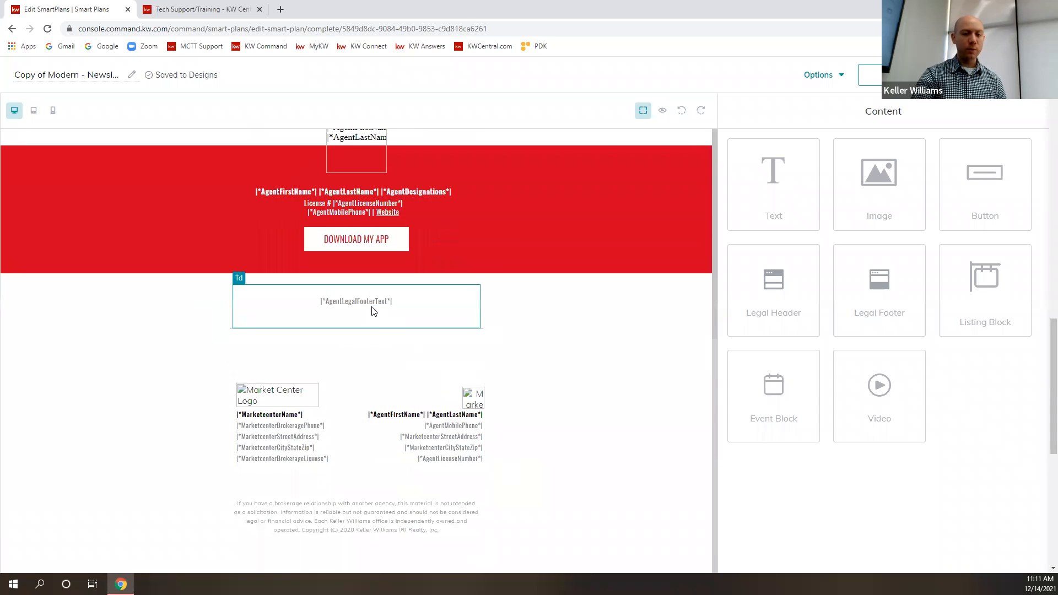
{"action": "scroll", "coordinate": [461, 322], "scroll_direction": "up", "scroll_amount": 7}
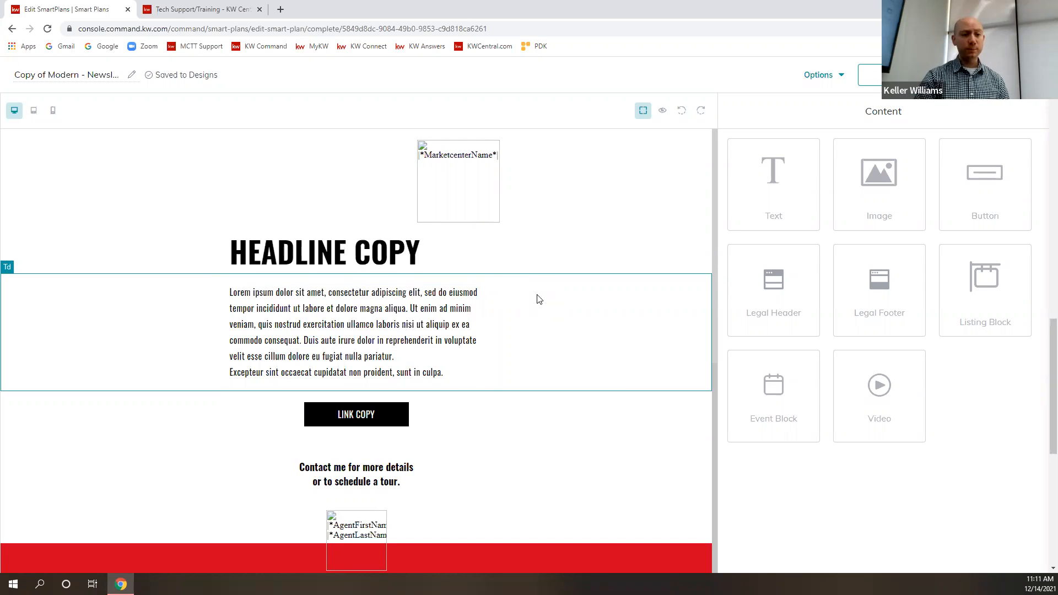
- Rename the email design as "My email template"
{"action": "left_click", "coordinate": [88, 76]}
{"action": "left_click_drag", "start_coordinate": [89, 76], "coordinate": [99, 80]}
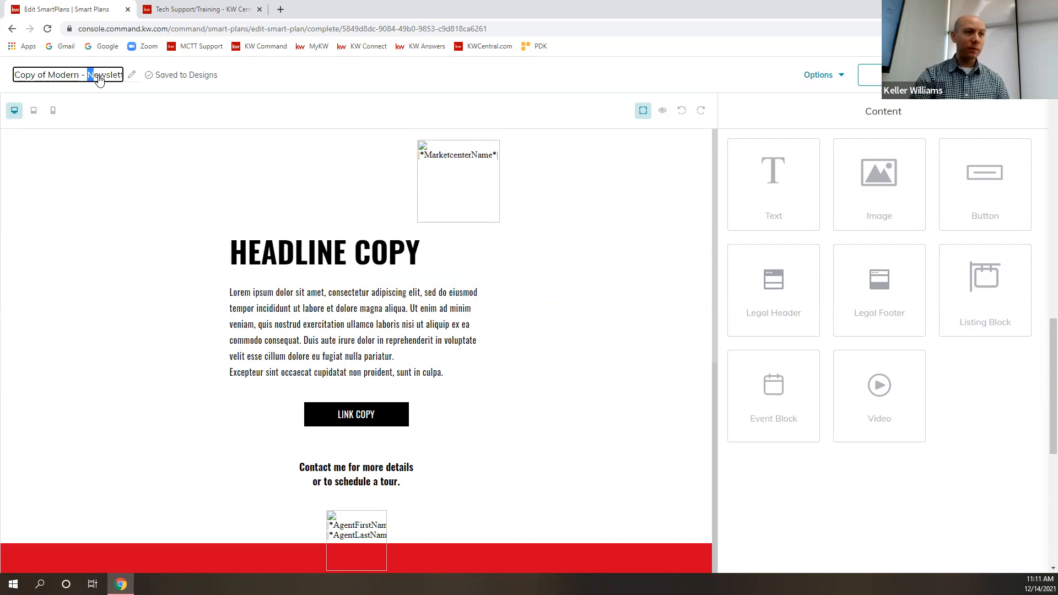
{"action": "left_click", "coordinate": [17, 77]}
{"action": "key", "text": "End"}
{"action": "key", "text": "BackSpace"}
{"action": "key", "text": "BackSpace"}
{"action": "key", "text": "BackSpace"}
{"action": "key", "text": "BackSpace"}
{"action": "key", "text": "BackSpace"}
{"action": "key", "text": "BackSpace"}
{"action": "key", "text": "BackSpace"}
{"action": "key", "text": "BackSpace"}
{"action": "key", "text": "BackSpace"}
{"action": "key", "text": "BackSpace"}
{"action": "key", "text": "BackSpace"}
{"action": "key", "text": "BackSpace"}
{"action": "key", "text": "BackSpace"}
{"action": "key", "text": "BackSpace"}
{"action": "key", "text": "BackSpace"}
{"action": "key", "text": "BackSpace"}
{"action": "key", "text": "BackSpace"}
{"action": "key", "text": "BackSpace"}
{"action": "key", "text": "BackSpace"}
{"action": "key", "text": "BackSpace"}
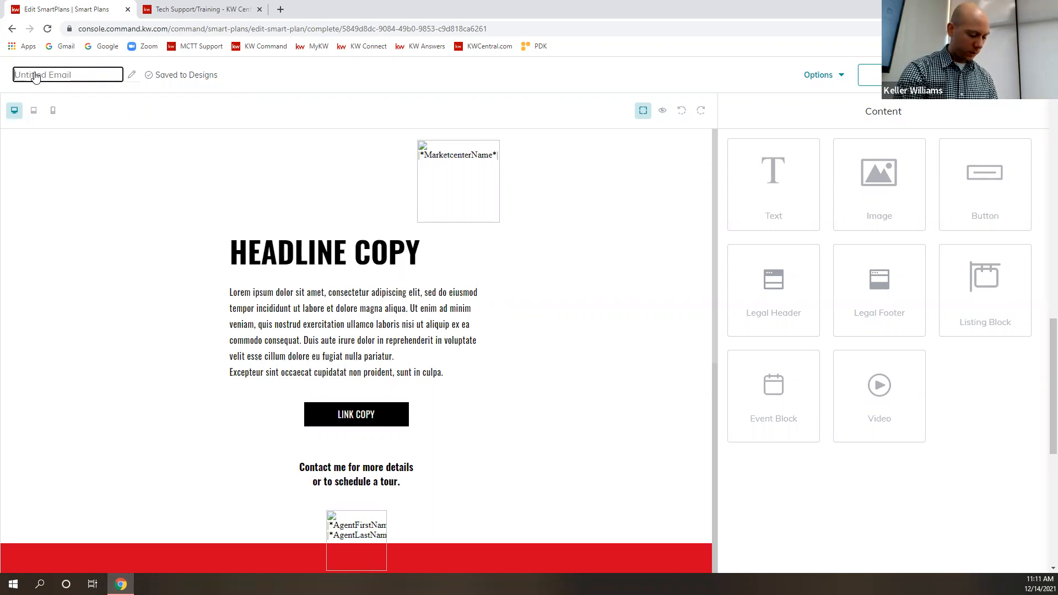
{"action": "left_click", "coordinate": [34, 76]}
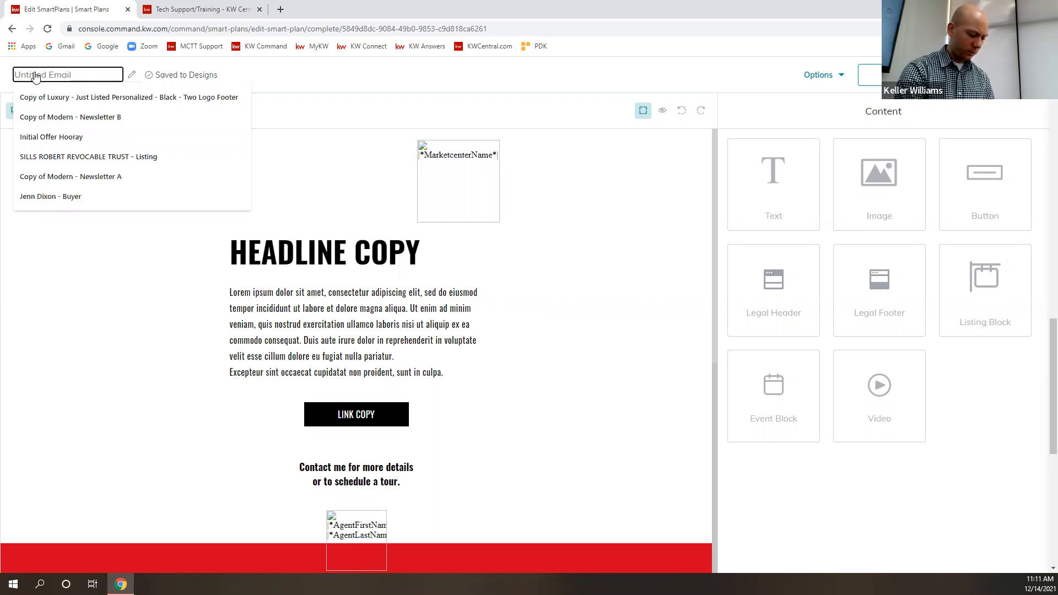
{"action": "type", "text": "First Name"}
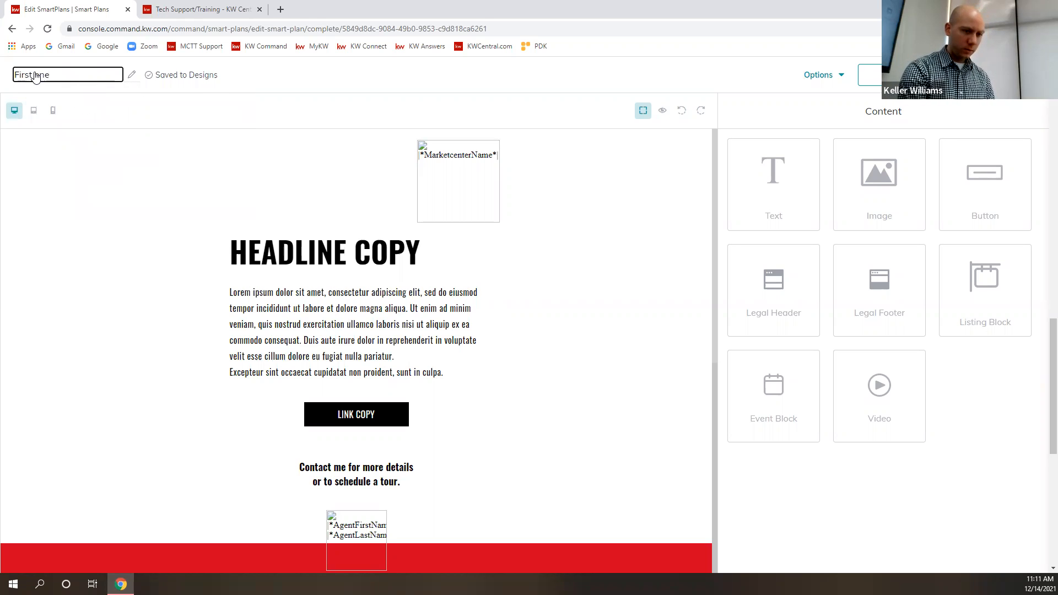
{"action": "key", "text": "BackSpace"}
{"action": "key", "text": "BackSpace"}
{"action": "key", "text": "BackSpace"}
{"action": "key", "text": "BackSpace"}
{"action": "key", "text": "BackSpace"}
{"action": "key", "text": "BackSpace"}
{"action": "key", "text": "BackSpace"}
{"action": "type", "text": "My "}
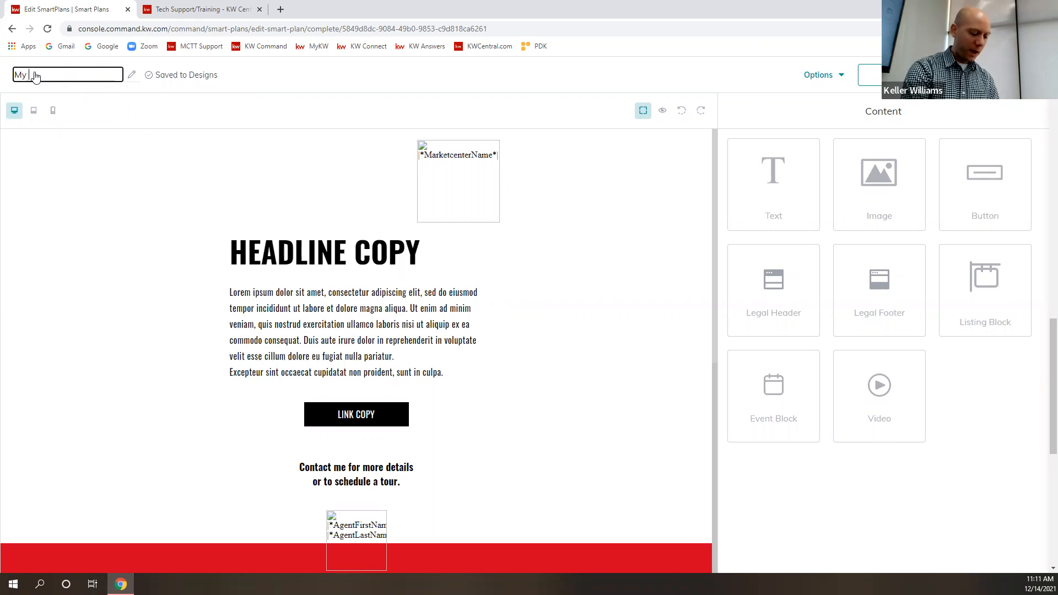
{"action": "type", "text": "email template"}
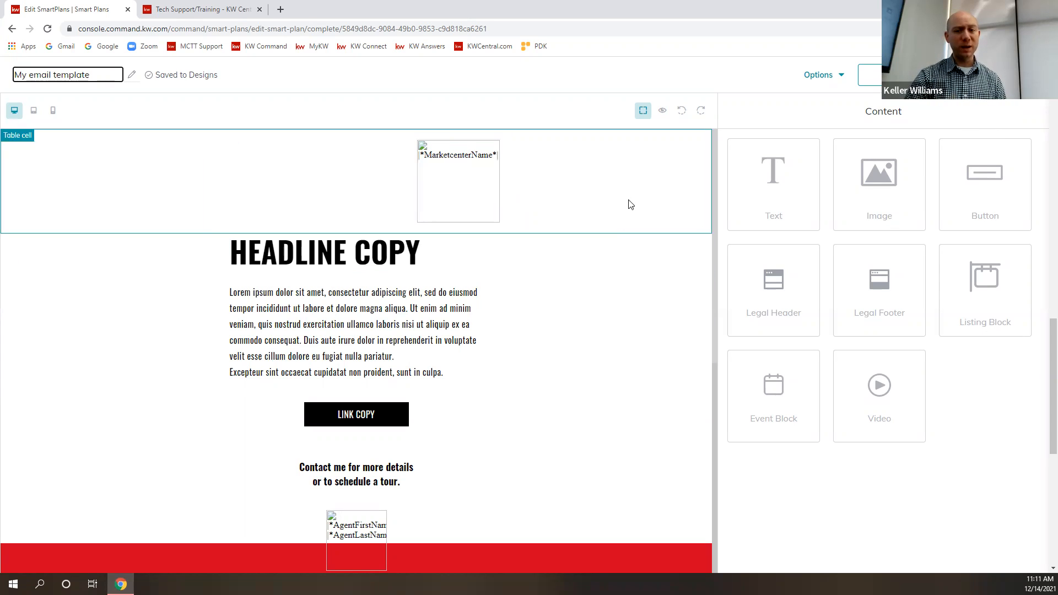
- Delete the market center image block, headline, body text, link button and leftover empty cell above the contact text
{"action": "left_click", "coordinate": [337, 185]}
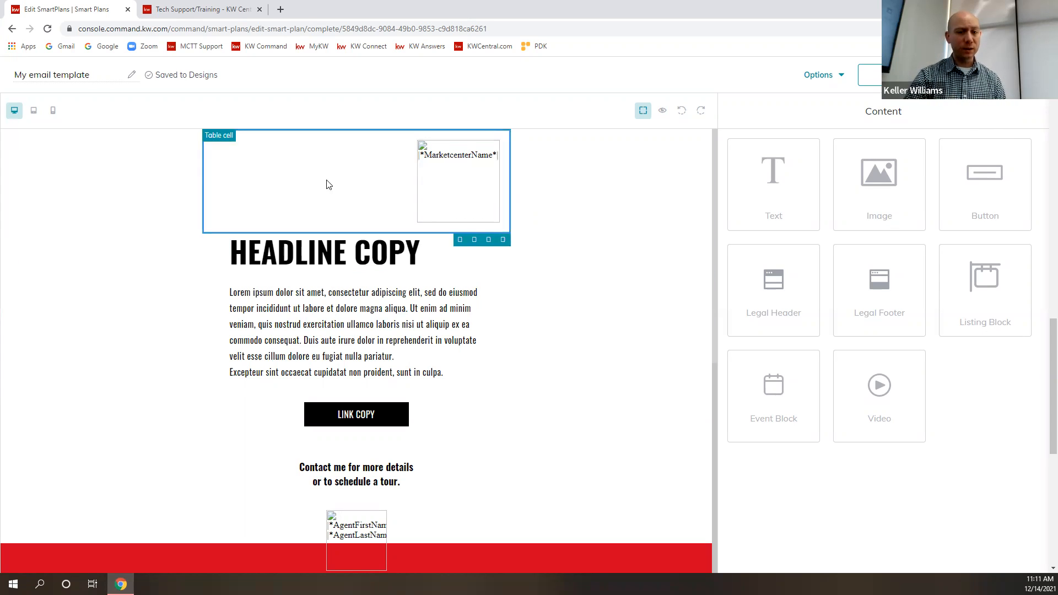
{"action": "left_click", "coordinate": [504, 240]}
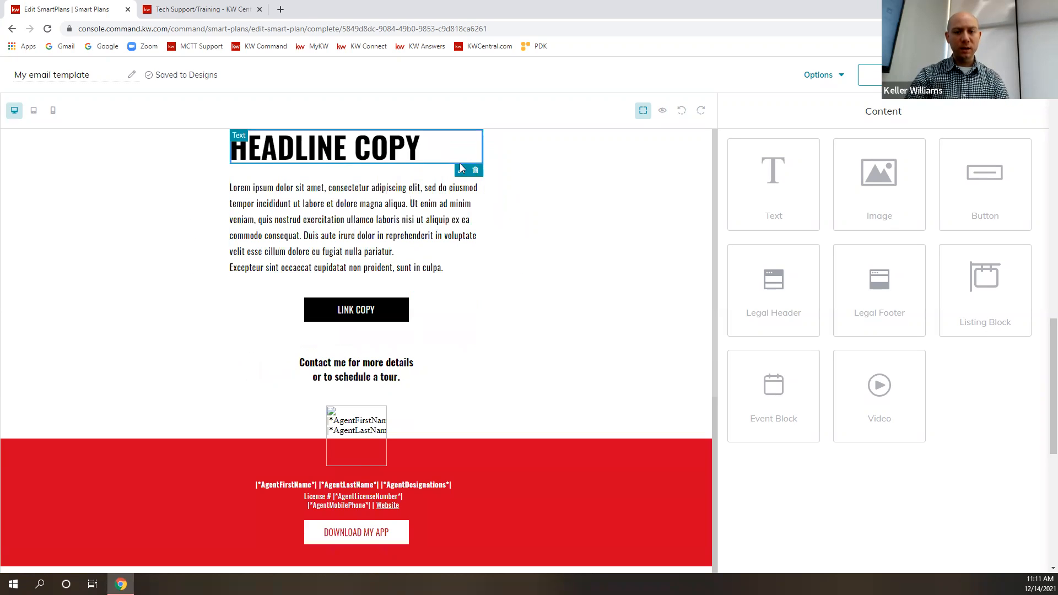
{"action": "left_click", "coordinate": [474, 172]}
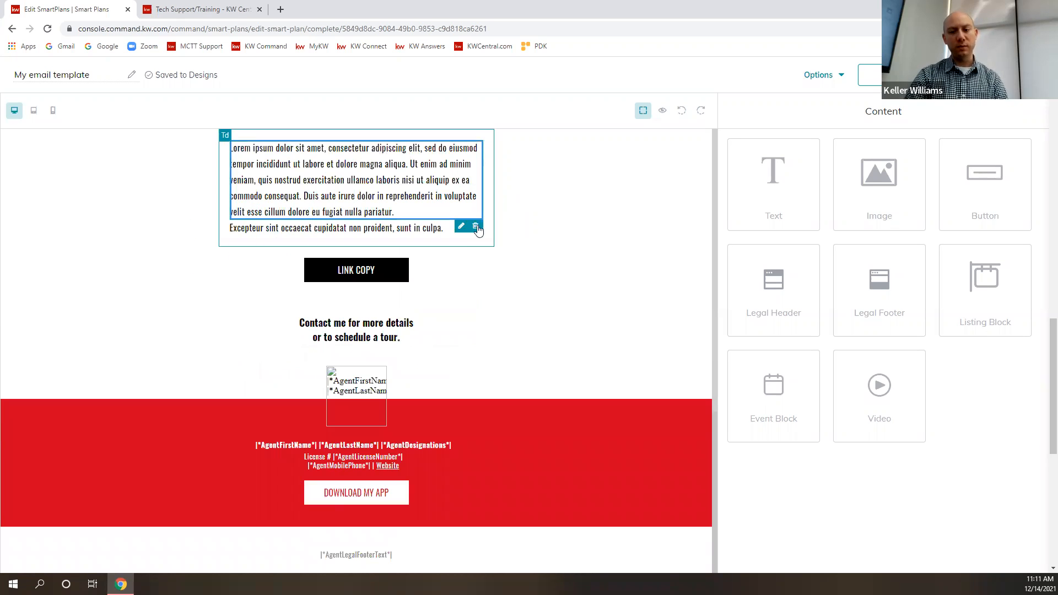
{"action": "left_click", "coordinate": [476, 226]}
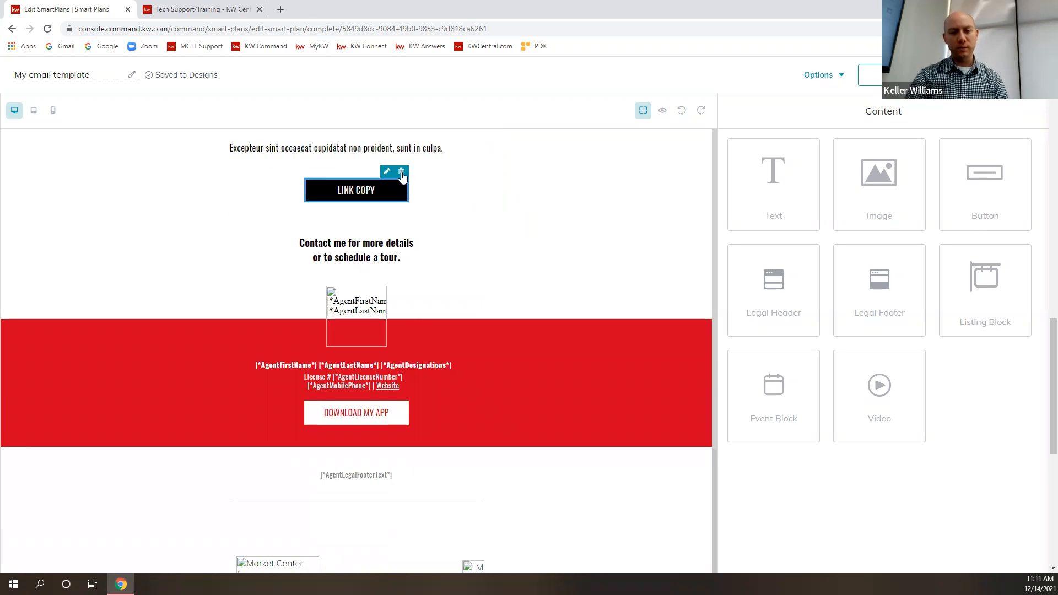
{"action": "left_click", "coordinate": [403, 178]}
{"action": "left_click", "coordinate": [474, 161]}
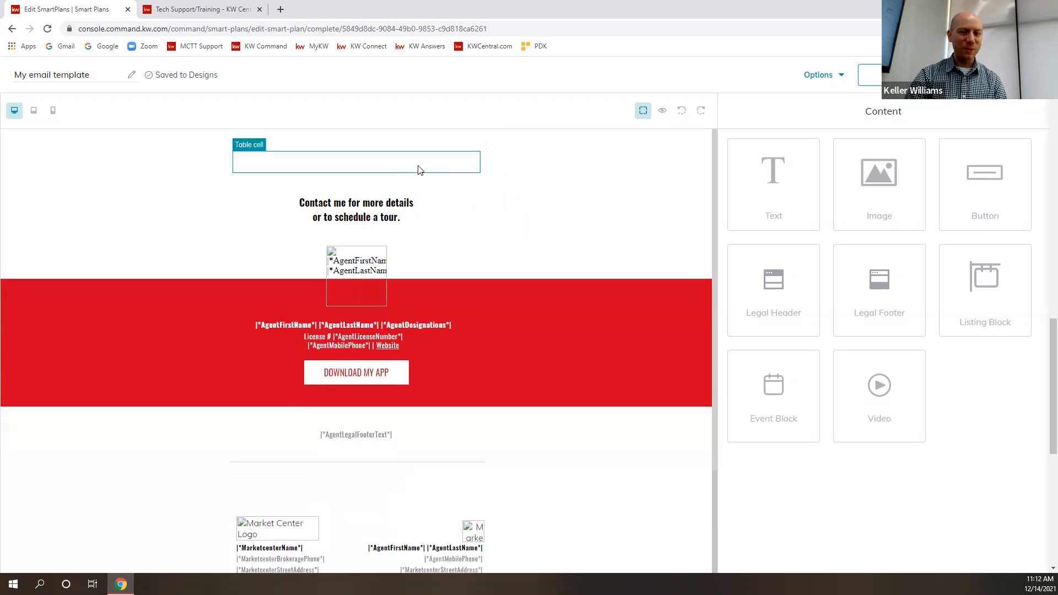
{"action": "left_click", "coordinate": [473, 145]}
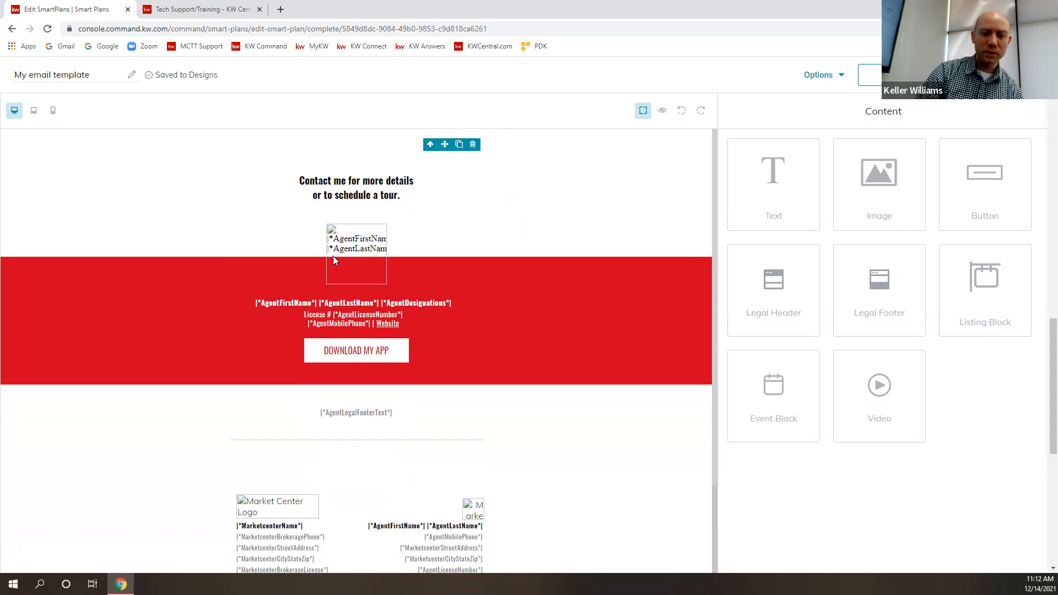
- Move the agent name, license and phone block below the "Download My App" button in the red section
{"action": "left_click_drag", "start_coordinate": [297, 331], "coordinate": [313, 306]}
{"action": "left_click_drag", "start_coordinate": [249, 326], "coordinate": [370, 339]}
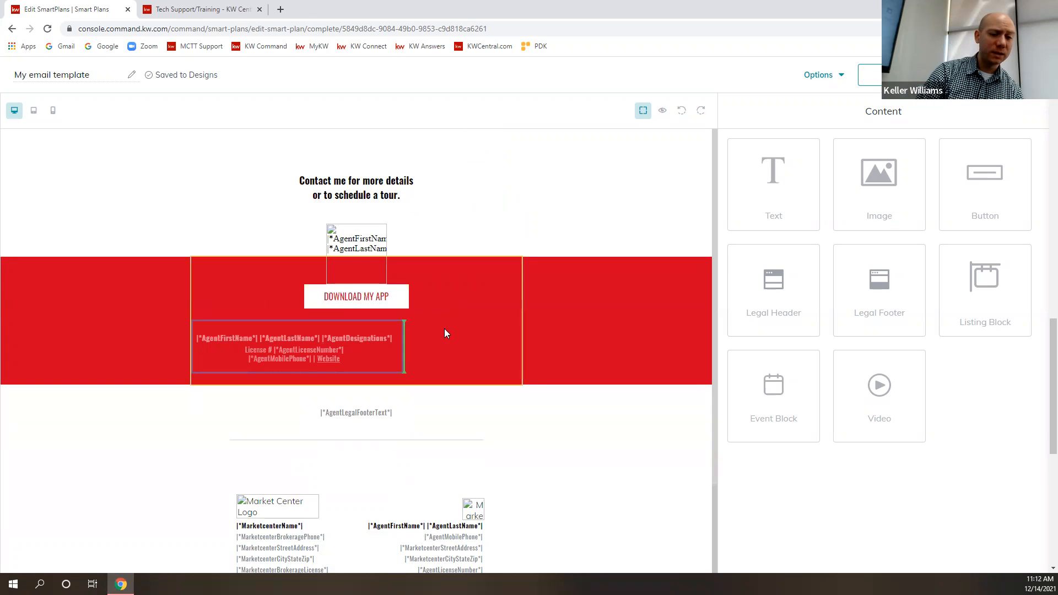
{"action": "left_click_drag", "start_coordinate": [445, 333], "coordinate": [492, 333]}
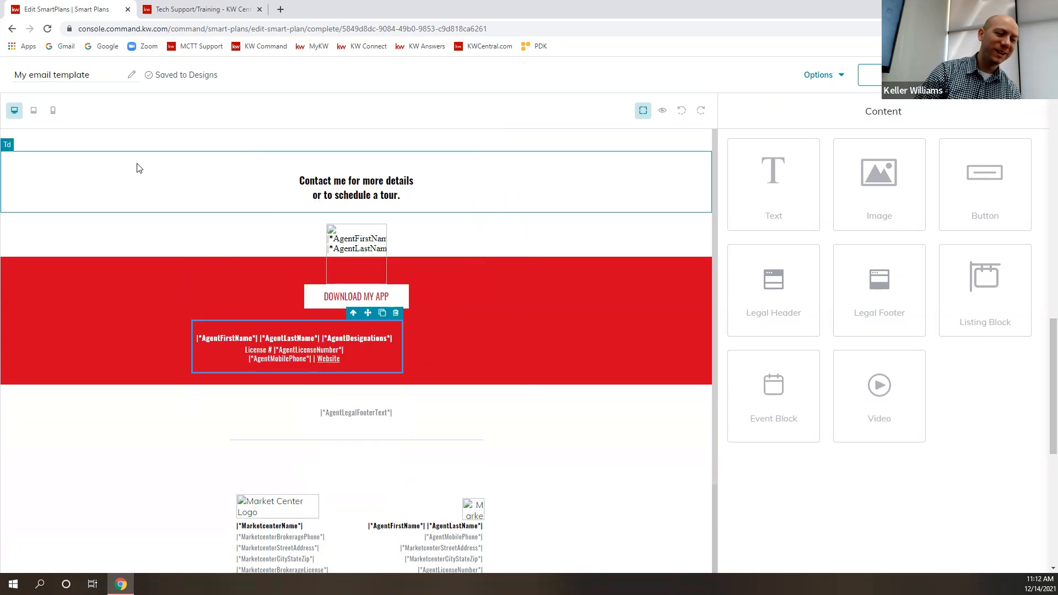
- Replace the "Contact me for more details" block with an image block showing the "Coming Soon" flyer from My Images
{"action": "left_click", "coordinate": [135, 179]}
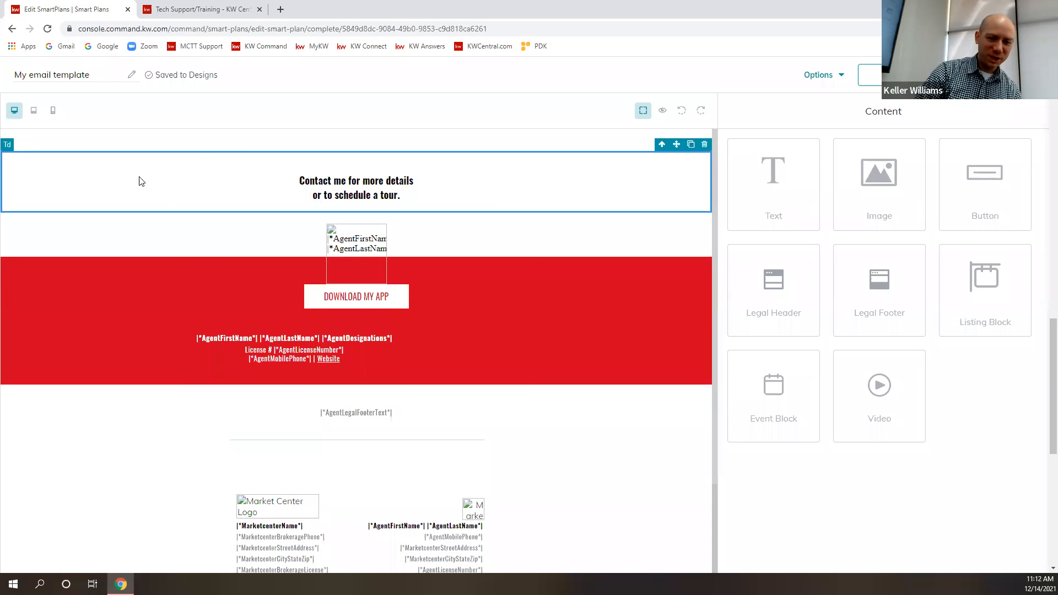
{"action": "left_click", "coordinate": [705, 145]}
{"action": "left_click_drag", "start_coordinate": [913, 199], "coordinate": [407, 145]}
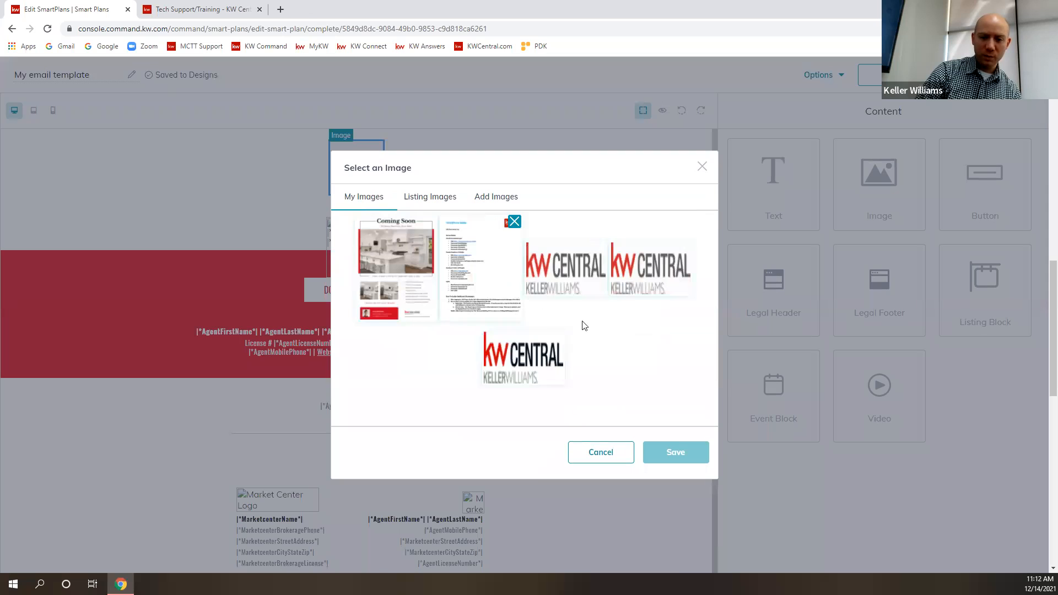
{"action": "left_click", "coordinate": [389, 251]}
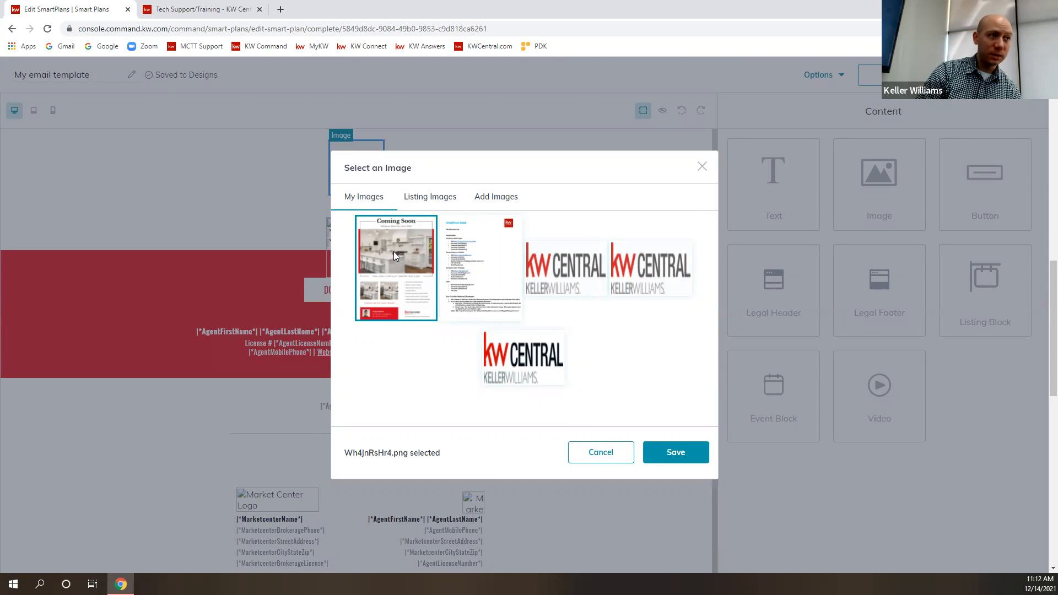
{"action": "left_click", "coordinate": [664, 457]}
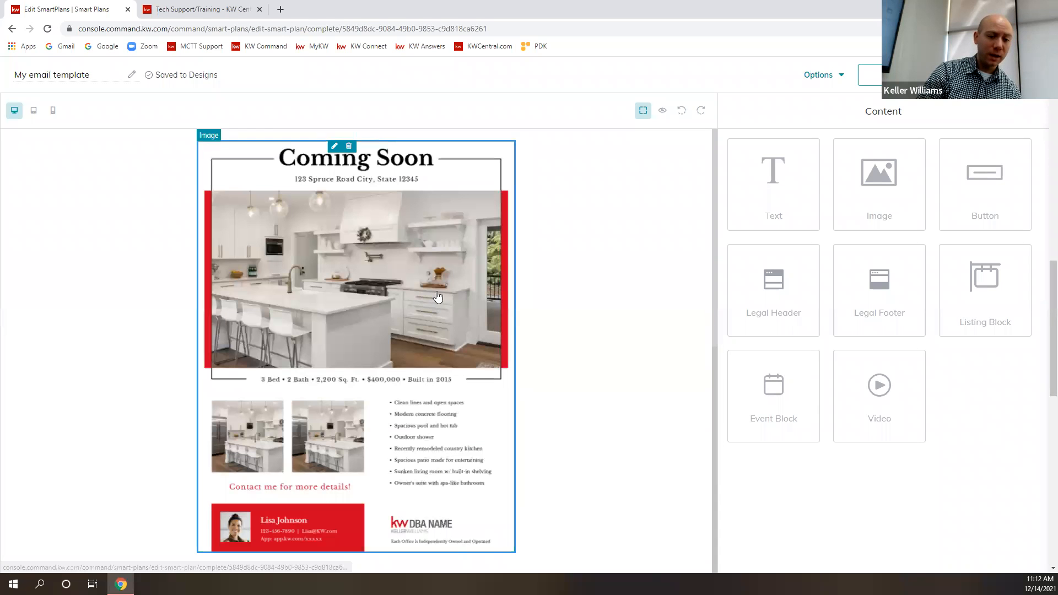
{"action": "left_click", "coordinate": [557, 307]}
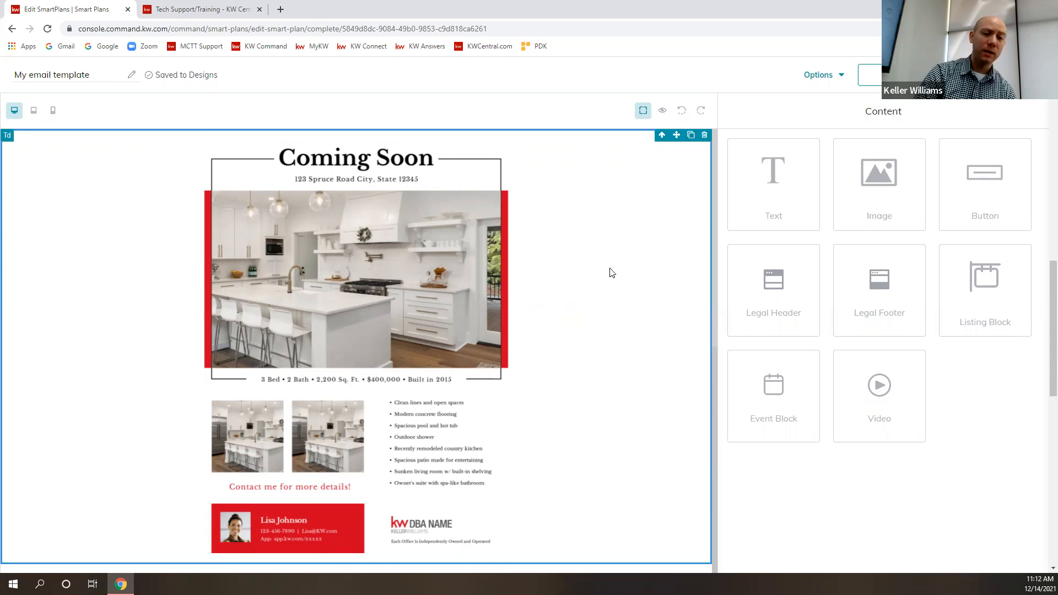
- Review the edited layout, preview the email on desktop from the flyer down to the footer, and close the preview
{"action": "scroll", "coordinate": [616, 289], "scroll_direction": "down", "scroll_amount": 5}
{"action": "scroll", "coordinate": [617, 284], "scroll_direction": "down", "scroll_amount": 3}
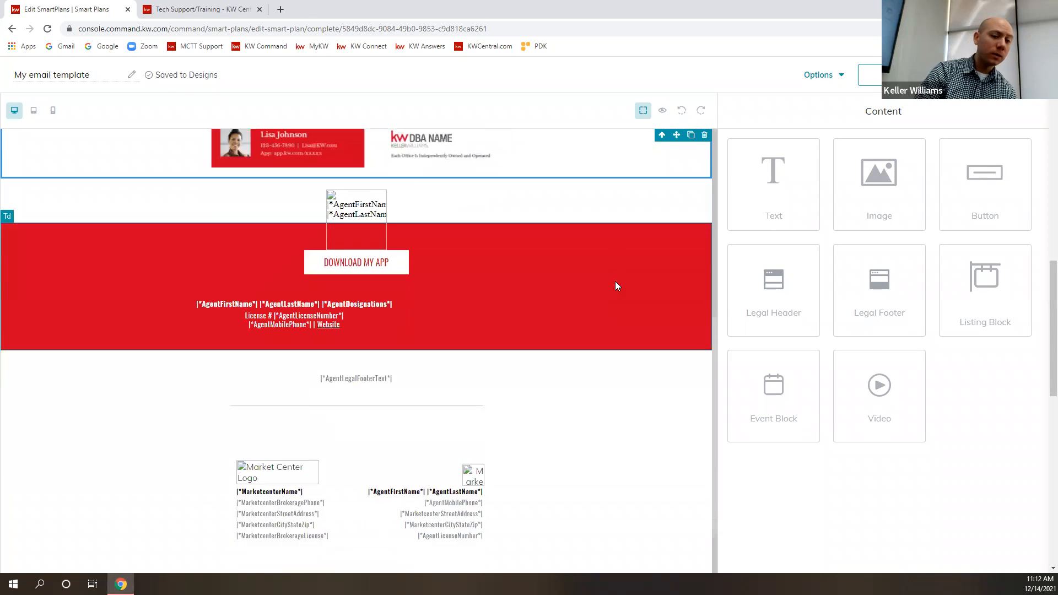
{"action": "scroll", "coordinate": [620, 284], "scroll_direction": "up", "scroll_amount": 7}
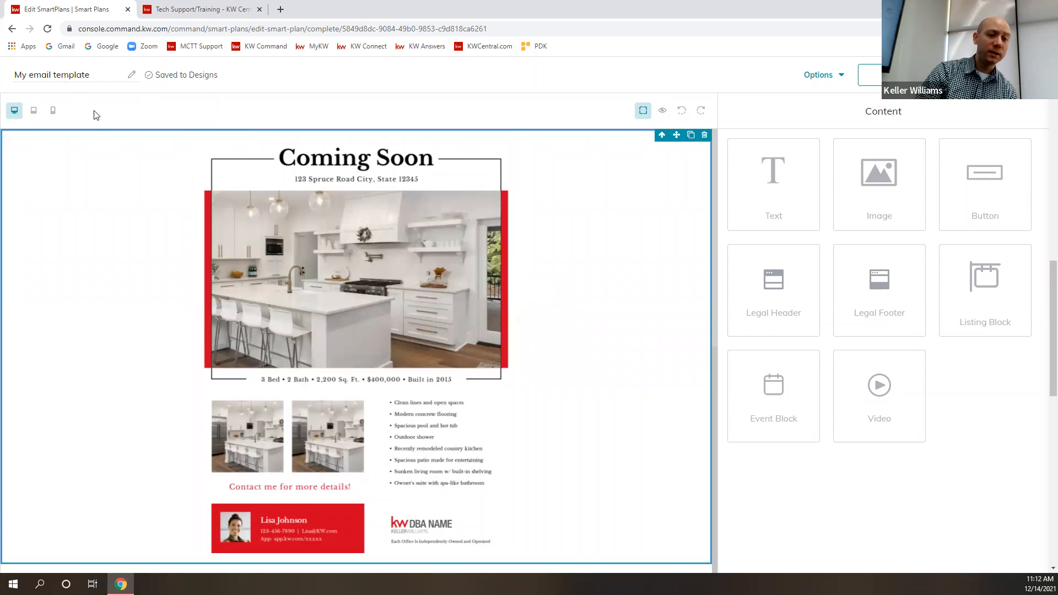
{"action": "scroll", "coordinate": [551, 319], "scroll_direction": "down", "scroll_amount": 4}
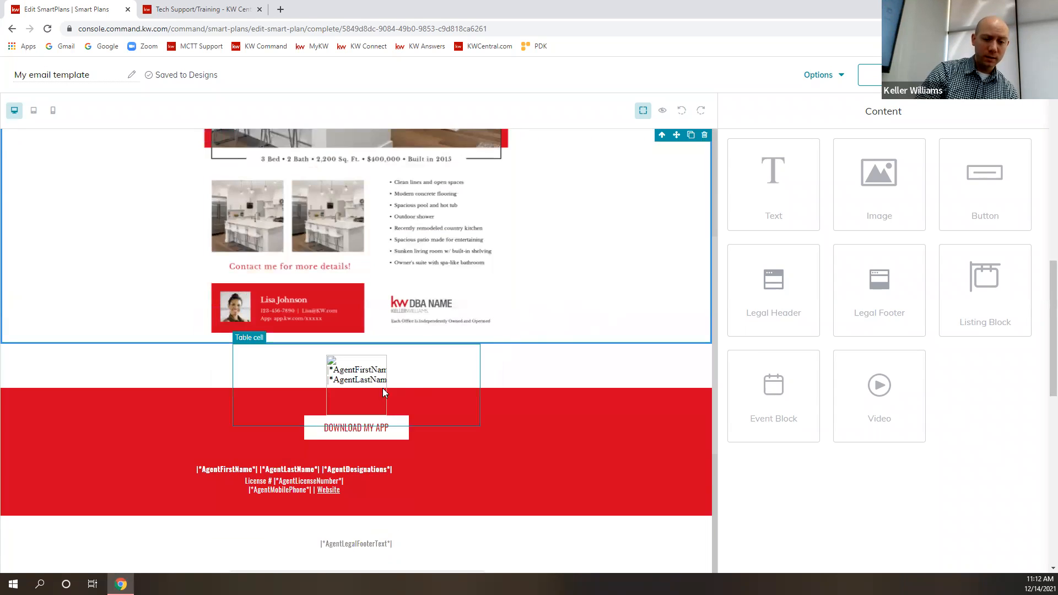
{"action": "scroll", "coordinate": [502, 375], "scroll_direction": "down", "scroll_amount": 4}
{"action": "scroll", "coordinate": [607, 232], "scroll_direction": "up", "scroll_amount": 6}
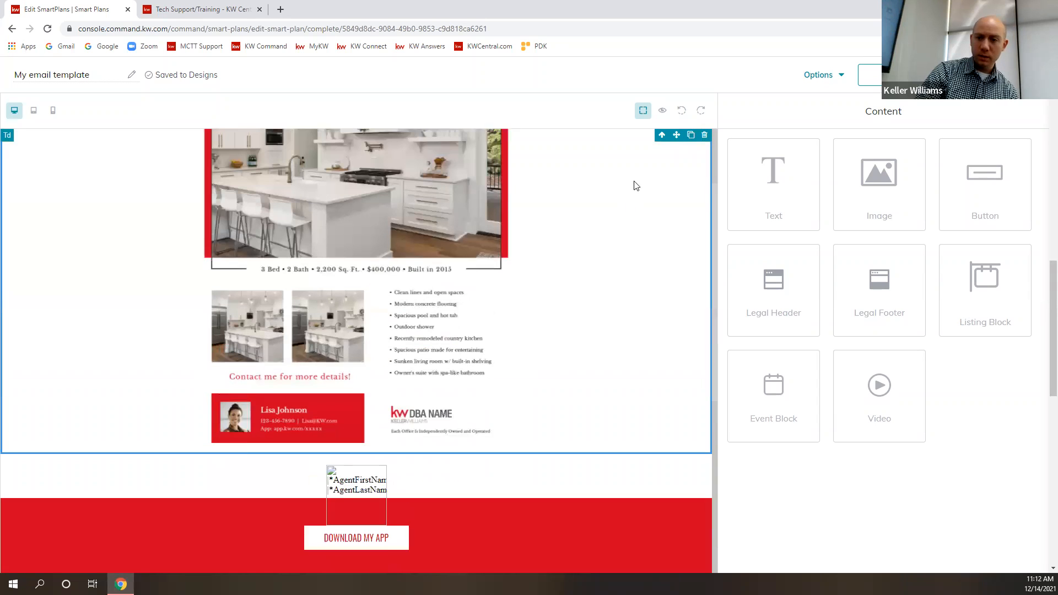
{"action": "left_click", "coordinate": [663, 111]}
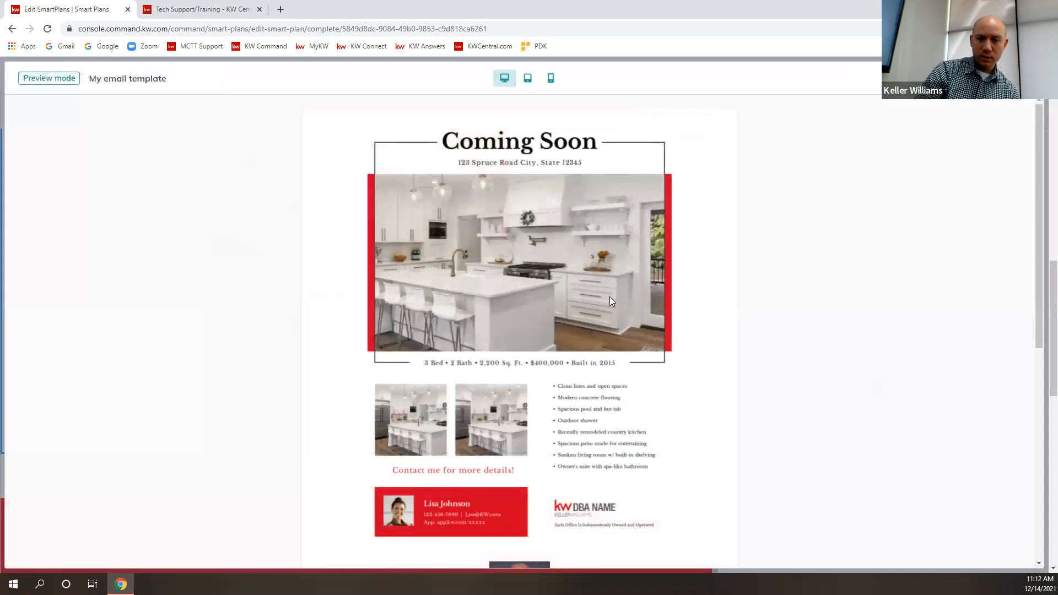
{"action": "scroll", "coordinate": [667, 297], "scroll_direction": "down", "scroll_amount": 1}
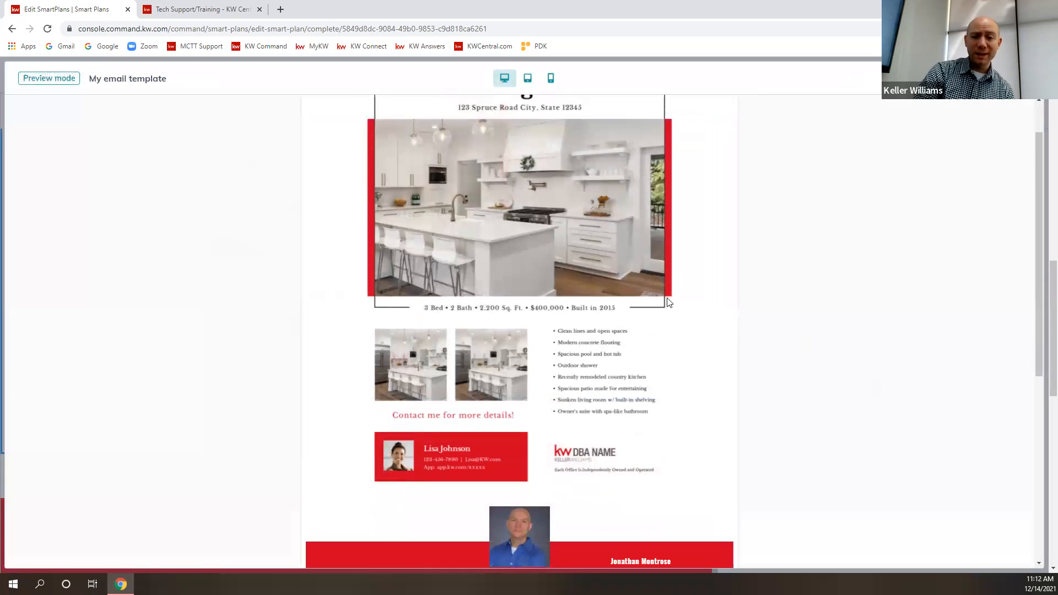
{"action": "scroll", "coordinate": [617, 274], "scroll_direction": "down", "scroll_amount": 3}
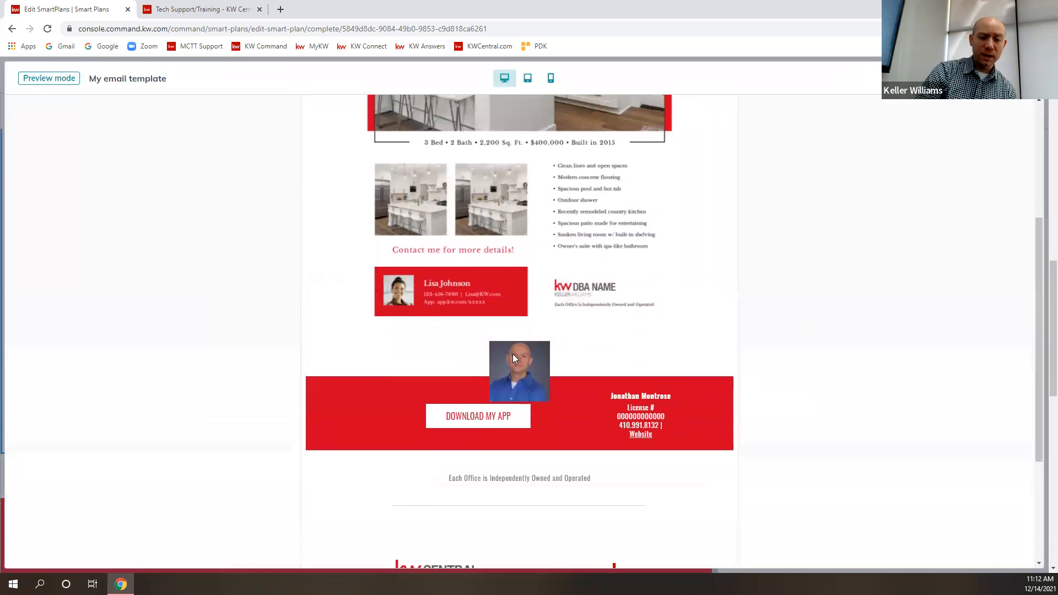
{"action": "scroll", "coordinate": [708, 417], "scroll_direction": "down", "scroll_amount": 1}
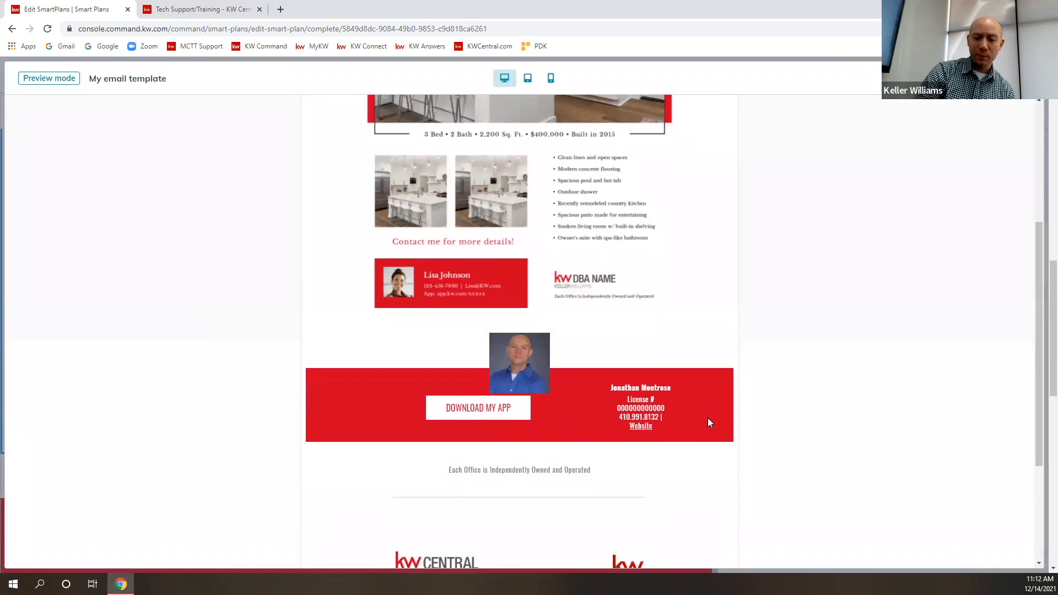
{"action": "scroll", "coordinate": [707, 418], "scroll_direction": "down", "scroll_amount": 2}
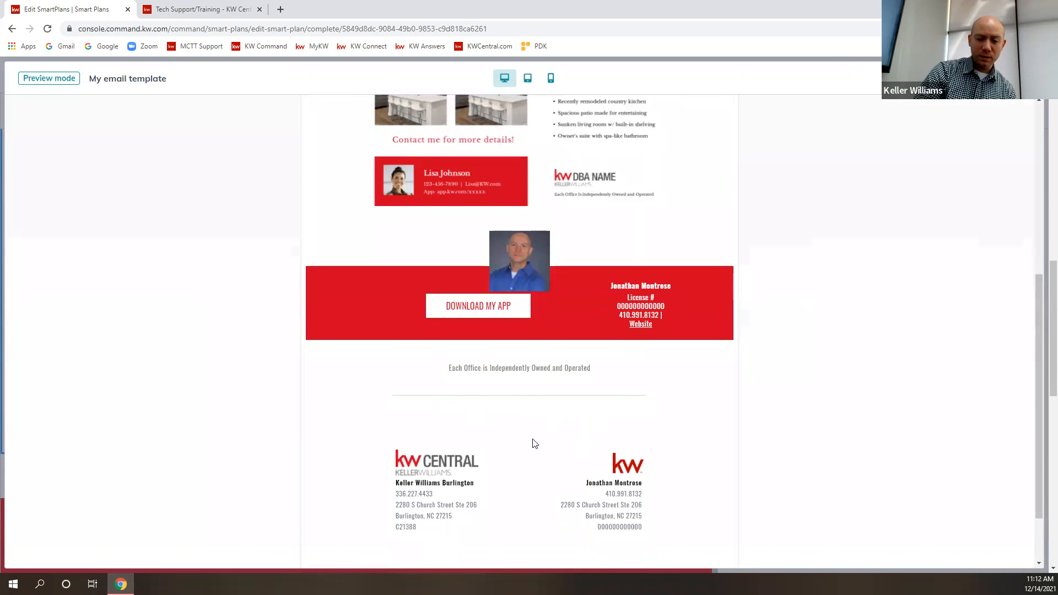
{"action": "scroll", "coordinate": [633, 518], "scroll_direction": "down", "scroll_amount": 1}
{"action": "scroll", "coordinate": [734, 461], "scroll_direction": "up", "scroll_amount": 5}
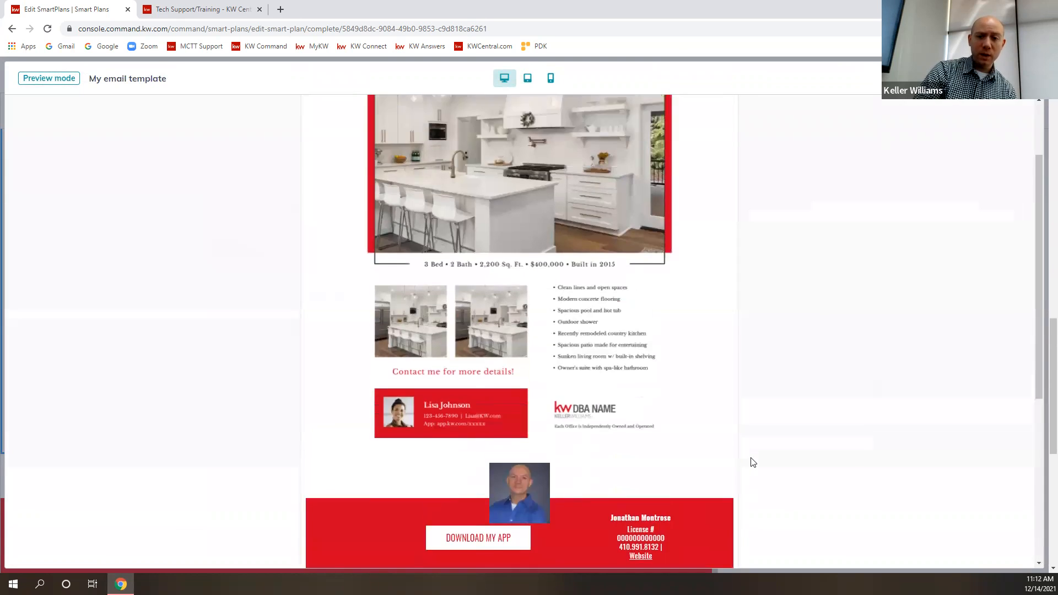
{"action": "scroll", "coordinate": [753, 462], "scroll_direction": "up", "scroll_amount": 2}
{"action": "left_click", "coordinate": [1027, 78]}
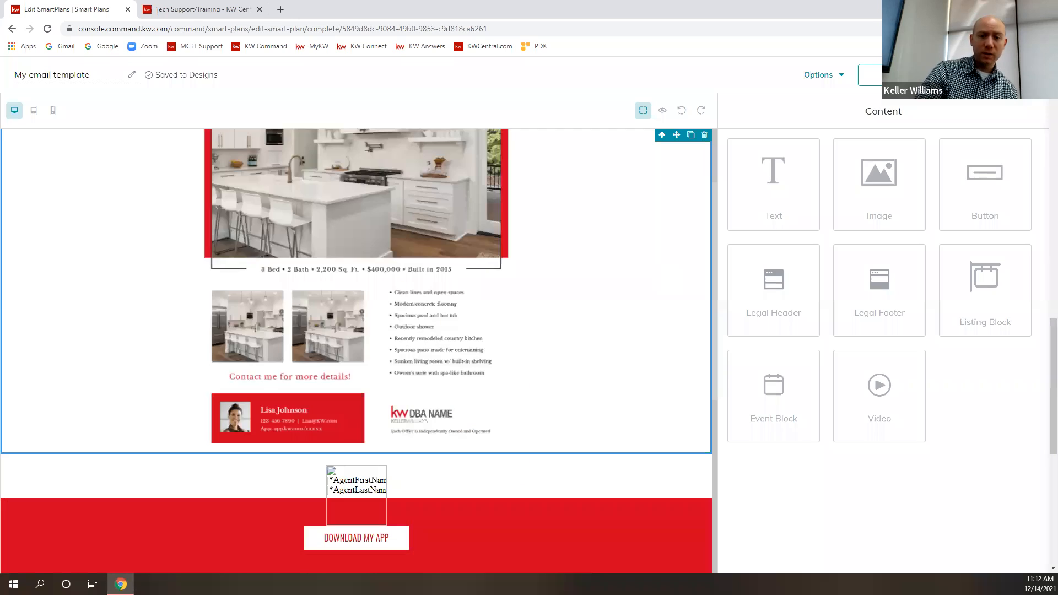
- Delete the flyer image from the email and insert the same "Coming Soon" flyer again from My Images
{"action": "scroll", "coordinate": [595, 358], "scroll_direction": "up", "scroll_amount": 2}
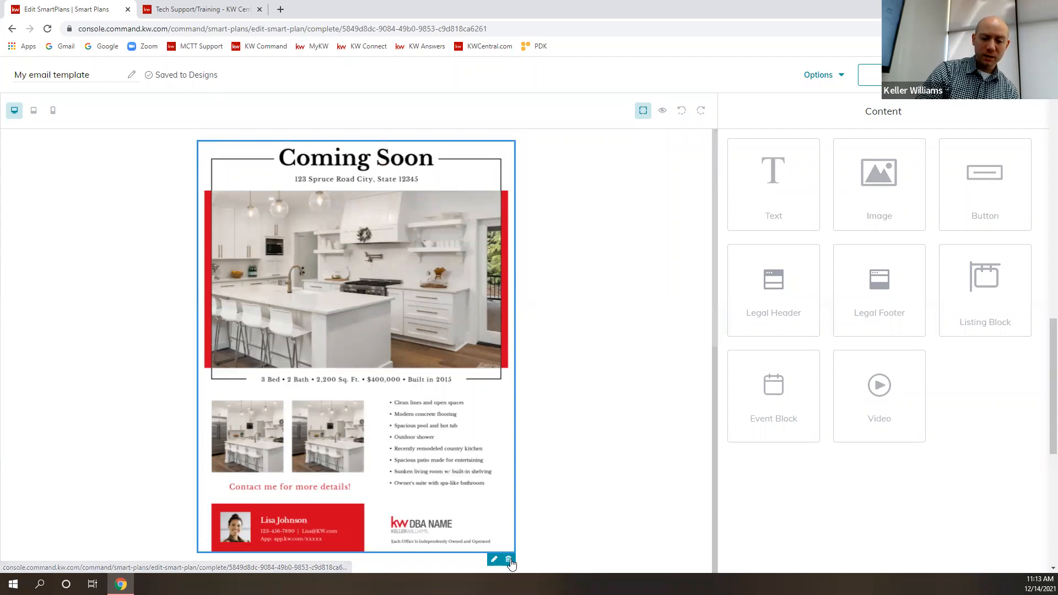
{"action": "left_click", "coordinate": [509, 560]}
{"action": "left_click_drag", "start_coordinate": [880, 174], "coordinate": [437, 145]}
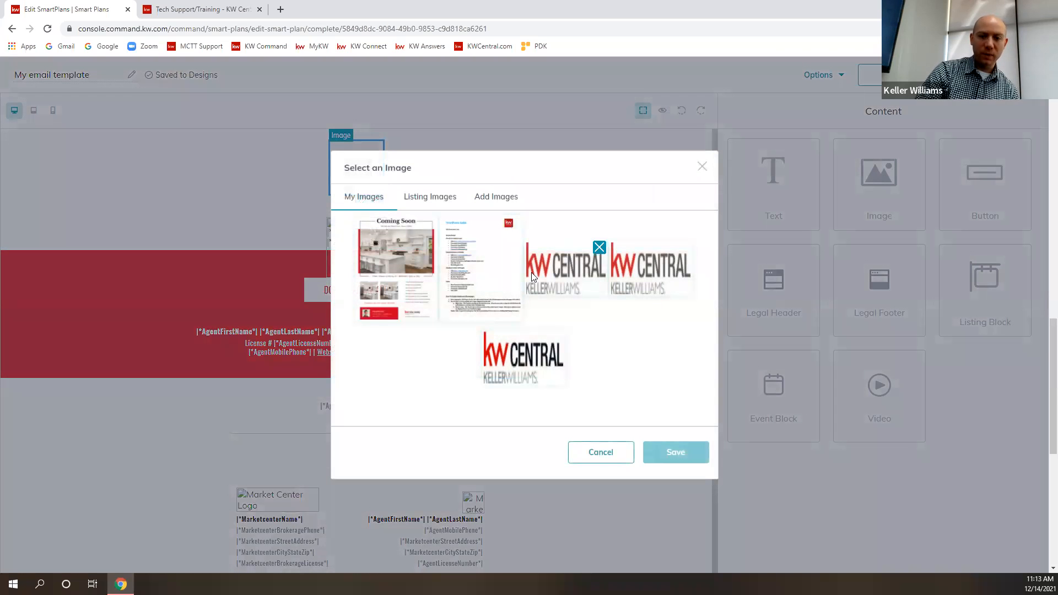
{"action": "left_click", "coordinate": [399, 259]}
{"action": "left_click", "coordinate": [676, 452]}
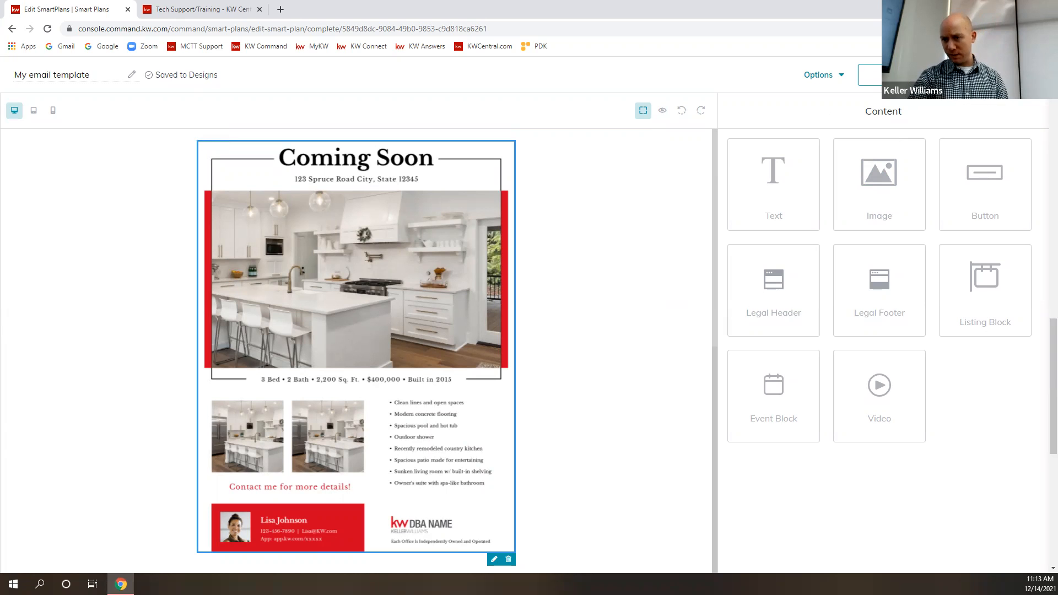
- Save the email design and return to the SmartPlan's Send Email step to check its email content
{"action": "left_click", "coordinate": [870, 74]}
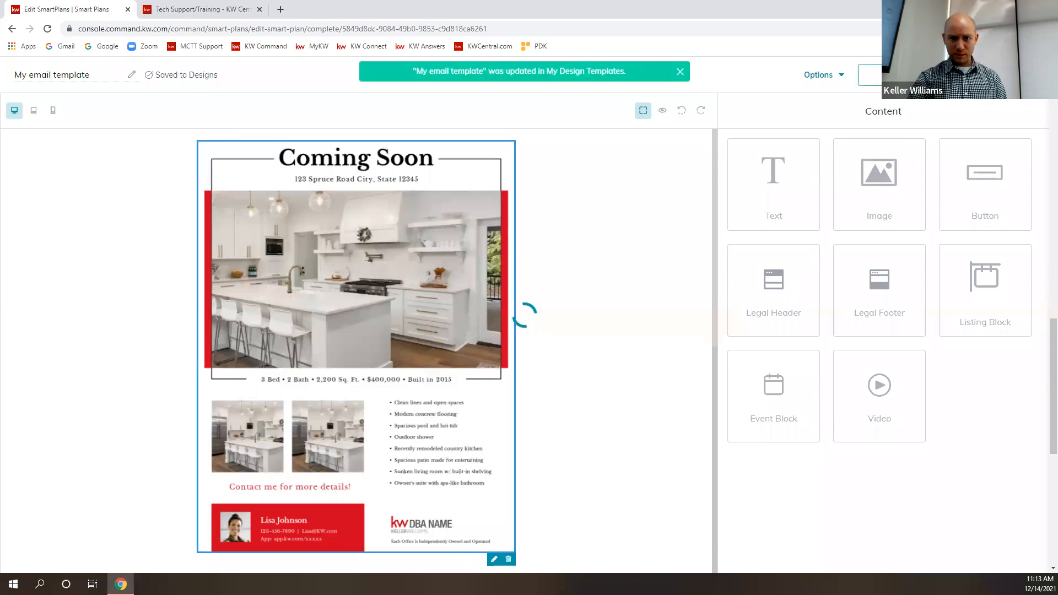
{"action": "scroll", "coordinate": [353, 411], "scroll_direction": "down", "scroll_amount": 8}
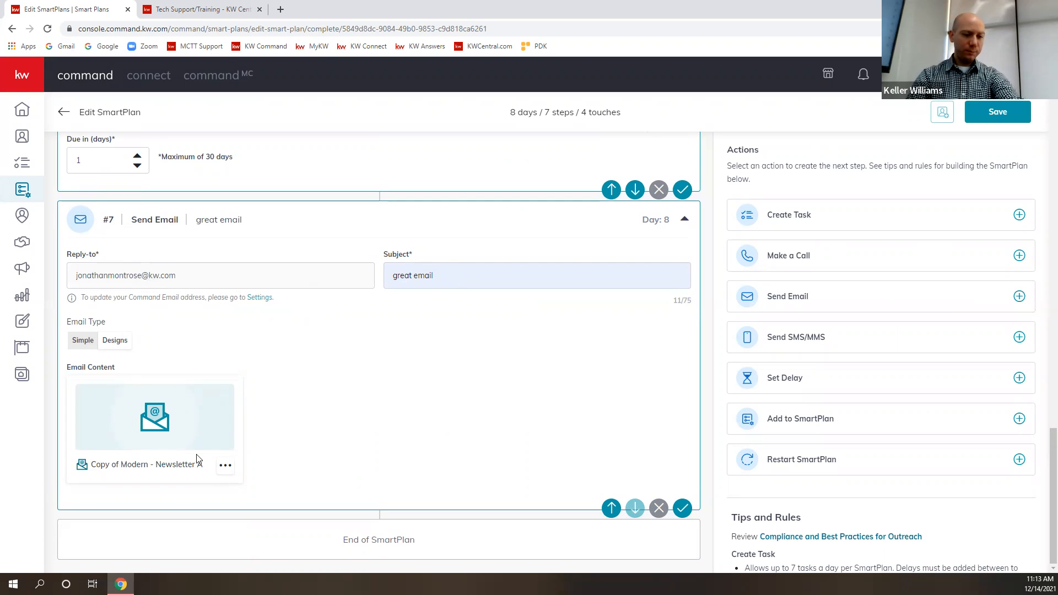
- Preview the Send Email step's design in the desktop, tablet and phone layouts, and close the preview
{"action": "left_click", "coordinate": [226, 466]}
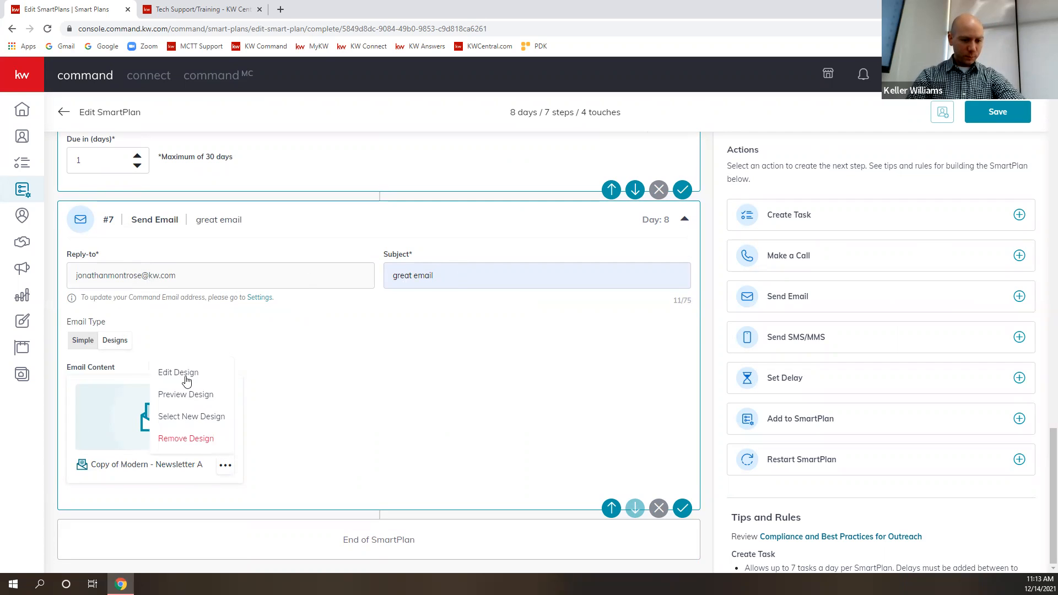
{"action": "left_click", "coordinate": [182, 395]}
{"action": "scroll", "coordinate": [540, 389], "scroll_direction": "down", "scroll_amount": 10}
{"action": "scroll", "coordinate": [540, 386], "scroll_direction": "up", "scroll_amount": 10}
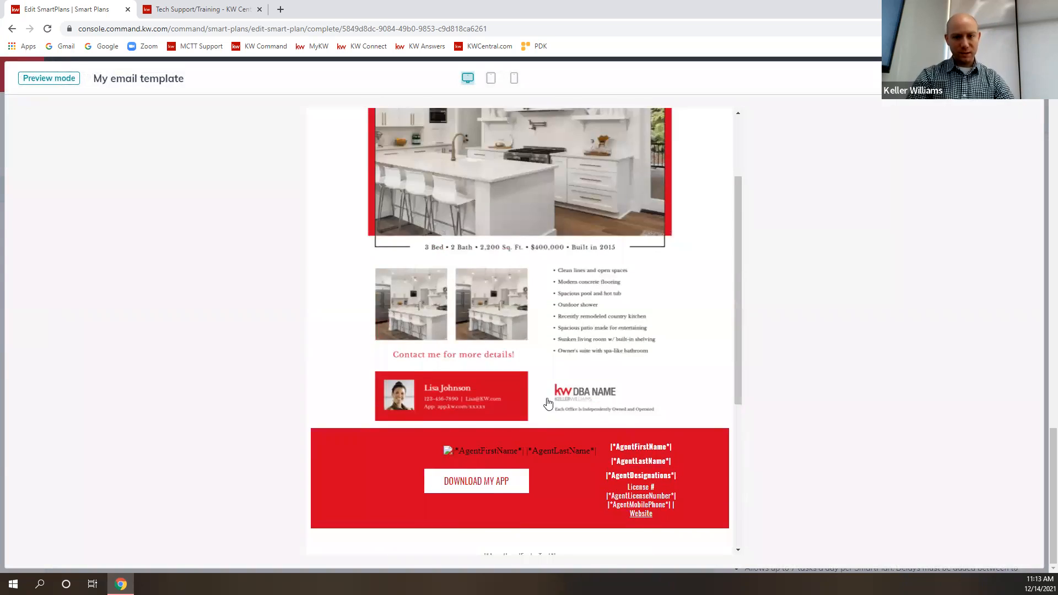
{"action": "left_click", "coordinate": [492, 79]}
{"action": "left_click", "coordinate": [514, 79]}
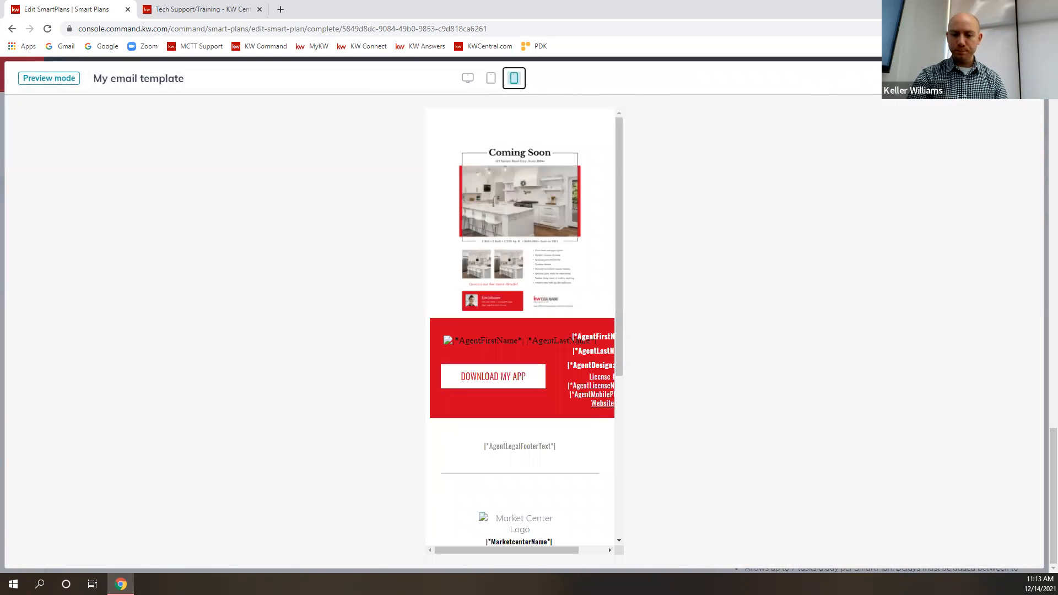
{"action": "key", "text": "Escape"}
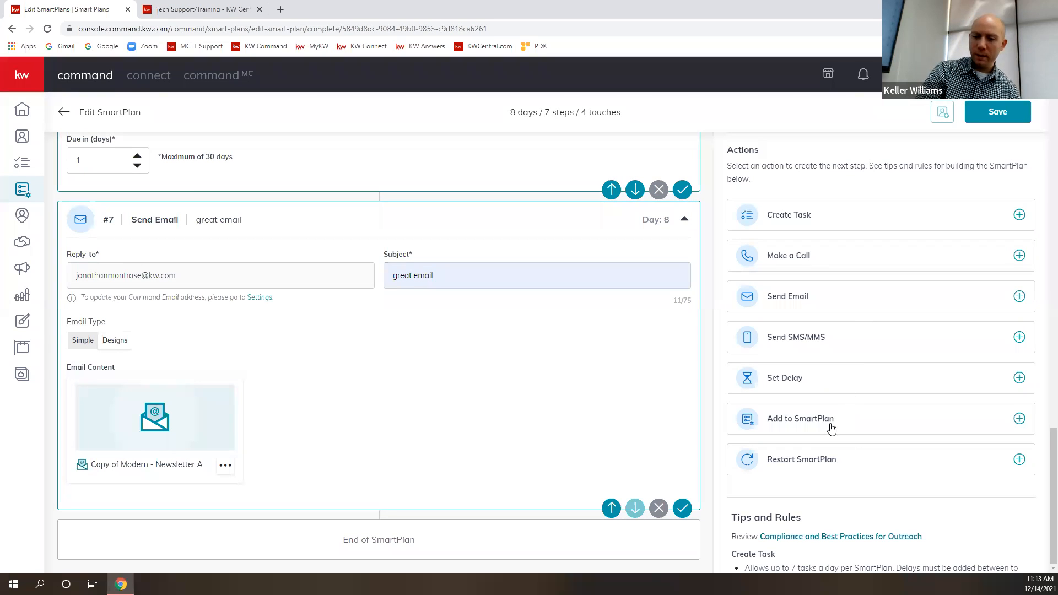
- Append an Add to SmartPlan step after the Send Email step and choose Dog Lovers as its plan
{"action": "left_click", "coordinate": [1020, 419]}
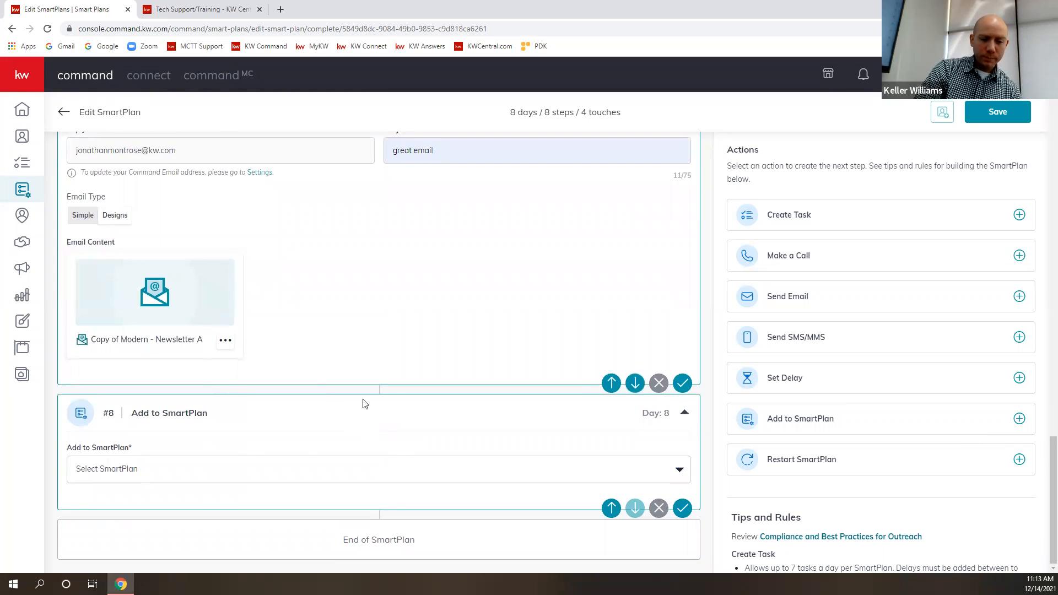
{"action": "scroll", "coordinate": [363, 404], "scroll_direction": "up", "scroll_amount": 7}
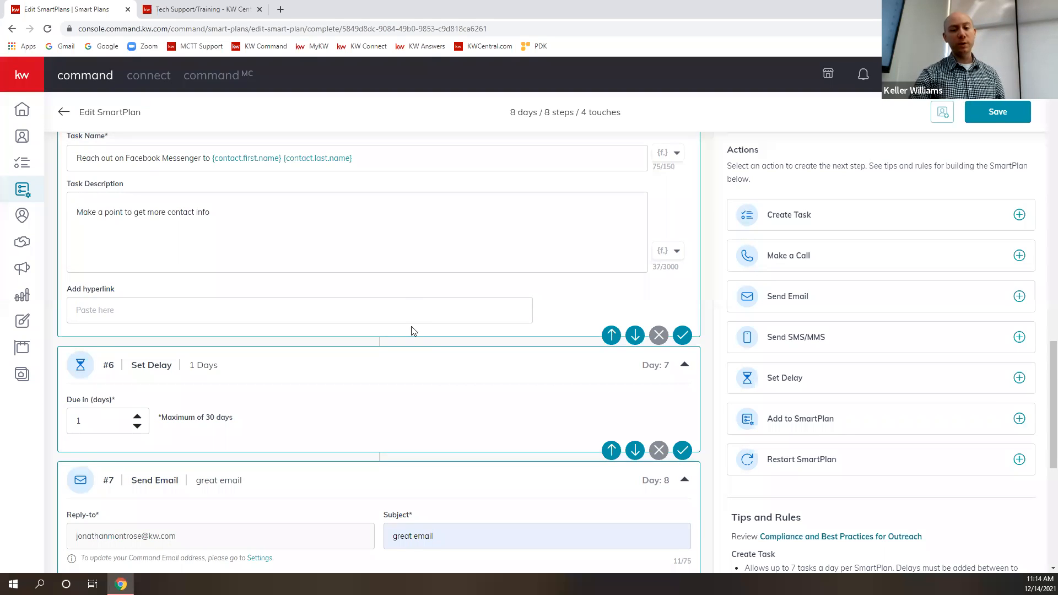
{"action": "scroll", "coordinate": [413, 328], "scroll_direction": "down", "scroll_amount": 4}
{"action": "scroll", "coordinate": [422, 344], "scroll_direction": "down", "scroll_amount": 2}
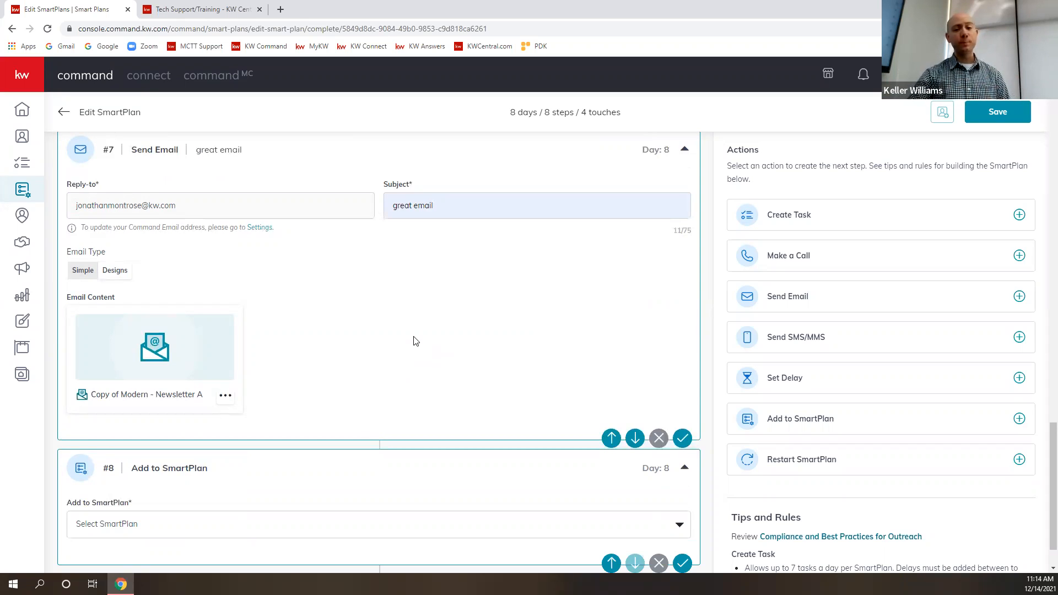
{"action": "scroll", "coordinate": [414, 293], "scroll_direction": "down", "scroll_amount": 1}
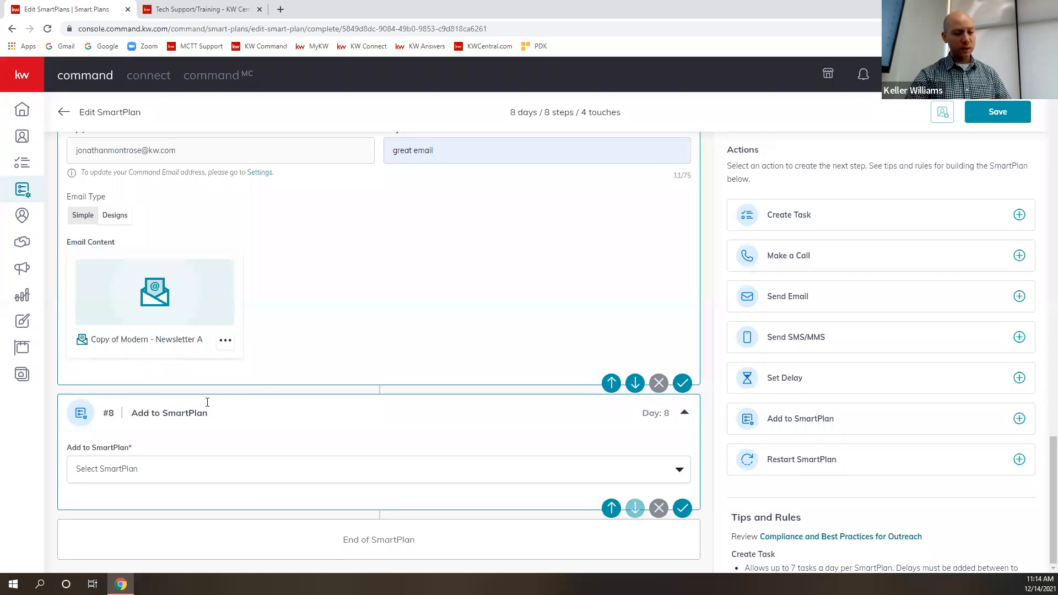
{"action": "left_click", "coordinate": [680, 469]}
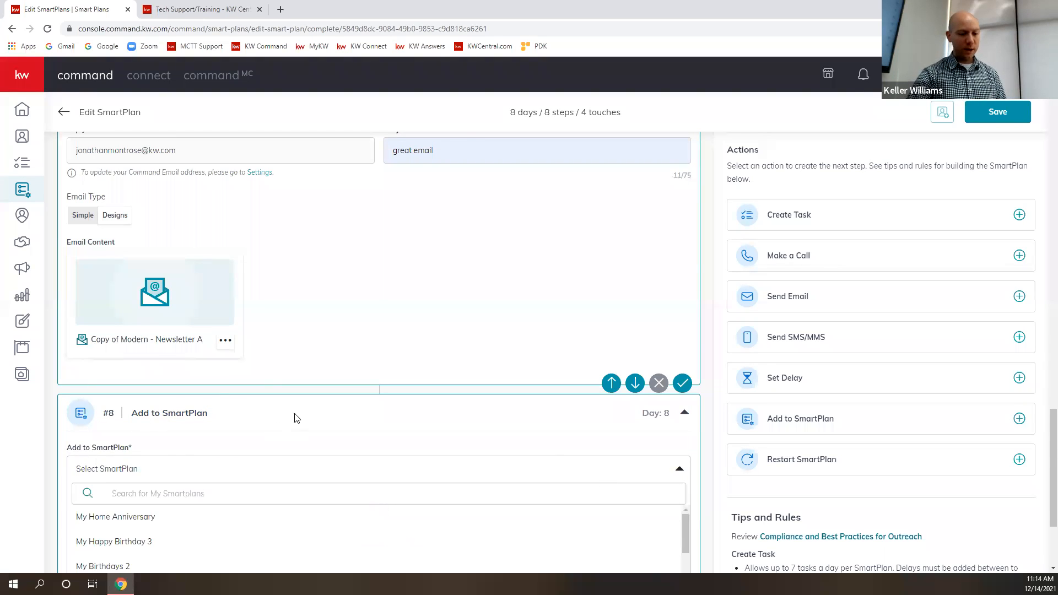
{"action": "scroll", "coordinate": [331, 408], "scroll_direction": "down", "scroll_amount": 3}
{"action": "scroll", "coordinate": [343, 403], "scroll_direction": "down", "scroll_amount": 10}
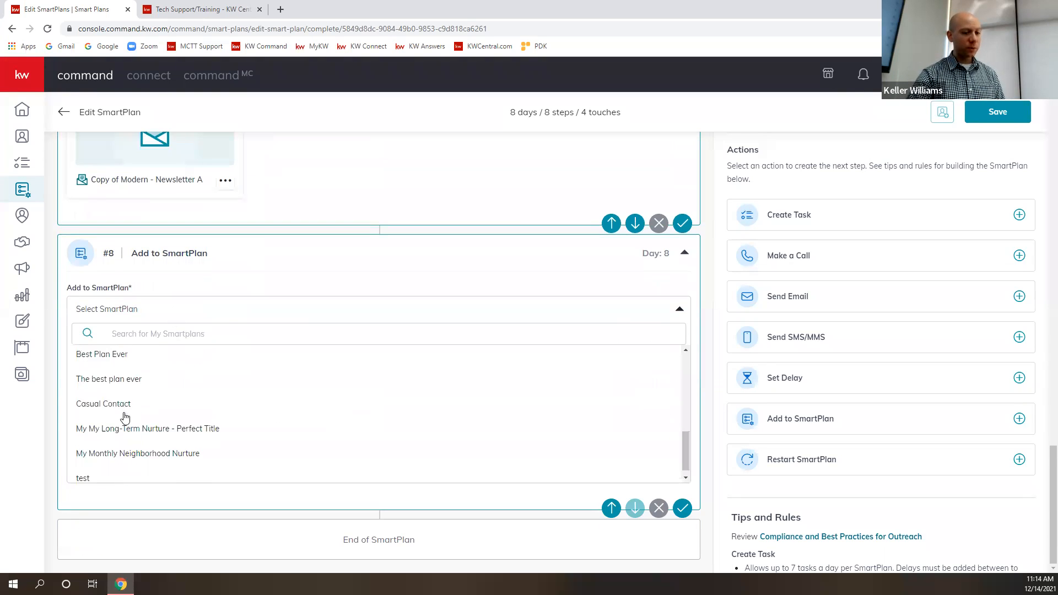
{"action": "scroll", "coordinate": [128, 426], "scroll_direction": "up", "scroll_amount": 12}
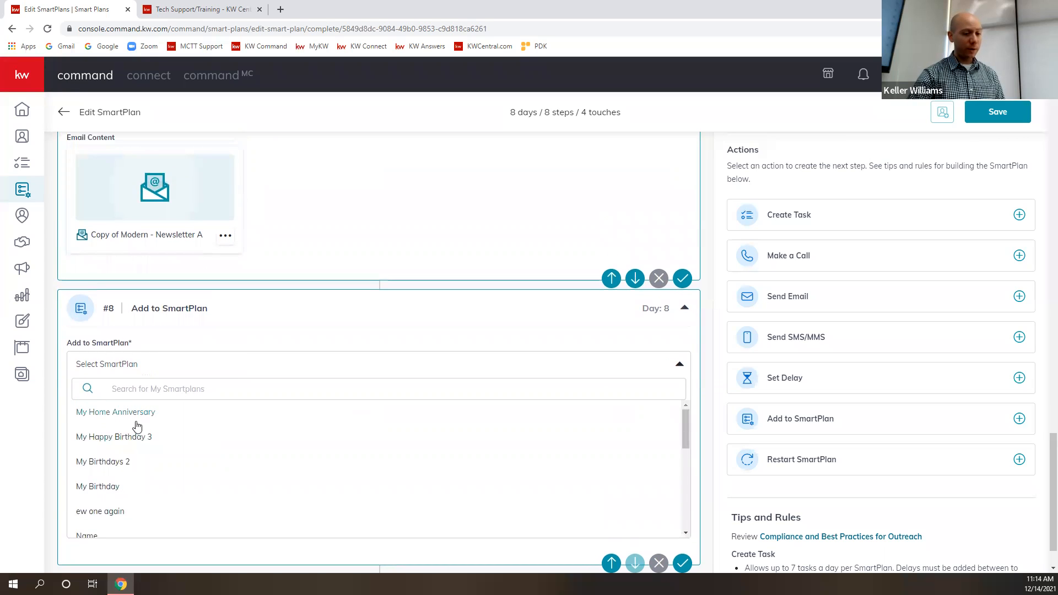
{"action": "scroll", "coordinate": [154, 428], "scroll_direction": "down", "scroll_amount": 2}
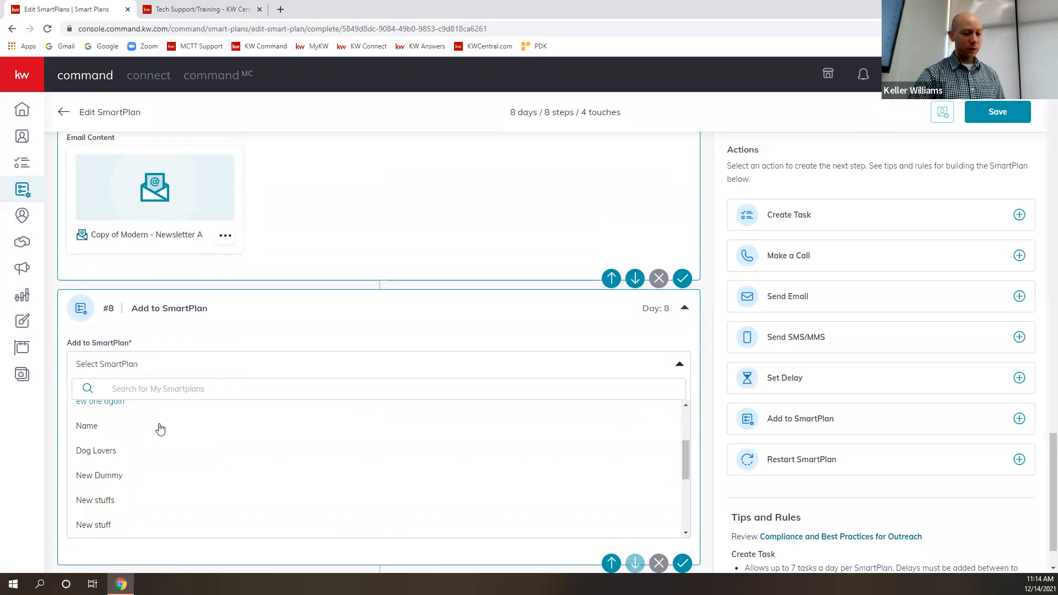
{"action": "left_click", "coordinate": [108, 452]}
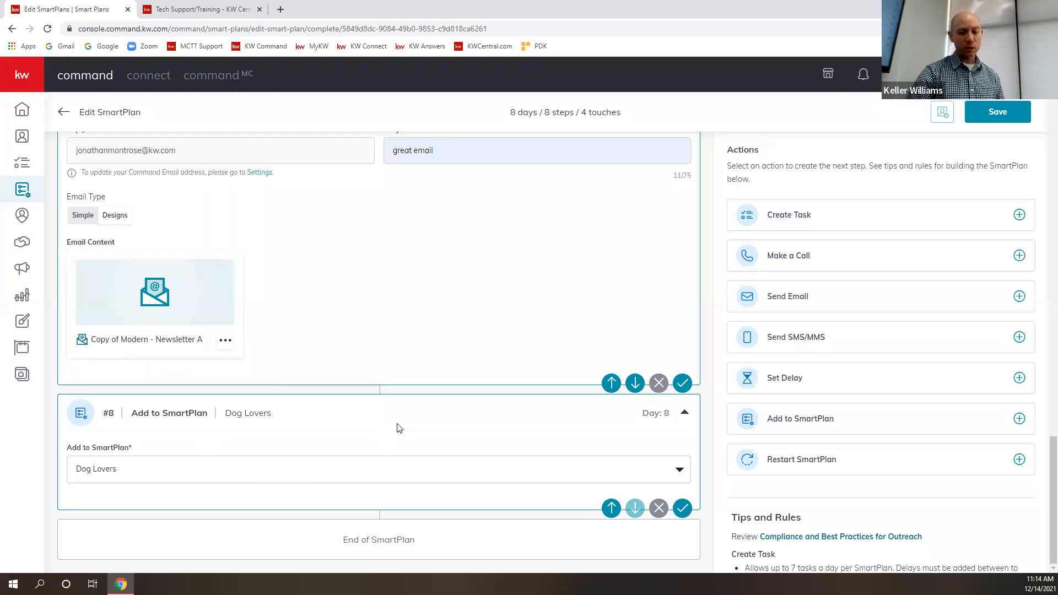
- Review the steps built so far and append a Restart SmartPlan step at the end of the plan
{"action": "scroll", "coordinate": [418, 423], "scroll_direction": "up", "scroll_amount": 15}
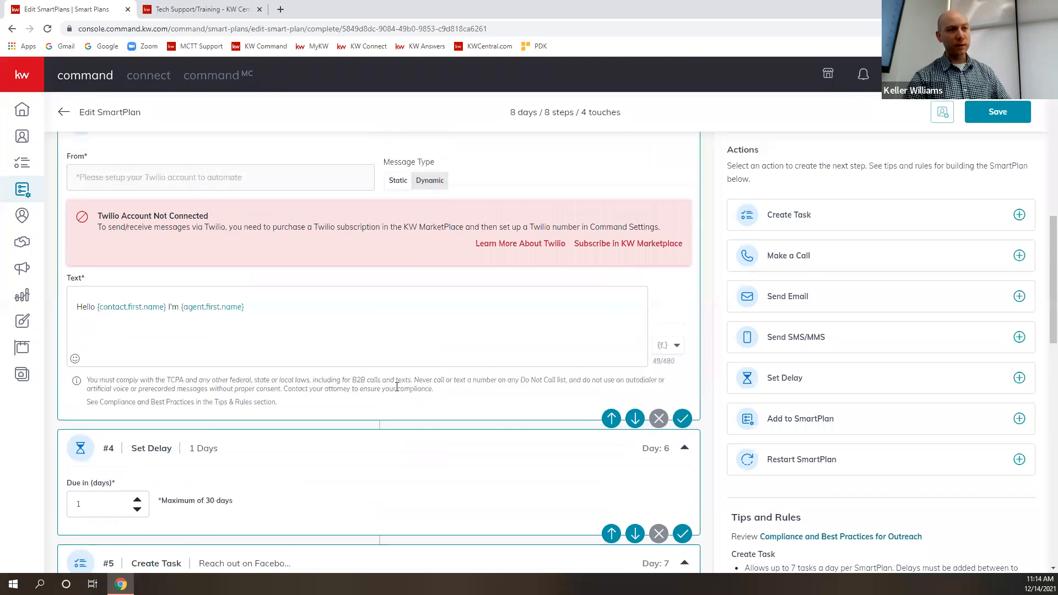
{"action": "scroll", "coordinate": [398, 386], "scroll_direction": "down", "scroll_amount": 15}
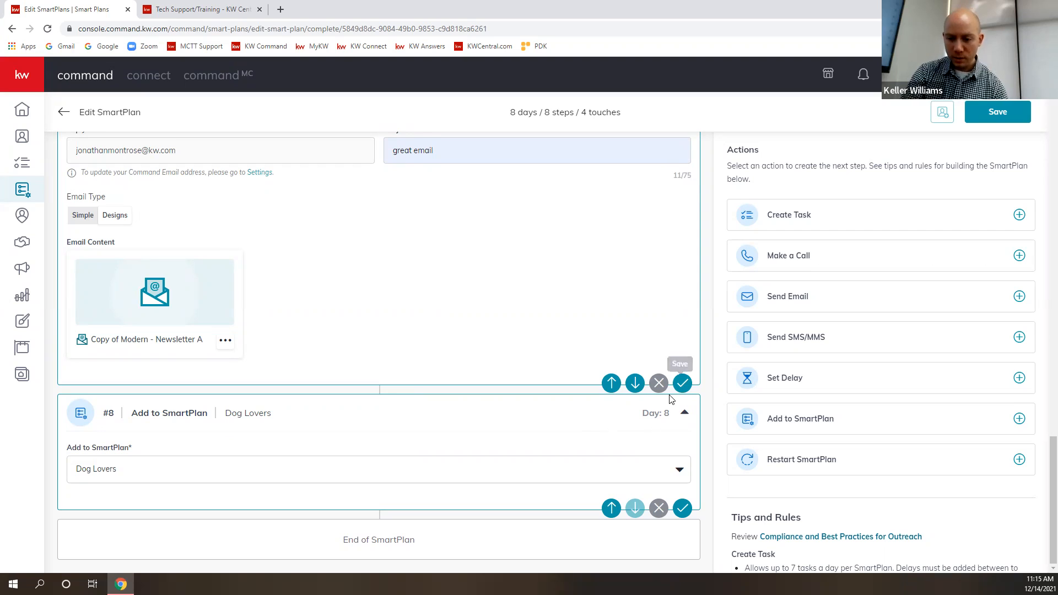
{"action": "left_click", "coordinate": [1019, 460]}
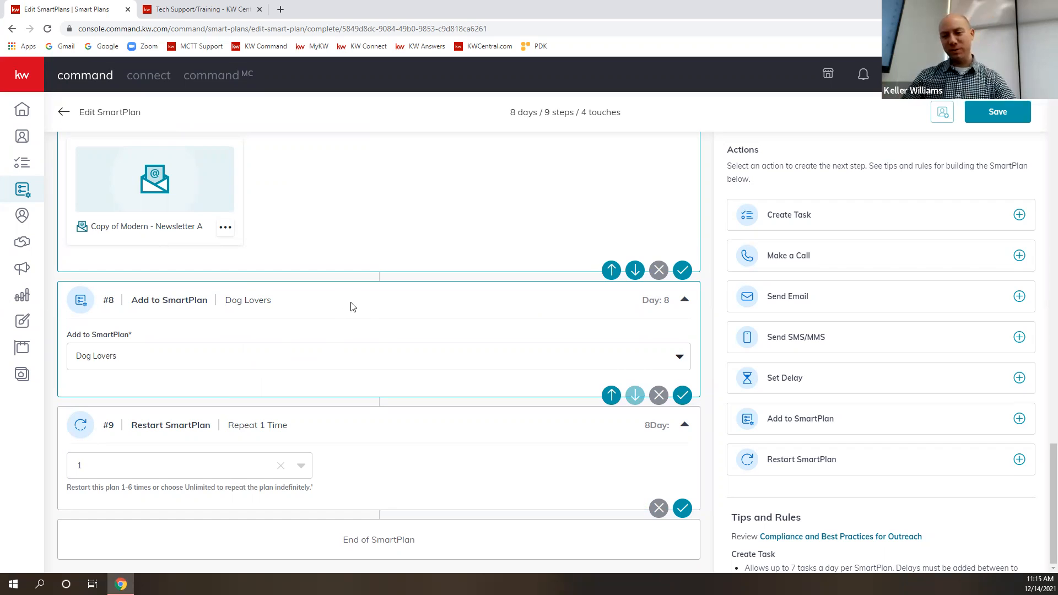
- Remove the "great email" Send Email step, the 1-day delay before it and the Facebook Messenger task from the SmartPlan
{"action": "left_click", "coordinate": [659, 270]}
{"action": "left_click", "coordinate": [579, 355]}
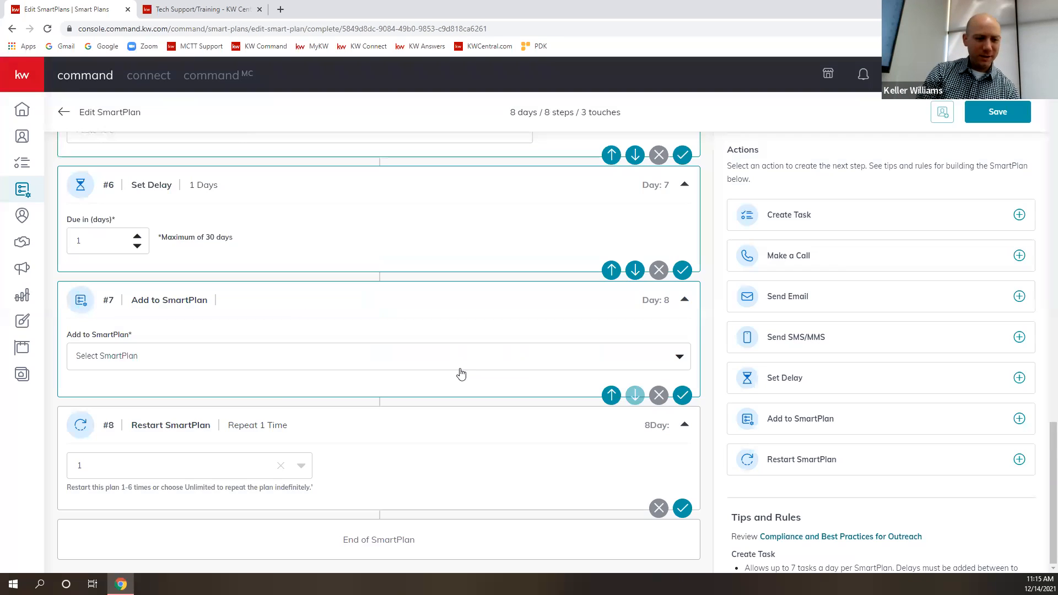
{"action": "left_click", "coordinate": [659, 270]}
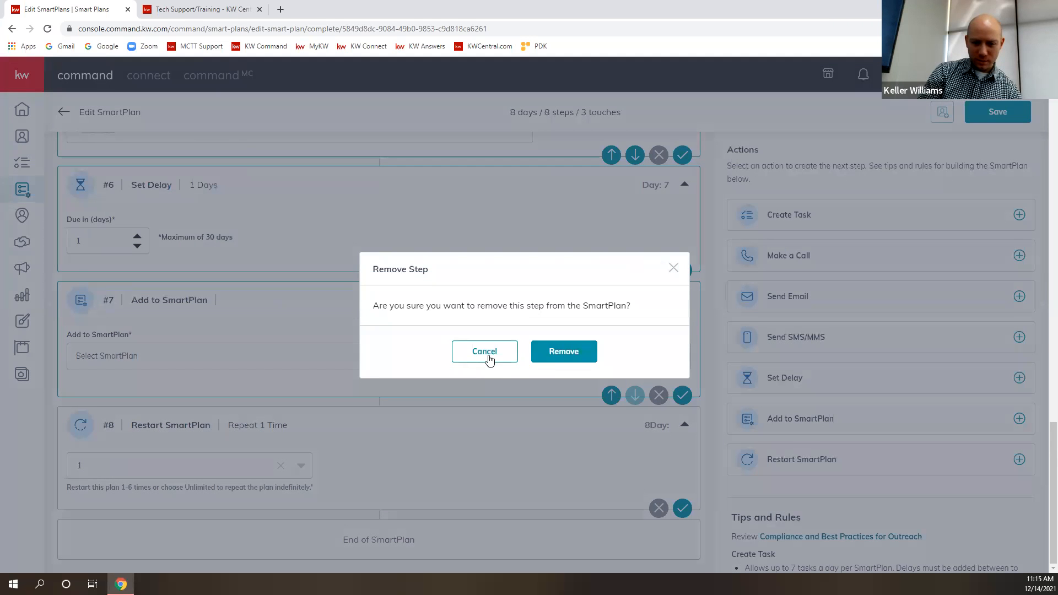
{"action": "left_click", "coordinate": [560, 356]}
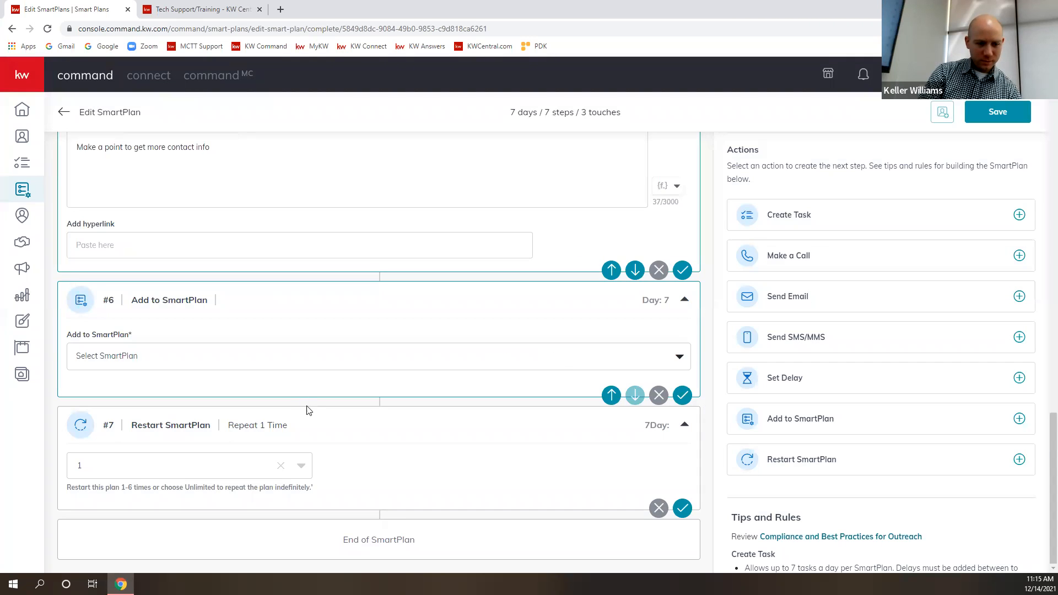
{"action": "scroll", "coordinate": [309, 411], "scroll_direction": "up", "scroll_amount": 4}
{"action": "scroll", "coordinate": [538, 436], "scroll_direction": "down", "scroll_amount": 4}
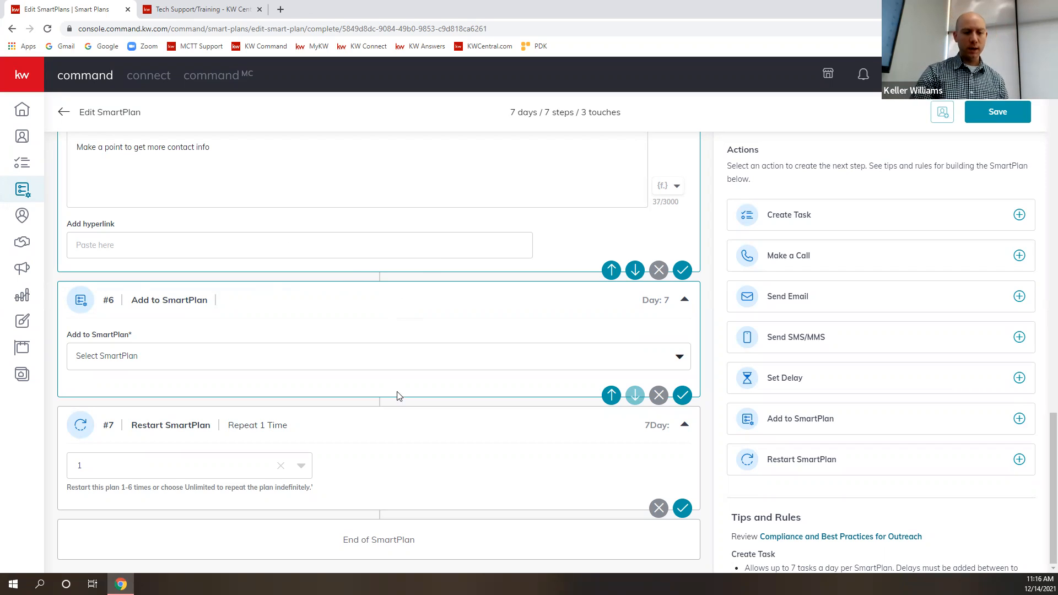
{"action": "left_click", "coordinate": [659, 270]}
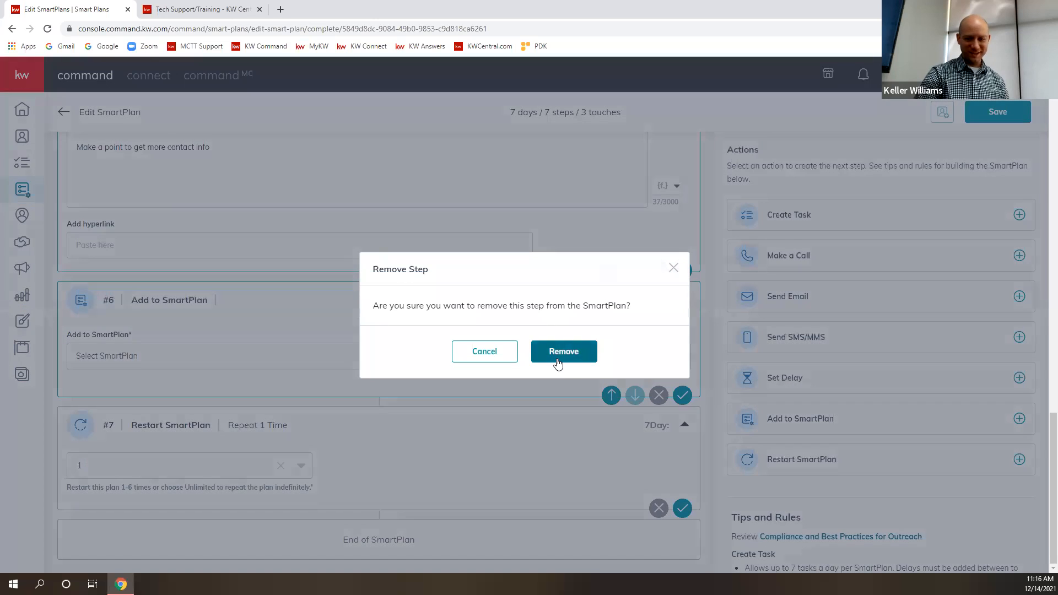
{"action": "left_click", "coordinate": [557, 356]}
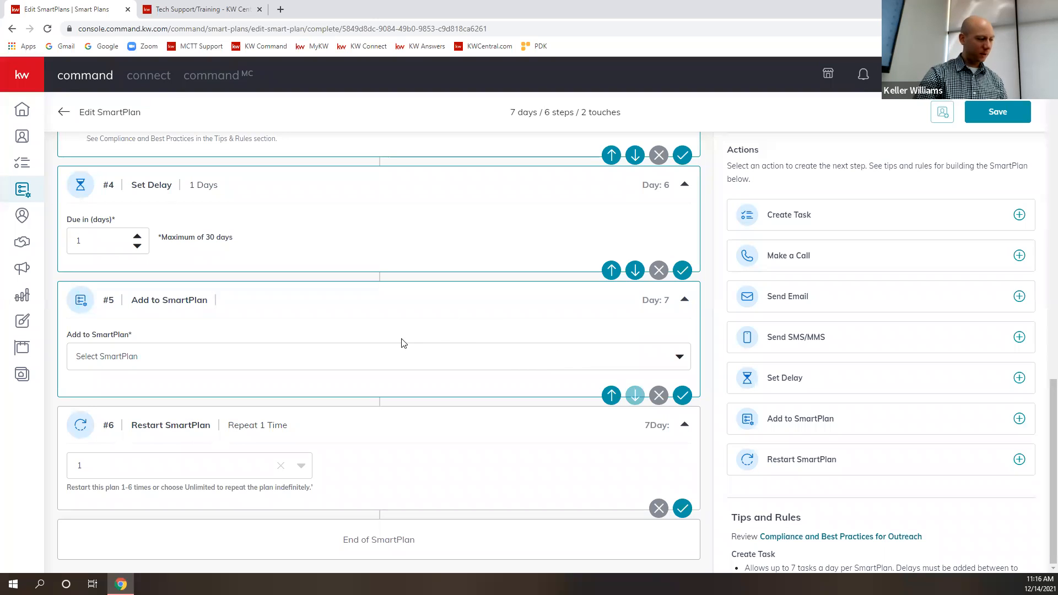
- Reload the SmartPlan editor page and discard the unsaved changes
{"action": "scroll", "coordinate": [525, 383], "scroll_direction": "up", "scroll_amount": 20}
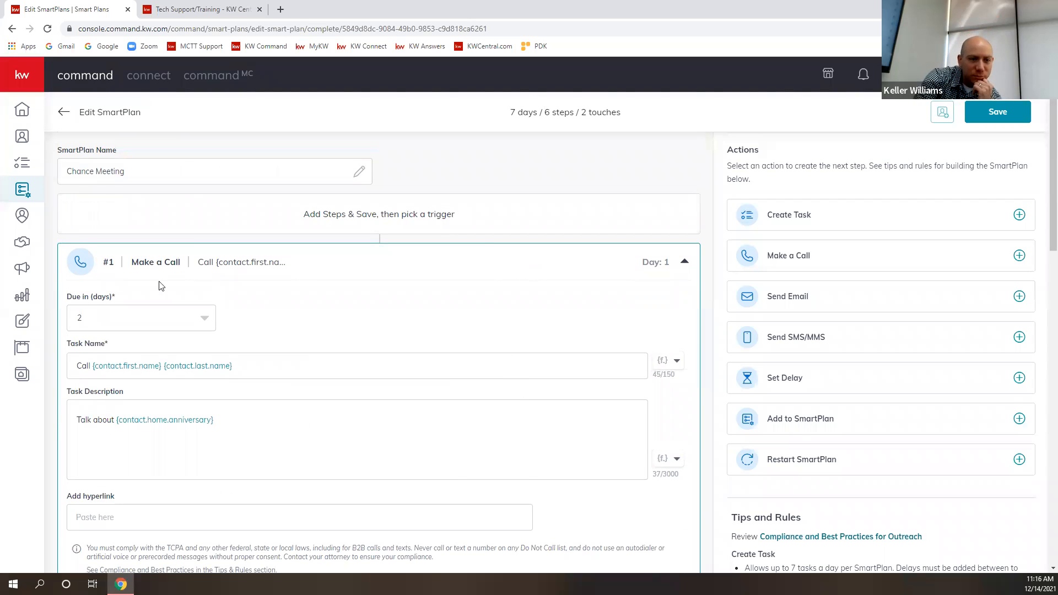
{"action": "left_click", "coordinate": [48, 29]}
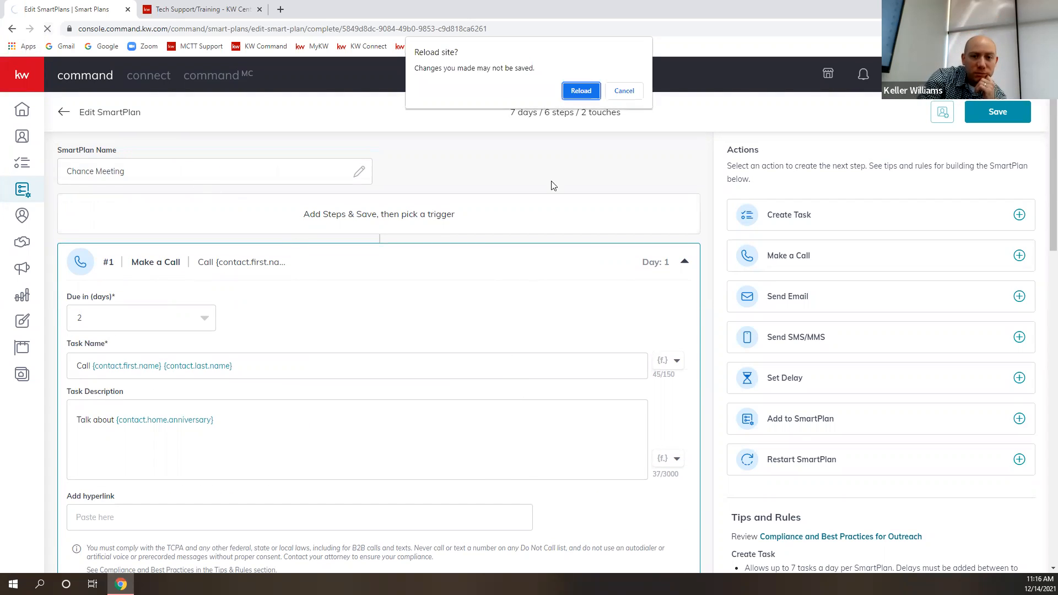
{"action": "left_click", "coordinate": [580, 91]}
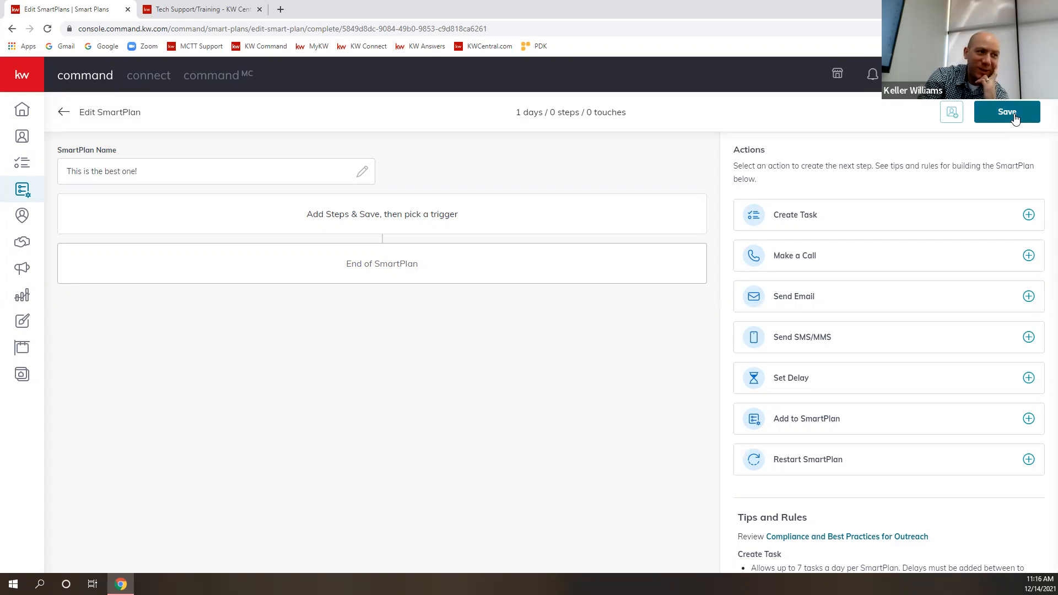
- Add a Create Task step, a Set Delay step and a Restart SmartPlan step to the empty plan
{"action": "left_click", "coordinate": [1030, 215]}
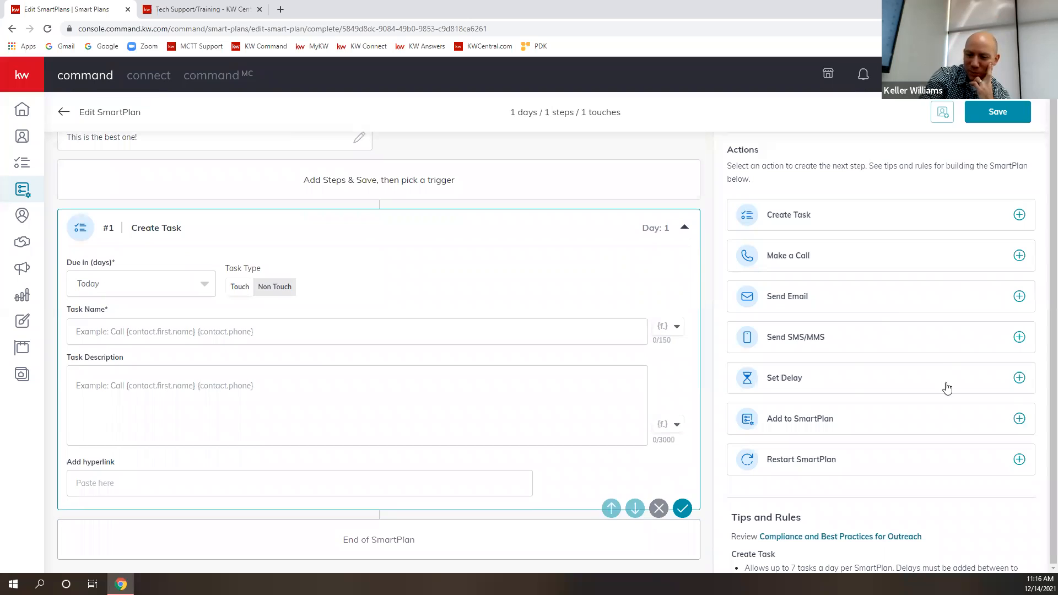
{"action": "left_click", "coordinate": [1020, 378]}
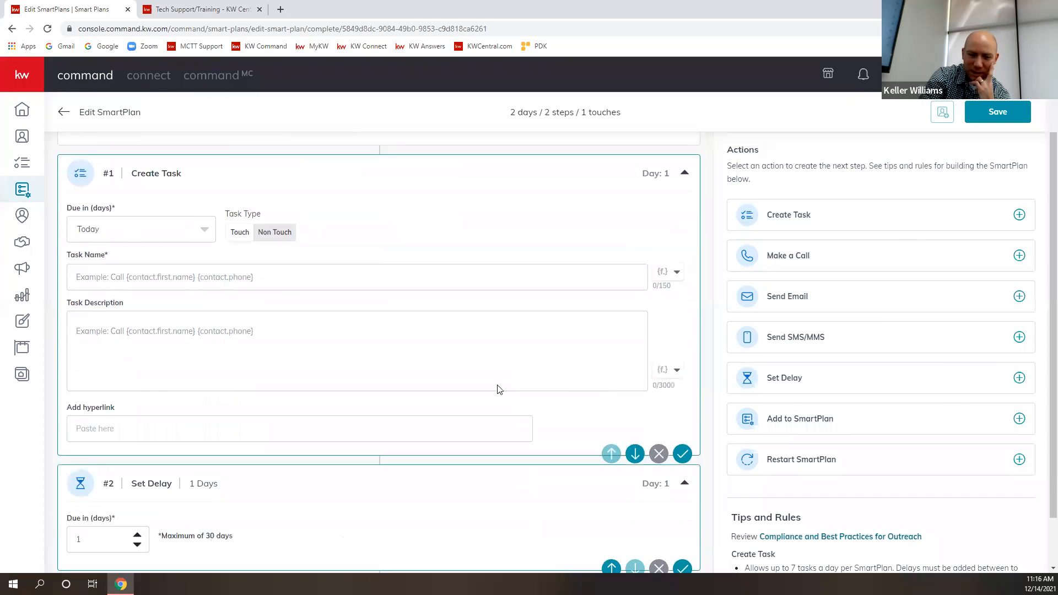
{"action": "left_click", "coordinate": [1020, 460]}
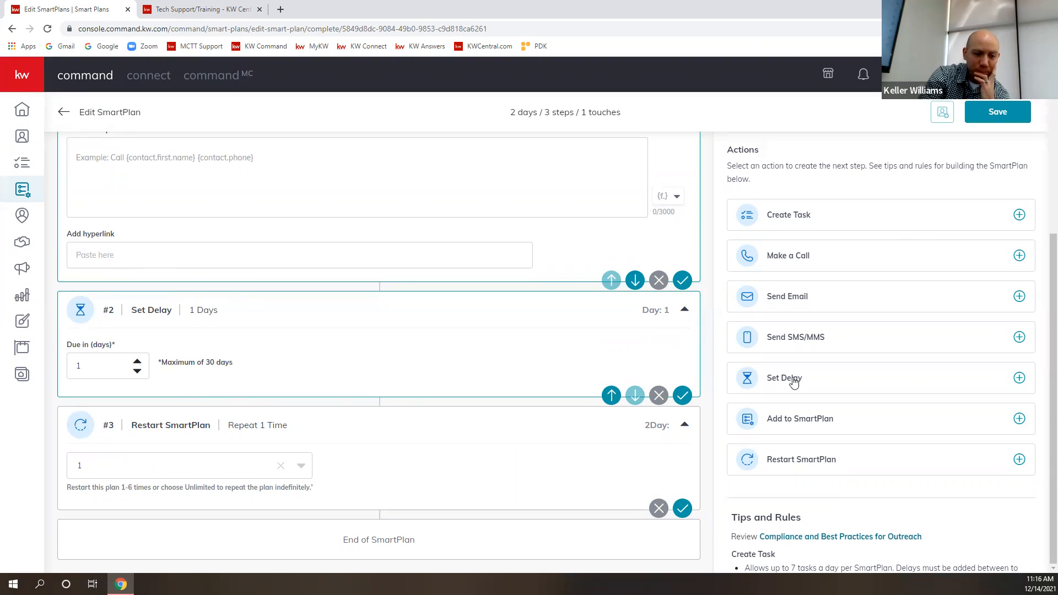
- Consult the Restart Flow length rule in Tips and Rules and set the delay step to 14 days
{"action": "scroll", "coordinate": [832, 392], "scroll_direction": "down", "scroll_amount": 3}
{"action": "scroll", "coordinate": [831, 392], "scroll_direction": "down", "scroll_amount": 4}
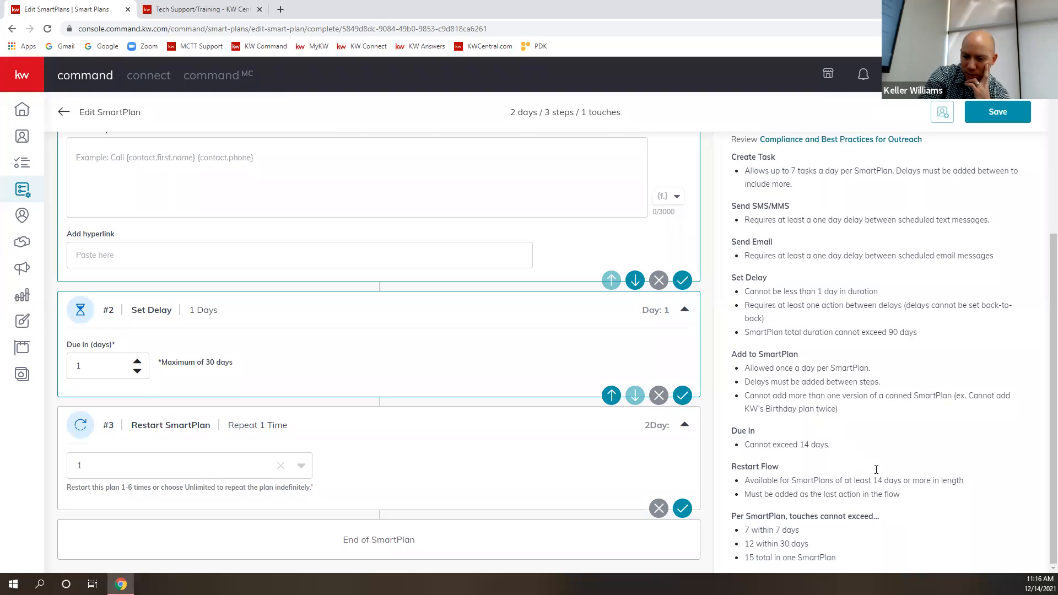
{"action": "left_click", "coordinate": [137, 362]}
{"action": "left_click", "coordinate": [137, 362]}
{"action": "left_click", "coordinate": [137, 361]}
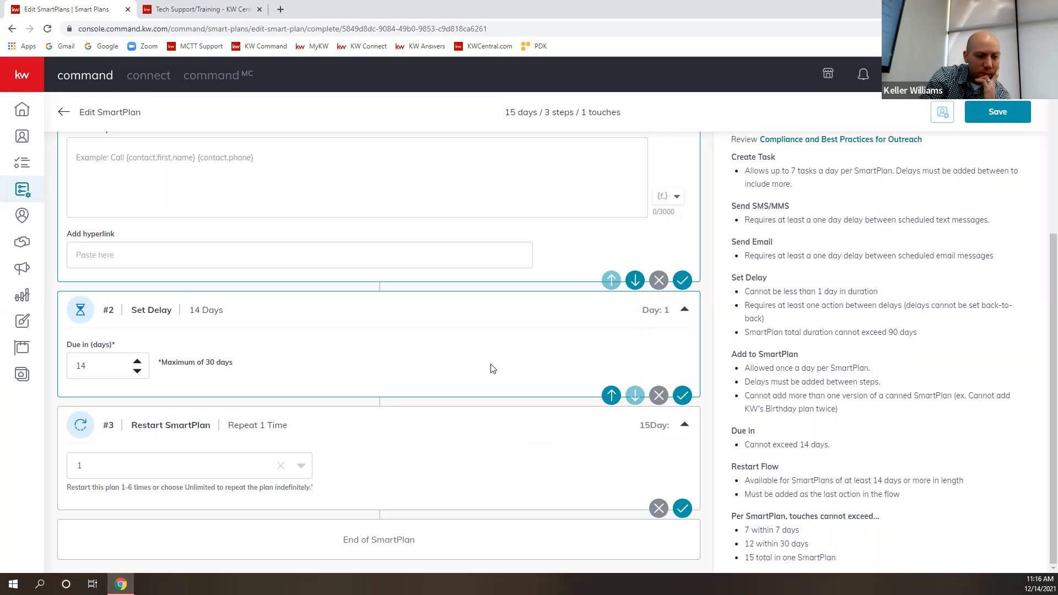
- Set the Restart SmartPlan step to repeat Unlimited times and review the plan's steps
{"action": "scroll", "coordinate": [429, 343], "scroll_direction": "up", "scroll_amount": 3}
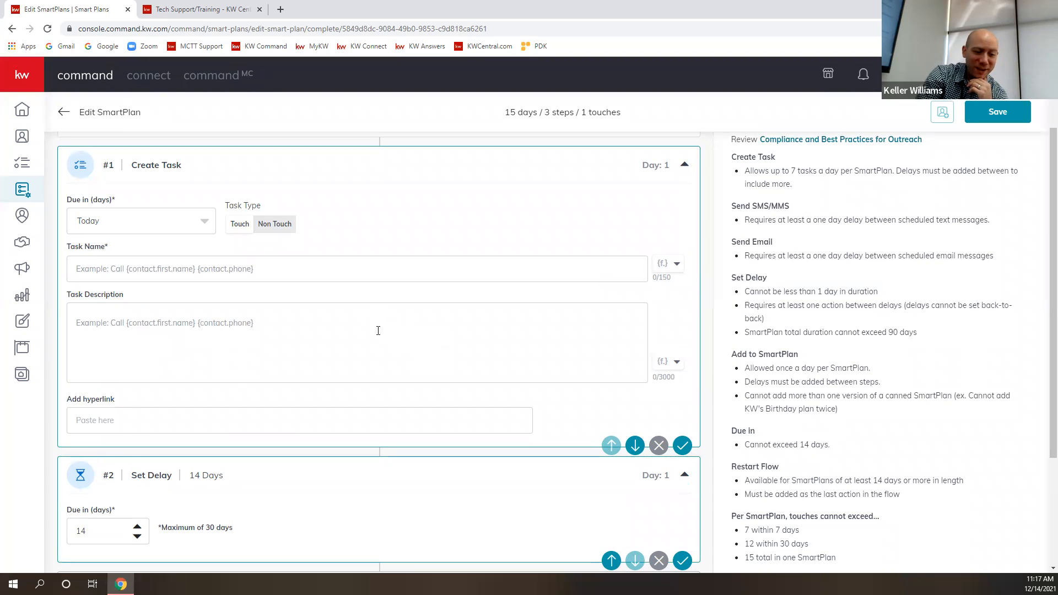
{"action": "scroll", "coordinate": [385, 336], "scroll_direction": "down", "scroll_amount": 3}
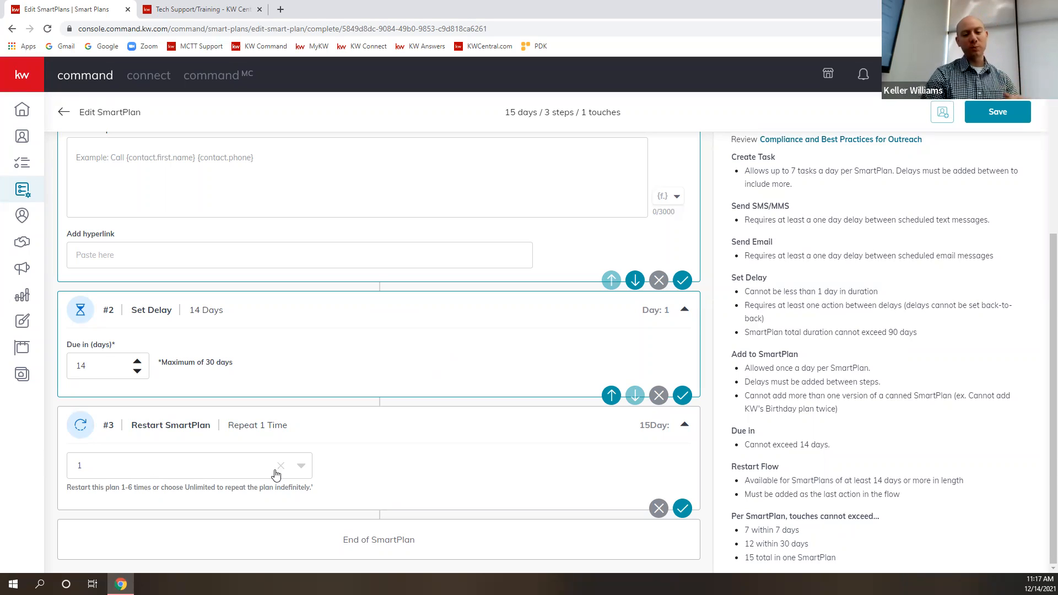
{"action": "left_click", "coordinate": [302, 472]}
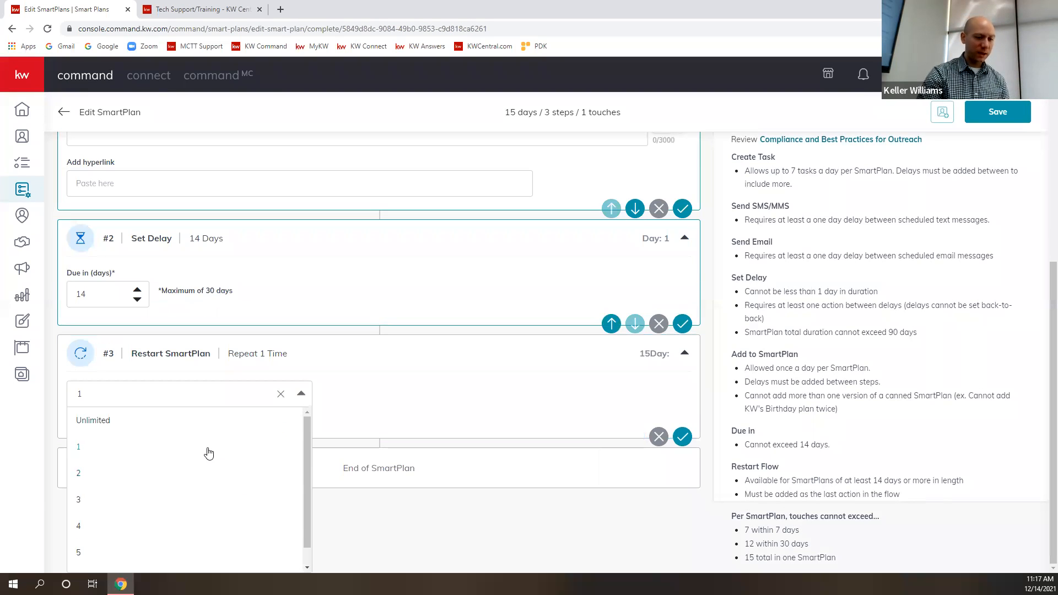
{"action": "left_click", "coordinate": [122, 421]}
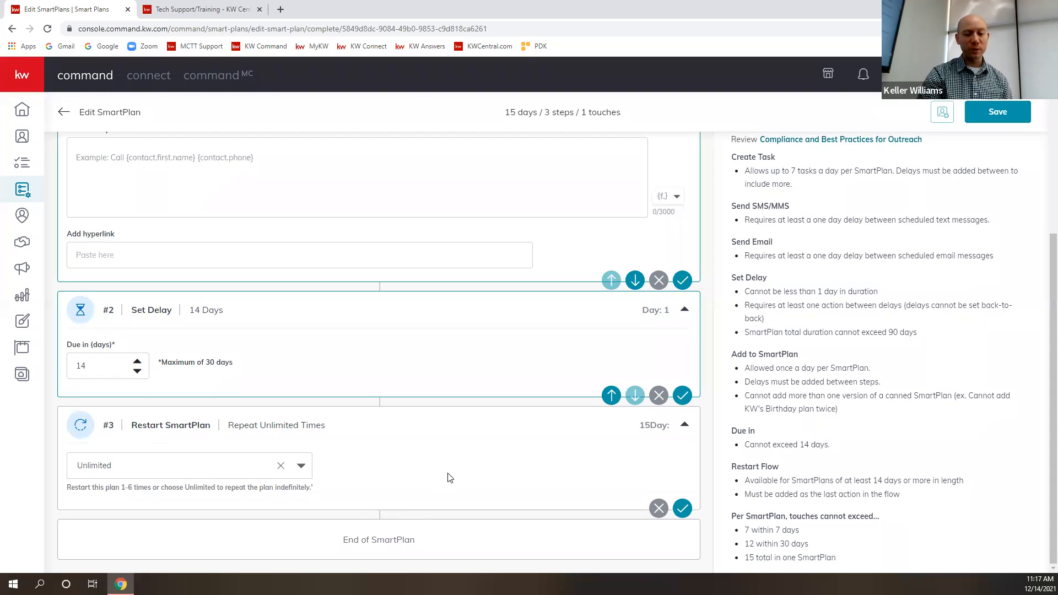
{"action": "scroll", "coordinate": [458, 472], "scroll_direction": "up", "scroll_amount": 4}
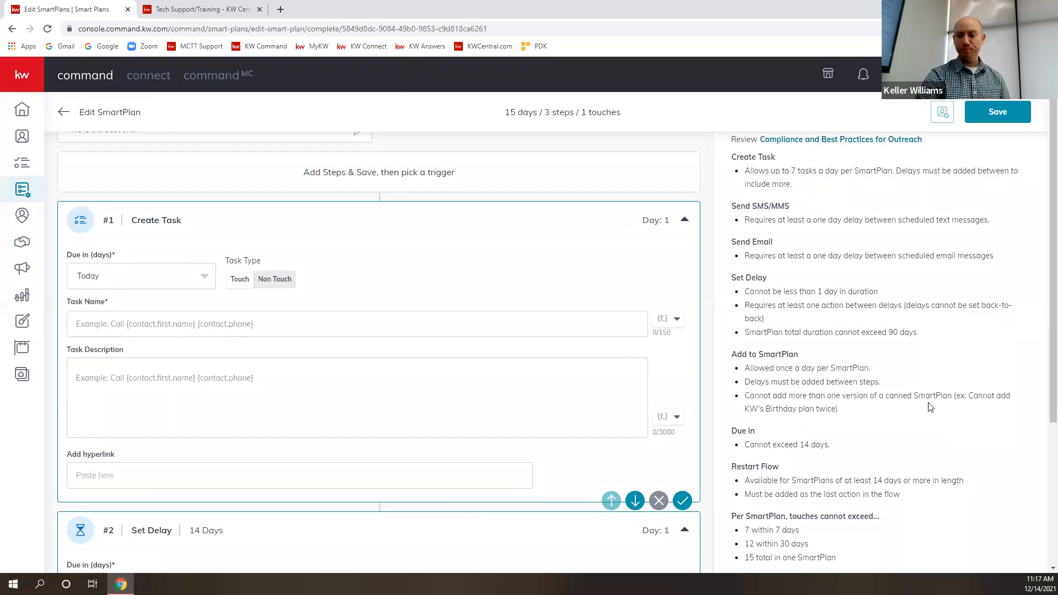
- Try to save the SmartPlan with the task fields still empty
{"action": "scroll", "coordinate": [930, 408], "scroll_direction": "up", "scroll_amount": 7}
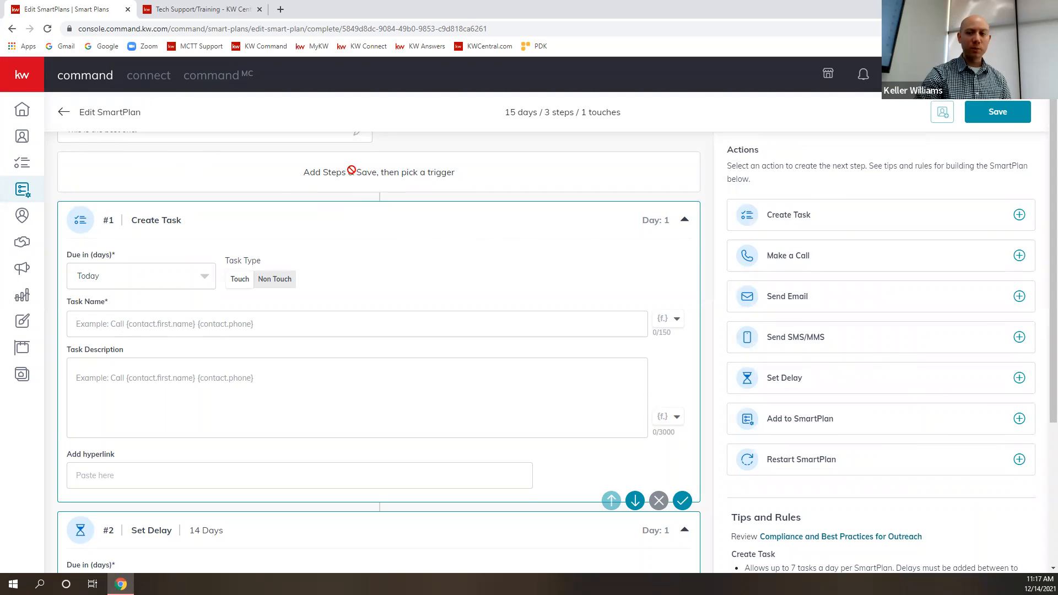
{"action": "scroll", "coordinate": [351, 171], "scroll_direction": "up", "scroll_amount": 1}
{"action": "left_click", "coordinate": [1019, 115]}
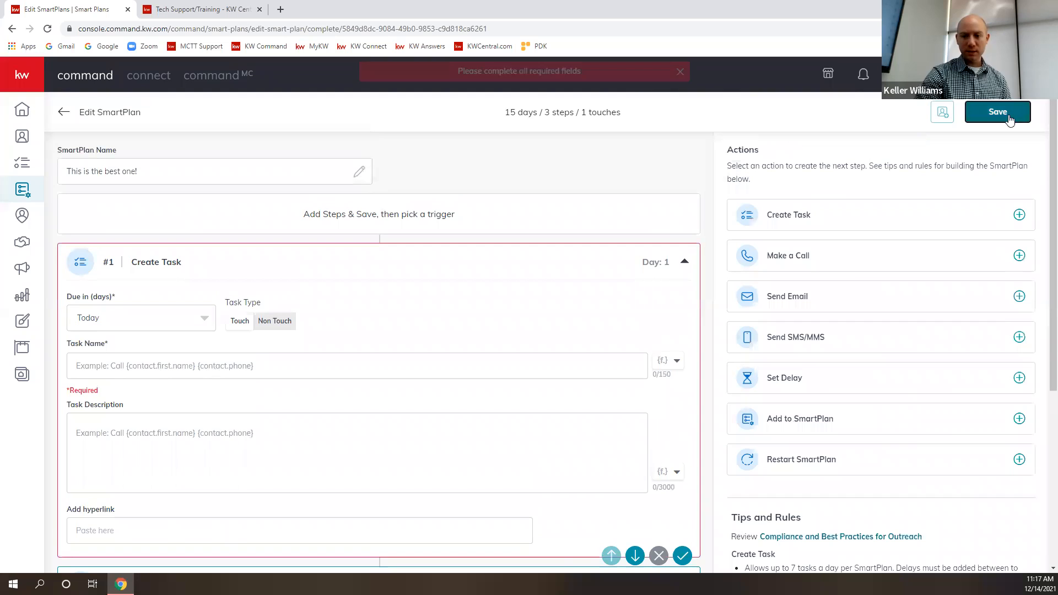
- Fill in the Create Task step with the description "asfdgasdf" and the task name "sadfasd"
{"action": "scroll", "coordinate": [392, 252], "scroll_direction": "down", "scroll_amount": 5}
{"action": "scroll", "coordinate": [336, 261], "scroll_direction": "up", "scroll_amount": 2}
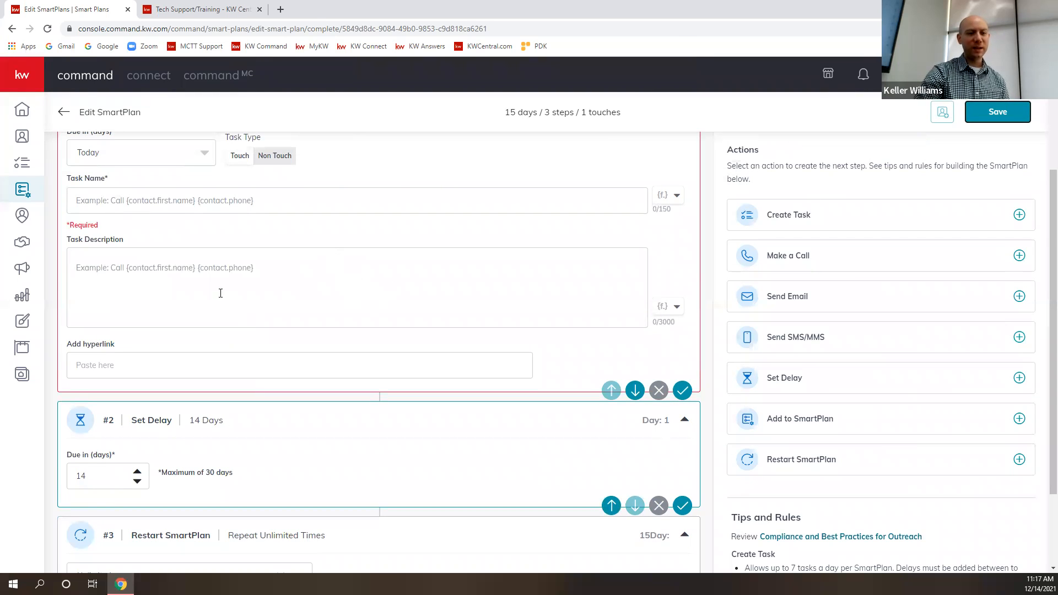
{"action": "left_click", "coordinate": [130, 273]}
{"action": "type", "text": "asfdgasdf"}
{"action": "left_click", "coordinate": [143, 200]}
{"action": "type", "text": "sadfasd"}
{"action": "scroll", "coordinate": [144, 205], "scroll_direction": "up", "scroll_amount": 2}
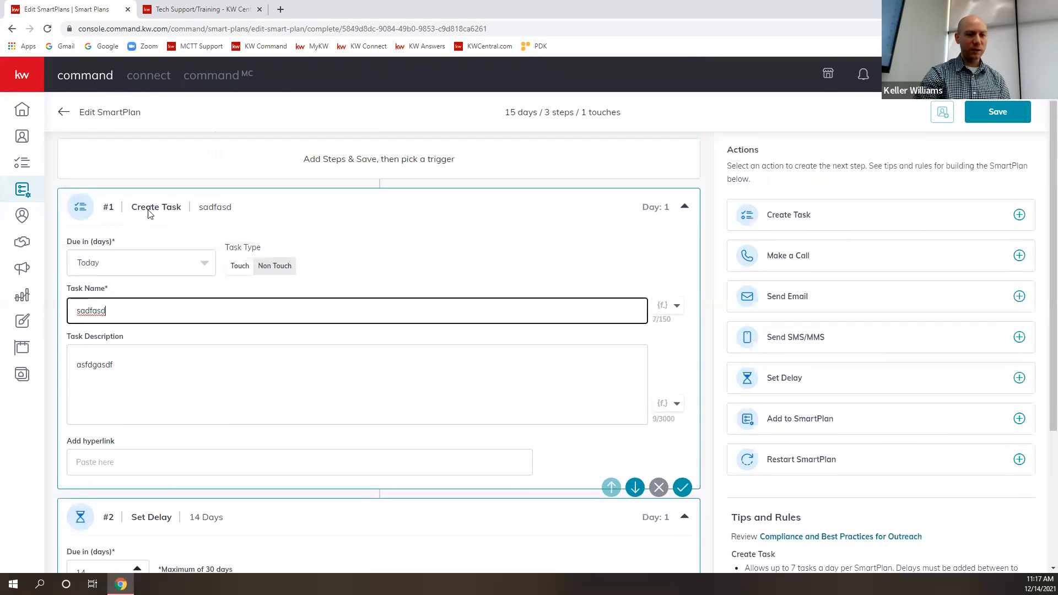
- Set the Create Task step to be due in 1 day and save the SmartPlan
{"action": "scroll", "coordinate": [149, 267], "scroll_direction": "down", "scroll_amount": 3}
{"action": "scroll", "coordinate": [131, 213], "scroll_direction": "up", "scroll_amount": 2}
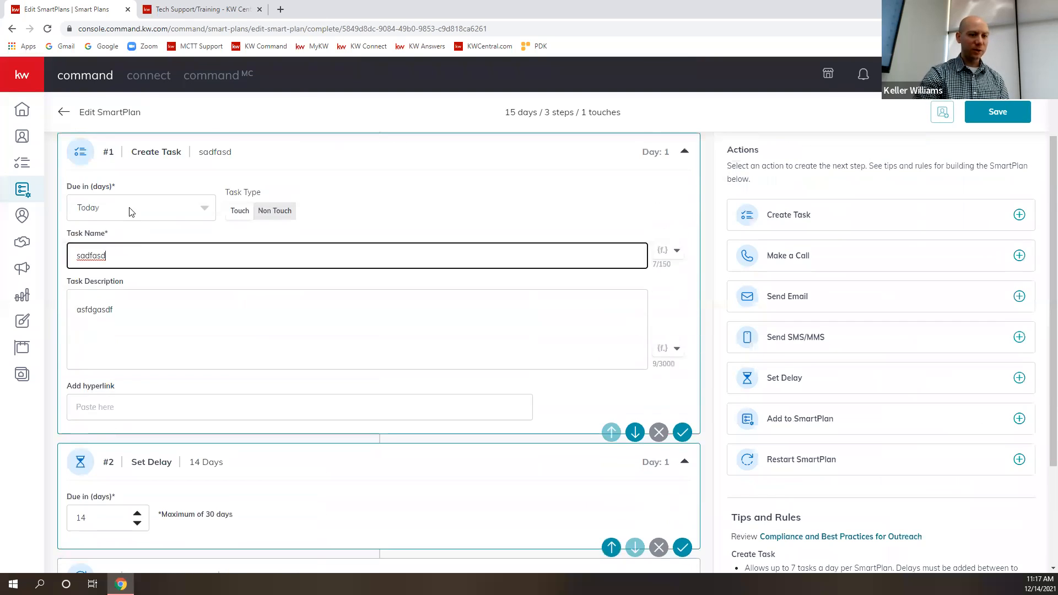
{"action": "left_click", "coordinate": [130, 213]}
{"action": "left_click", "coordinate": [94, 268]}
{"action": "scroll", "coordinate": [236, 310], "scroll_direction": "down", "scroll_amount": 1}
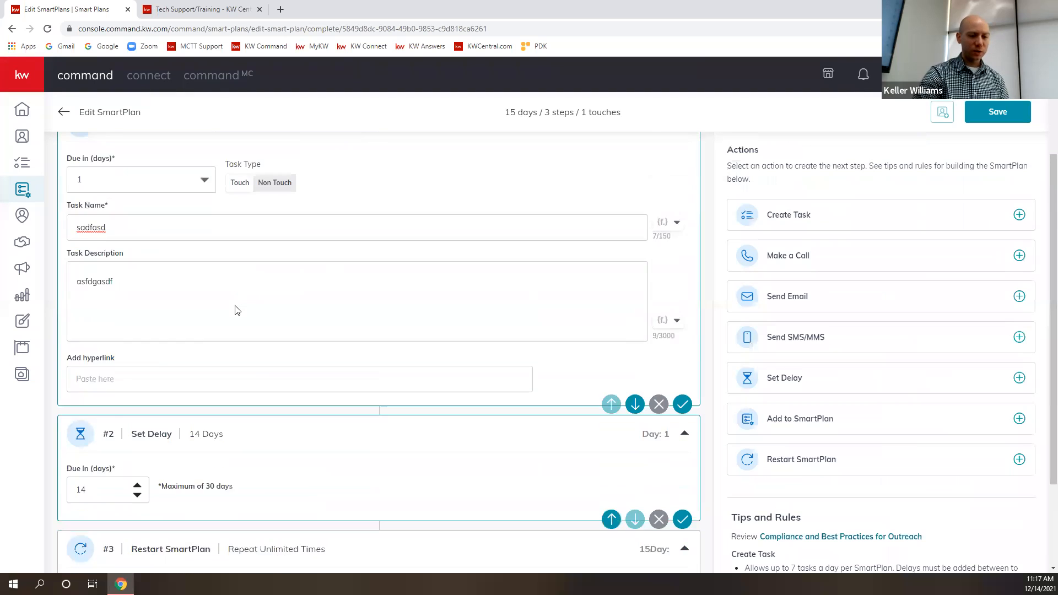
{"action": "scroll", "coordinate": [237, 314], "scroll_direction": "down", "scroll_amount": 2}
{"action": "scroll", "coordinate": [413, 356], "scroll_direction": "up", "scroll_amount": 5}
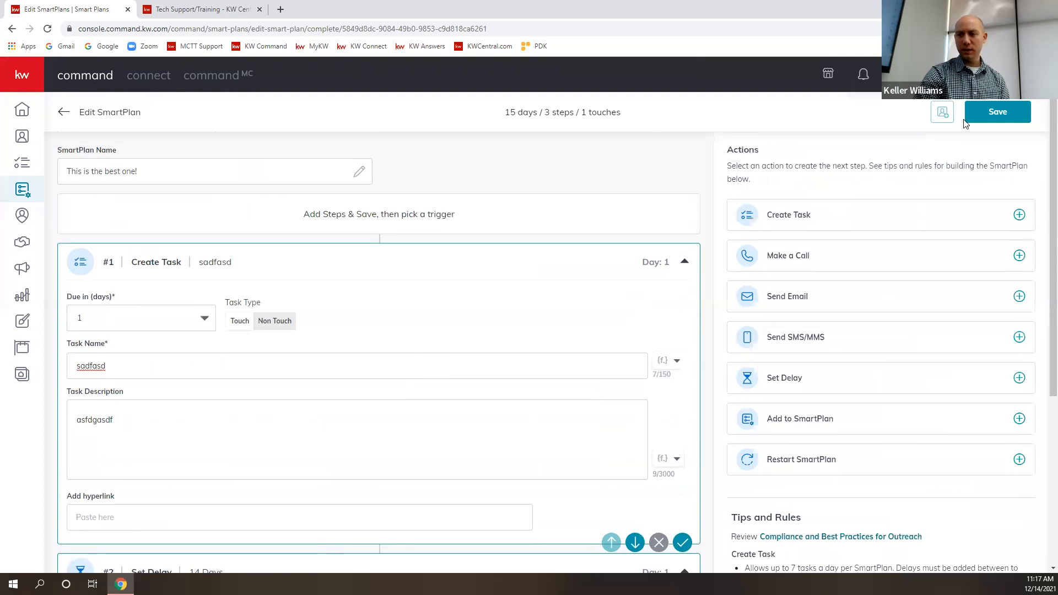
{"action": "left_click", "coordinate": [1000, 120]}
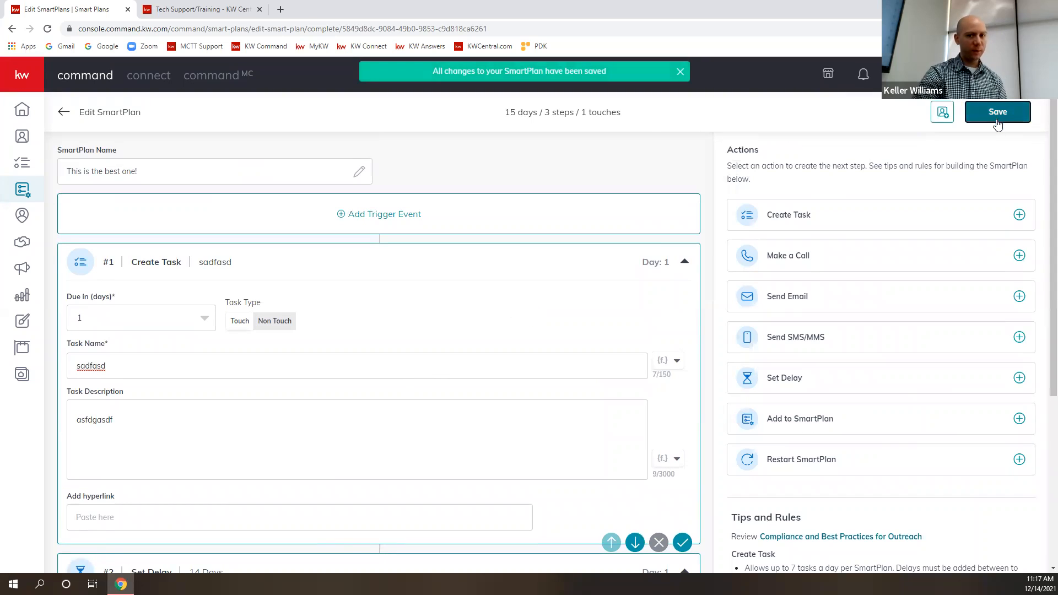
- Return to the My SmartPlans list and dismiss the Twilio connection notice
{"action": "left_click", "coordinate": [63, 113]}
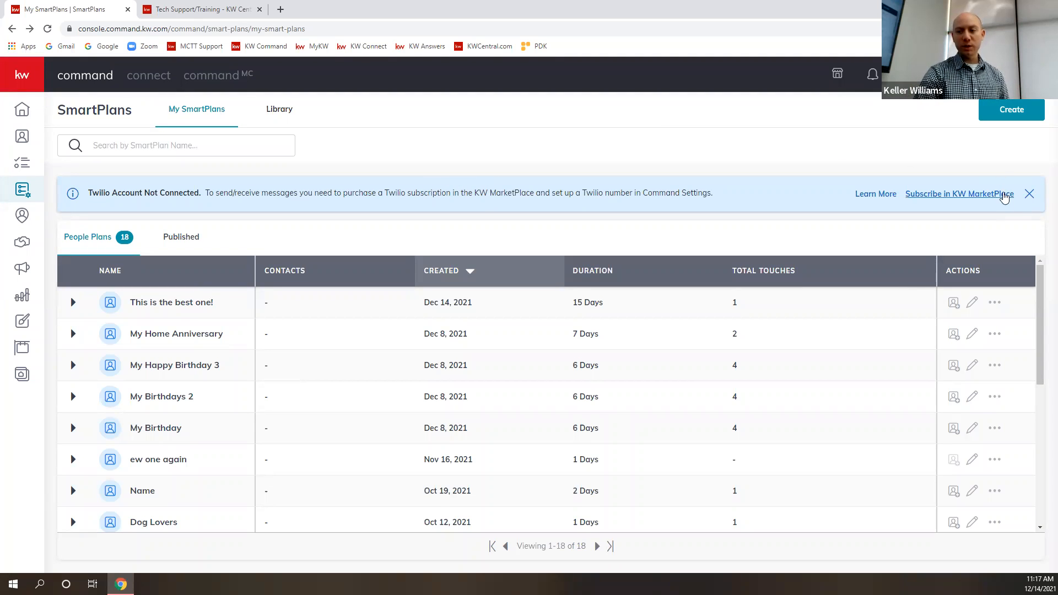
{"action": "left_click", "coordinate": [1030, 195]}
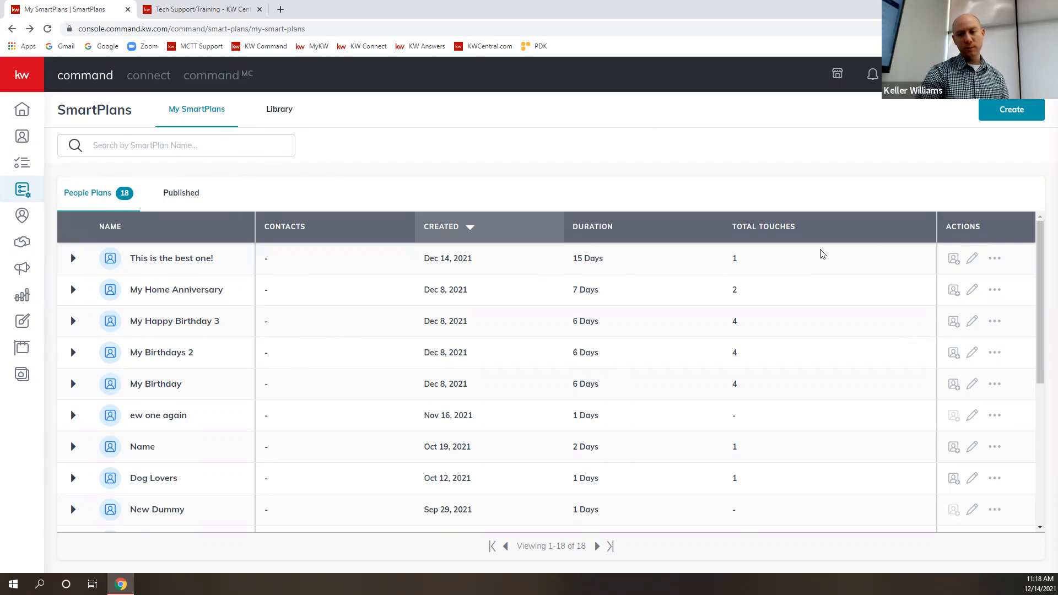
- Look at the client-adding dialog and the additional actions for the "This is the best one!" plan, closing both without changes
{"action": "left_click", "coordinate": [954, 258]}
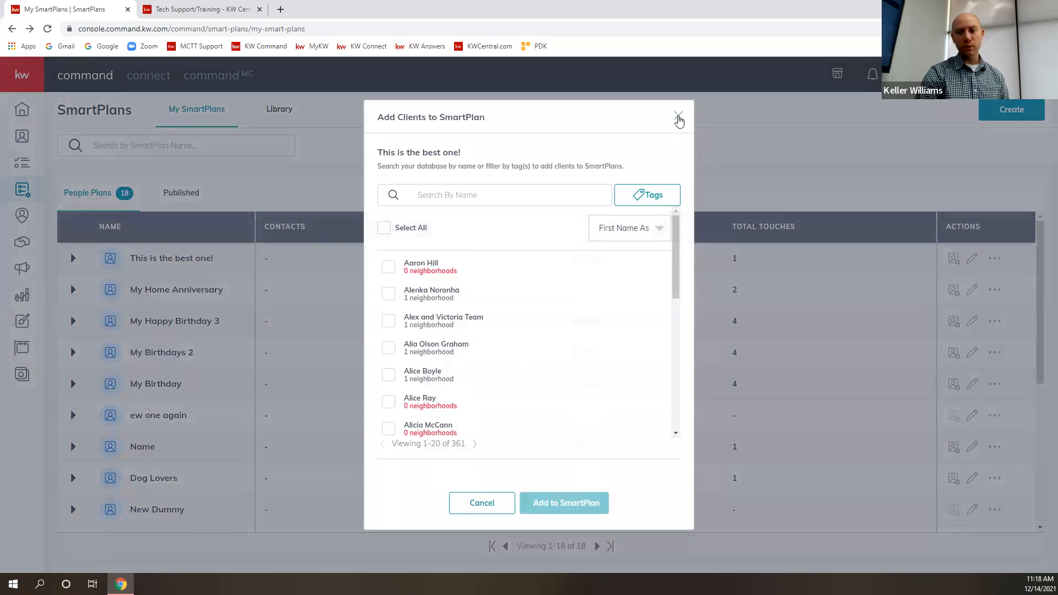
{"action": "left_click", "coordinate": [678, 116]}
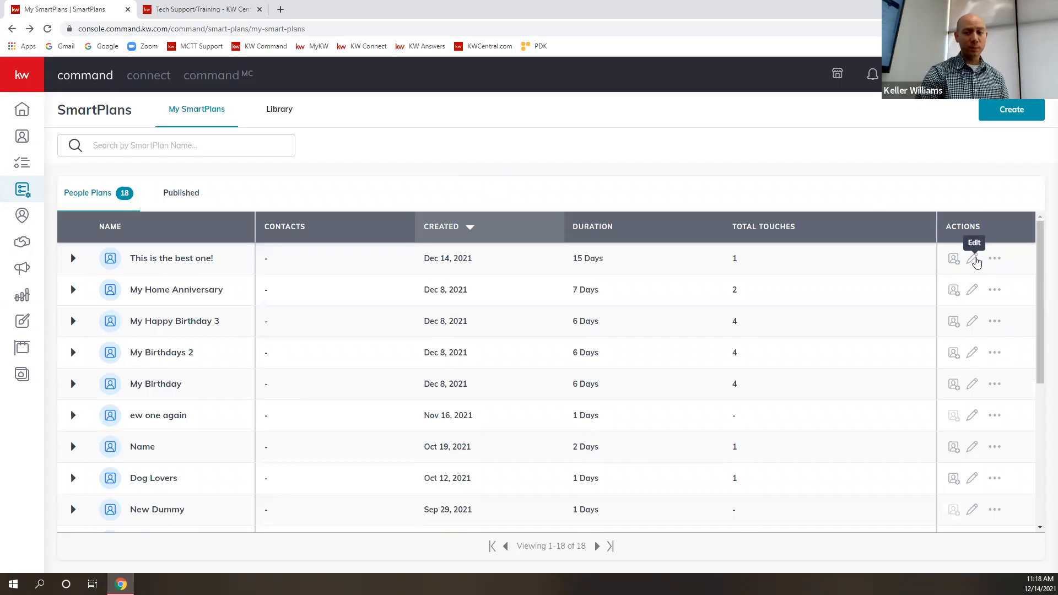
{"action": "left_click", "coordinate": [995, 259]}
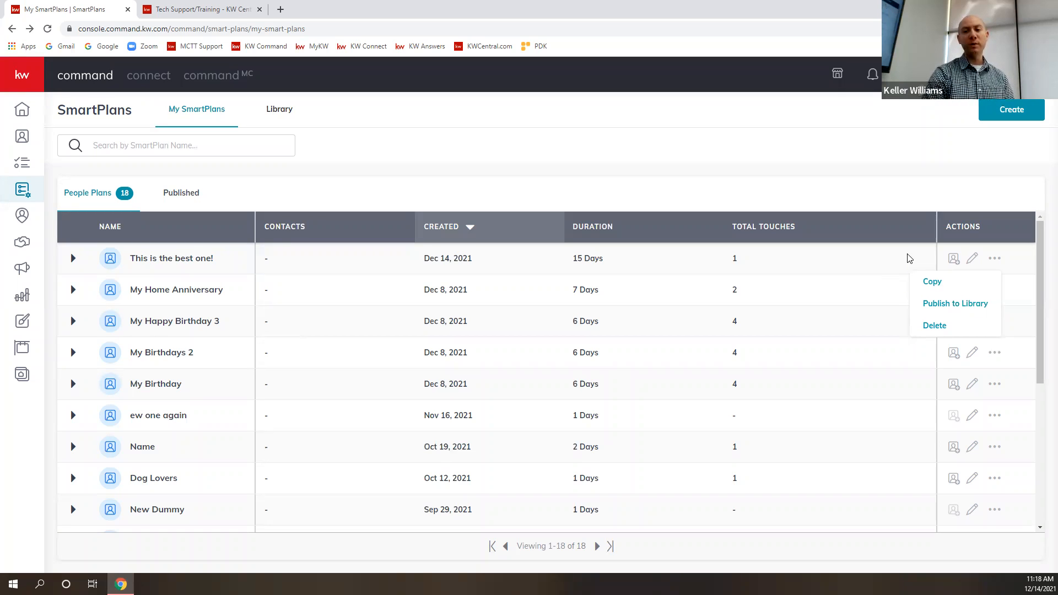
{"action": "left_click", "coordinate": [794, 181]}
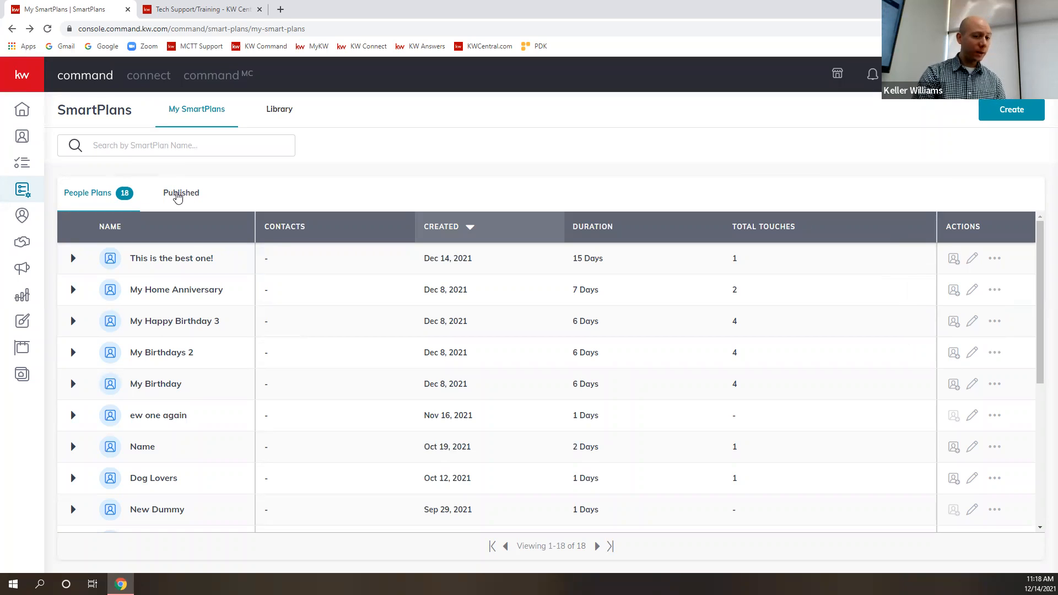
- Check the list of published SmartPlans, and browse the Featured and Keller Williams plans in the Library
{"action": "left_click", "coordinate": [194, 207]}
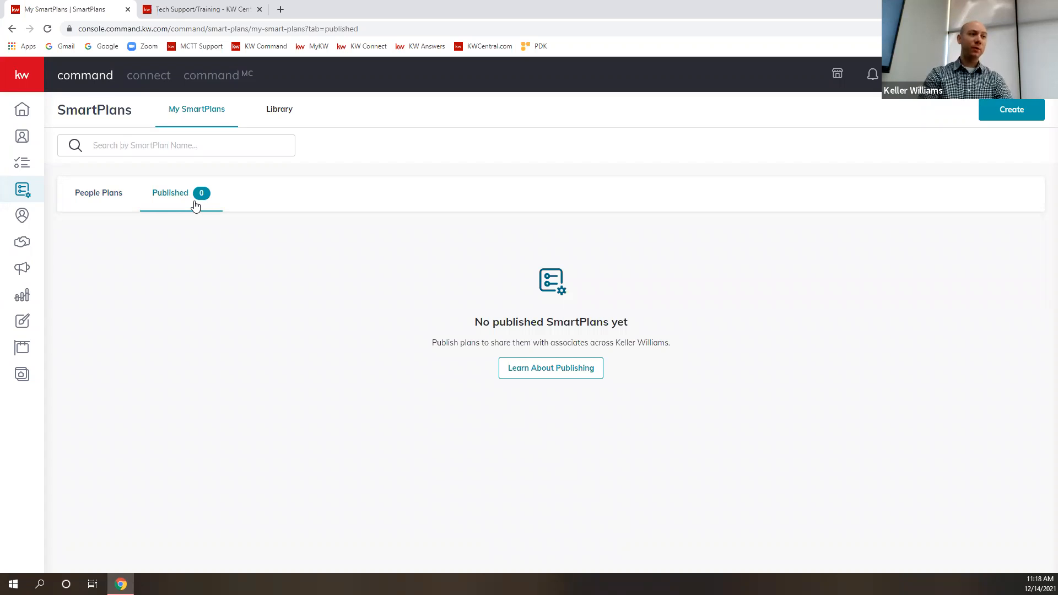
{"action": "left_click", "coordinate": [103, 199]}
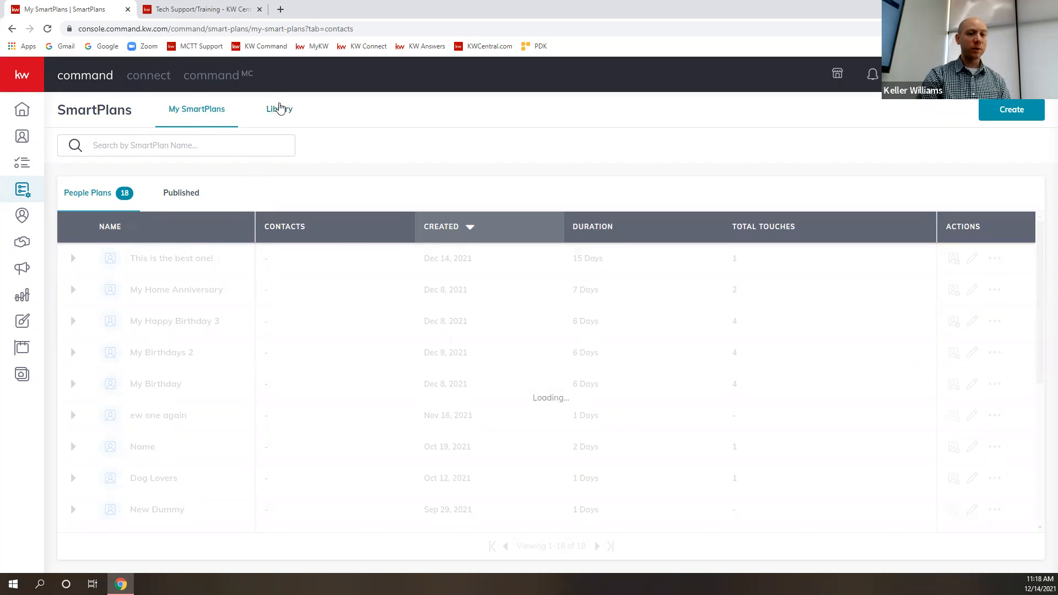
{"action": "left_click", "coordinate": [286, 110]}
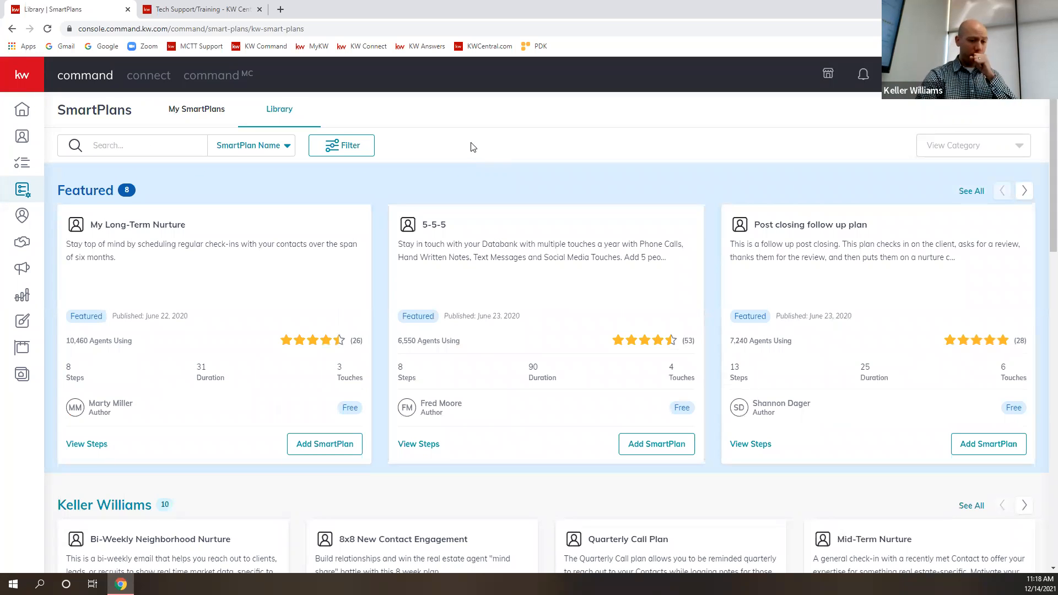
{"action": "scroll", "coordinate": [584, 208], "scroll_direction": "down", "scroll_amount": 5}
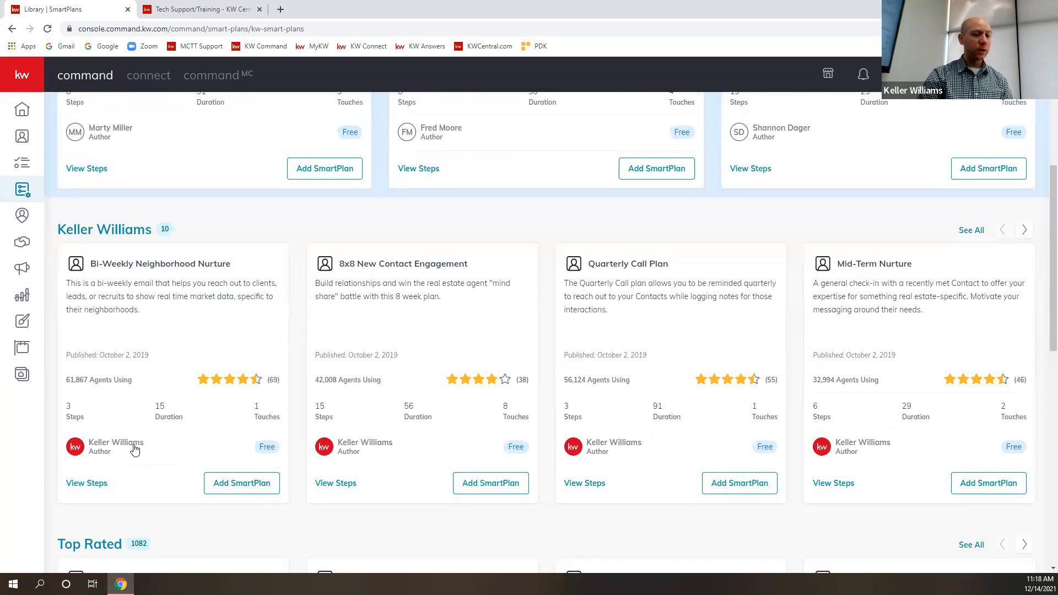
{"action": "scroll", "coordinate": [149, 439], "scroll_direction": "up", "scroll_amount": 3}
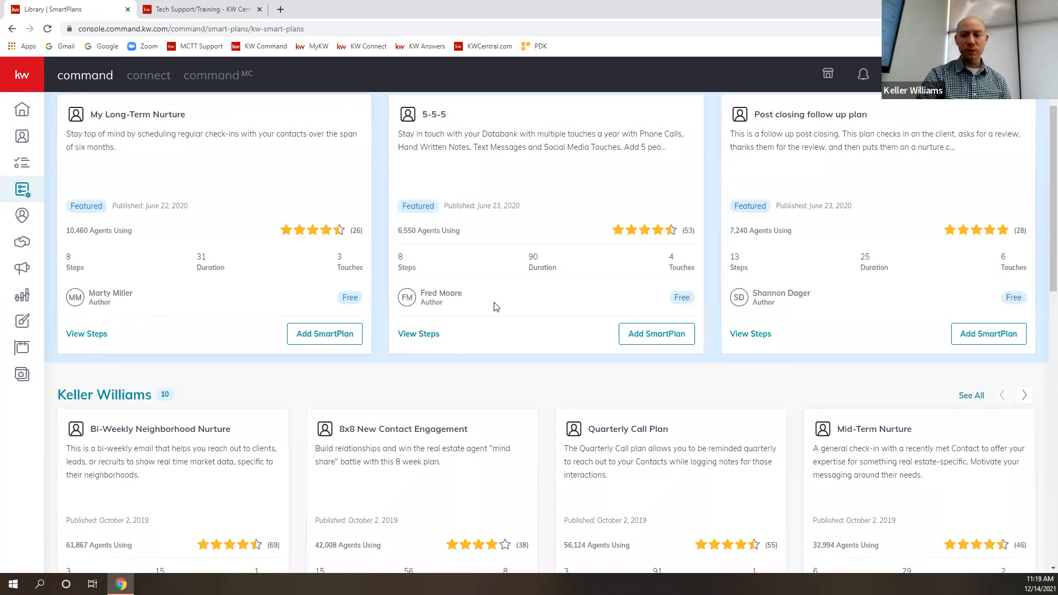
{"action": "scroll", "coordinate": [515, 319], "scroll_direction": "up", "scroll_amount": 2}
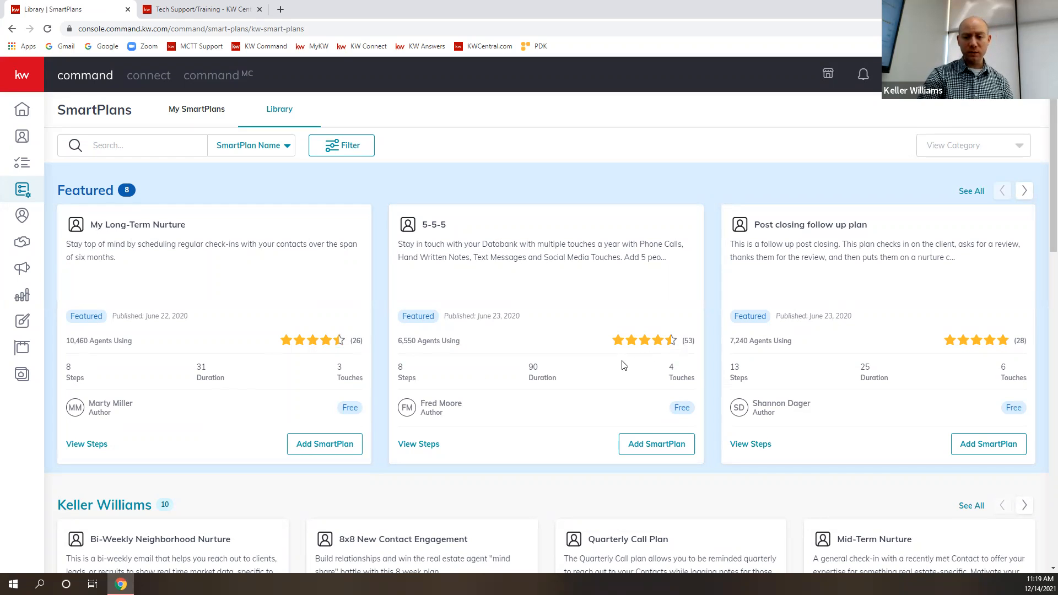
{"action": "scroll", "coordinate": [438, 449], "scroll_direction": "down", "scroll_amount": 3}
{"action": "scroll", "coordinate": [303, 348], "scroll_direction": "up", "scroll_amount": 3}
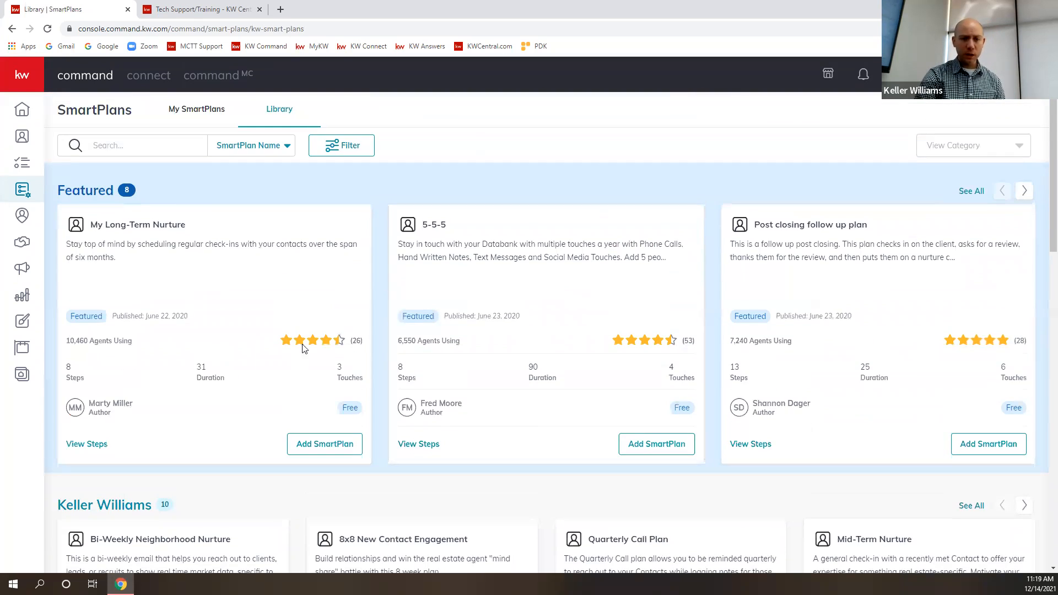
- Search the Library for "Birthday", and open and cancel the prompt for adding the Keller Williams Birthday plan
{"action": "left_click", "coordinate": [151, 146]}
{"action": "type", "text": "Birthday"}
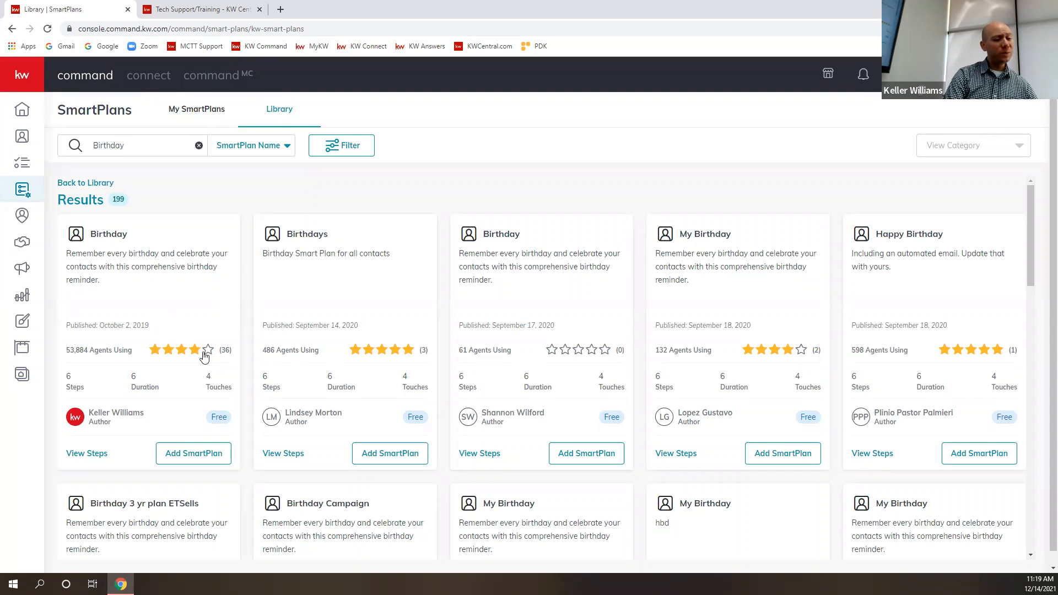
{"action": "left_click", "coordinate": [196, 456]}
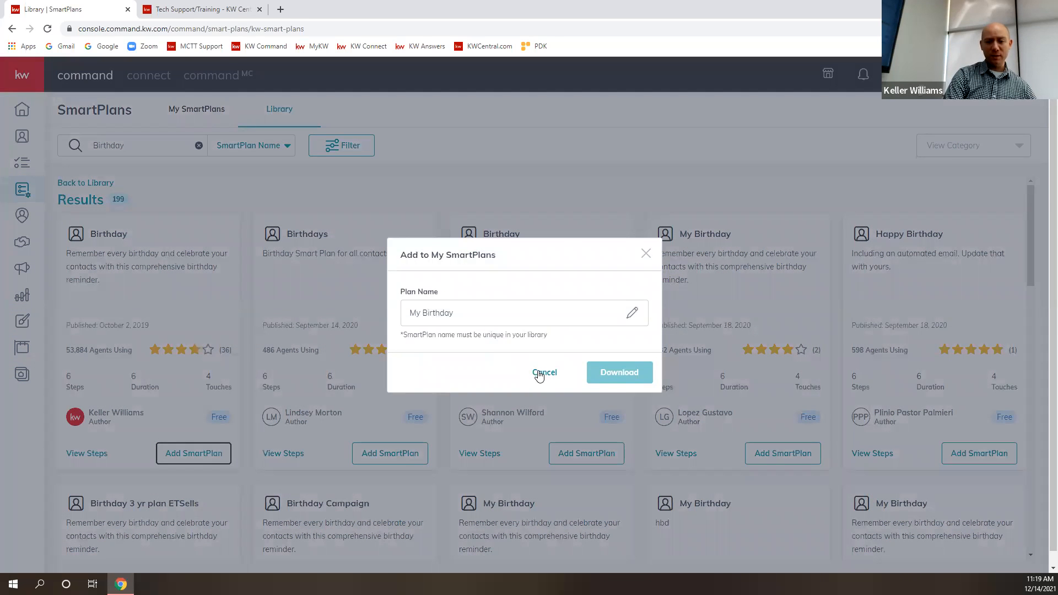
{"action": "left_click", "coordinate": [539, 375]}
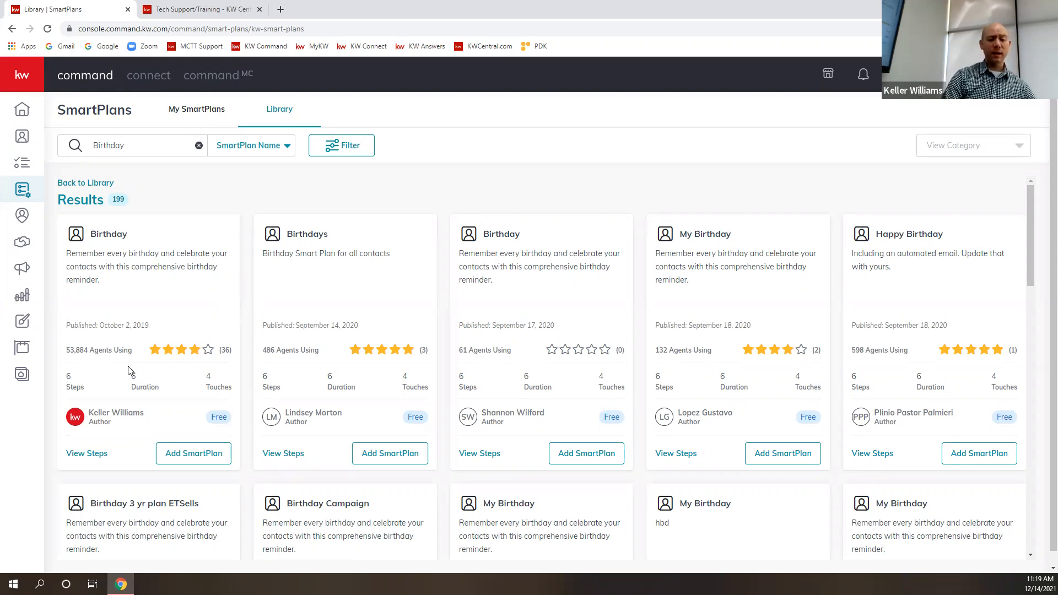
- Review the tasks, delays, call and text message in the Keller Williams Birthday plan, and close its step overview
{"action": "left_click", "coordinate": [90, 452]}
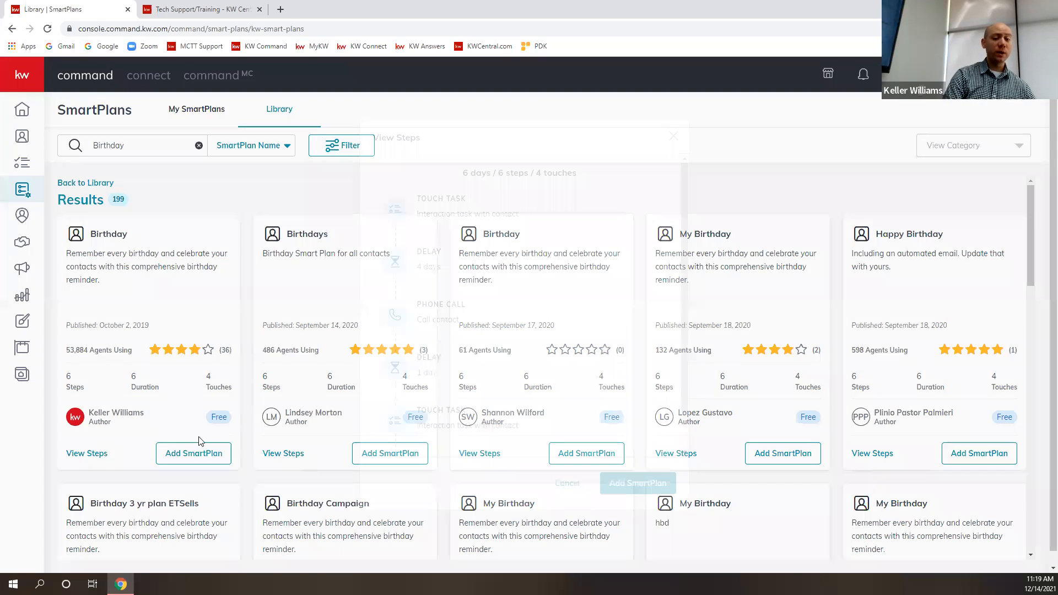
{"action": "scroll", "coordinate": [549, 307], "scroll_direction": "down", "scroll_amount": 2}
{"action": "scroll", "coordinate": [547, 304], "scroll_direction": "up", "scroll_amount": 2}
{"action": "scroll", "coordinate": [546, 302], "scroll_direction": "down", "scroll_amount": 2}
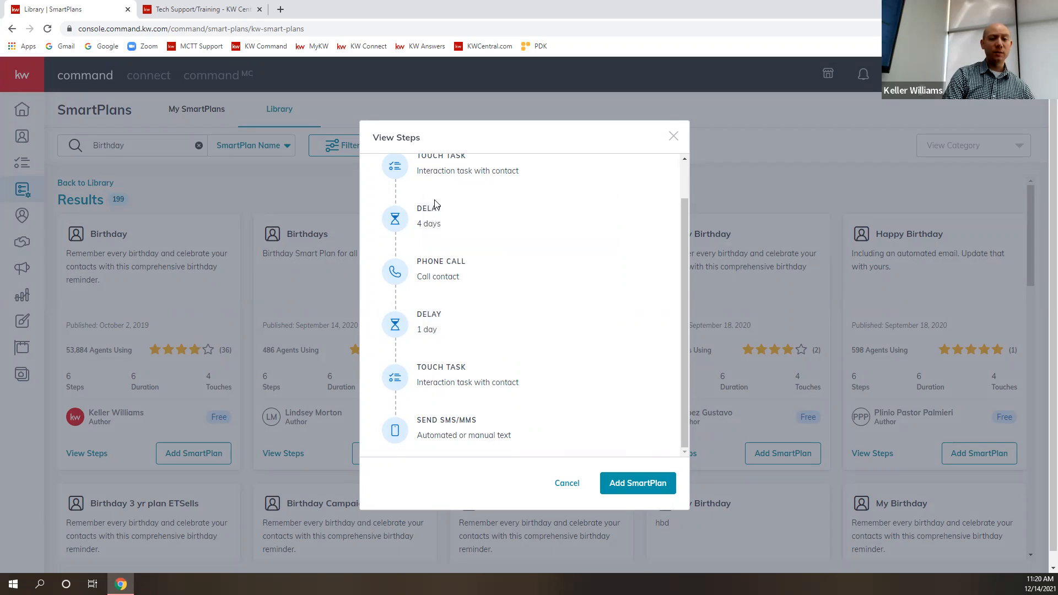
{"action": "scroll", "coordinate": [442, 187], "scroll_direction": "up", "scroll_amount": 2}
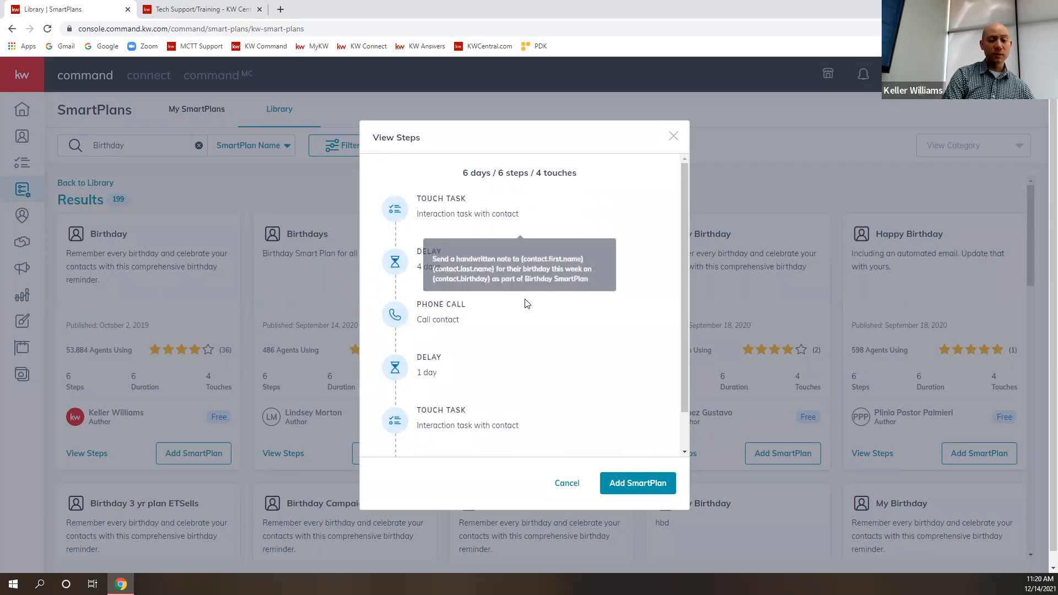
{"action": "scroll", "coordinate": [507, 397], "scroll_direction": "down", "scroll_amount": 2}
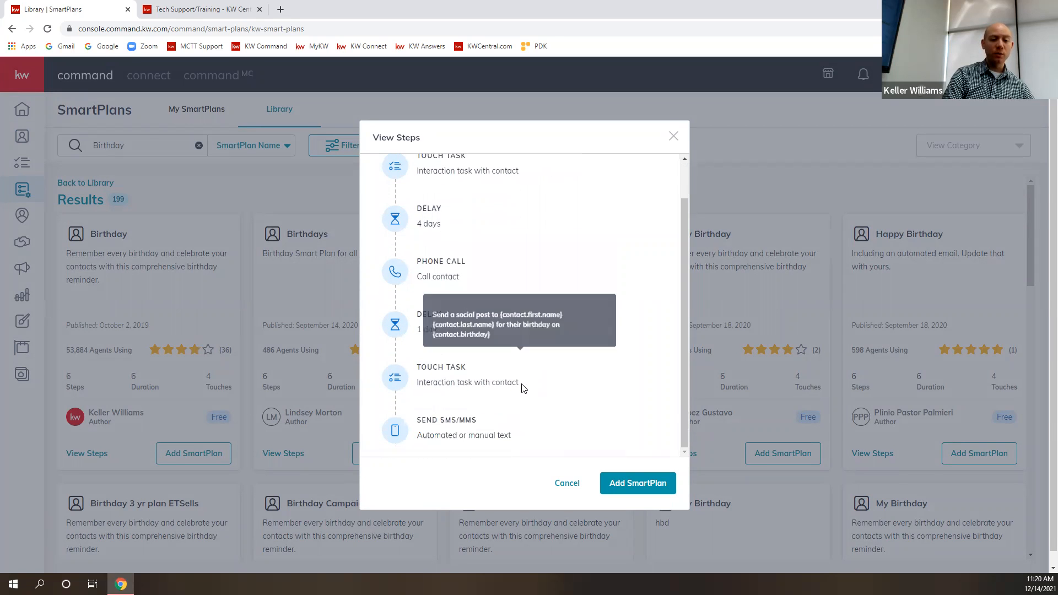
{"action": "mouse_move", "coordinate": [459, 424]}
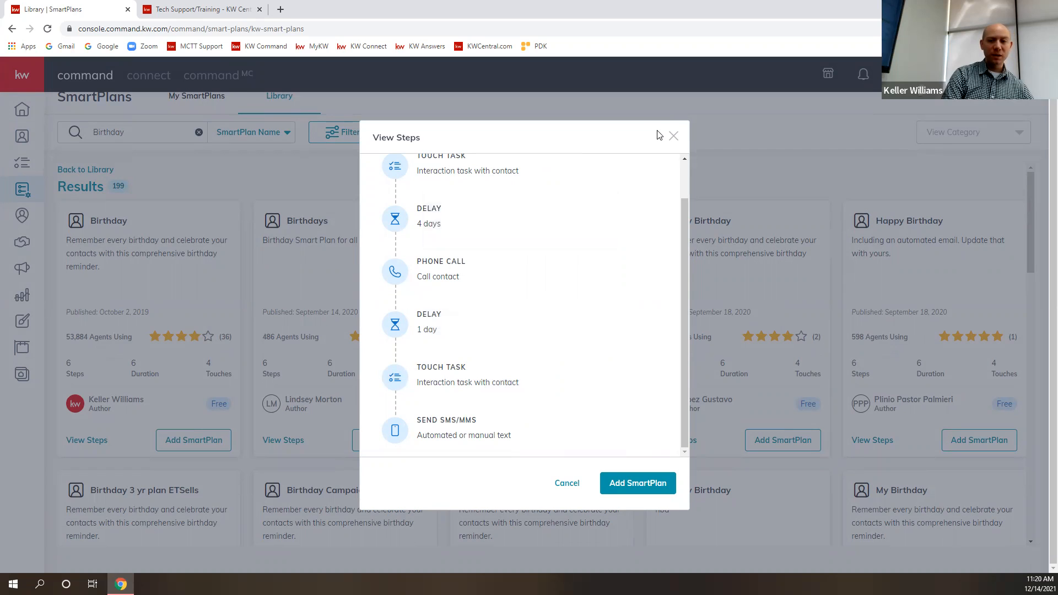
{"action": "left_click", "coordinate": [673, 136]}
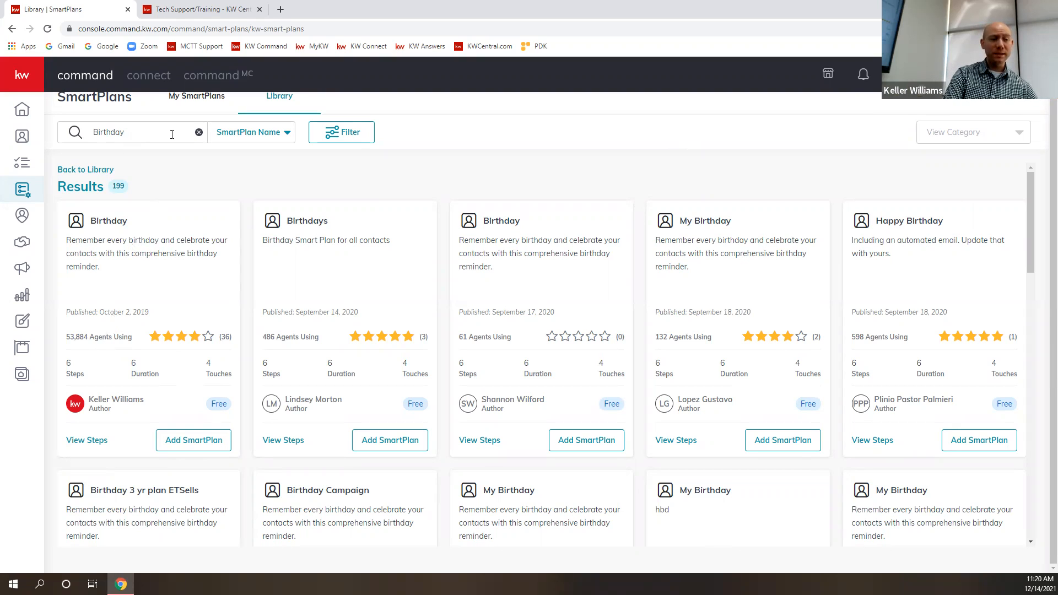
- Search the Library for "Ann" to browse anniversary SmartPlans, and clear the search to return to the full Library
{"action": "left_click", "coordinate": [199, 132]}
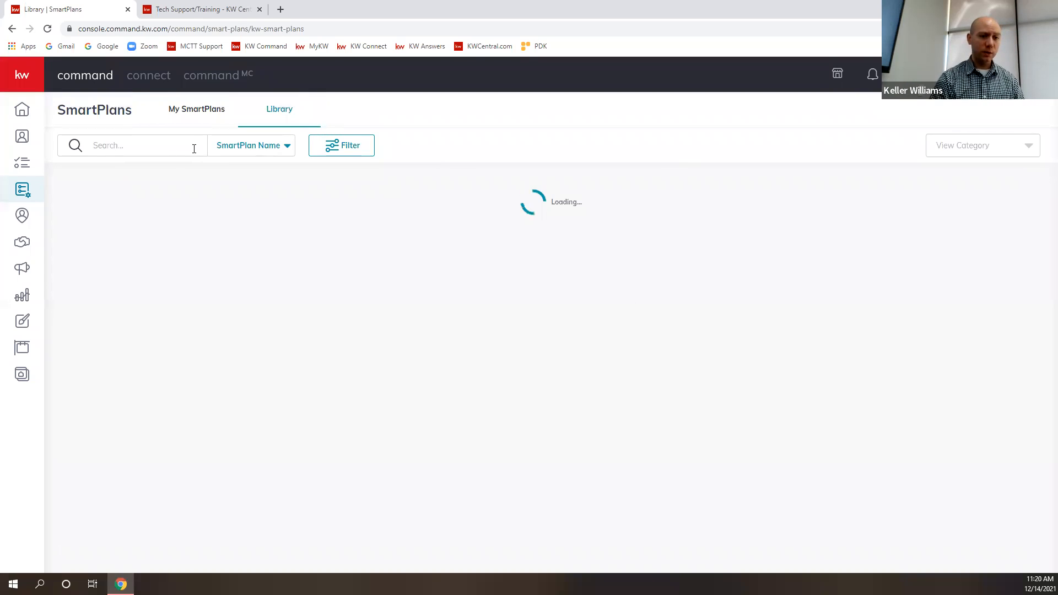
{"action": "left_click", "coordinate": [195, 149]}
{"action": "type", "text": "Ann"}
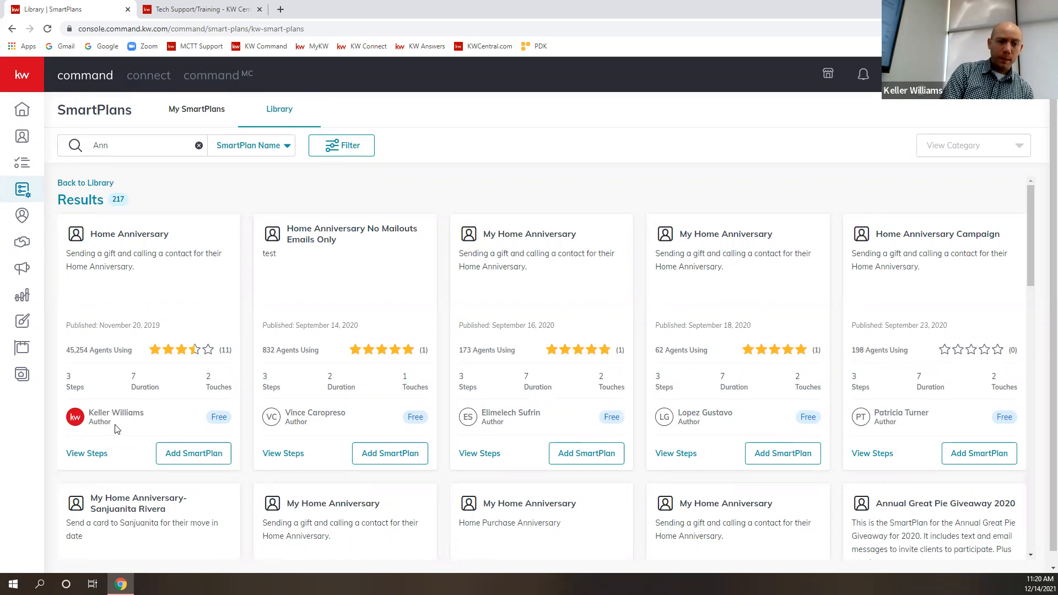
{"action": "scroll", "coordinate": [838, 413], "scroll_direction": "down", "scroll_amount": 1}
{"action": "scroll", "coordinate": [406, 309], "scroll_direction": "up", "scroll_amount": 1}
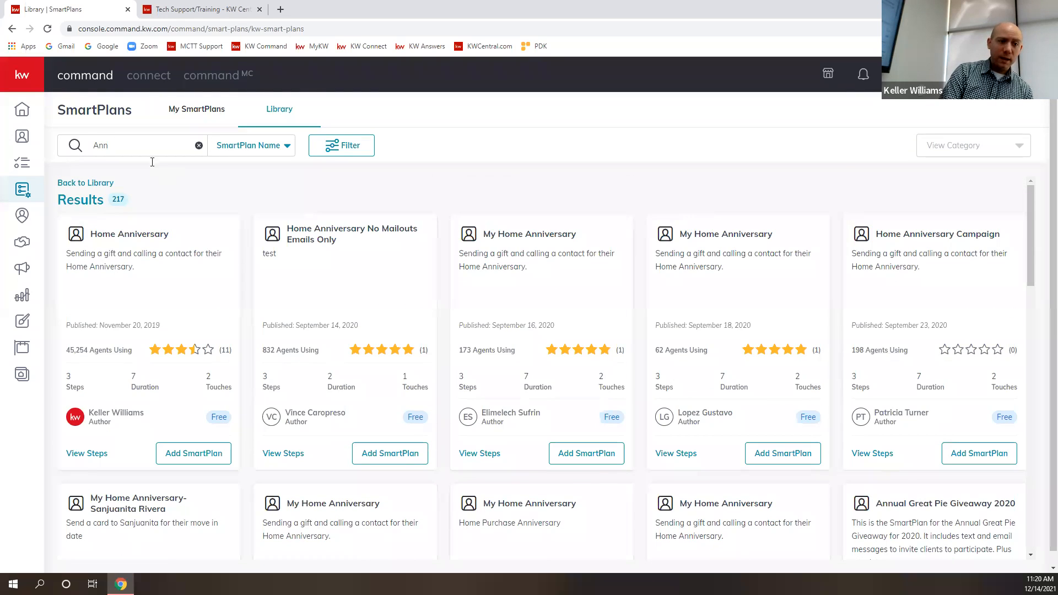
{"action": "left_click", "coordinate": [199, 145]}
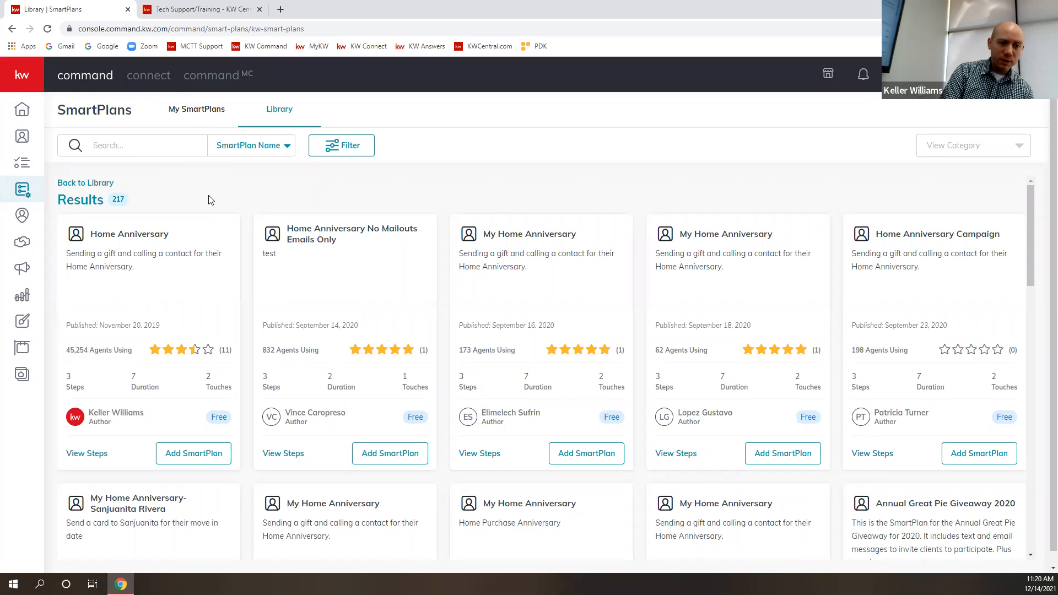
{"action": "scroll", "coordinate": [600, 348], "scroll_direction": "down", "scroll_amount": 3}
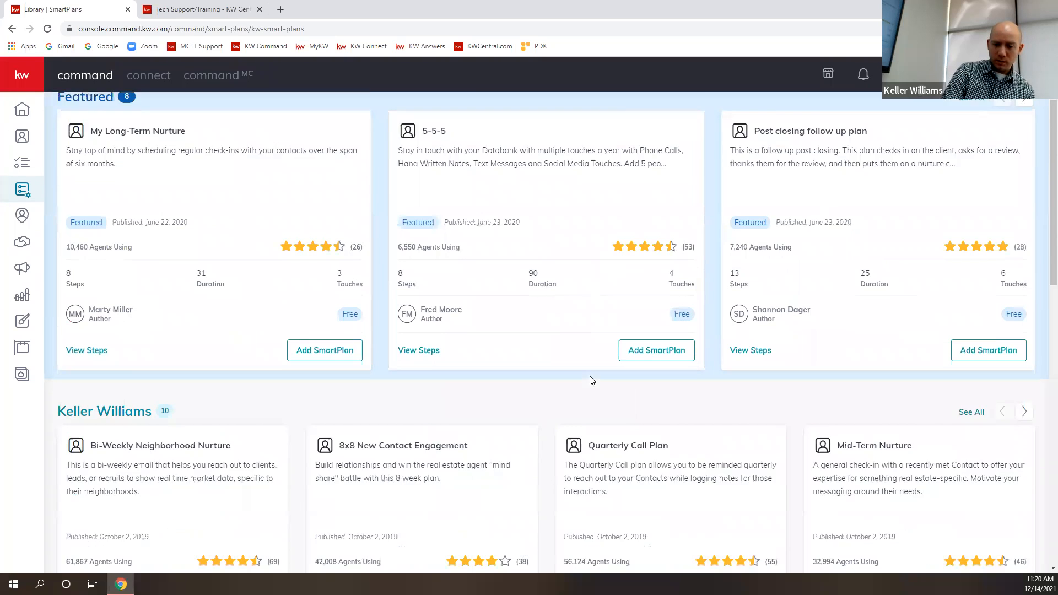
- Review the call, delay and repeat steps of the Keller Williams Quarterly Call Plan, and close its step overview
{"action": "scroll", "coordinate": [594, 382], "scroll_direction": "down", "scroll_amount": 2}
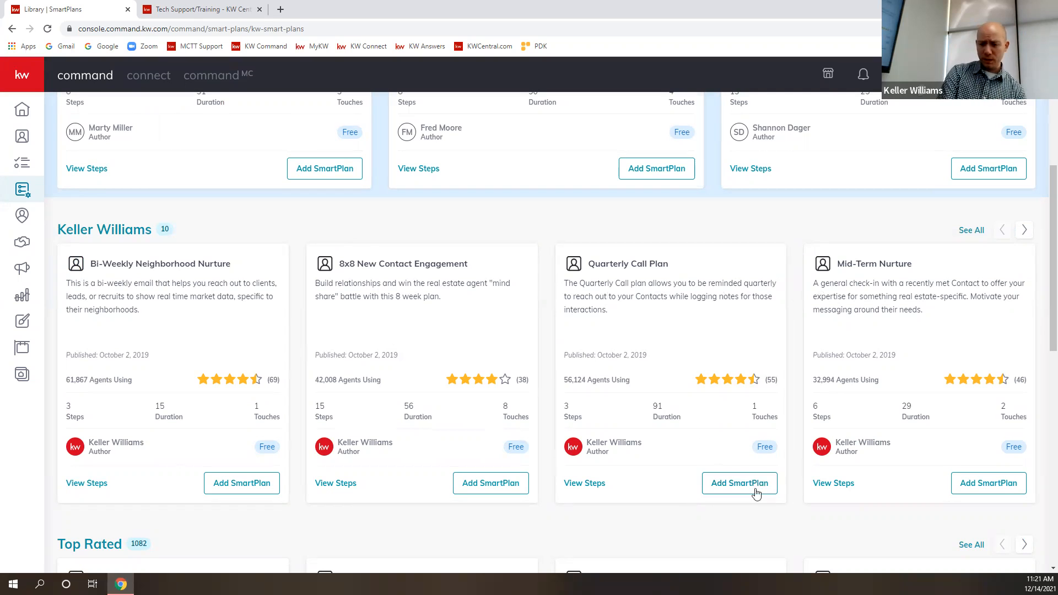
{"action": "left_click", "coordinate": [578, 485]}
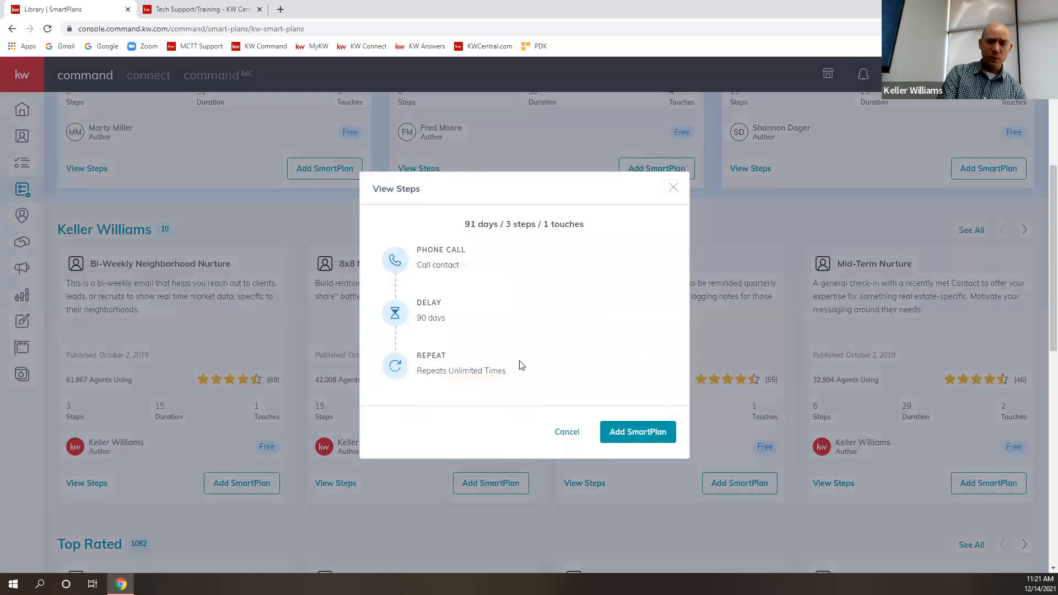
{"action": "scroll", "coordinate": [546, 364], "scroll_direction": "down", "scroll_amount": 2}
{"action": "scroll", "coordinate": [546, 361], "scroll_direction": "up", "scroll_amount": 4}
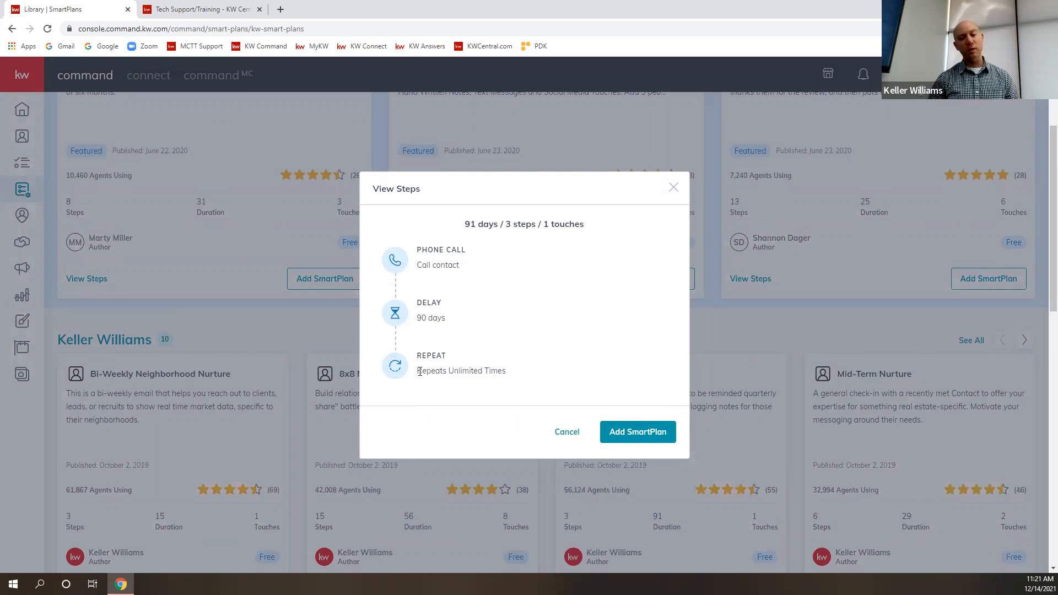
{"action": "left_click", "coordinate": [571, 432]}
{"action": "scroll", "coordinate": [162, 273], "scroll_direction": "up", "scroll_amount": 3}
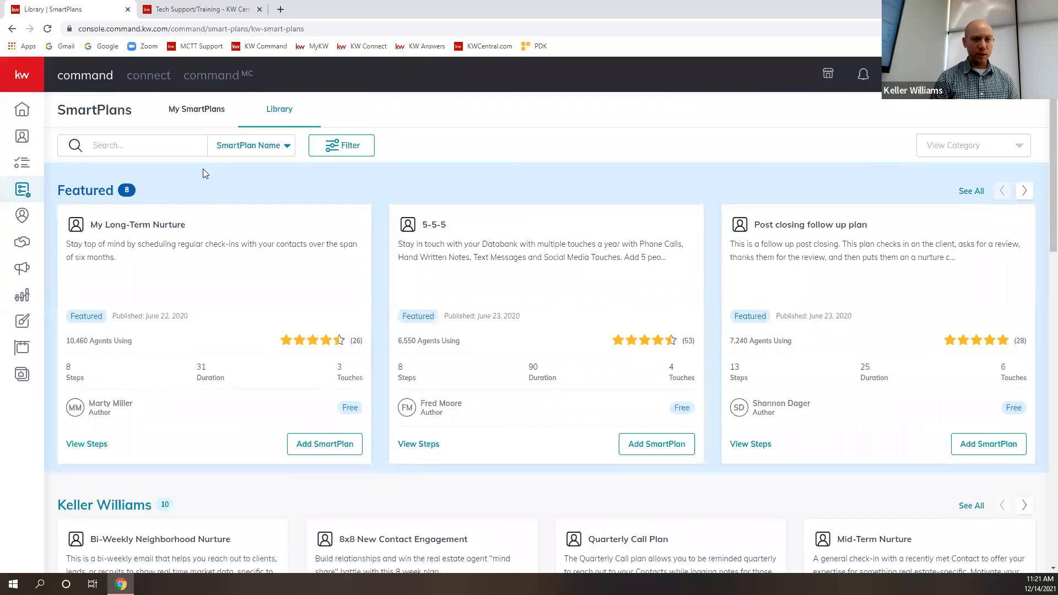
- In My SmartPlans, search contacts by first name for the "This is the best one!" plan and choose the match tagged Test Dummy
{"action": "left_click", "coordinate": [178, 118]}
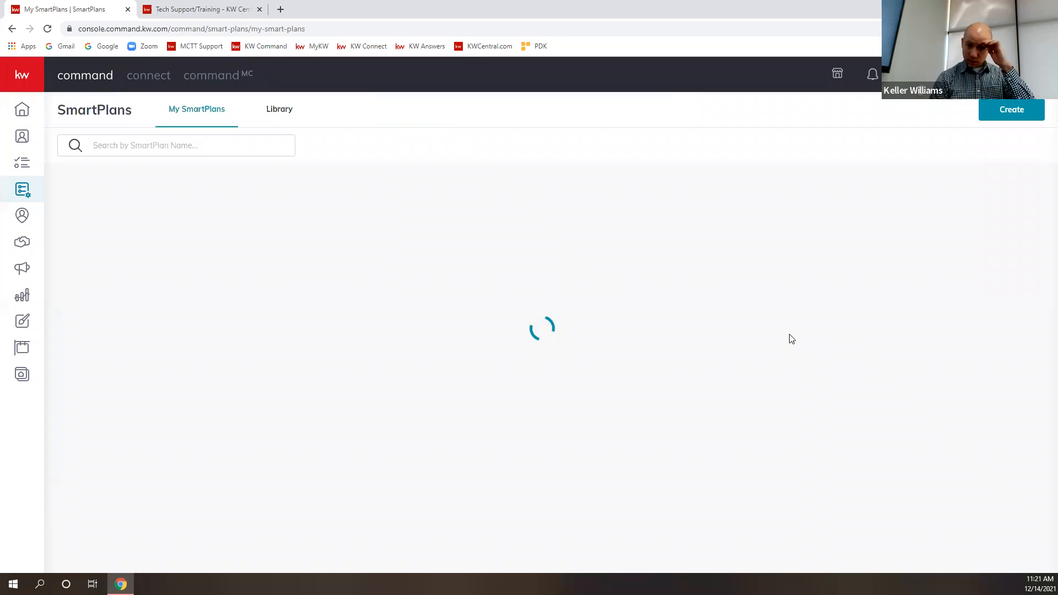
{"action": "left_click", "coordinate": [955, 304]}
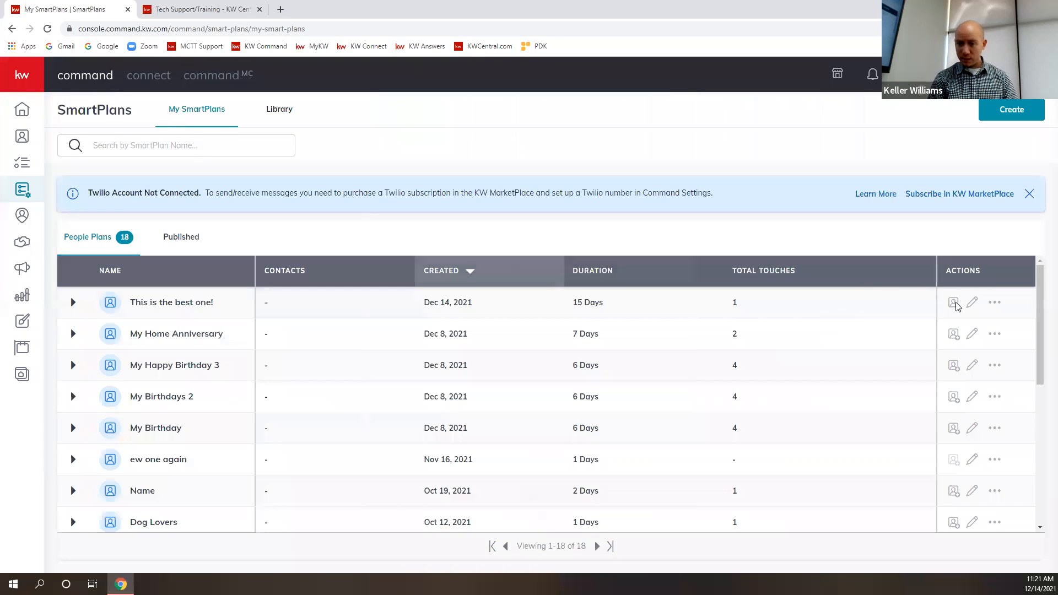
{"action": "type", "text": "Jonathan"}
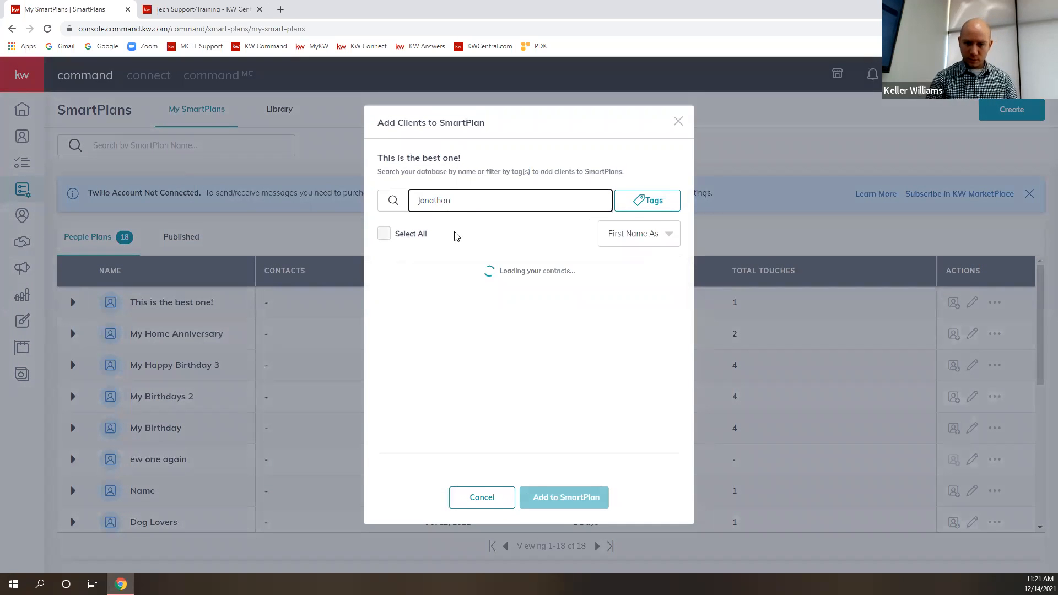
{"action": "left_click", "coordinate": [387, 270]}
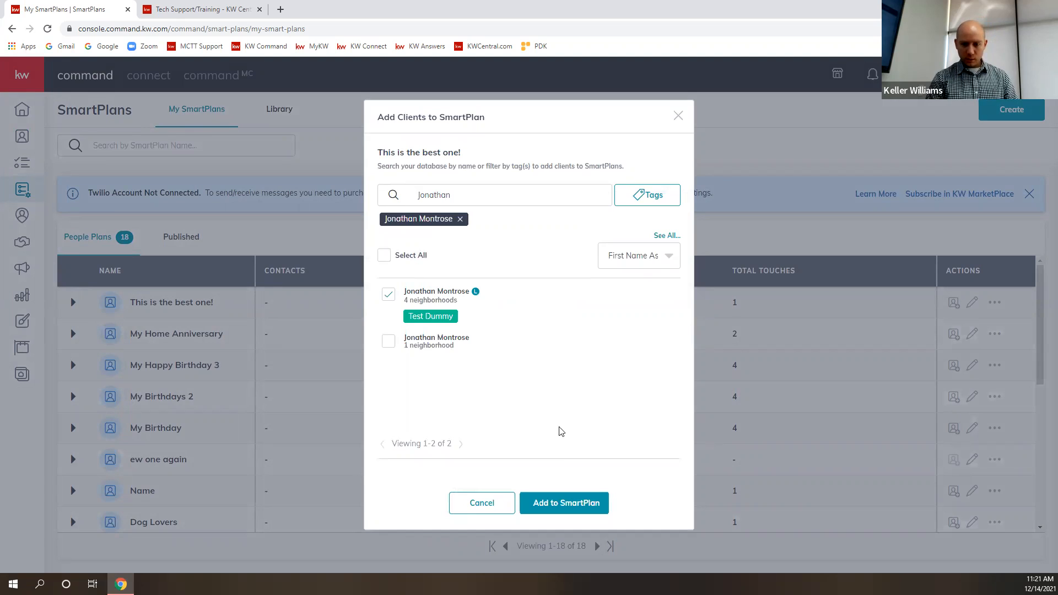
{"action": "left_click", "coordinate": [577, 513]}
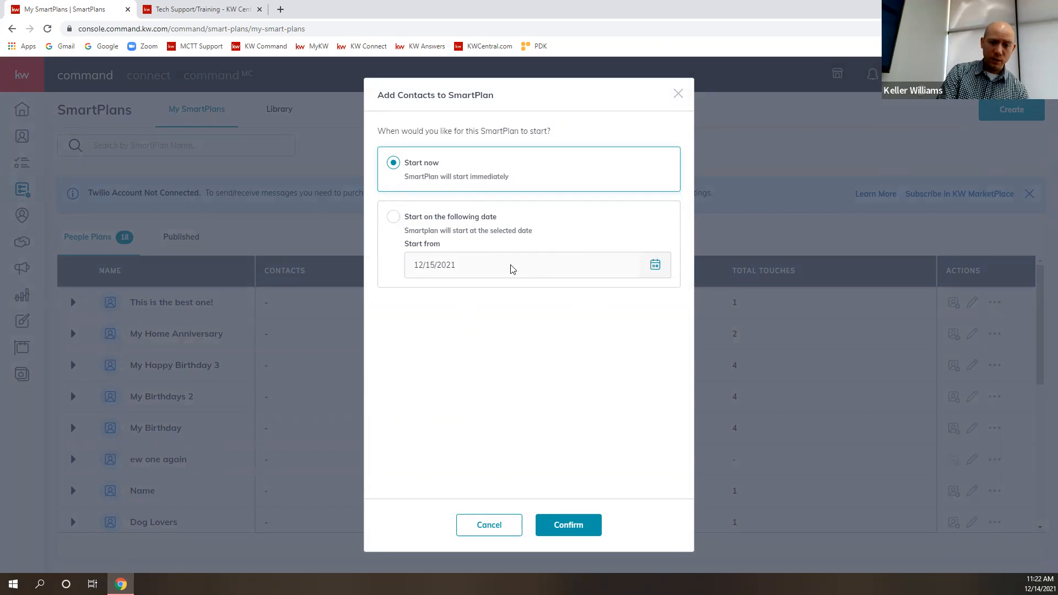
- Schedule the SmartPlan to start on 12/15/2021, review its steps, and confirm the contact's subscription
{"action": "left_click", "coordinate": [393, 221]}
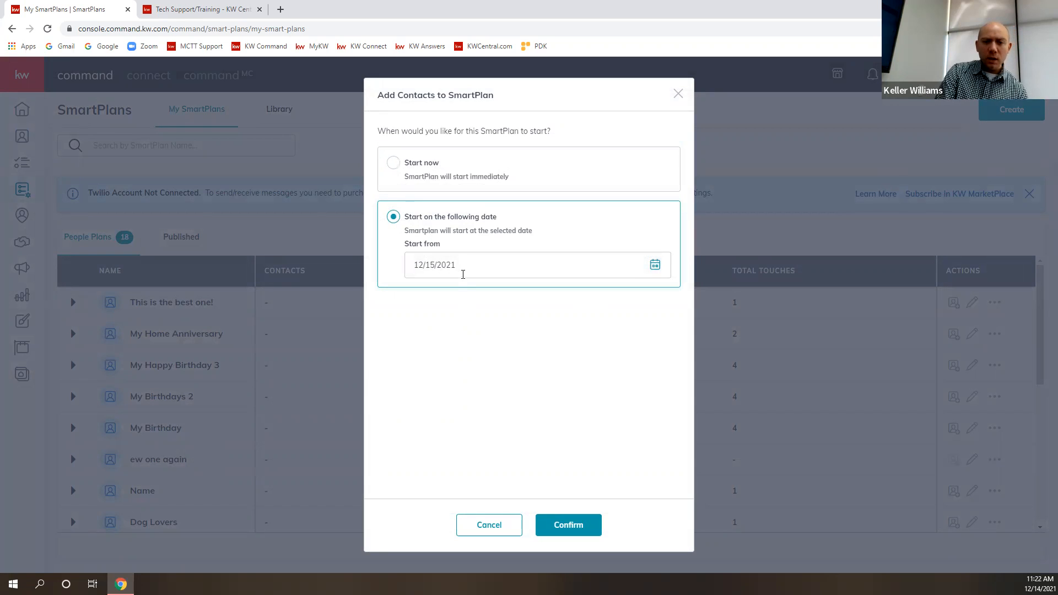
{"action": "left_click", "coordinate": [590, 532]}
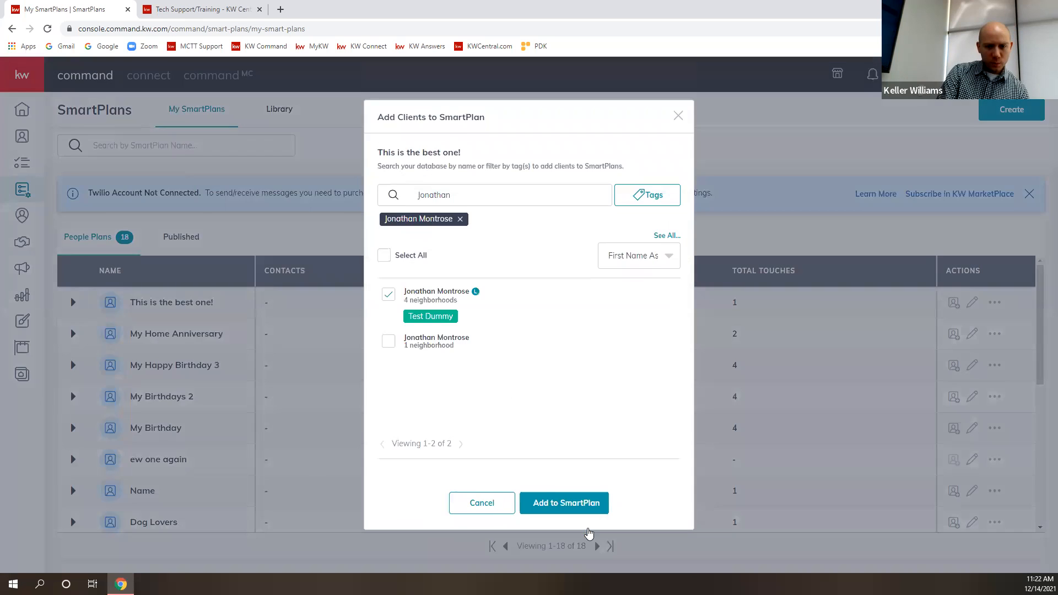
{"action": "scroll", "coordinate": [526, 302], "scroll_direction": "down", "scroll_amount": 1}
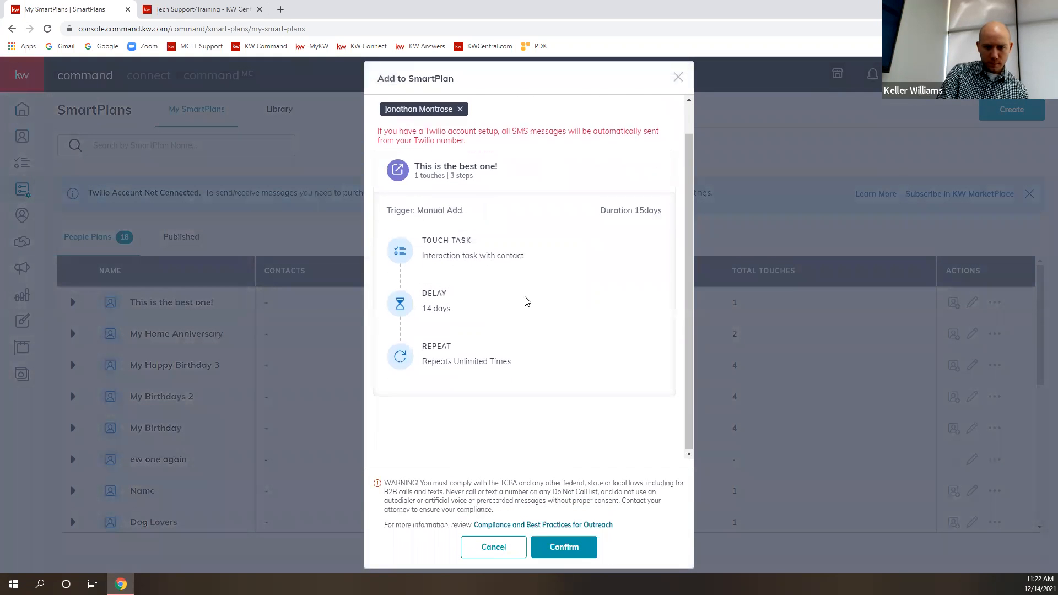
{"action": "scroll", "coordinate": [526, 301], "scroll_direction": "up", "scroll_amount": 1}
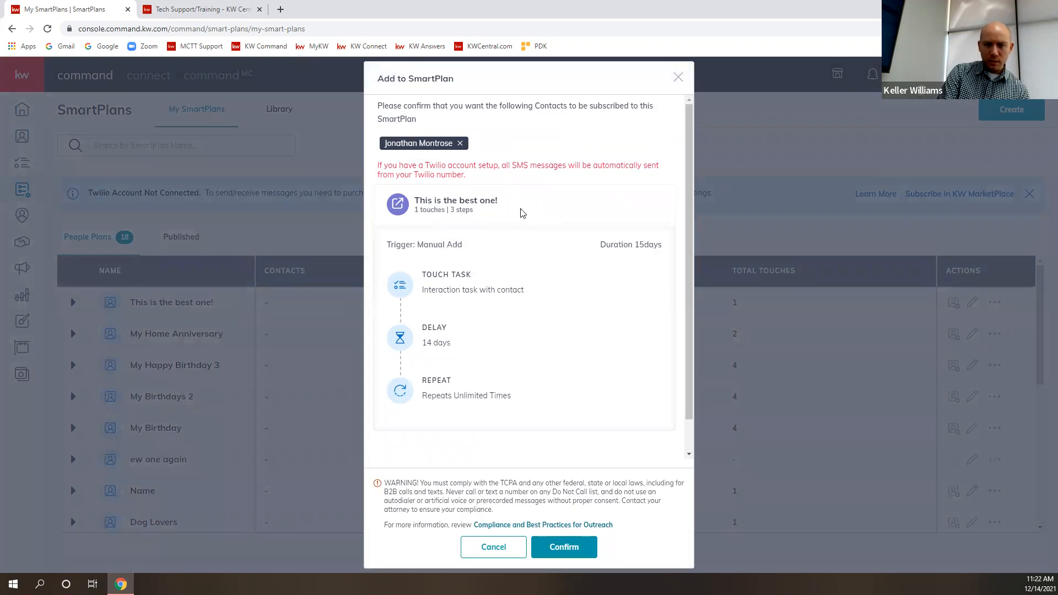
{"action": "scroll", "coordinate": [521, 389], "scroll_direction": "down", "scroll_amount": 1}
{"action": "left_click", "coordinate": [578, 553]}
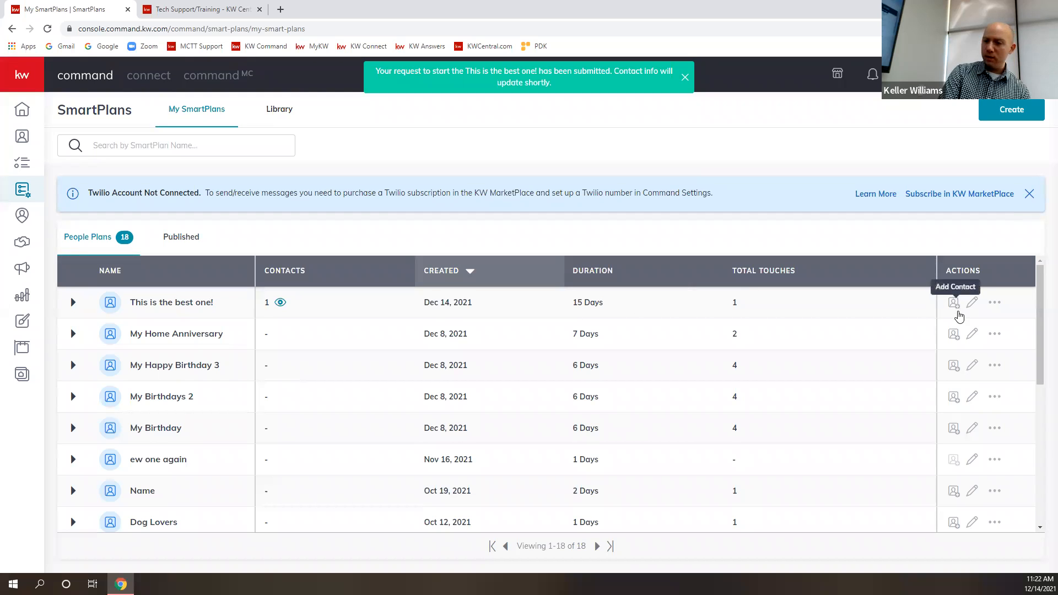
- Select both contacts matching the same first name for "This is the best one!", review the start options for multiple contacts, and cancel
{"action": "left_click", "coordinate": [953, 303]}
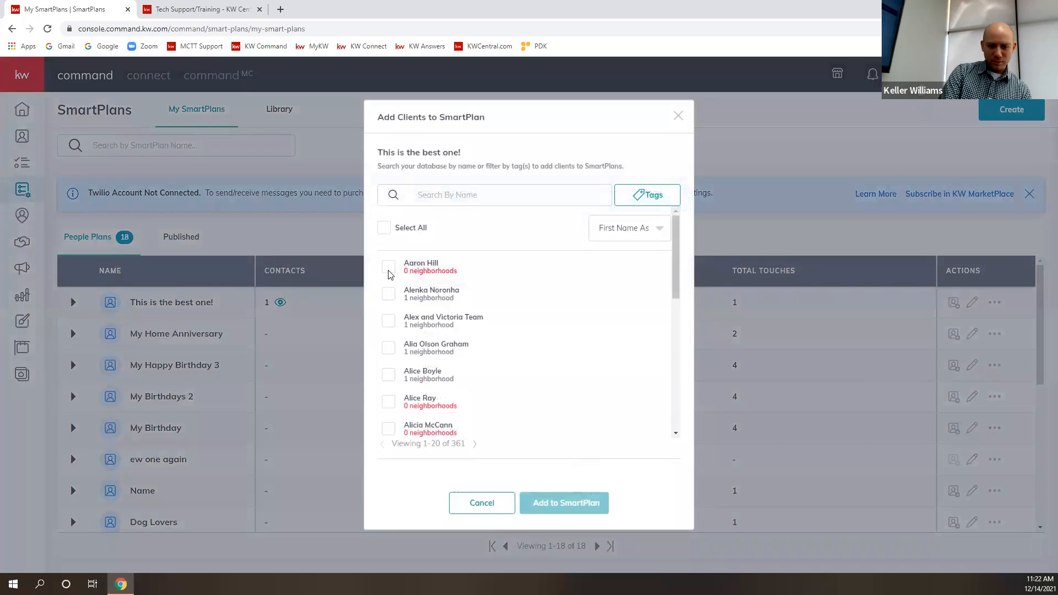
{"action": "left_click", "coordinate": [451, 195]}
{"action": "type", "text": "Jo"}
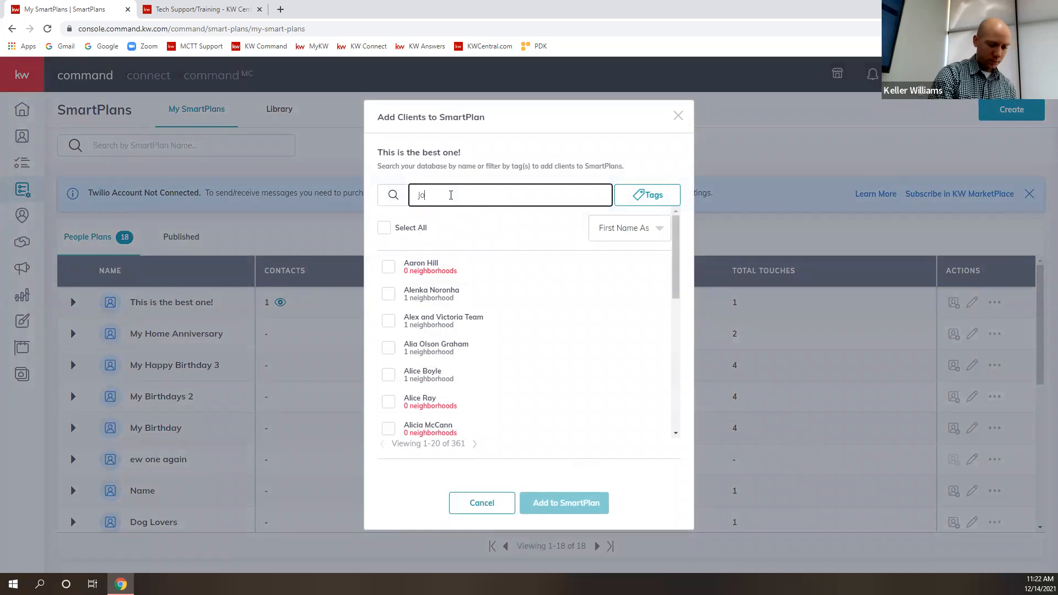
{"action": "type", "text": "nathan"}
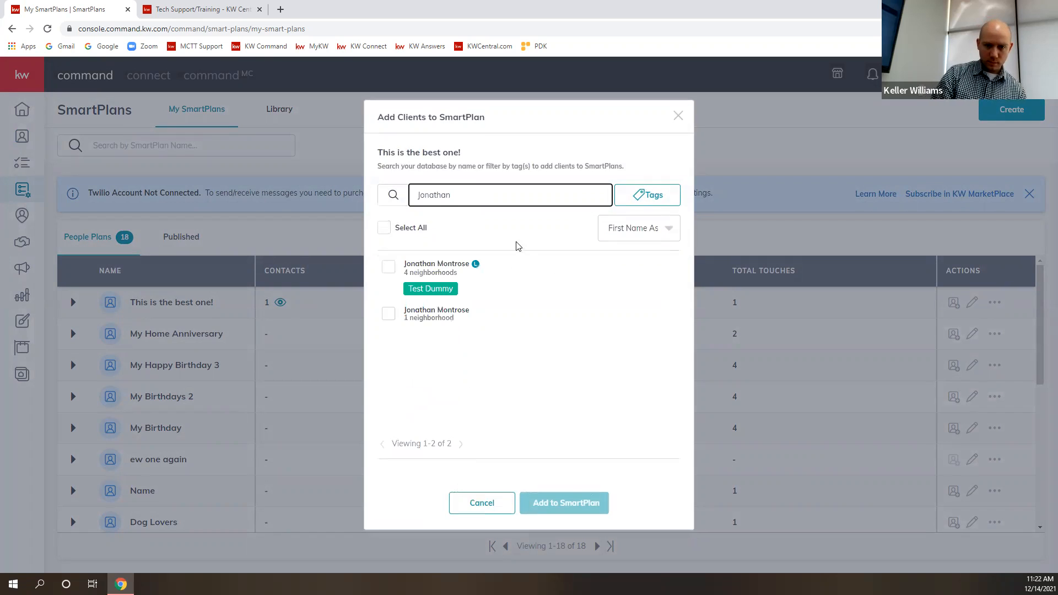
{"action": "left_click", "coordinate": [388, 268]}
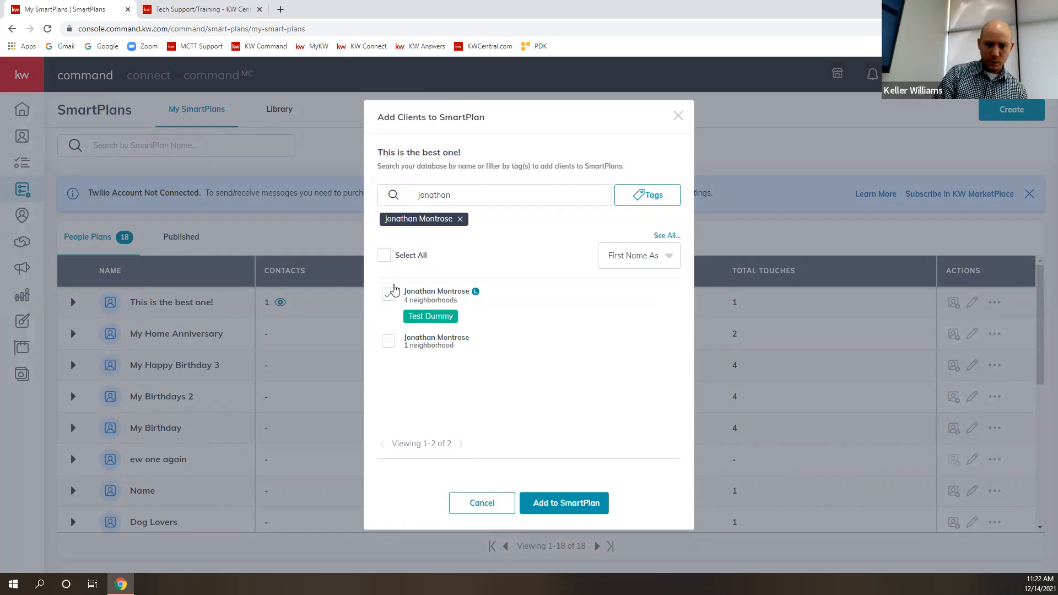
{"action": "left_click", "coordinate": [389, 342]}
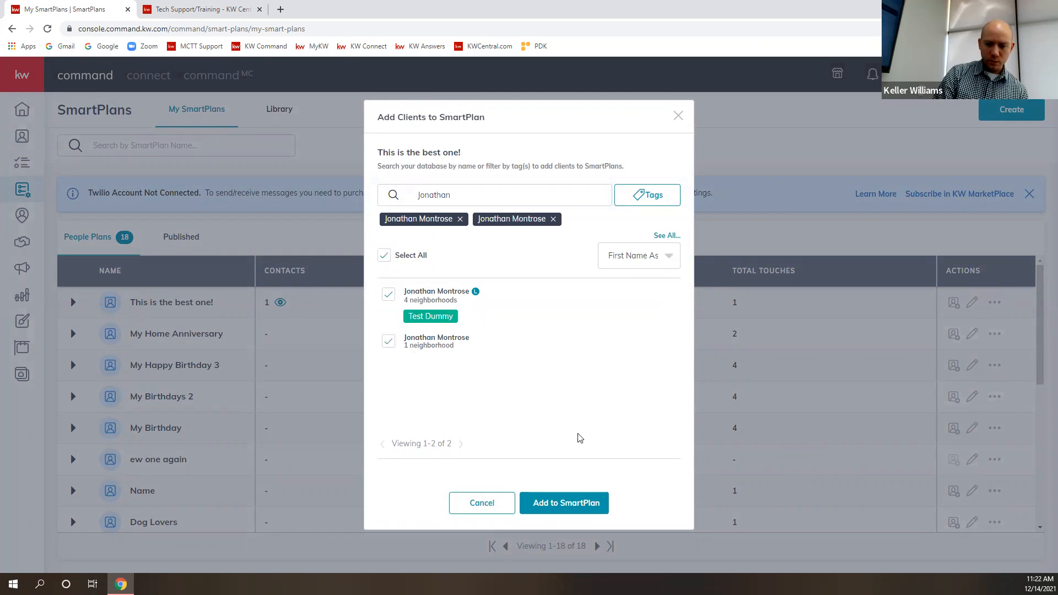
{"action": "left_click", "coordinate": [570, 504]}
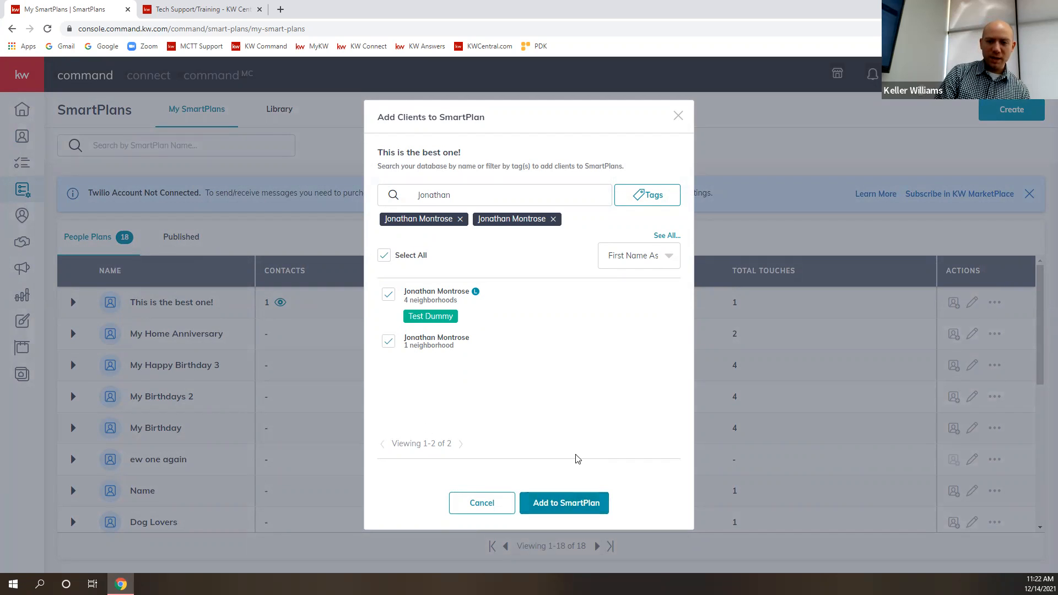
{"action": "left_click", "coordinate": [574, 506]}
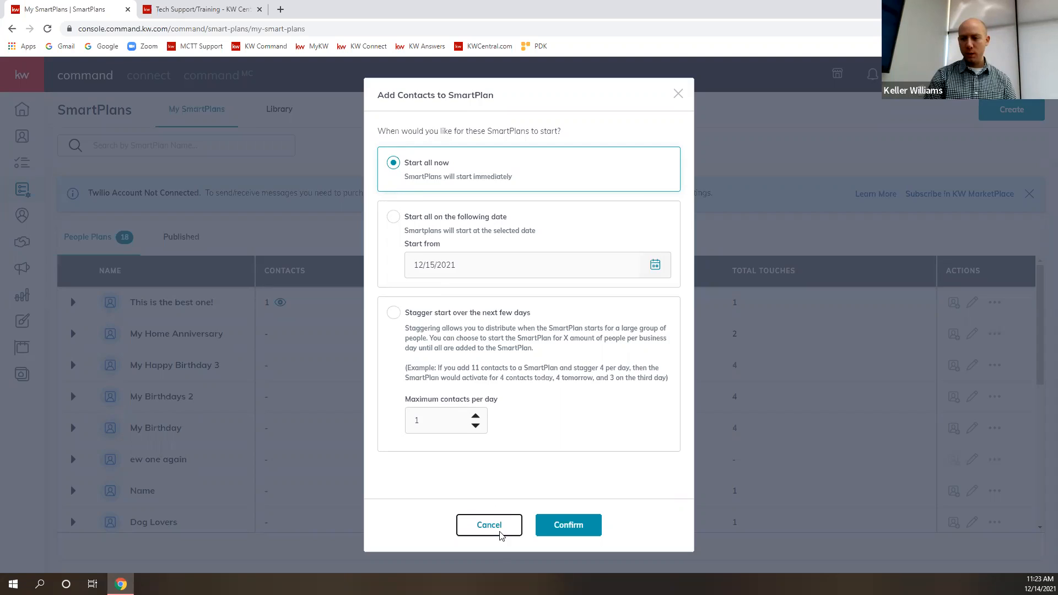
{"action": "left_click", "coordinate": [486, 527]}
{"action": "left_click", "coordinate": [479, 505]}
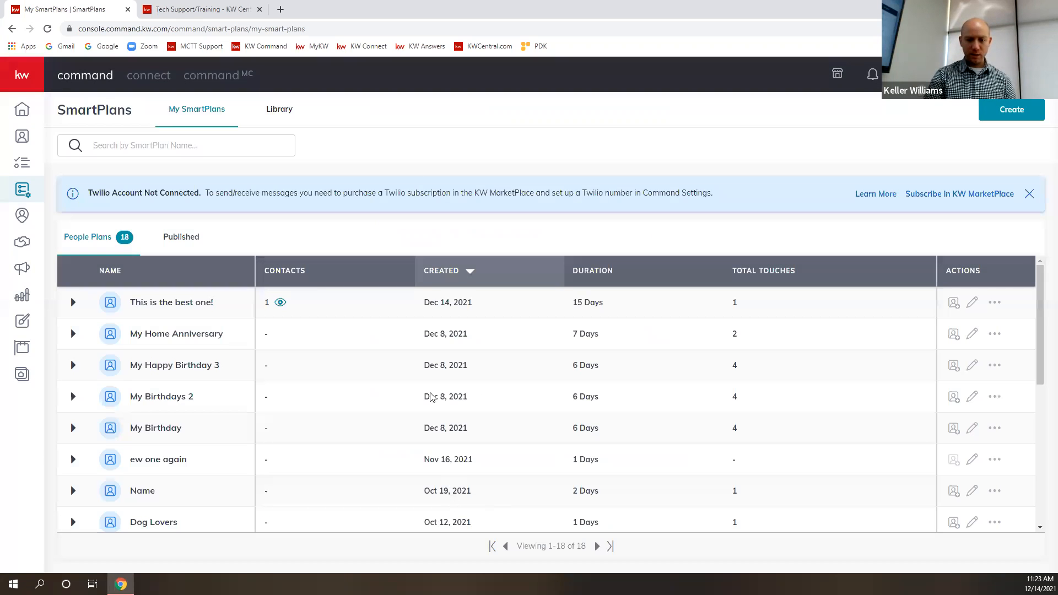
- View the contacts subscribed to "This is the best one!", select the listed contact, and close the list without unsubscribing
{"action": "left_click", "coordinate": [279, 305]}
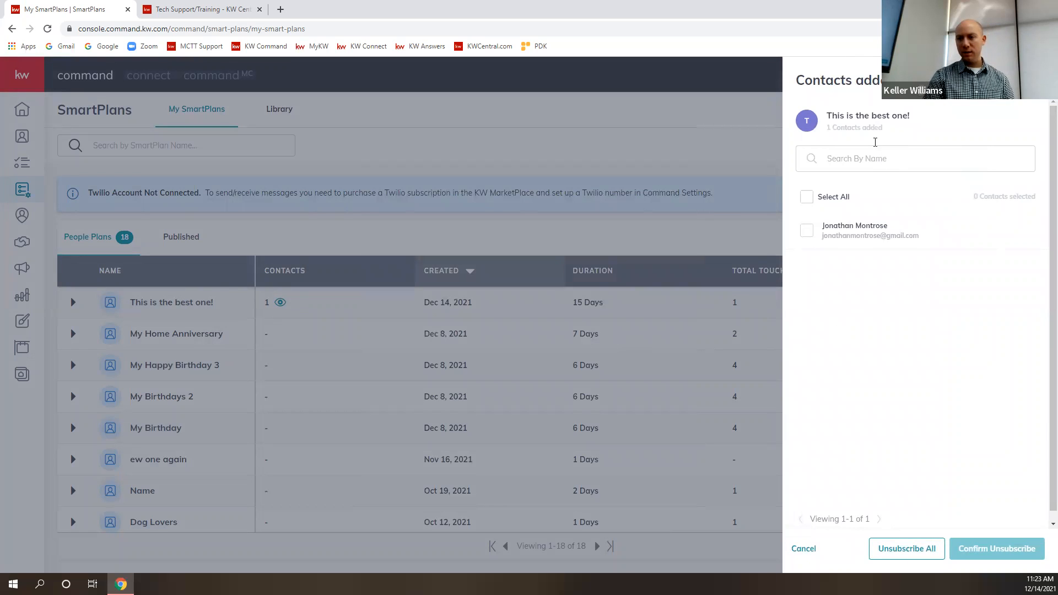
{"action": "left_click", "coordinate": [806, 231]}
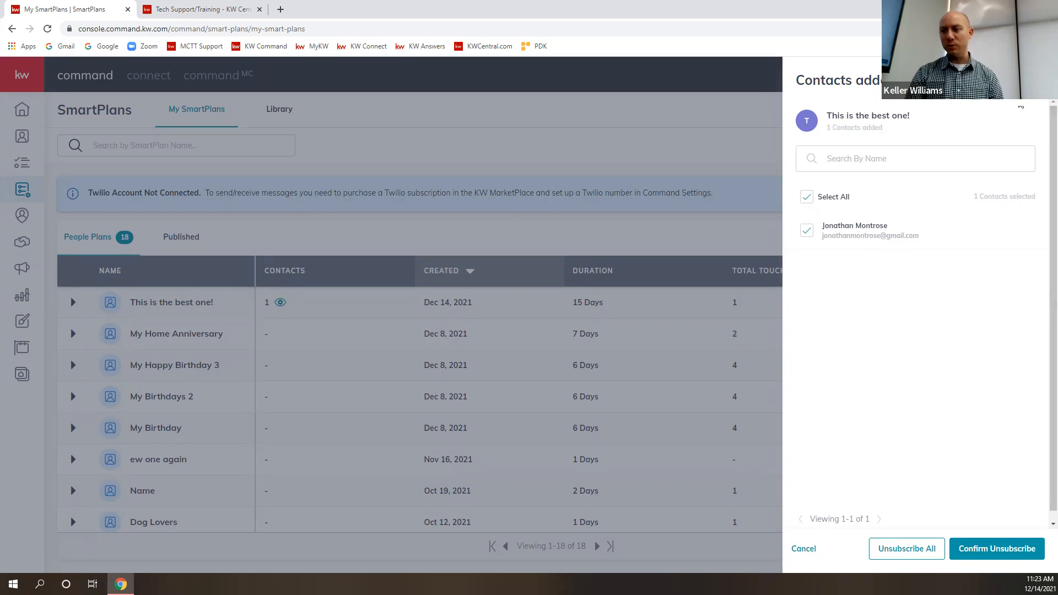
{"action": "left_click", "coordinate": [772, 184]}
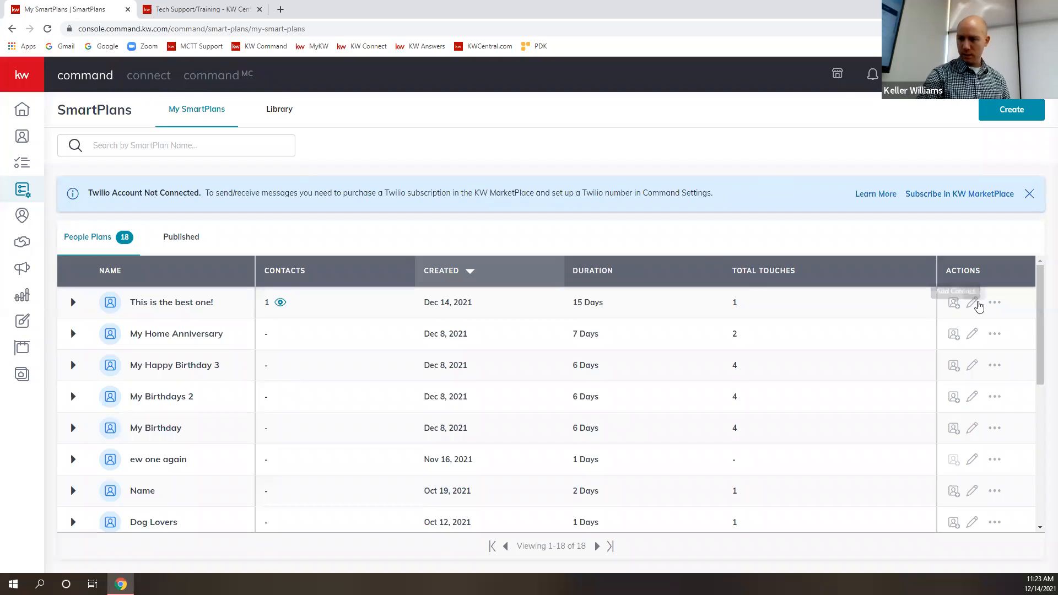
- Open the "This is the best one!" SmartPlan for editing, and review its steps and the editing limits for active plans
{"action": "left_click", "coordinate": [972, 305]}
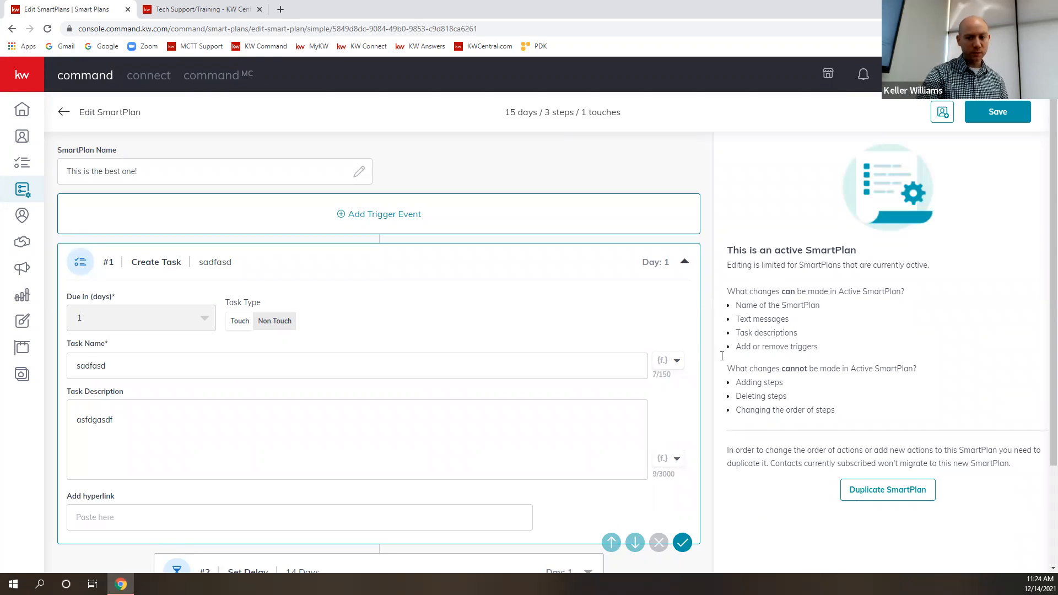
{"action": "scroll", "coordinate": [232, 371], "scroll_direction": "down", "scroll_amount": 2}
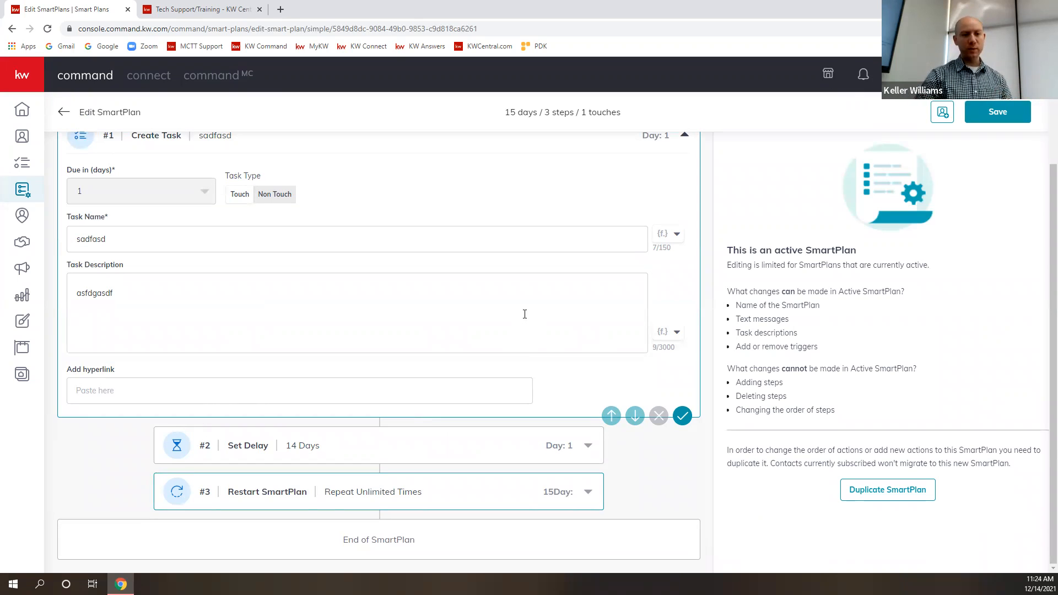
{"action": "scroll", "coordinate": [513, 361], "scroll_direction": "up", "scroll_amount": 2}
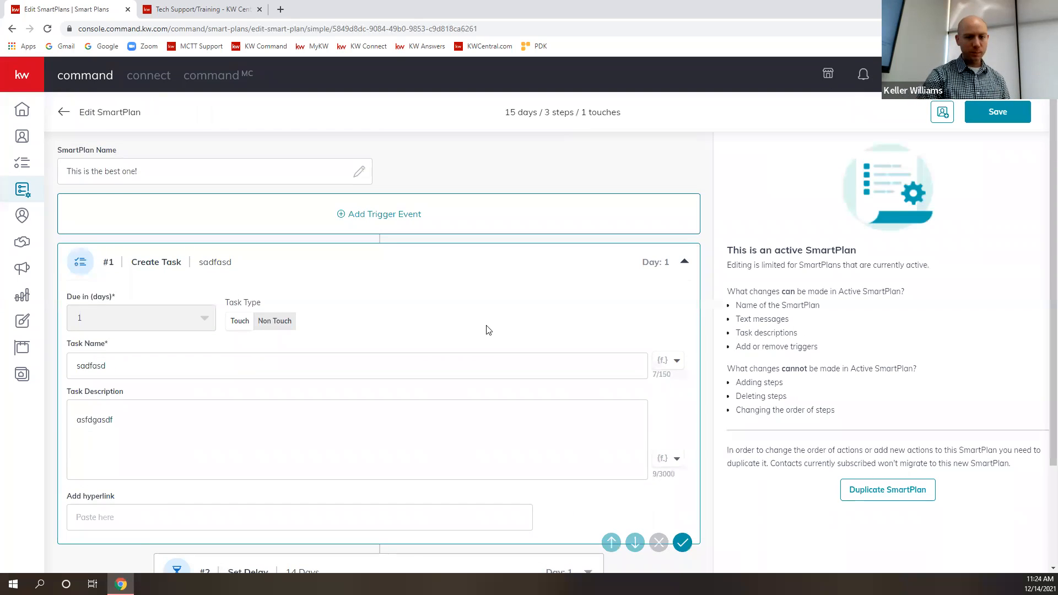
- Set up a Contact Tag trigger event for the SmartPlan, searching for "Dog" and selecting the Dog Lover tag
{"action": "left_click", "coordinate": [384, 215]}
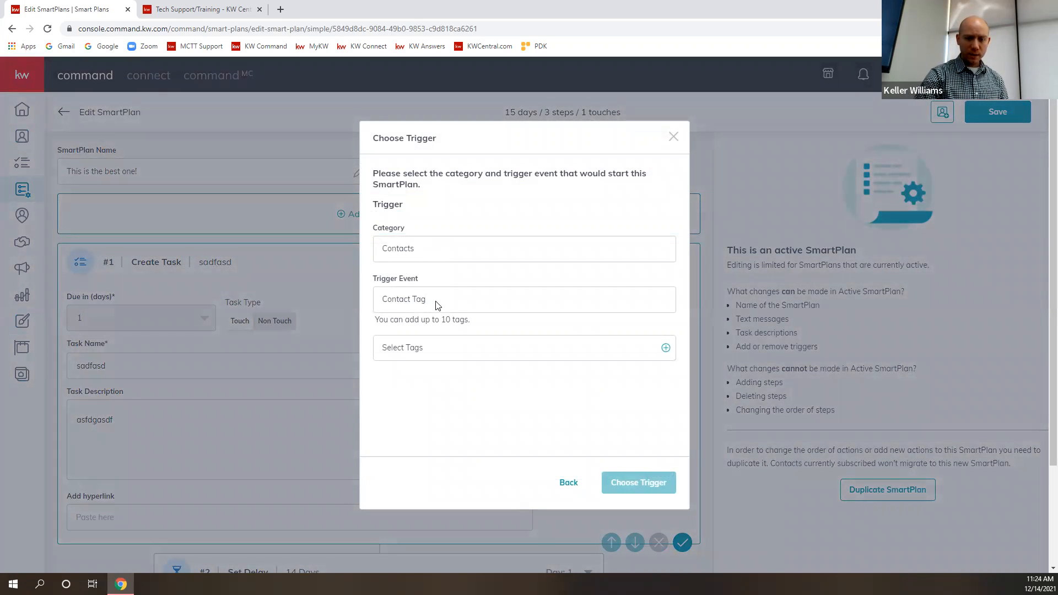
{"action": "left_click", "coordinate": [400, 349]}
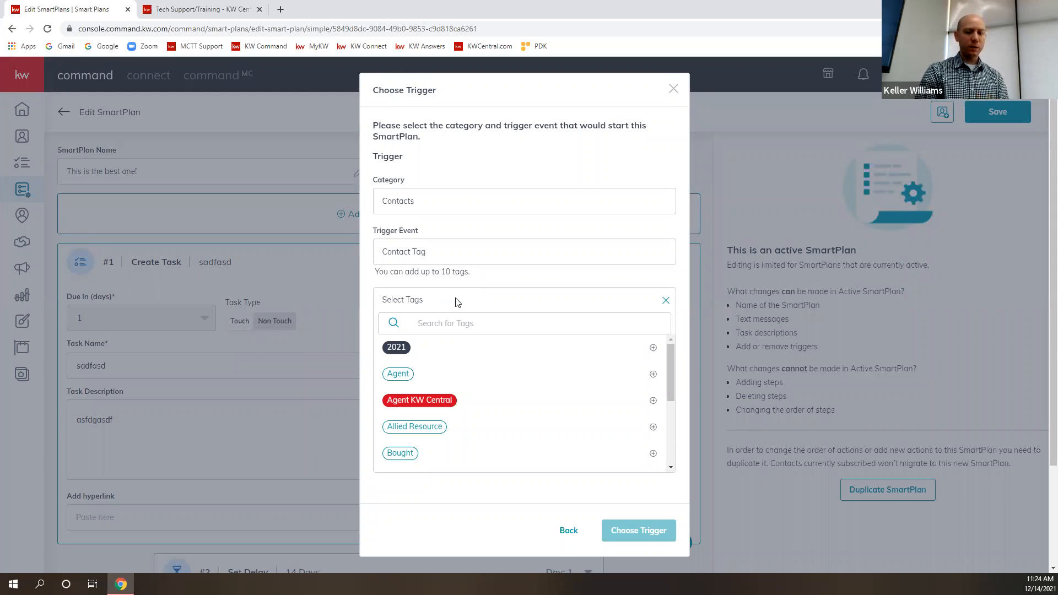
{"action": "left_click", "coordinate": [462, 325]}
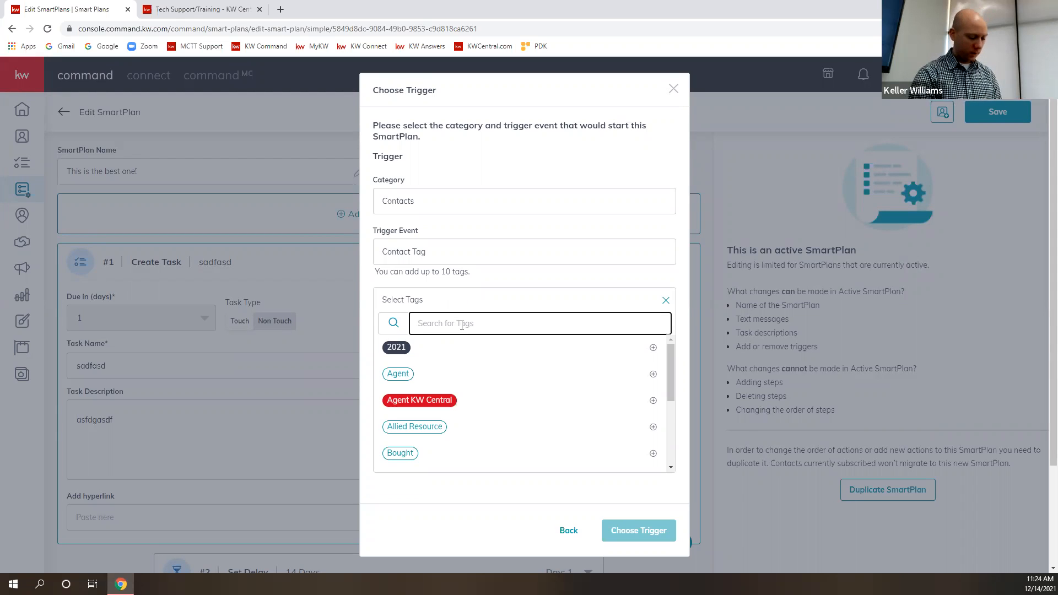
{"action": "type", "text": "Dog"}
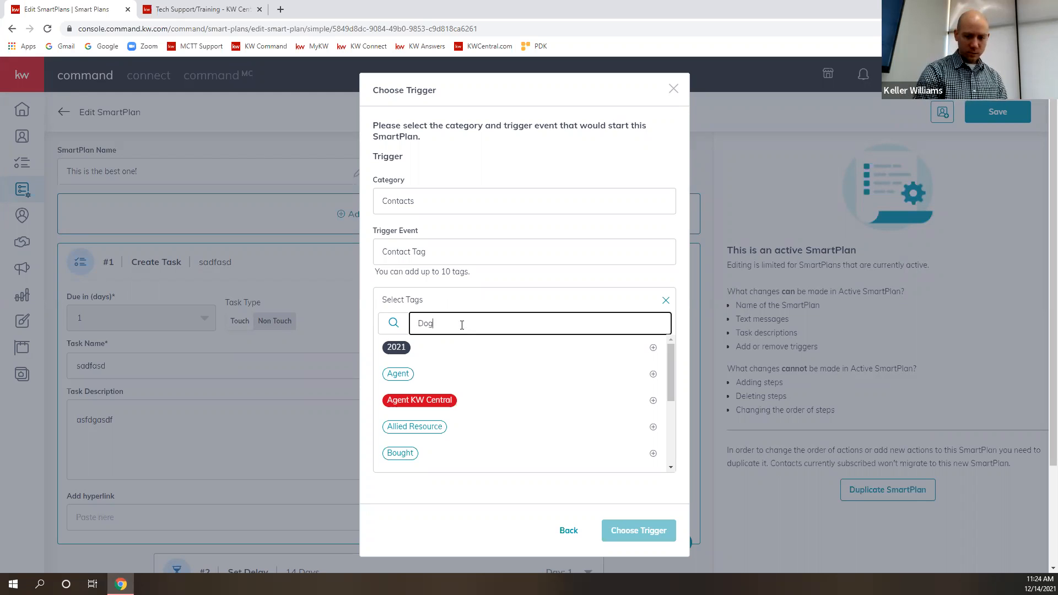
{"action": "left_click", "coordinate": [401, 347]}
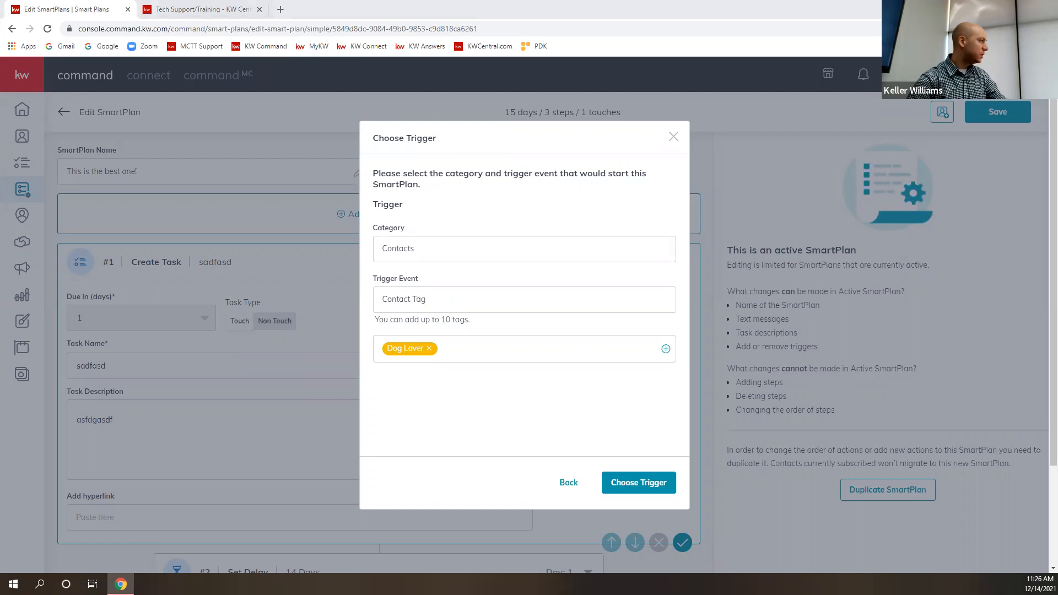
- Bring the Smartplan Recommendation document in Google Docs into the browser window, and read its suggested plans for each contact type
{"action": "left_click_drag", "start_coordinate": [462, 2], "coordinate": [423, 6]}
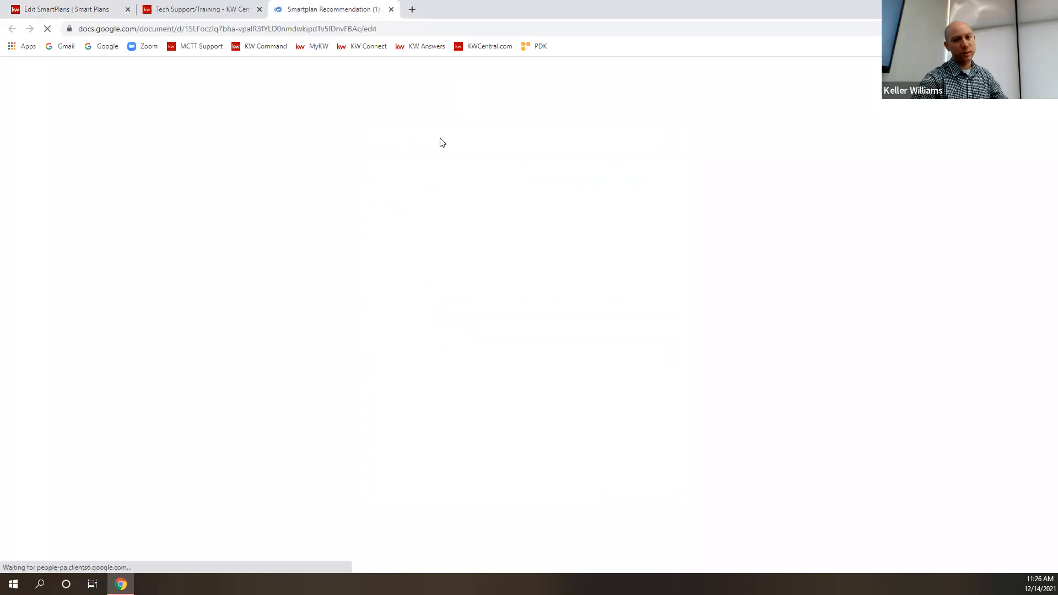
{"action": "scroll", "coordinate": [769, 274], "scroll_direction": "down", "scroll_amount": 1}
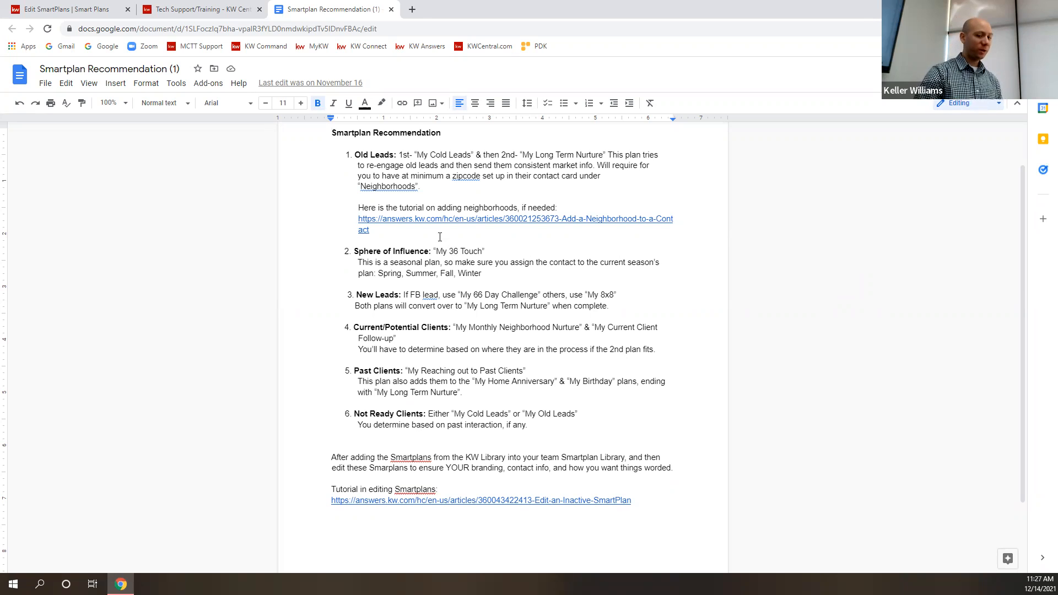
- Highlight the titles within the two tutorial links, on adding a neighborhood to a contact and editing an inactive SmartPlan
{"action": "left_click_drag", "start_coordinate": [562, 219], "coordinate": [678, 219]}
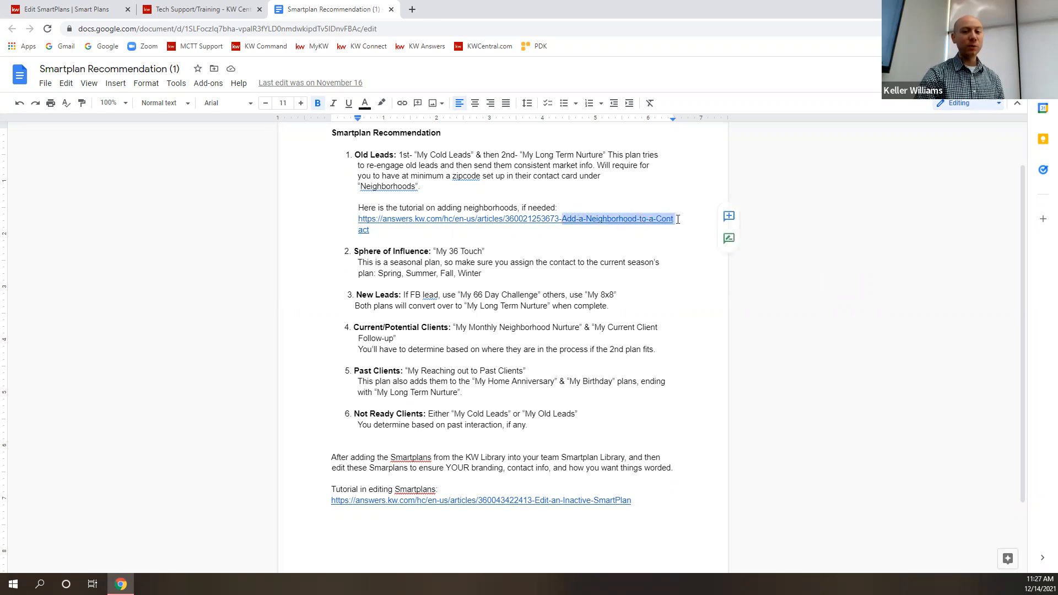
{"action": "double_click", "coordinate": [660, 249]}
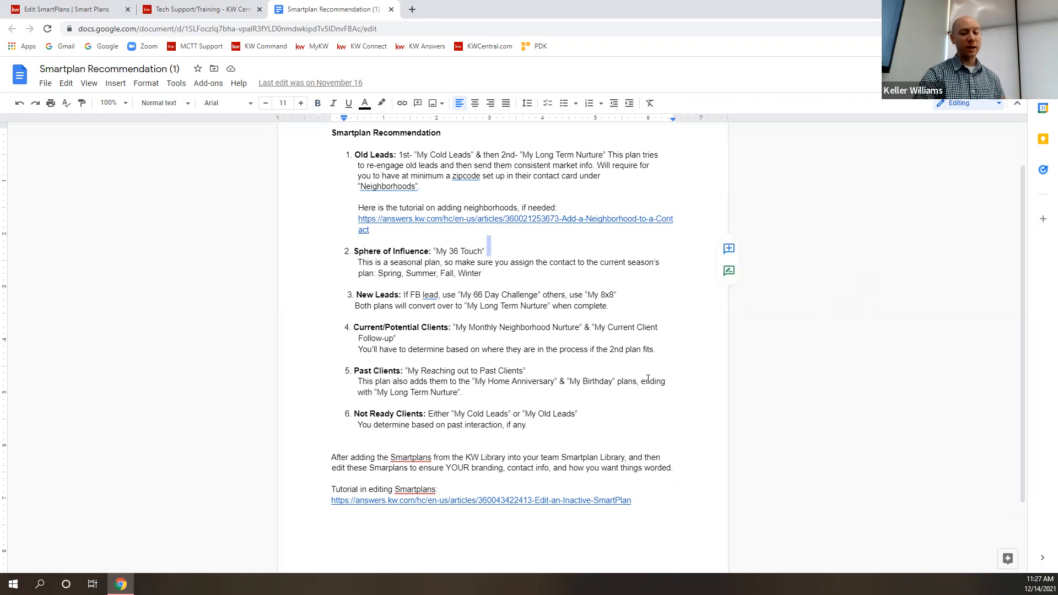
{"action": "left_click_drag", "start_coordinate": [538, 500], "coordinate": [691, 530]}
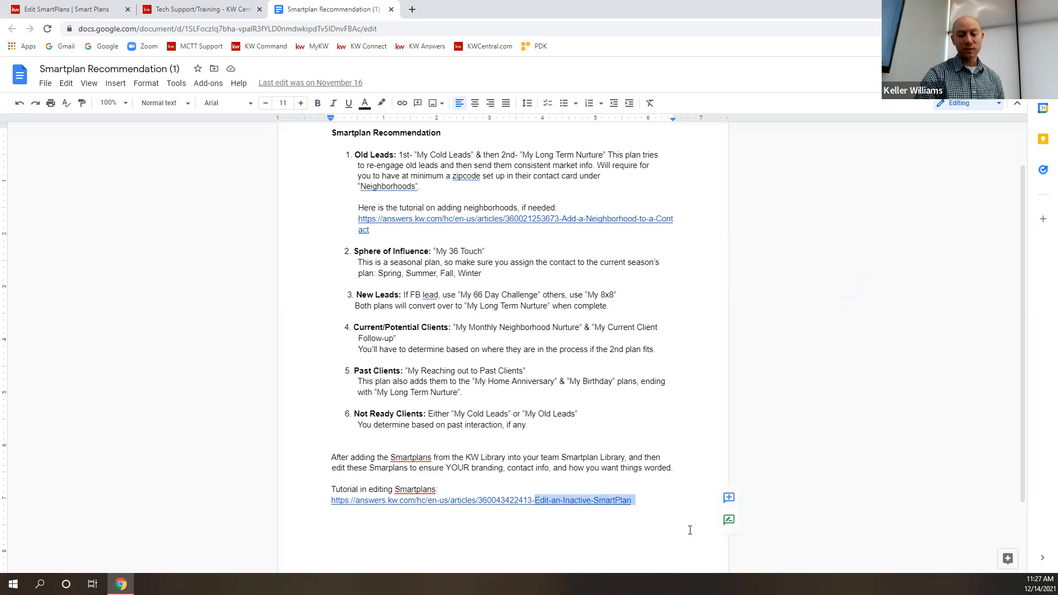
{"action": "left_click", "coordinate": [656, 497]}
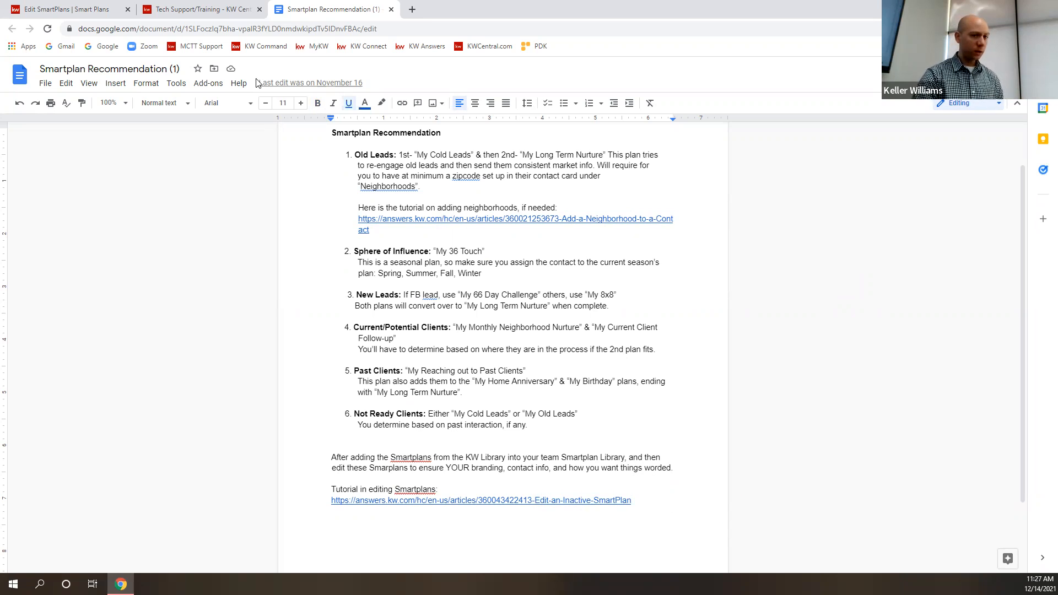
- Close the Smartplan Recommendation document, return to the SmartPlan editor in KW Command, and dismiss the trigger selection without applying it
{"action": "left_click", "coordinate": [390, 9]}
{"action": "left_click", "coordinate": [96, 9]}
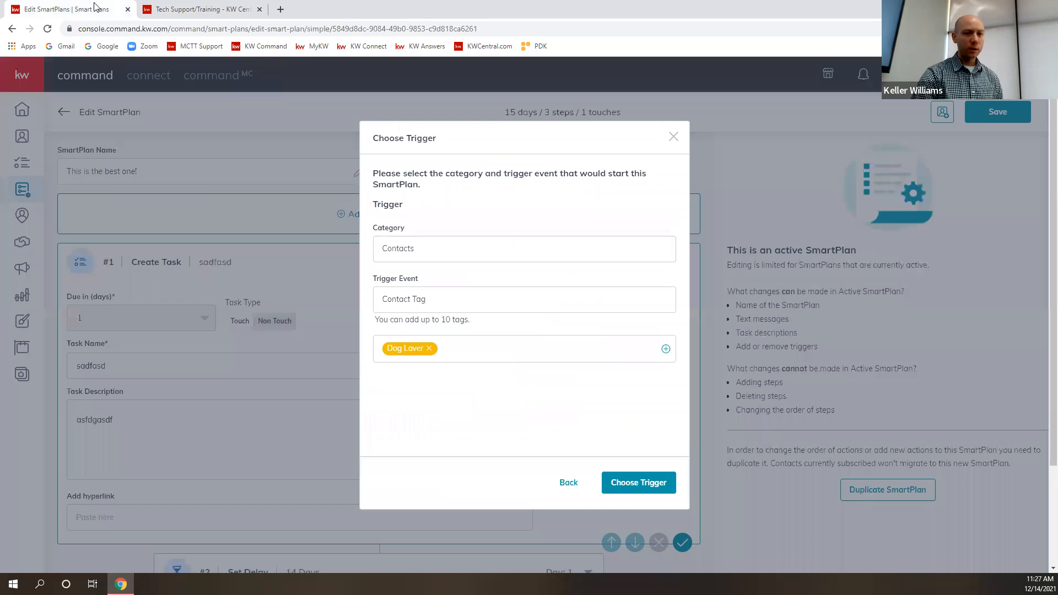
{"action": "left_click", "coordinate": [672, 136]}
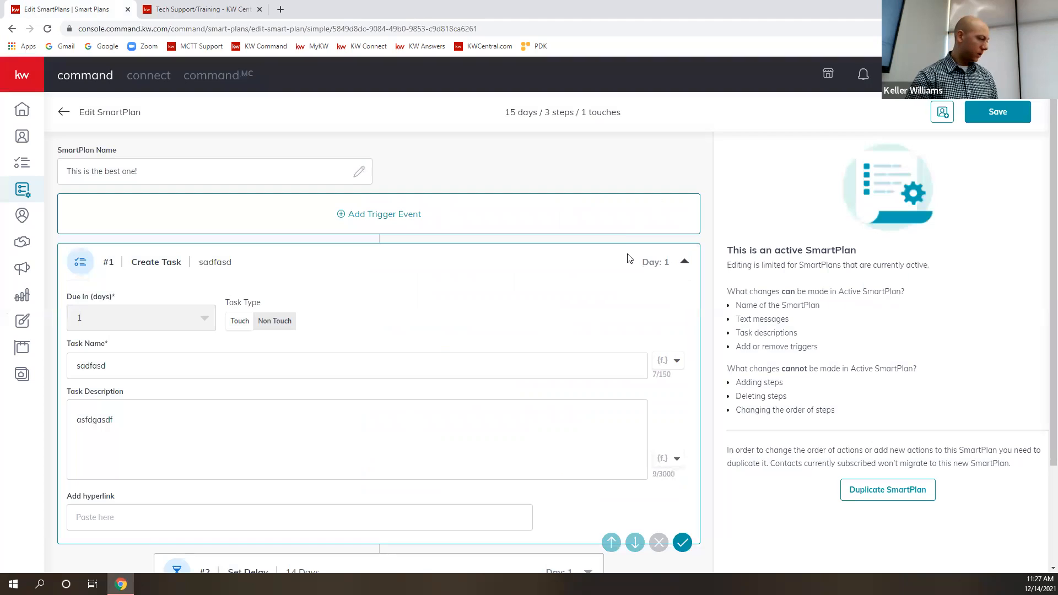